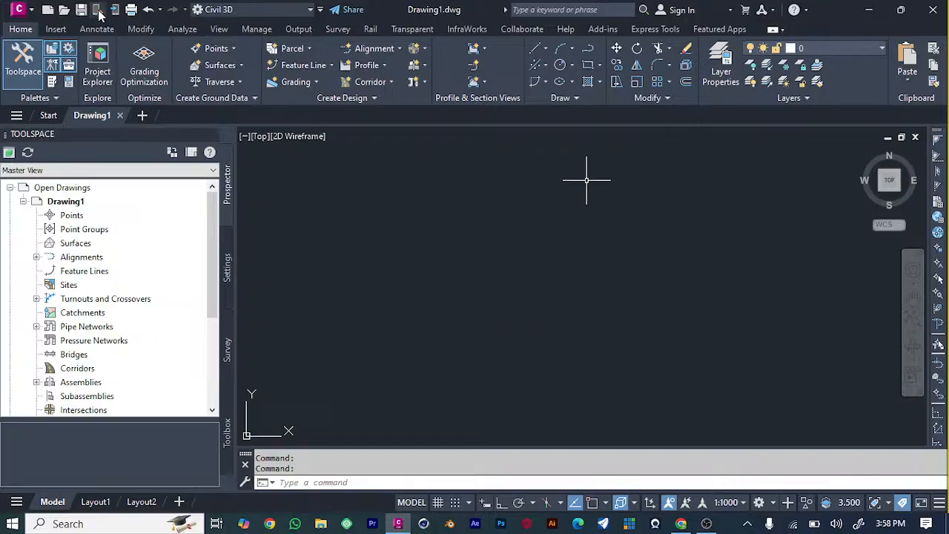
# Step: Start a point import in Drawing1 and add the Point Data CSV file from the Downloads folder as its source
pyautogui.click(74, 216)
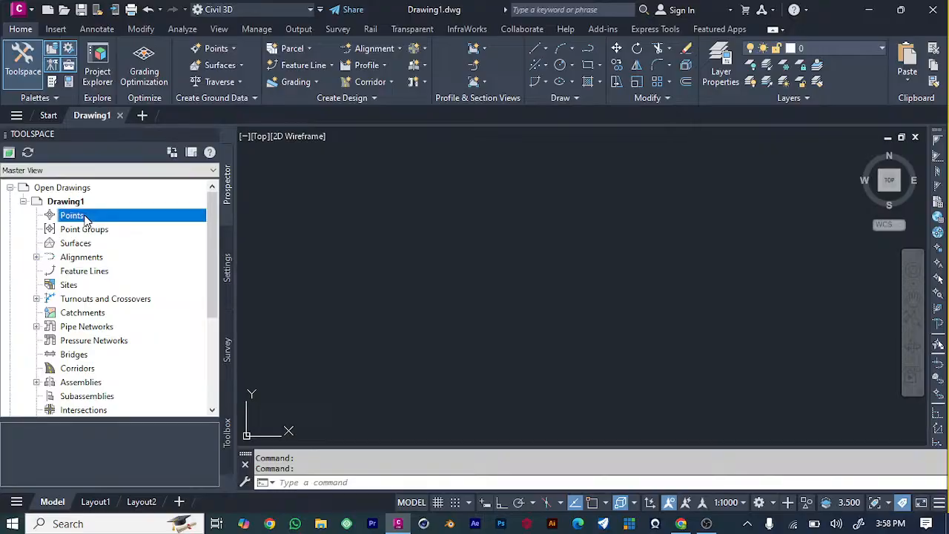
pyautogui.rightClick(83, 217)
pyautogui.click(128, 224)
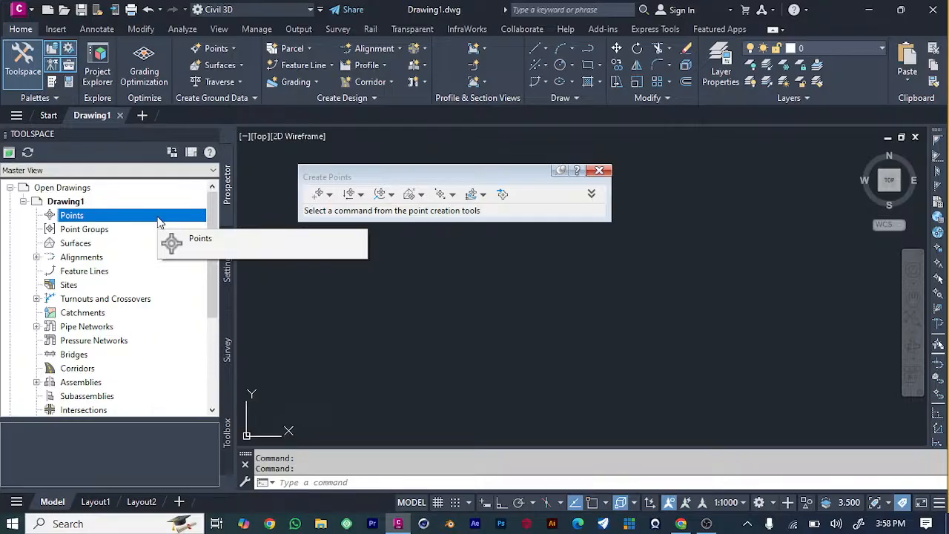
pyautogui.click(501, 194)
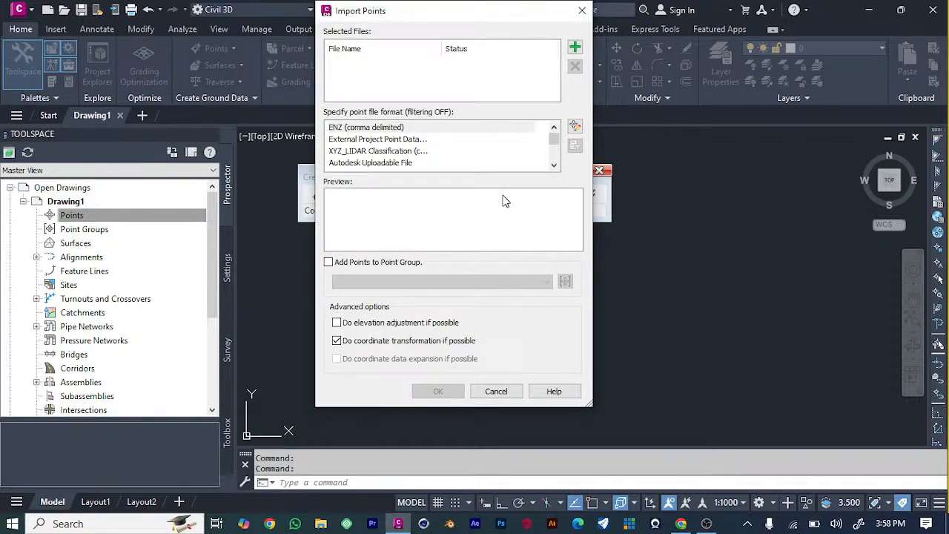
pyautogui.click(575, 47)
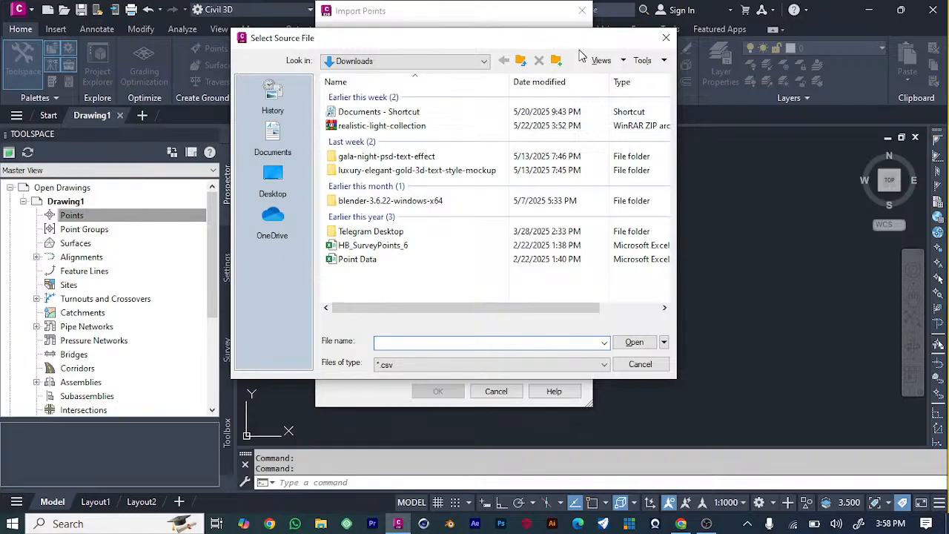
pyautogui.click(377, 250)
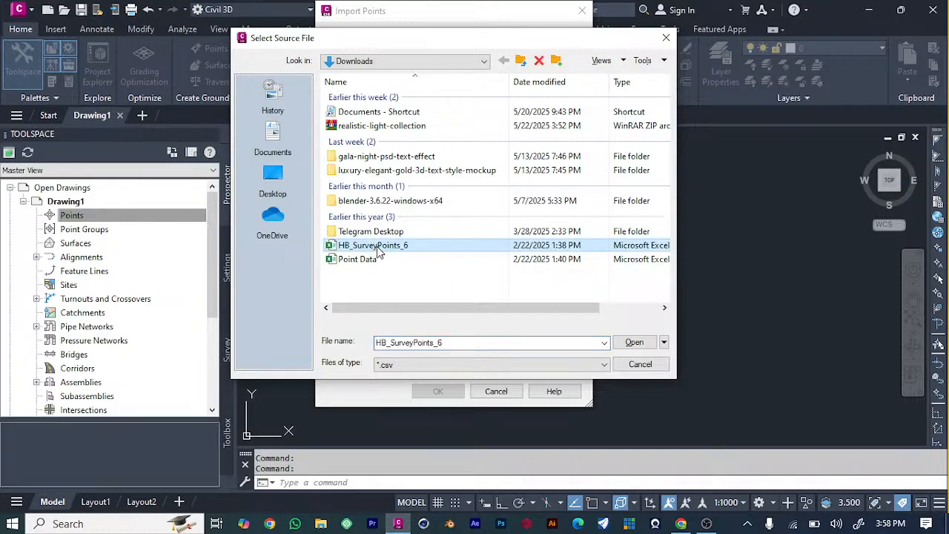
pyautogui.click(372, 264)
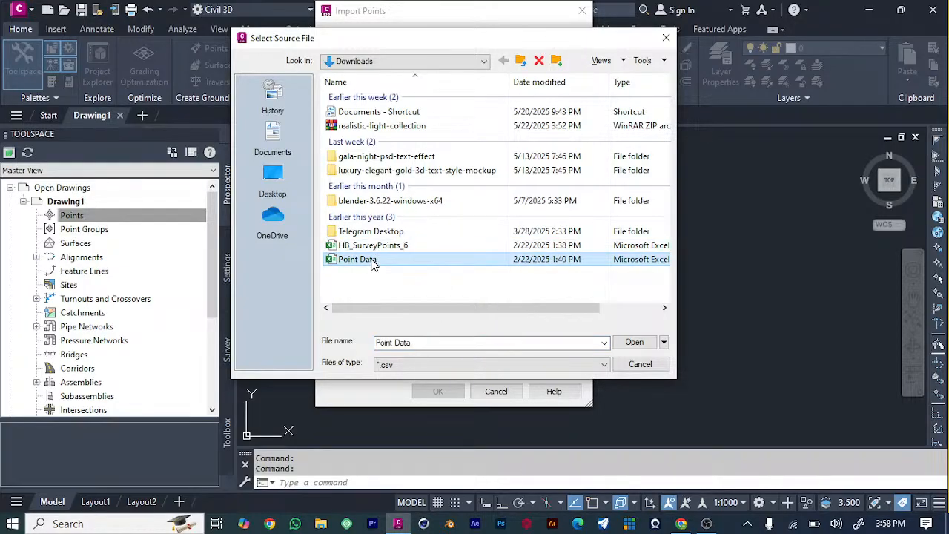
pyautogui.click(630, 341)
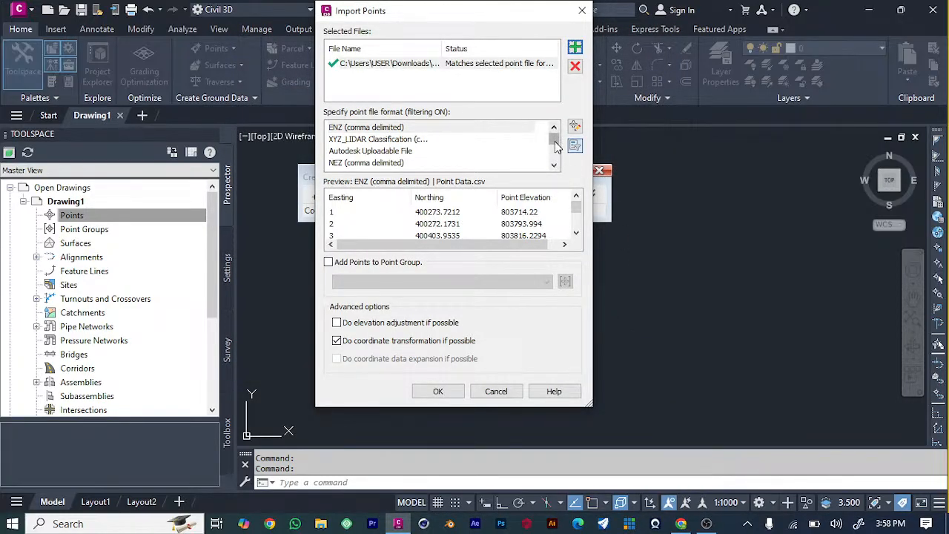
# Step: Import the points using the PNEZD (comma delimited) file format and close the point creation tools
pyautogui.moveTo(556, 144); pyautogui.dragTo(555, 156)
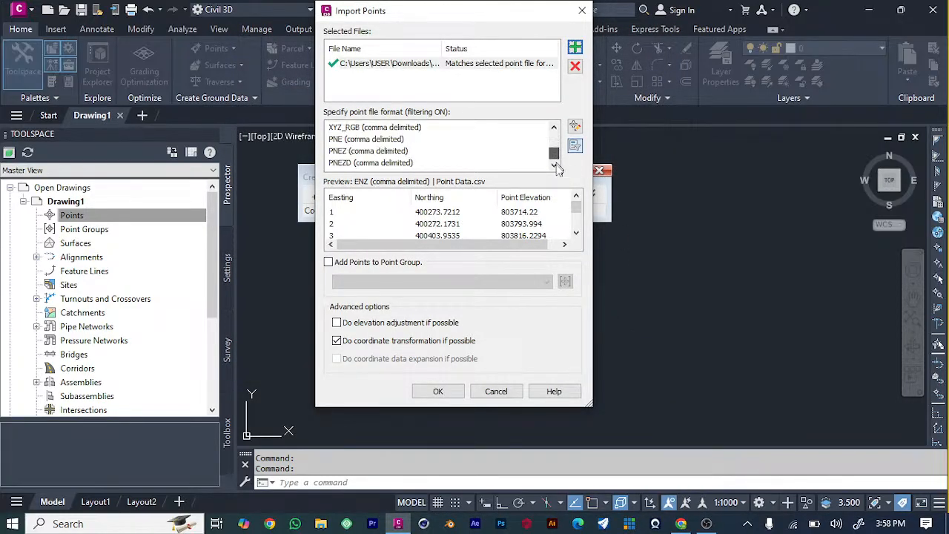
pyautogui.click(399, 163)
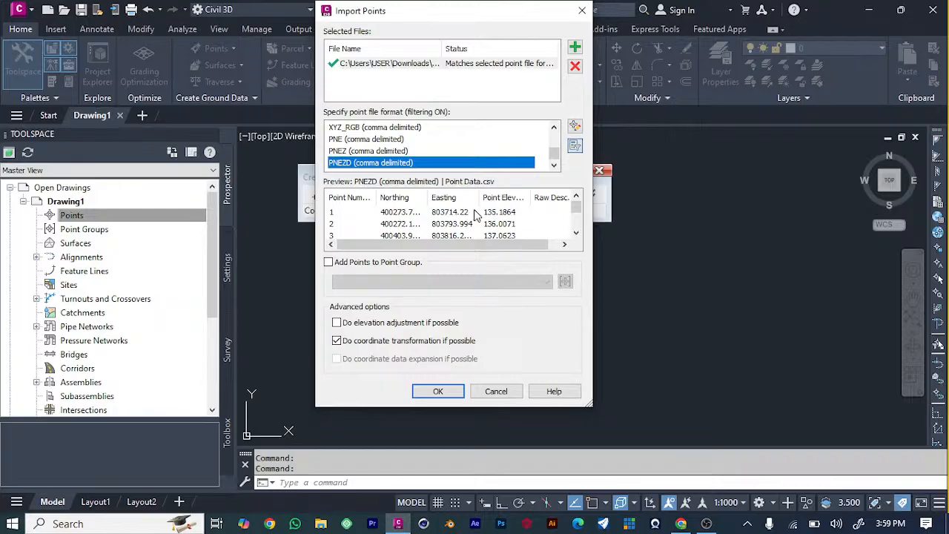
pyautogui.press('Return')
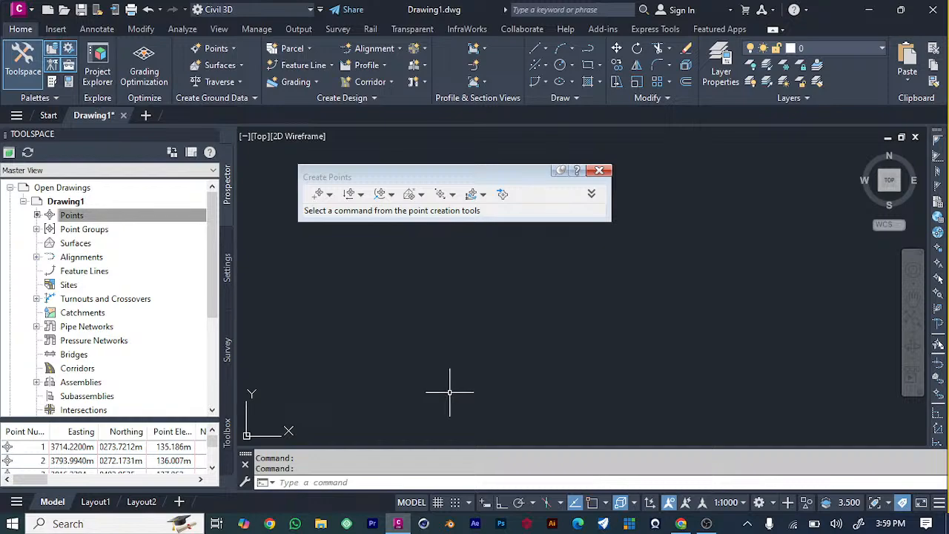
pyautogui.click(598, 171)
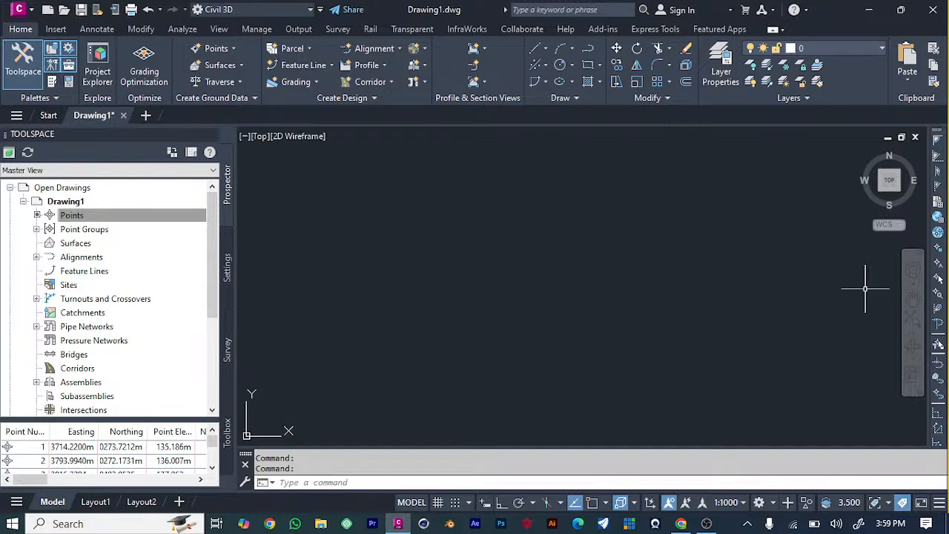
# Step: Zoom to the drawing extents and examine the layout and spacing of the imported survey points
pyautogui.click(914, 323)
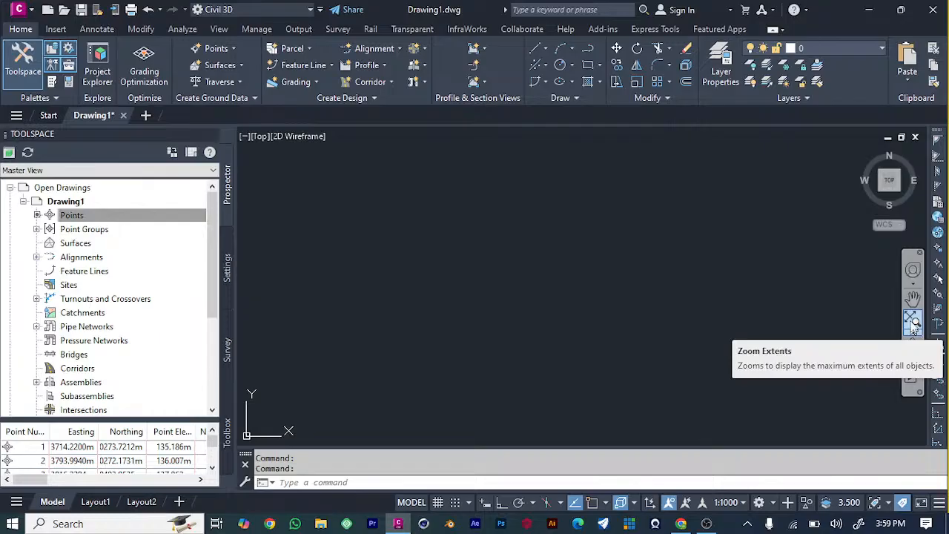
pyautogui.scroll(5, 570, 349)
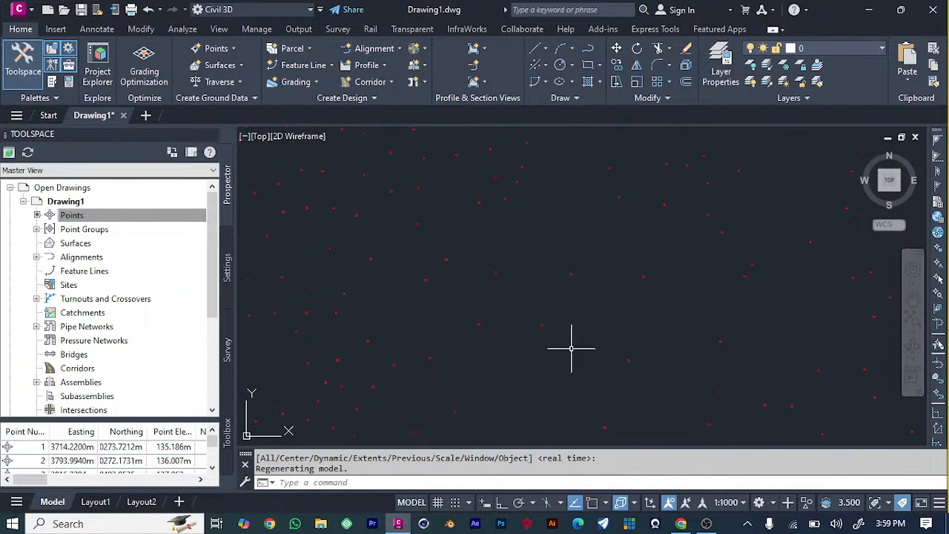
pyautogui.scroll(-7, 570, 344)
pyautogui.scroll(5, 572, 344)
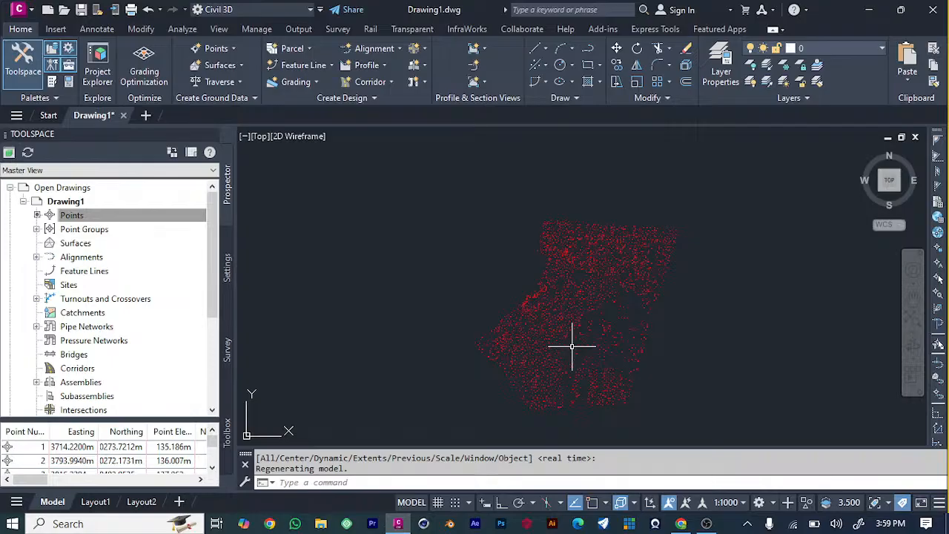
pyautogui.scroll(3, 588, 249)
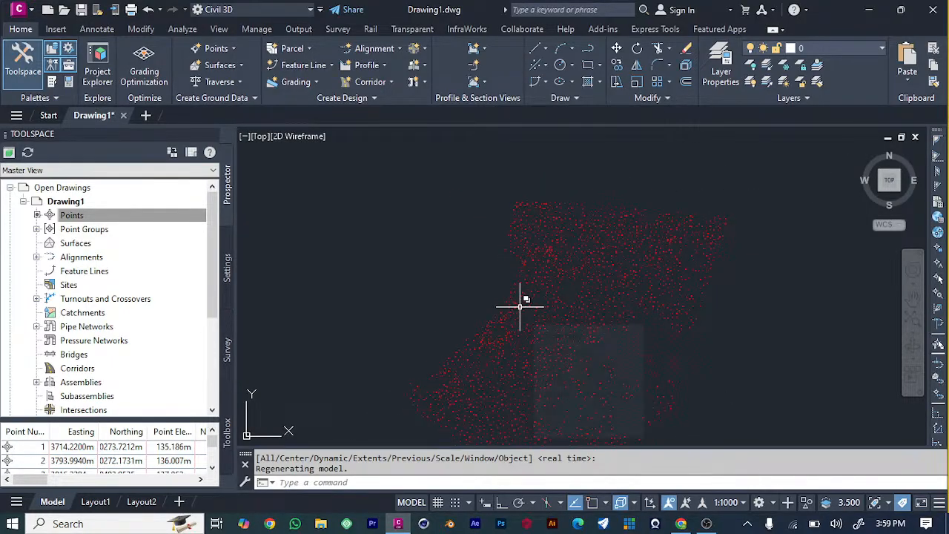
pyautogui.moveTo(520, 306)
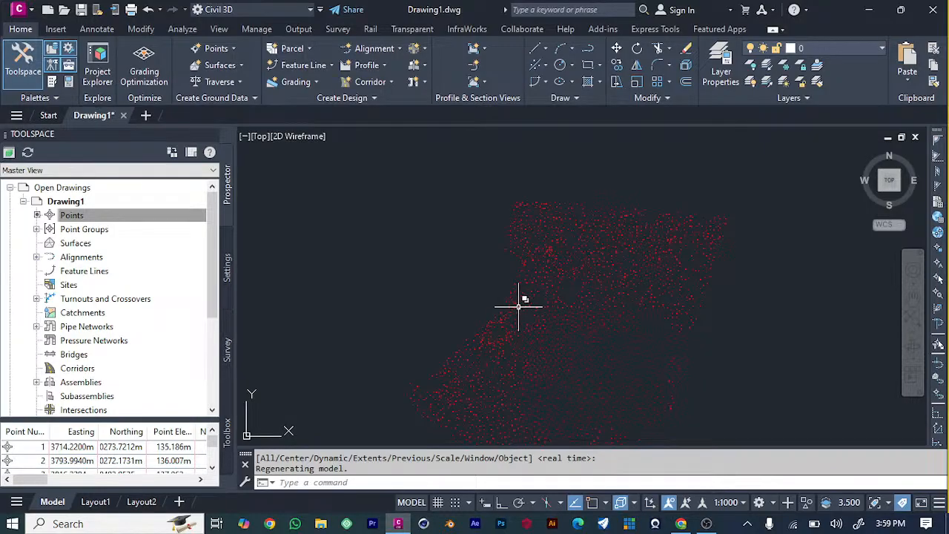
pyautogui.scroll(5, 563, 324)
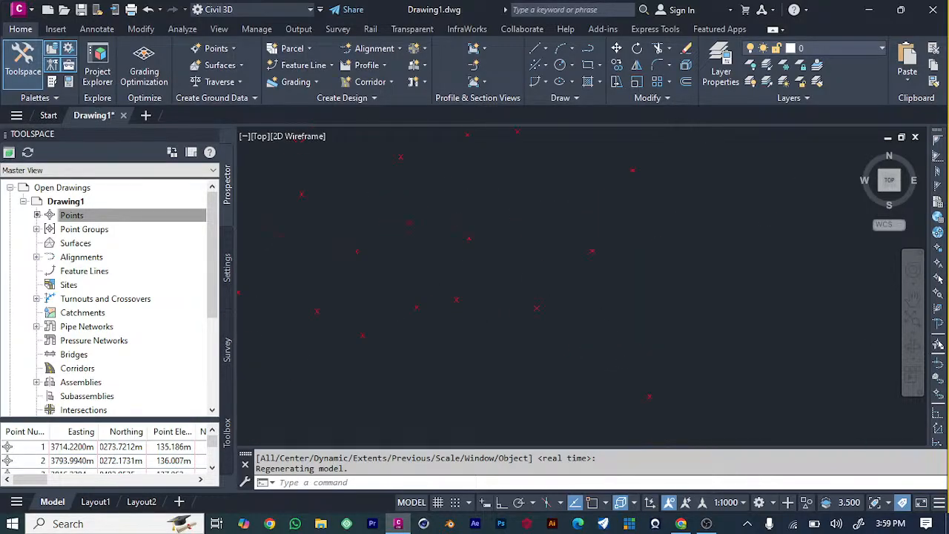
pyautogui.scroll(-5, 482, 274)
pyautogui.scroll(-4, 484, 262)
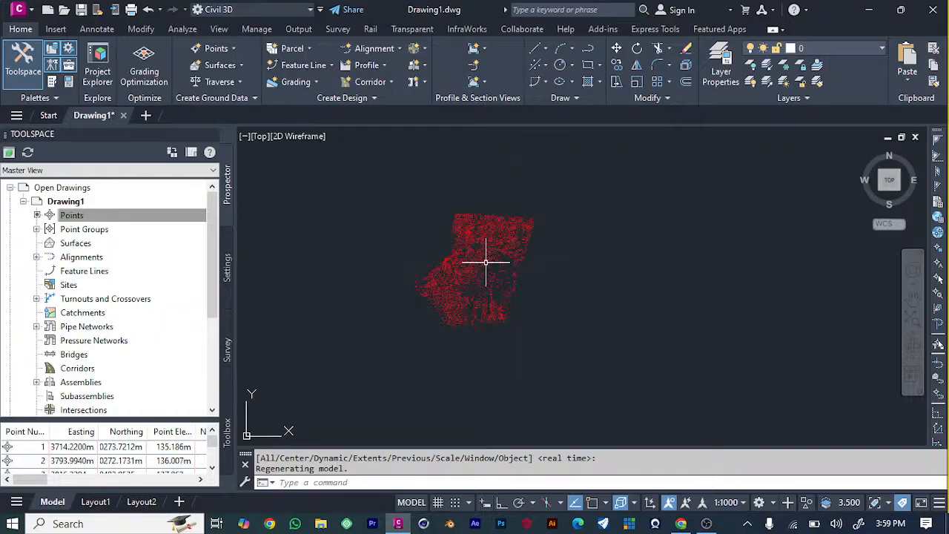
pyautogui.scroll(2, 486, 262)
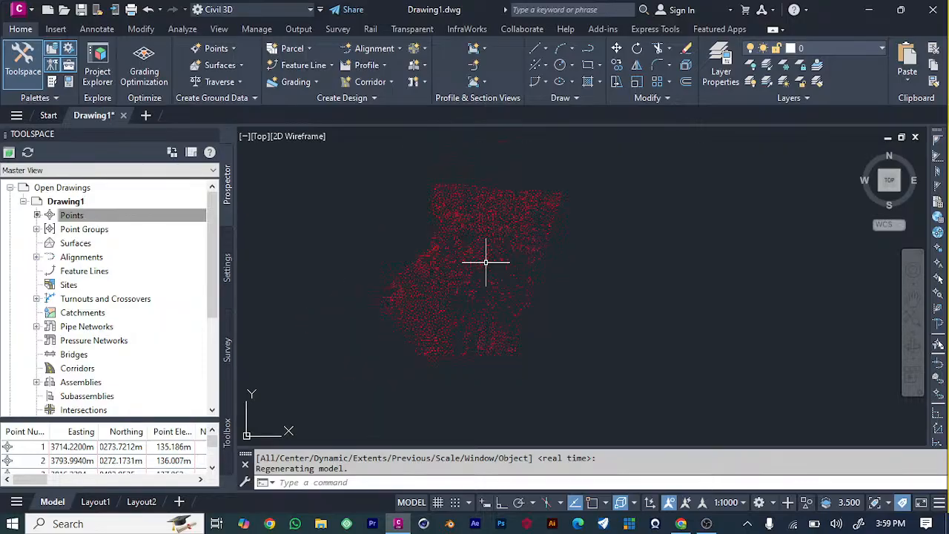
pyautogui.scroll(2, 461, 189)
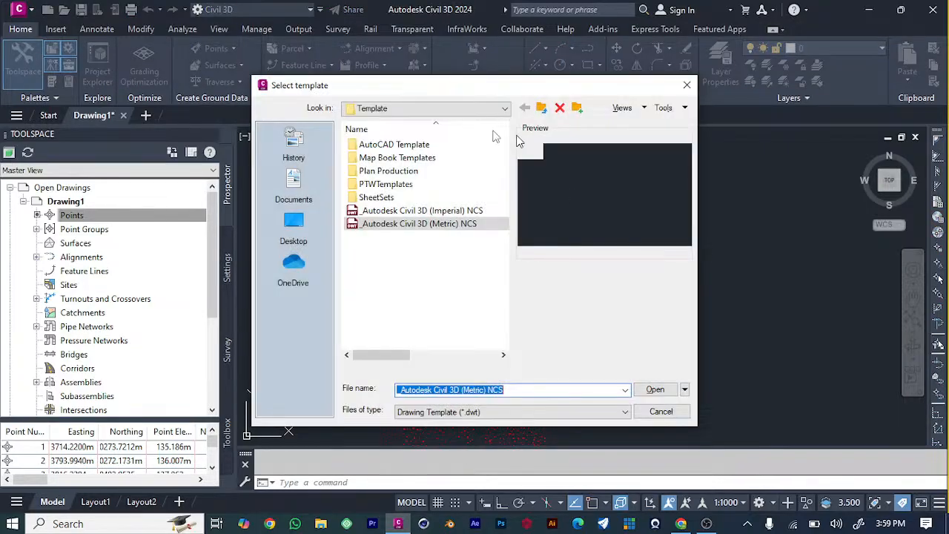
# Step: Create a new drawing from the _Autodesk Civil 3D (Metric) NCS template and start a point import in it
pyautogui.click(657, 389)
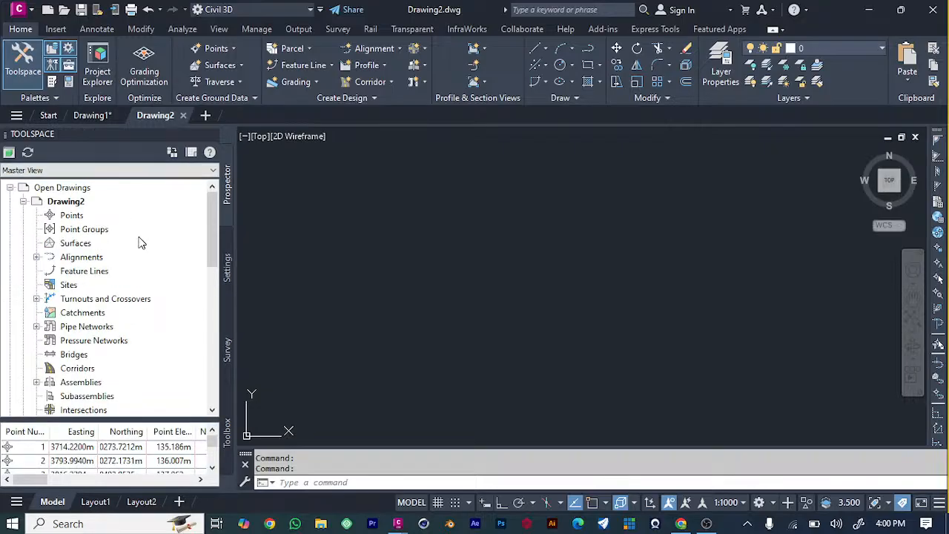
pyautogui.click(71, 216)
pyautogui.rightClick(71, 216)
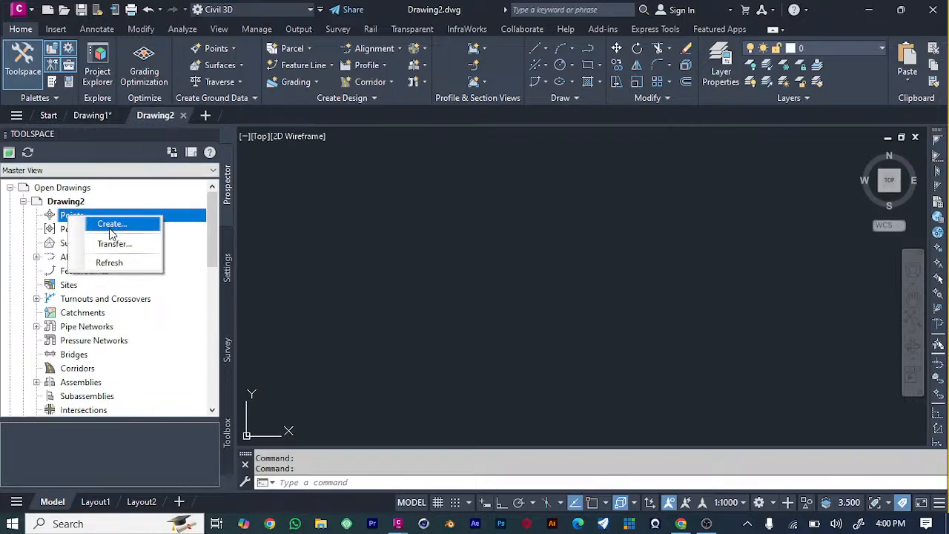
pyautogui.click(110, 224)
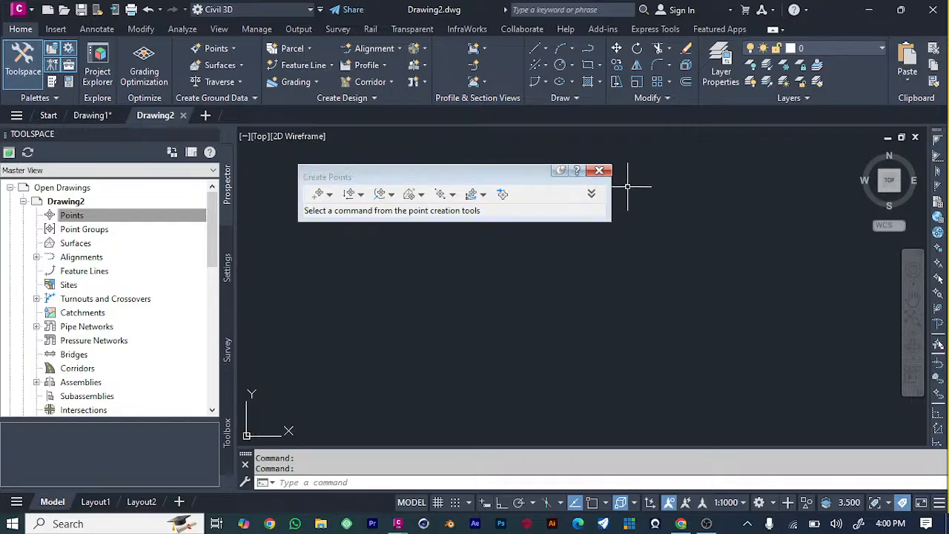
pyautogui.click(502, 194)
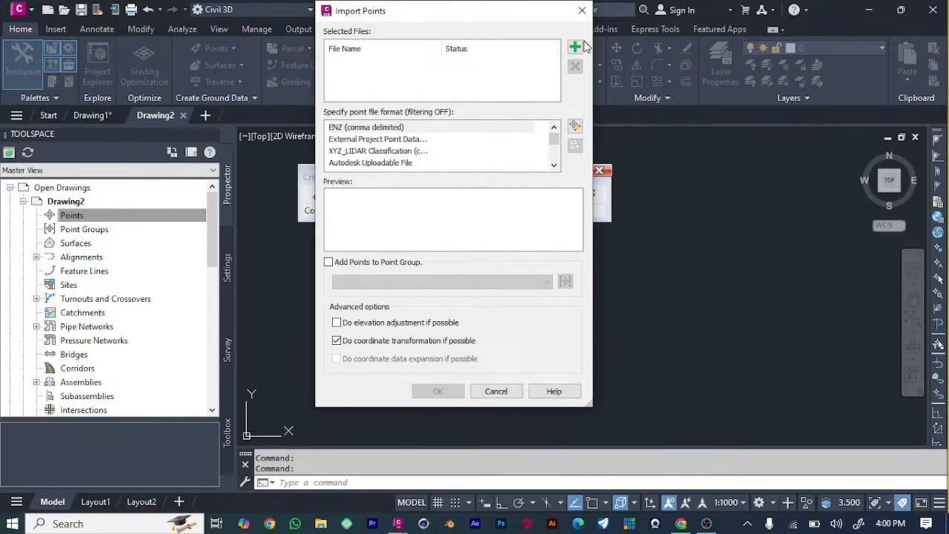
# Step: Add the Topo Survey Points CSV file from the Data folder within the Desktop's CE 760 Civil 3D folder as the import source
pyautogui.click(575, 48)
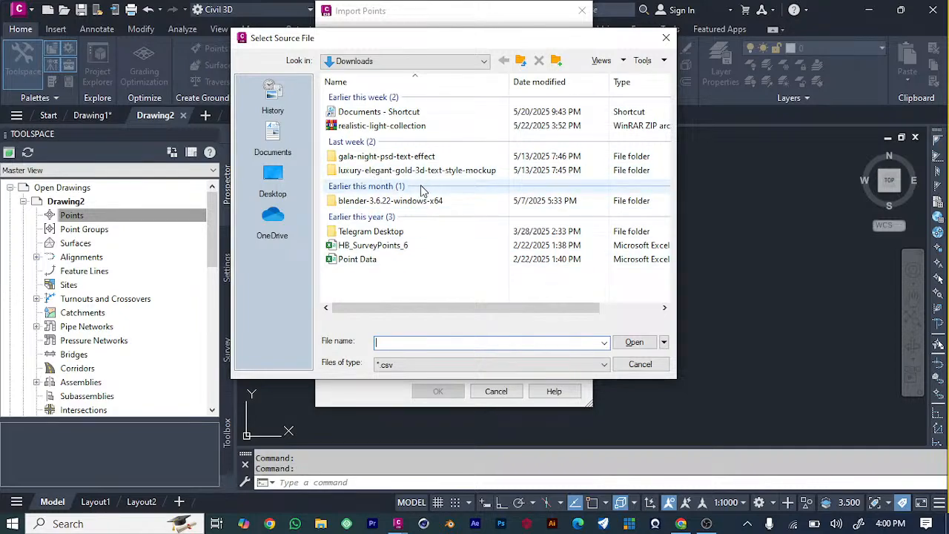
pyautogui.click(272, 184)
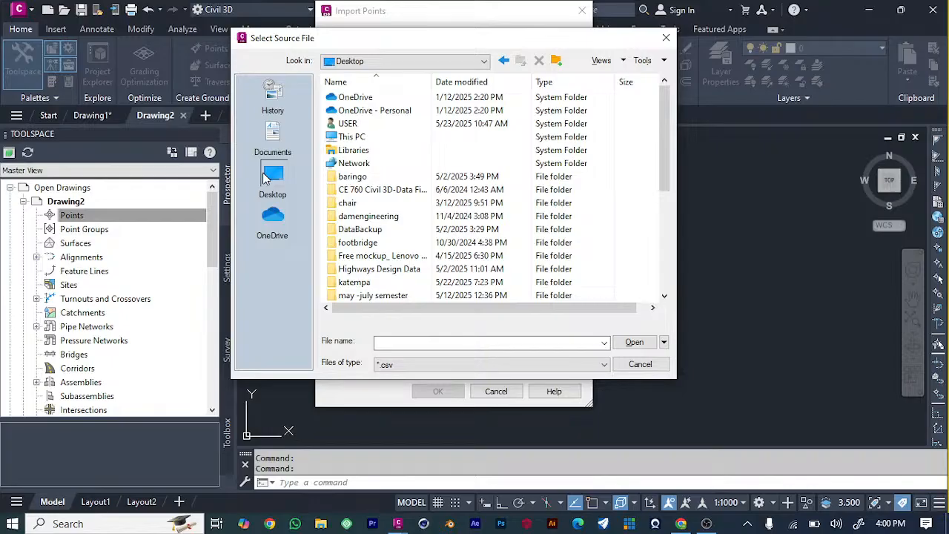
pyautogui.scroll(-5, 384, 176)
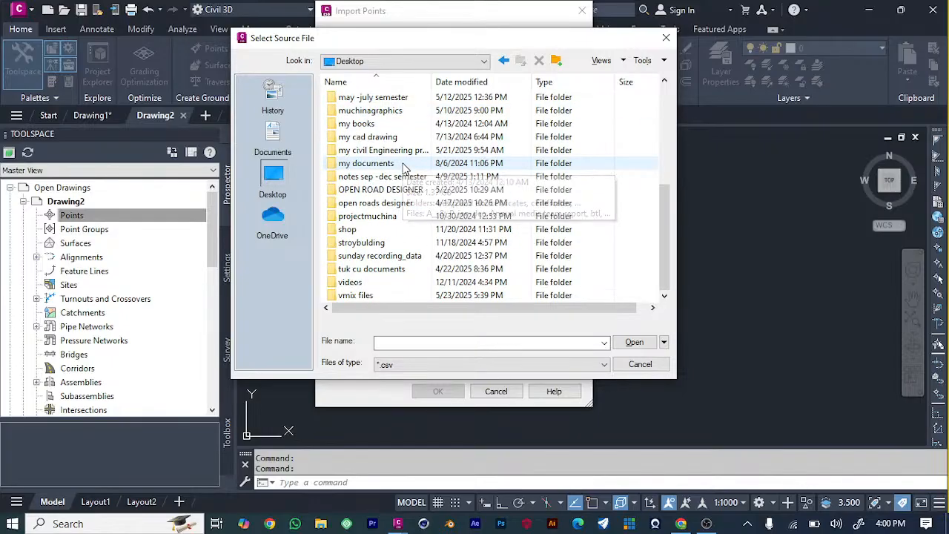
pyautogui.scroll(5, 404, 169)
pyautogui.scroll(-5, 403, 169)
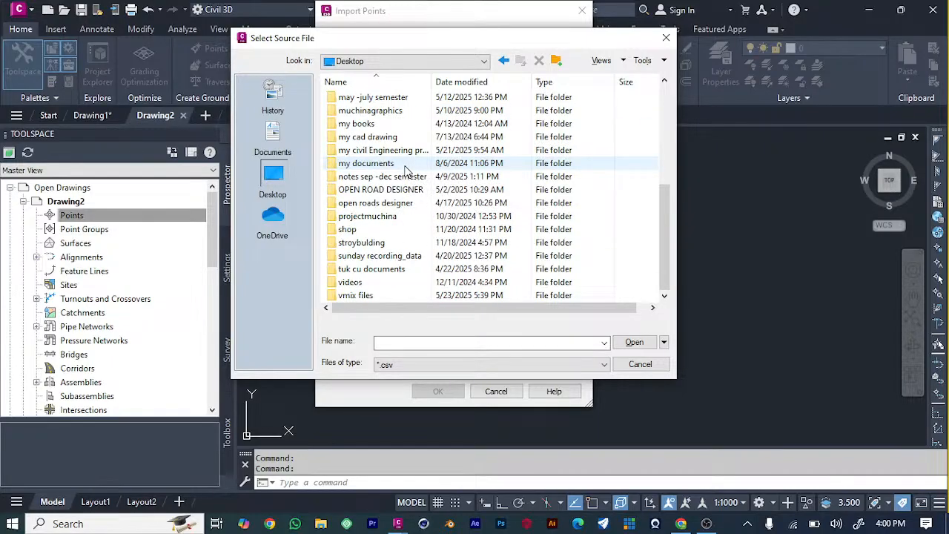
pyautogui.scroll(5, 405, 170)
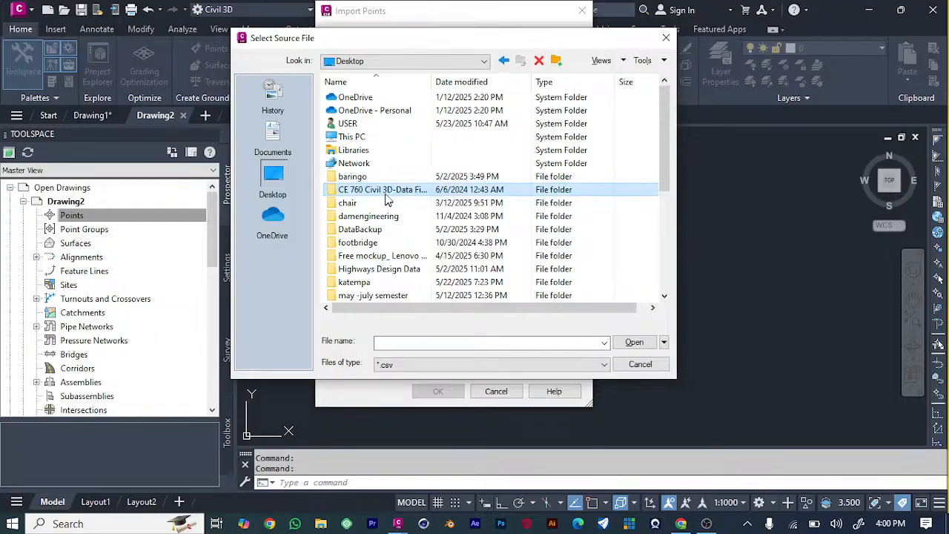
pyautogui.doubleClick(386, 191)
pyautogui.doubleClick(364, 98)
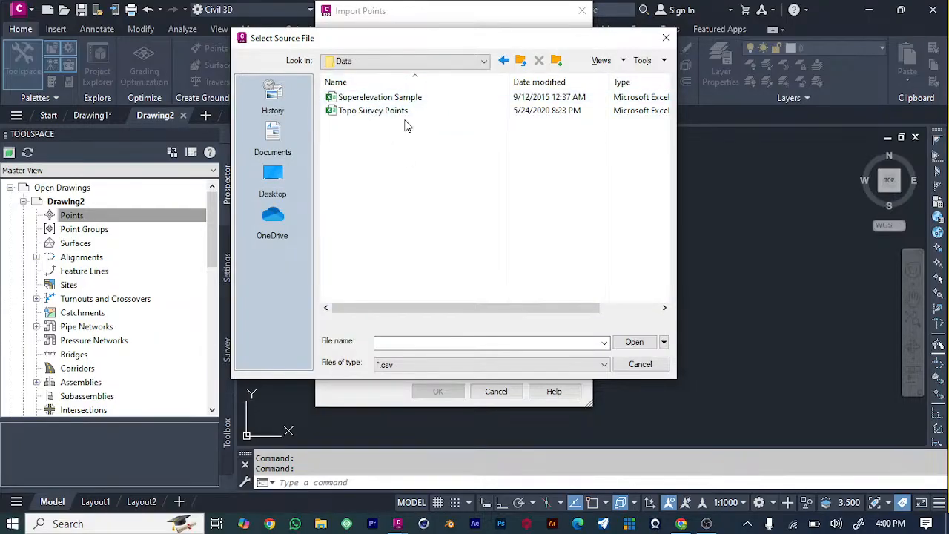
pyautogui.click(401, 111)
pyautogui.click(634, 343)
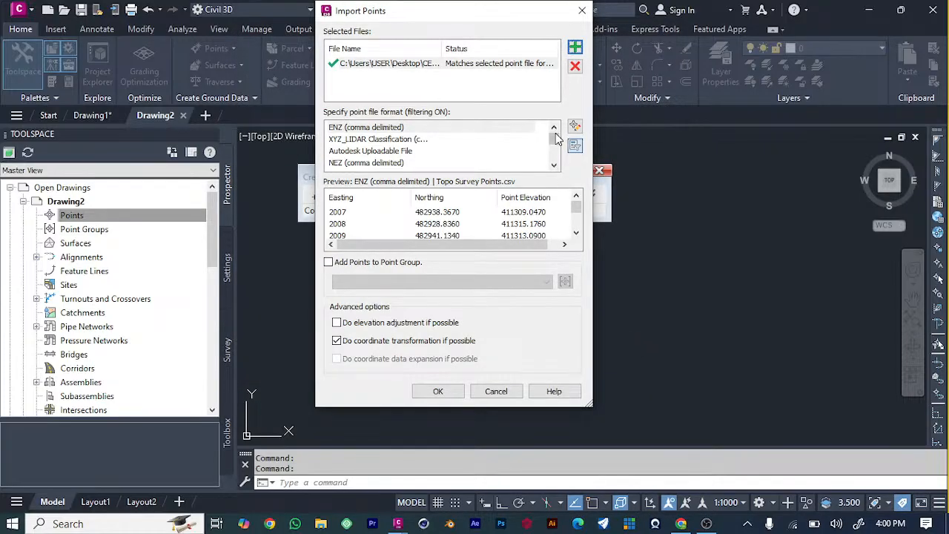
# Step: Import the Topo Survey Points file in PNEZD (comma delimited) format and close the point creation tools
pyautogui.moveTo(557, 140); pyautogui.dragTo(559, 167)
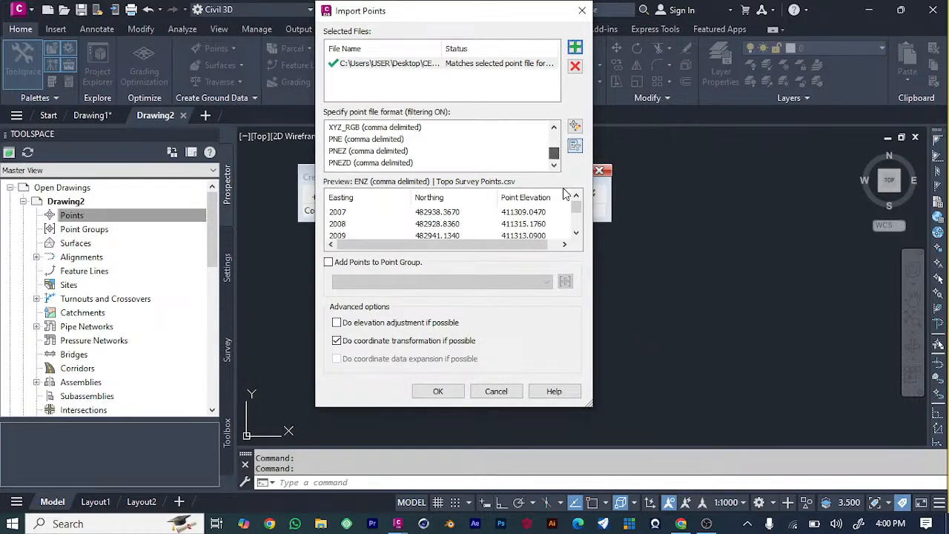
pyautogui.click(398, 165)
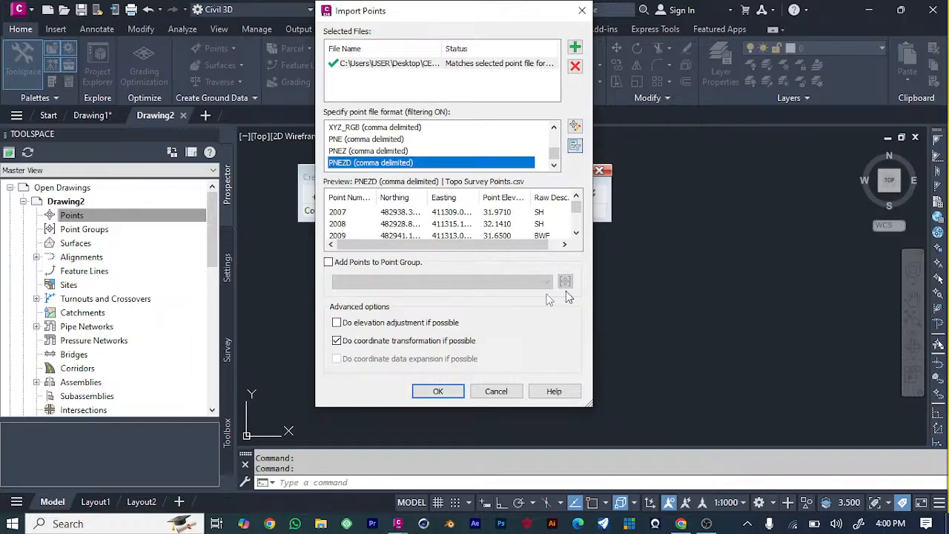
pyautogui.click(437, 393)
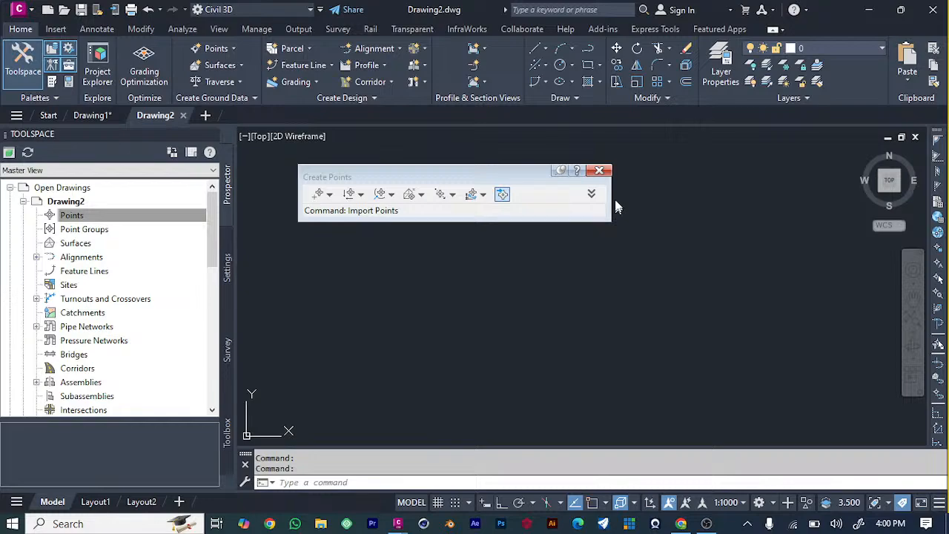
pyautogui.click(606, 174)
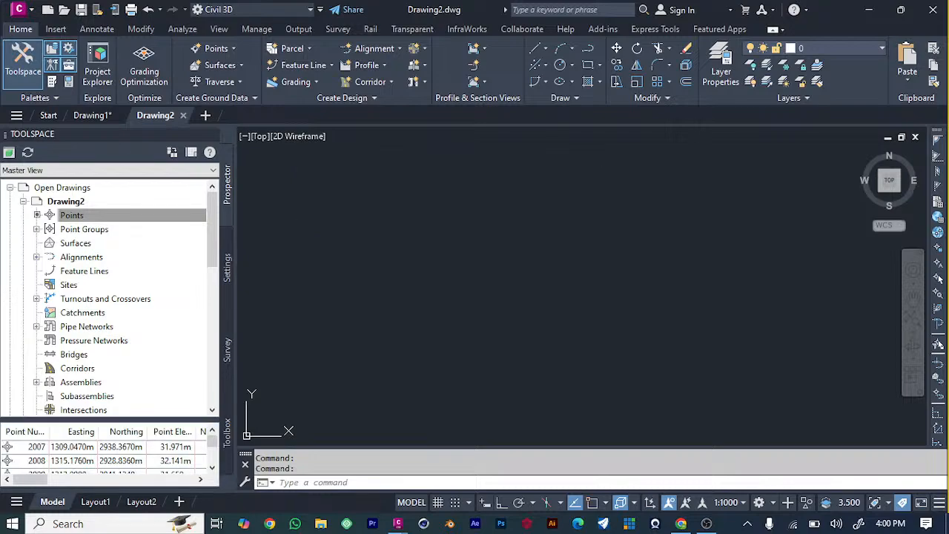
# Step: Examine the imported topo survey points along the whole corridor, from individual tree labels to the overall layout
pyautogui.scroll(7, 400, 362)
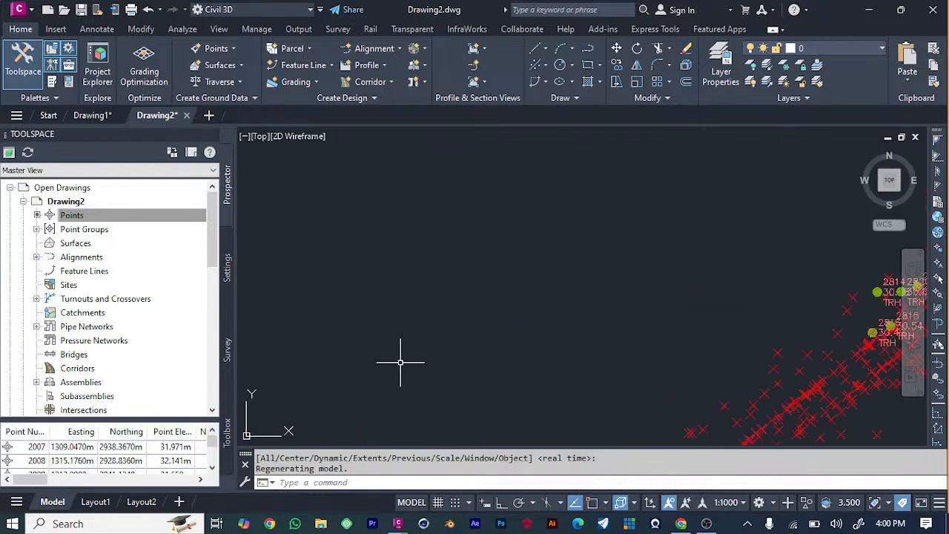
pyautogui.scroll(-6, 400, 363)
pyautogui.scroll(4, 554, 345)
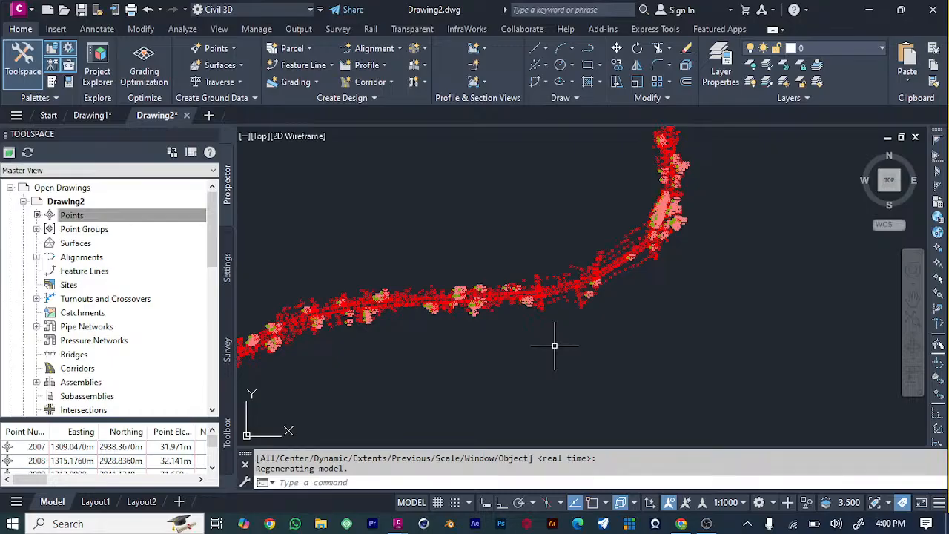
pyautogui.scroll(6, 478, 305)
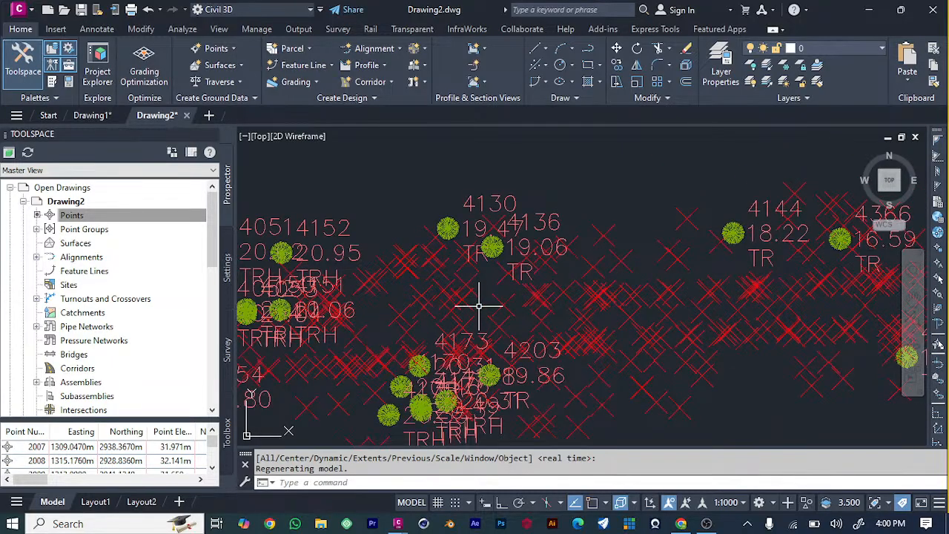
pyautogui.scroll(-5, 479, 305)
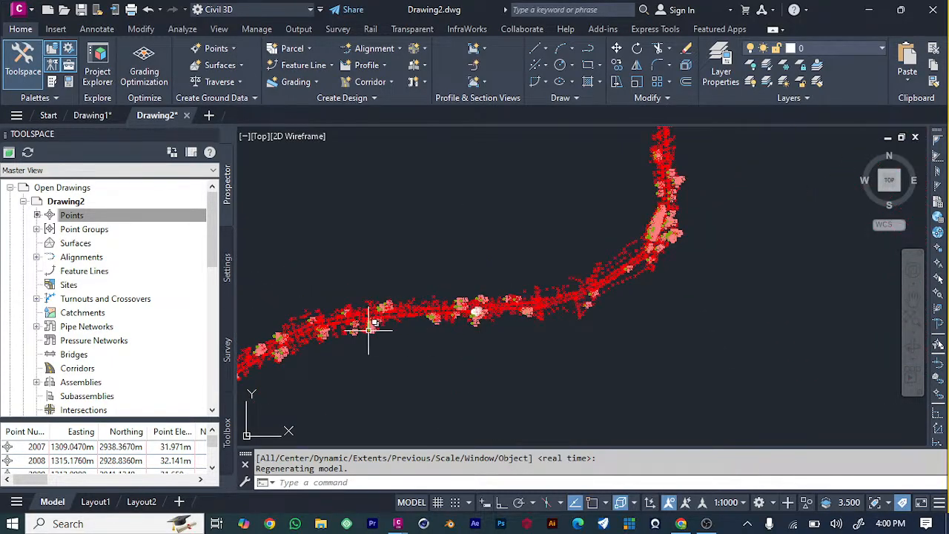
pyautogui.scroll(-3, 369, 326)
pyautogui.scroll(-3, 282, 352)
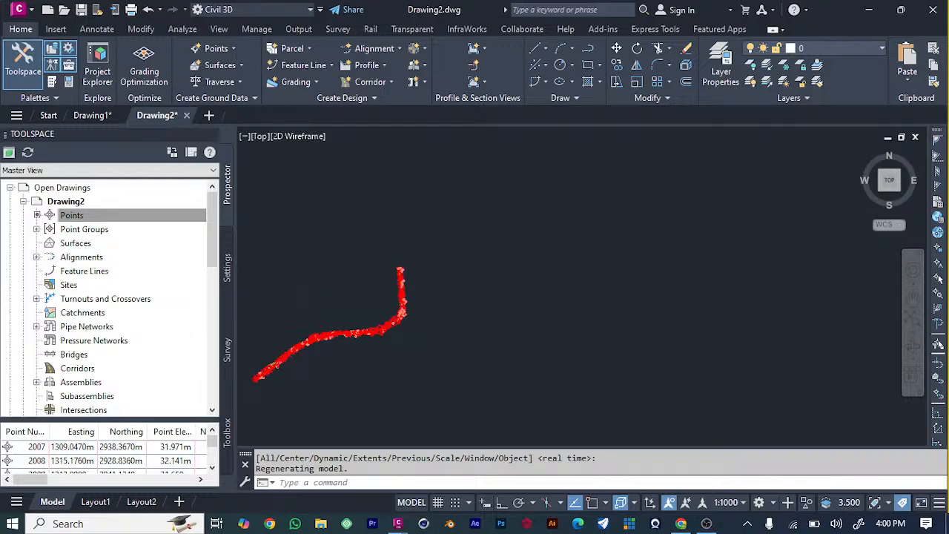
pyautogui.scroll(4, 455, 306)
pyautogui.scroll(3, 377, 307)
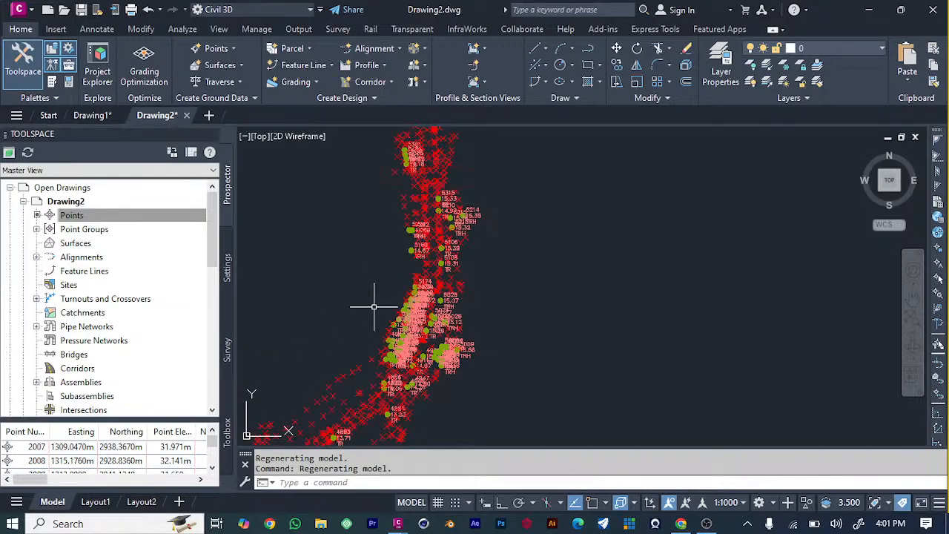
pyautogui.scroll(1, 409, 296)
pyautogui.scroll(-6, 409, 296)
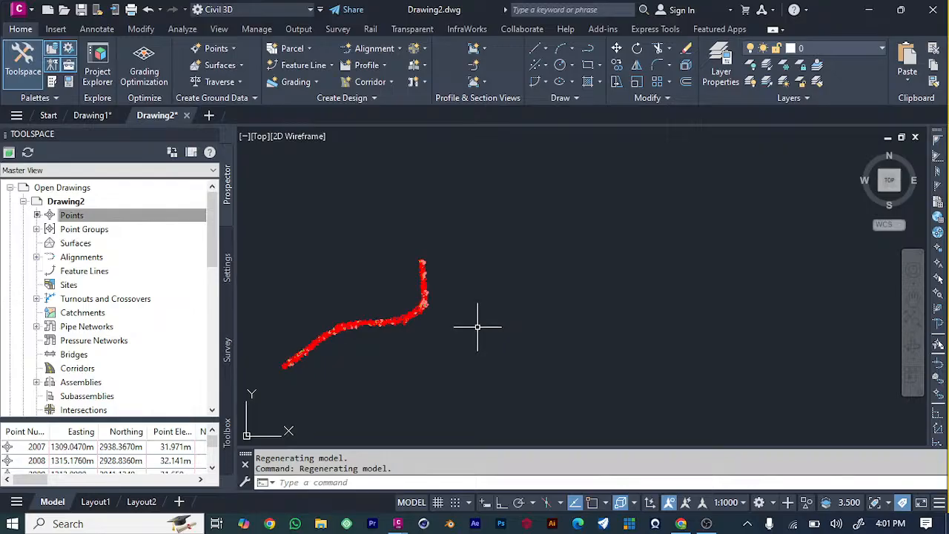
pyautogui.scroll(2, 261, 361)
pyautogui.scroll(1, 261, 360)
pyautogui.scroll(2, 398, 364)
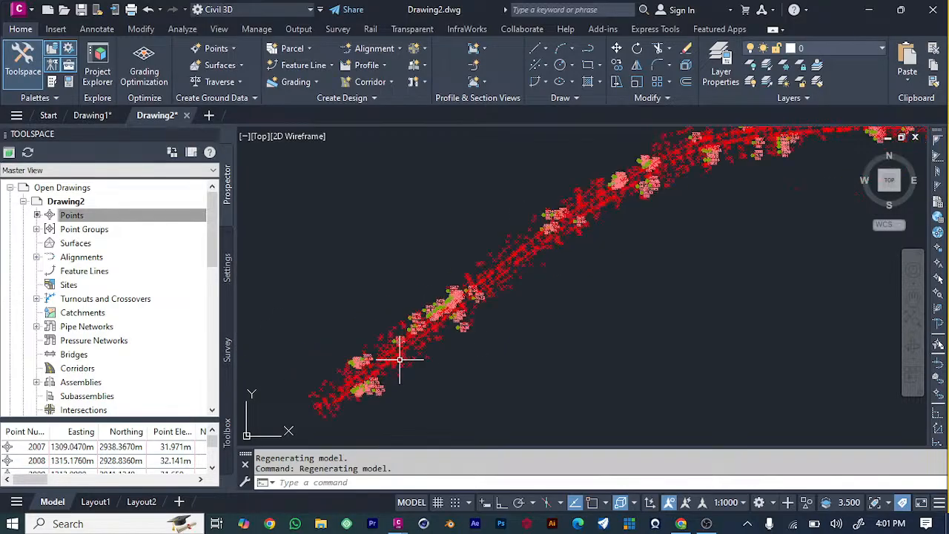
pyautogui.scroll(-2, 400, 354)
pyautogui.scroll(-2, 400, 354)
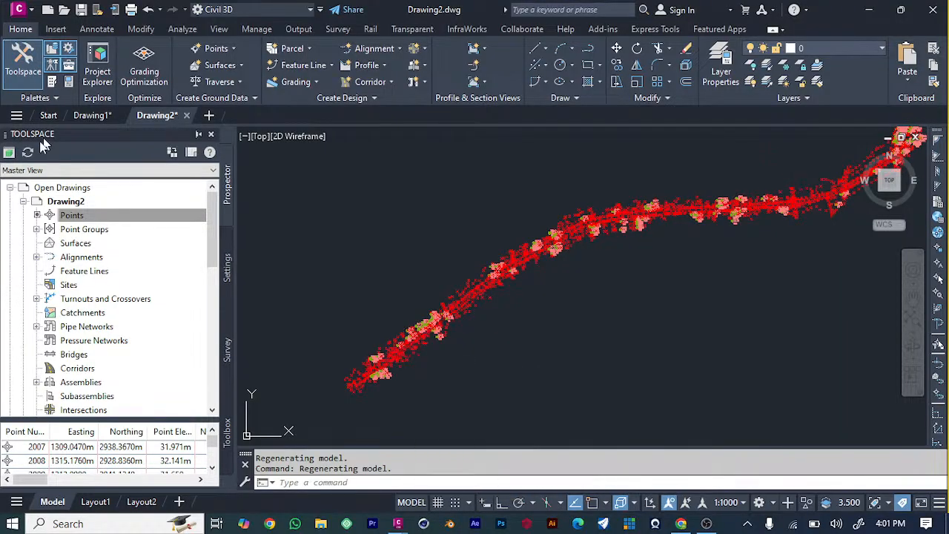
# Step: Review the point table of the _All Points group in the Point Editor and close it
pyautogui.click(71, 215)
pyautogui.click(37, 230)
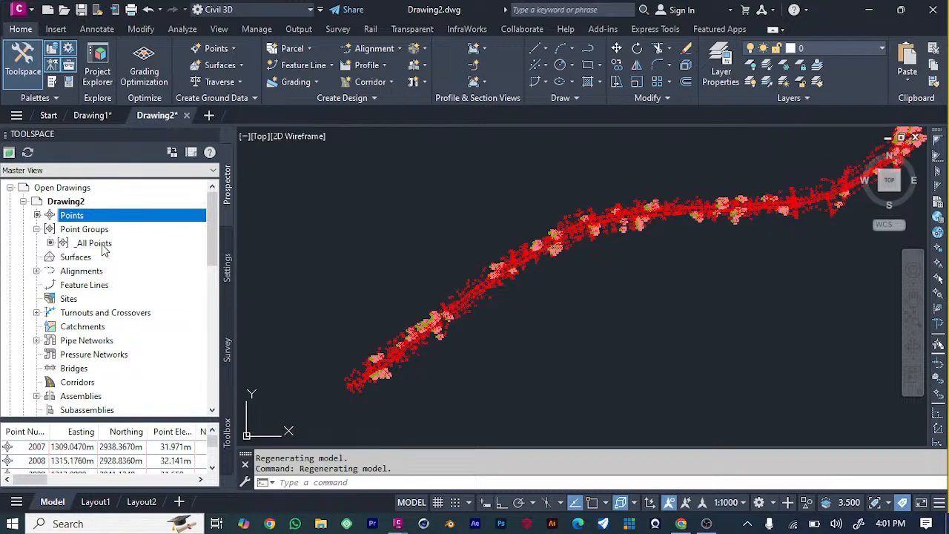
pyautogui.click(87, 243)
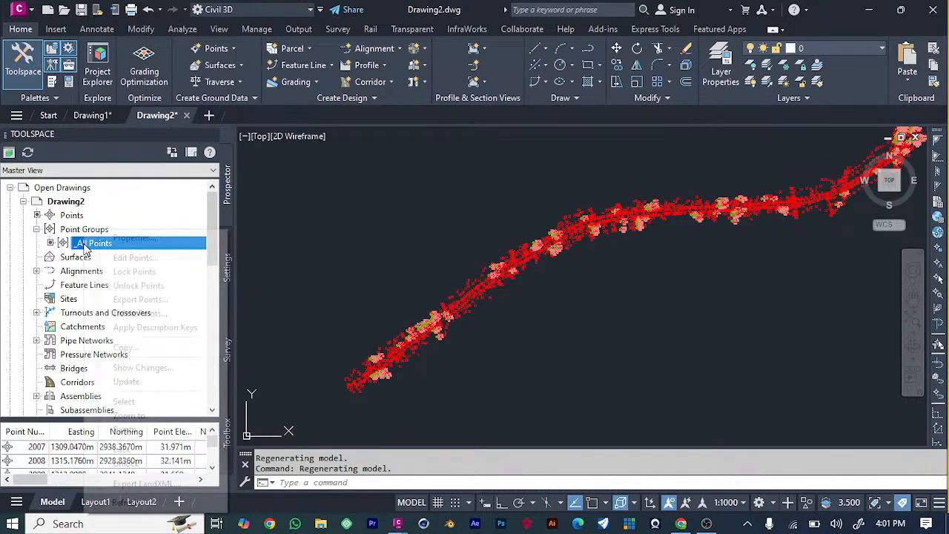
pyautogui.rightClick(86, 247)
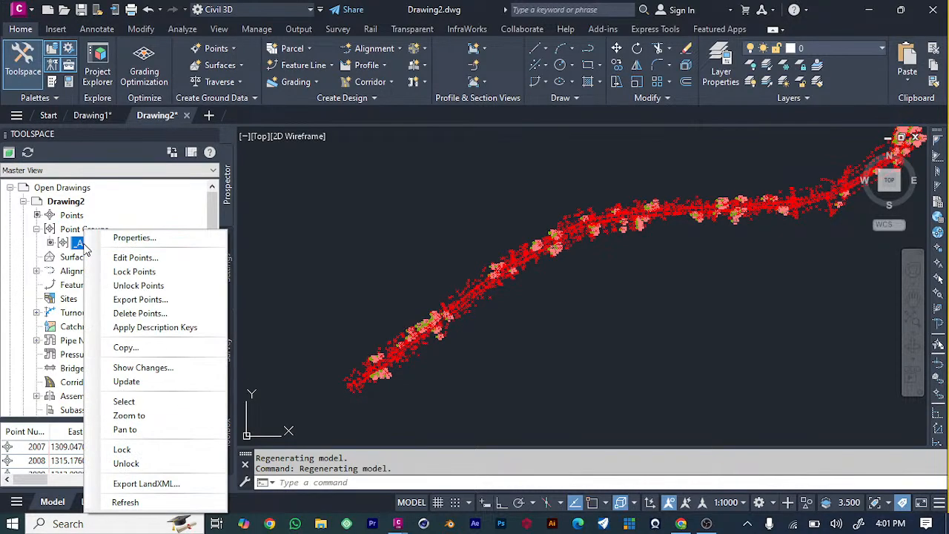
pyautogui.click(157, 257)
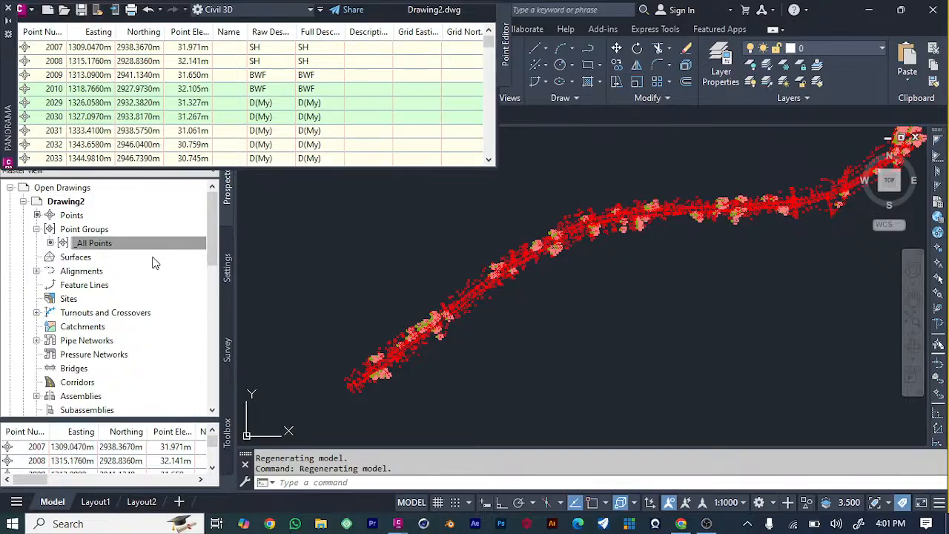
pyautogui.click(474, 12)
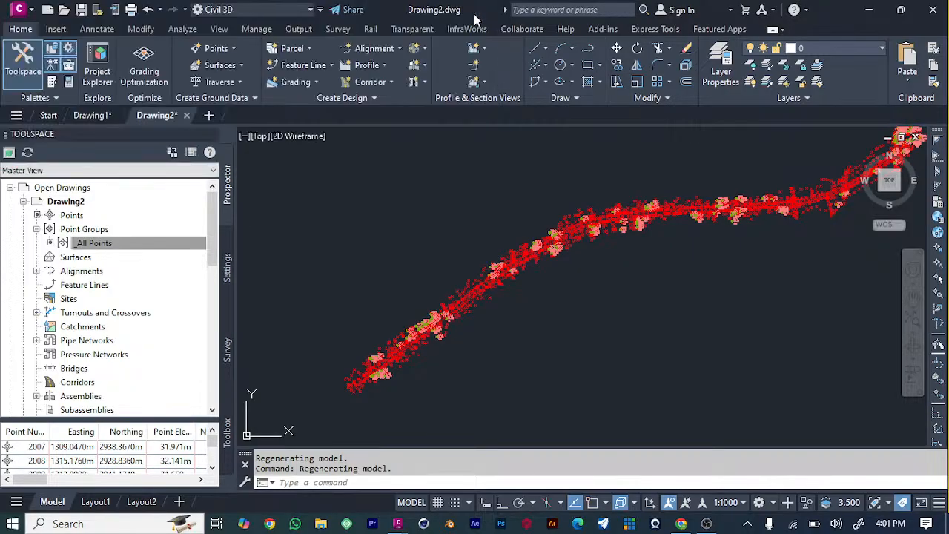
# Step: Check the default point and label styles in the _All Points group's properties and close them without changes
pyautogui.rightClick(106, 243)
pyautogui.click(155, 238)
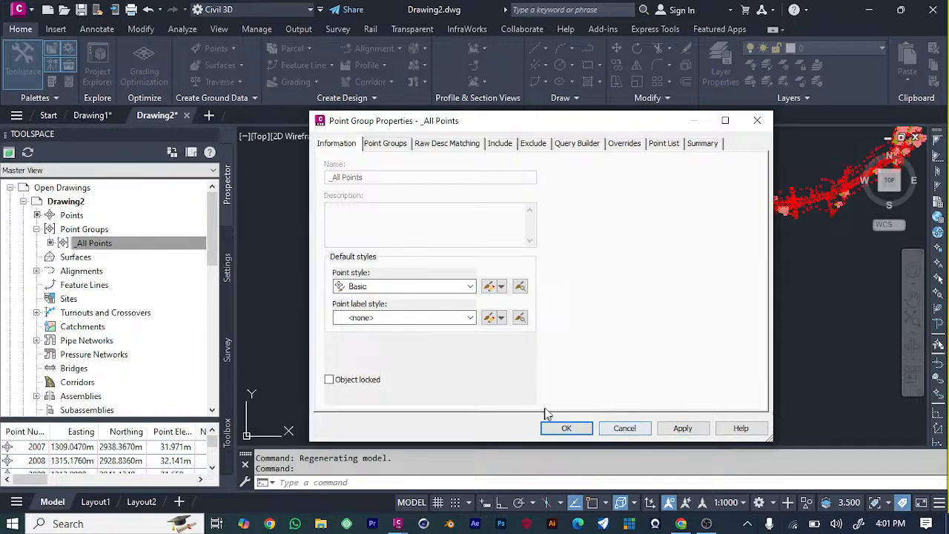
pyautogui.click(624, 430)
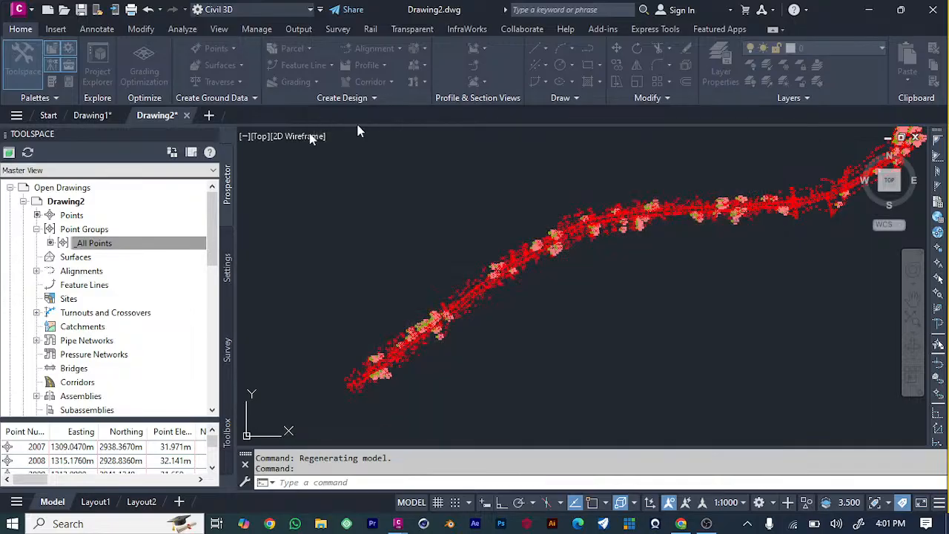
# Step: Browse the point styles available for the _All Points group, keep Basic, and close its properties
pyautogui.click(65, 259)
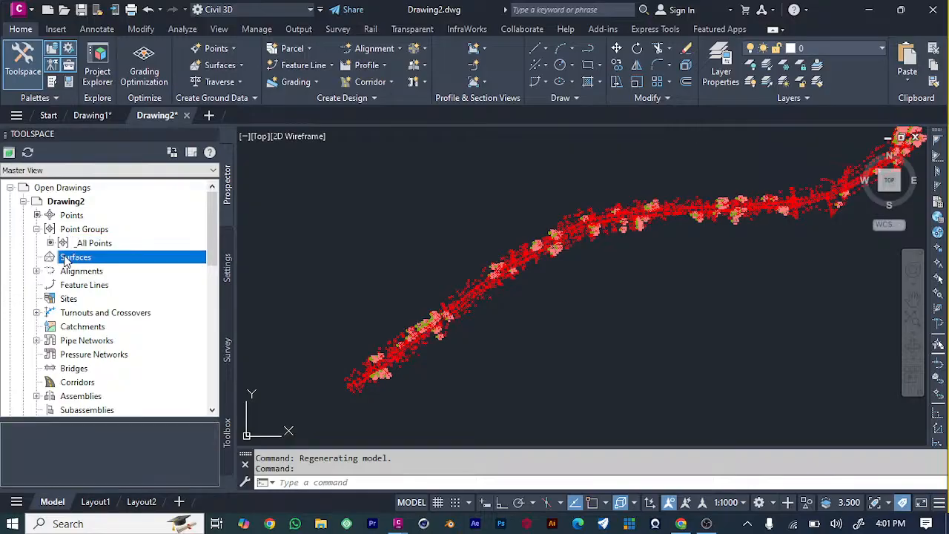
pyautogui.click(95, 233)
pyautogui.click(92, 245)
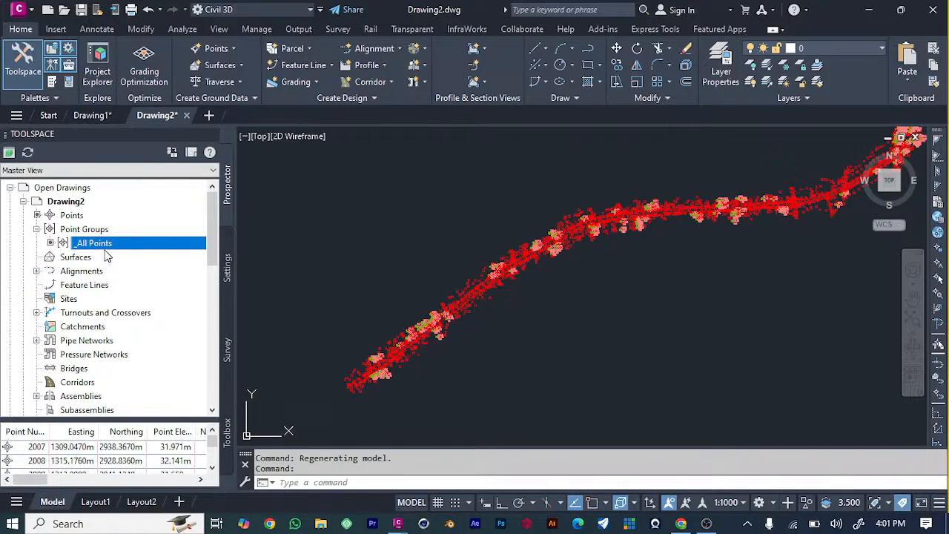
pyautogui.rightClick(119, 245)
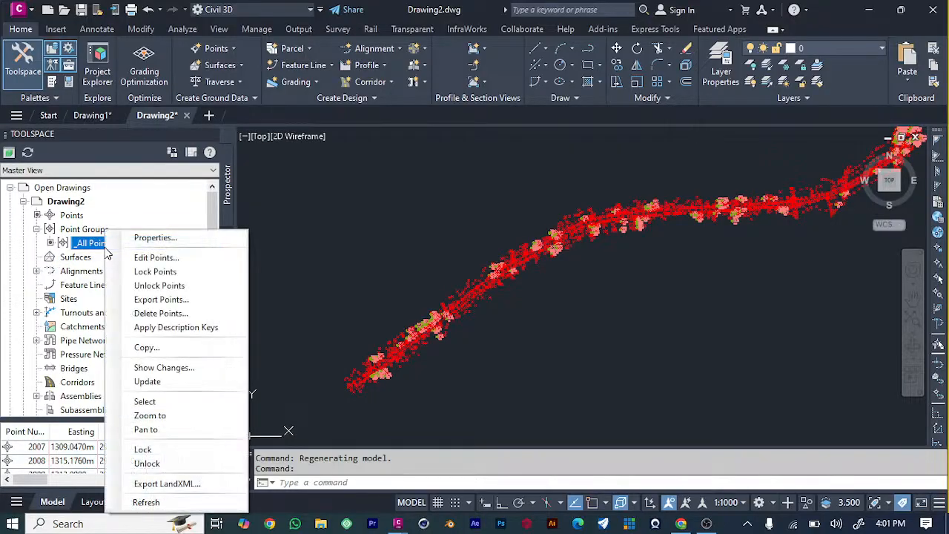
pyautogui.click(146, 238)
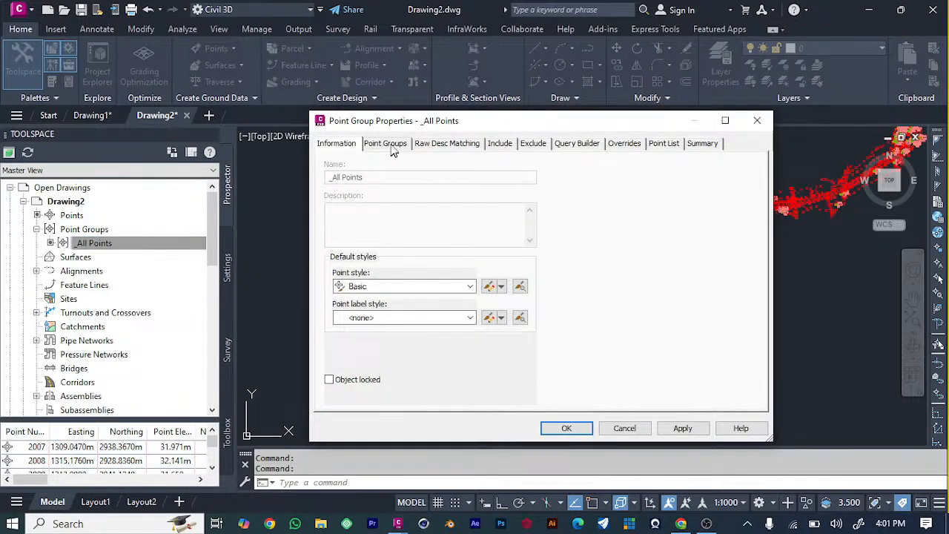
pyautogui.click(470, 287)
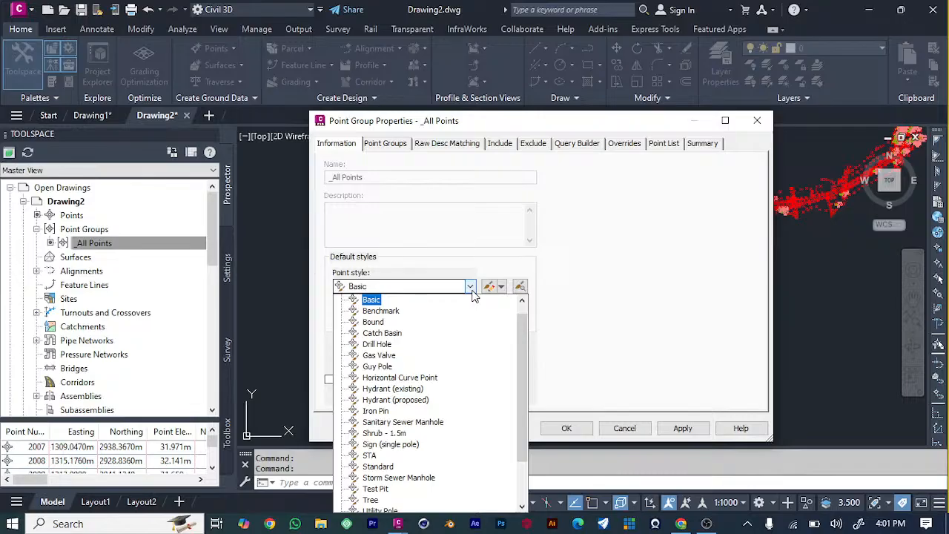
pyautogui.scroll(-2, 452, 318)
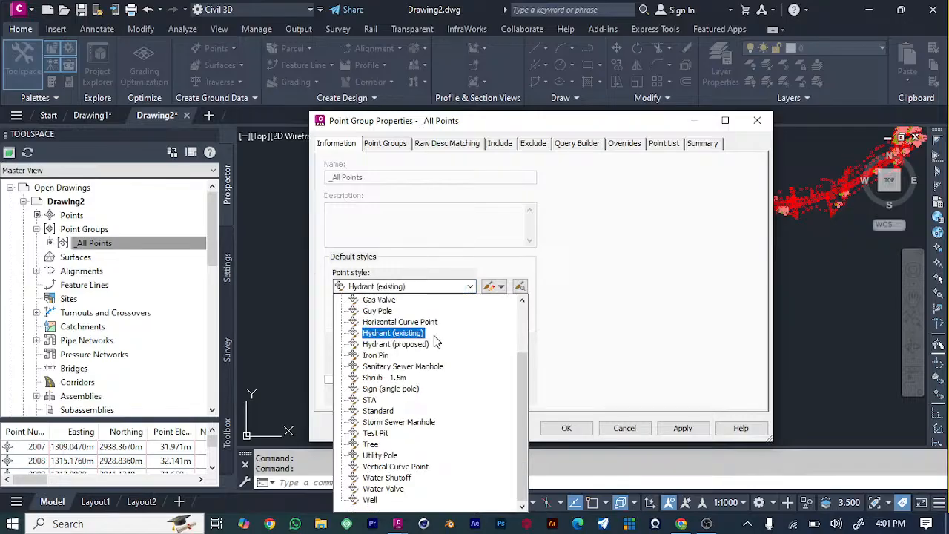
pyautogui.click(708, 179)
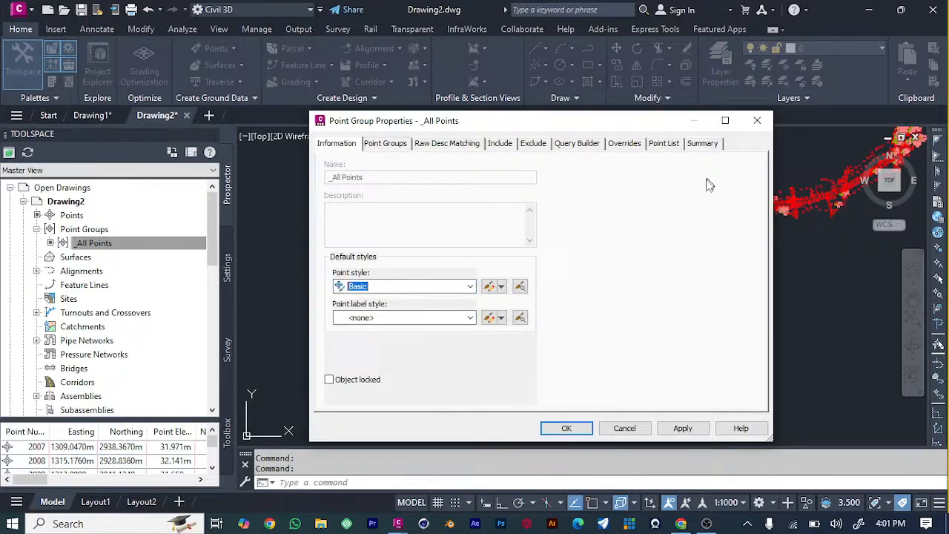
pyautogui.click(696, 427)
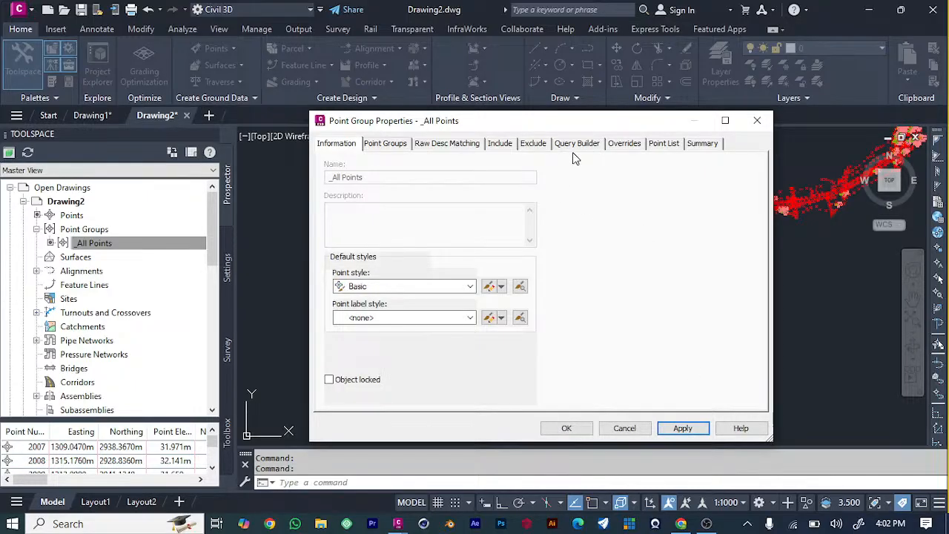
pyautogui.click(756, 120)
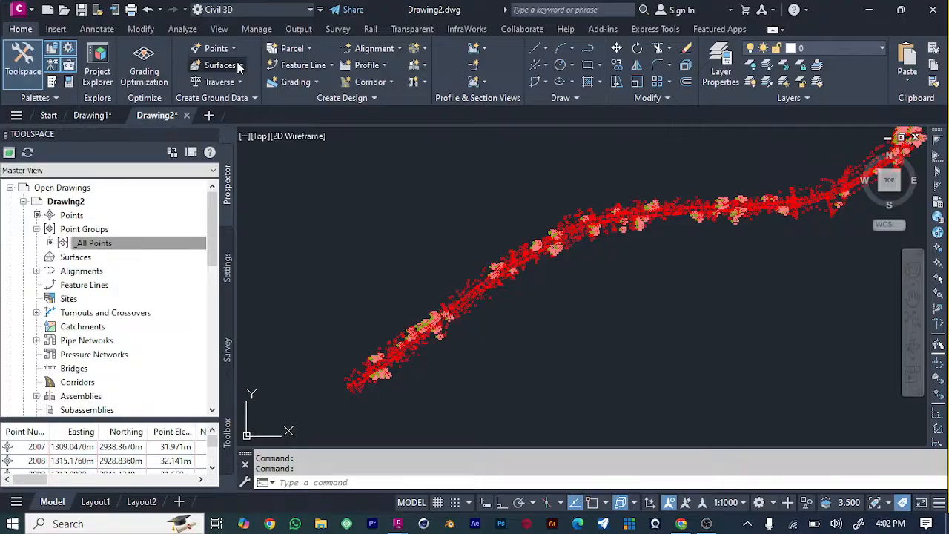
# Step: Create a TIN surface named SURFACE on the C-TOPO layer with the Contours 2m and 10m (Background) style
pyautogui.click(239, 66)
pyautogui.click(248, 87)
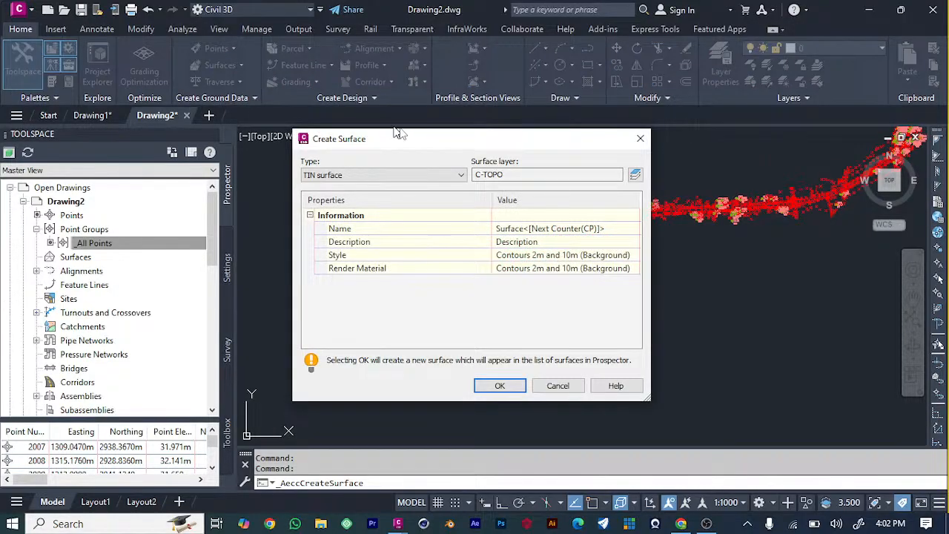
pyautogui.click(534, 175)
pyautogui.click(585, 228)
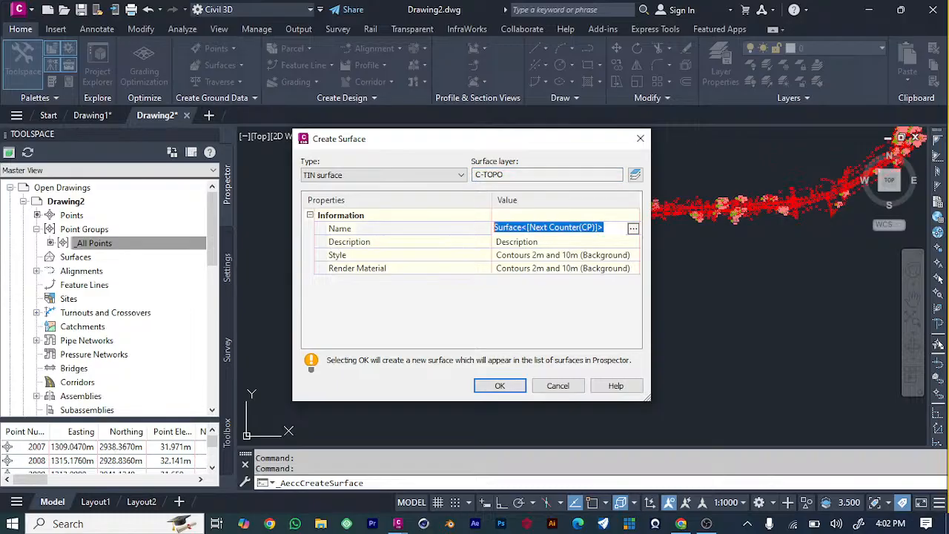
pyautogui.write('SURFACE')
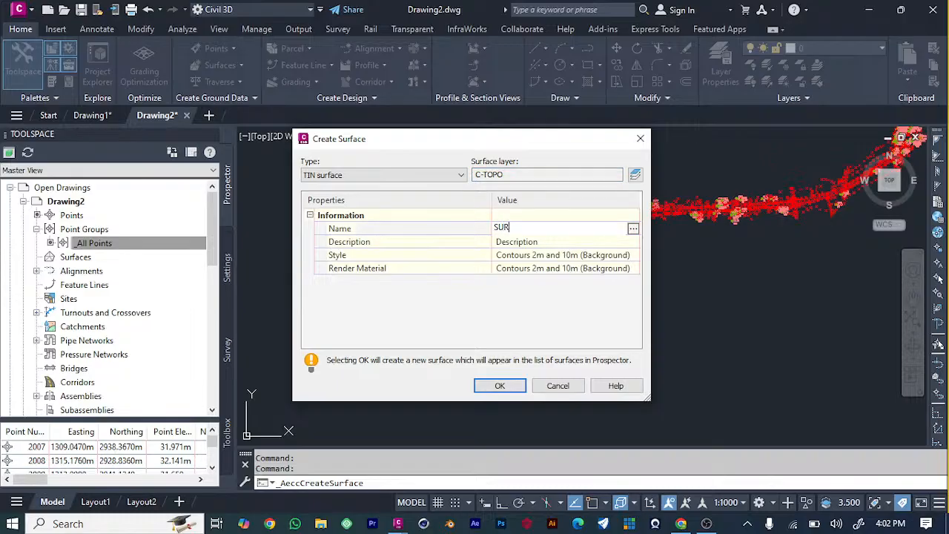
pyautogui.click(486, 386)
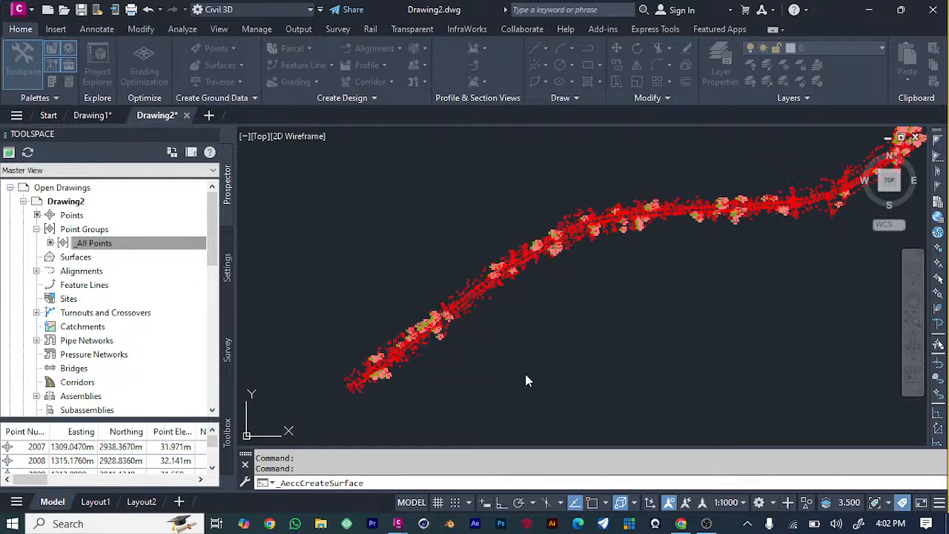
# Step: Add the _All Points point group to the definition of the surface SURFACE and apply it
pyautogui.click(36, 257)
pyautogui.click(49, 270)
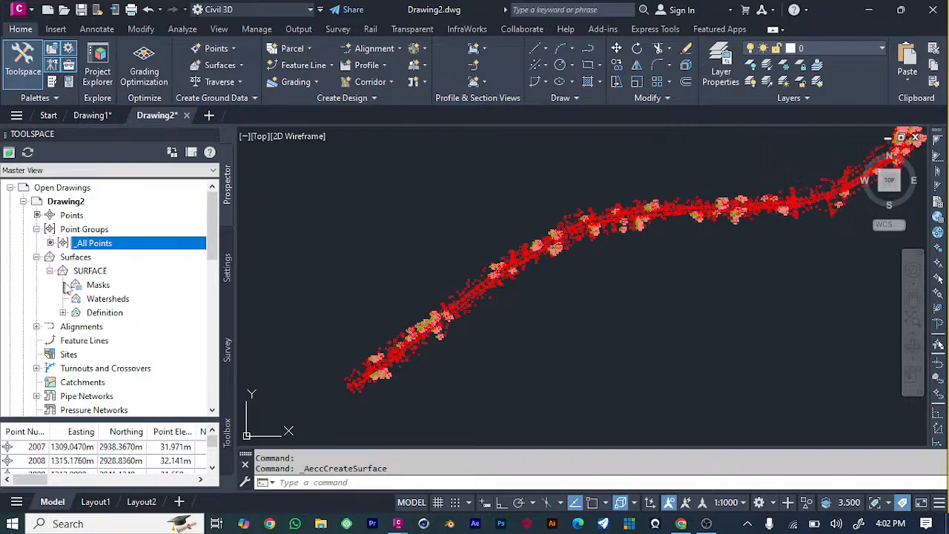
pyautogui.click(63, 312)
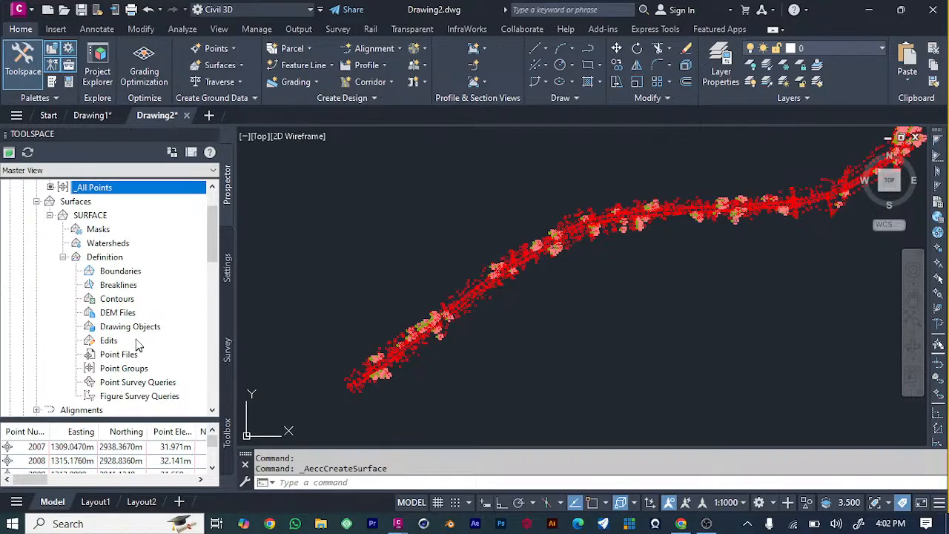
pyautogui.scroll(-3, 137, 344)
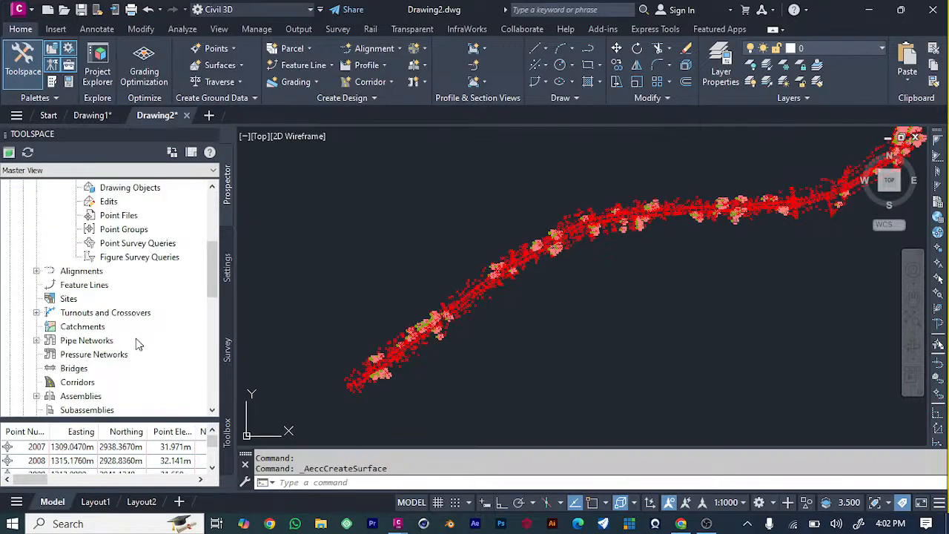
pyautogui.rightClick(121, 231)
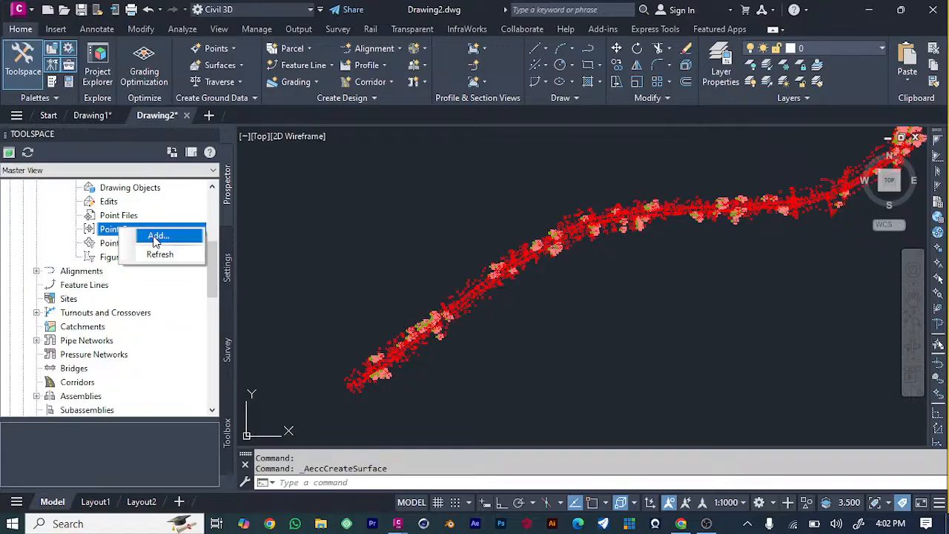
pyautogui.click(156, 236)
pyautogui.click(413, 157)
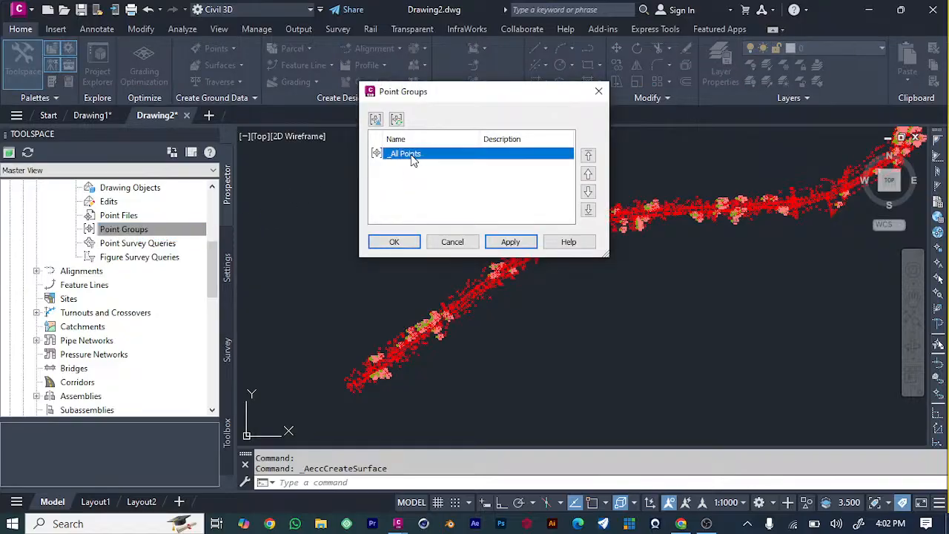
pyautogui.click(521, 245)
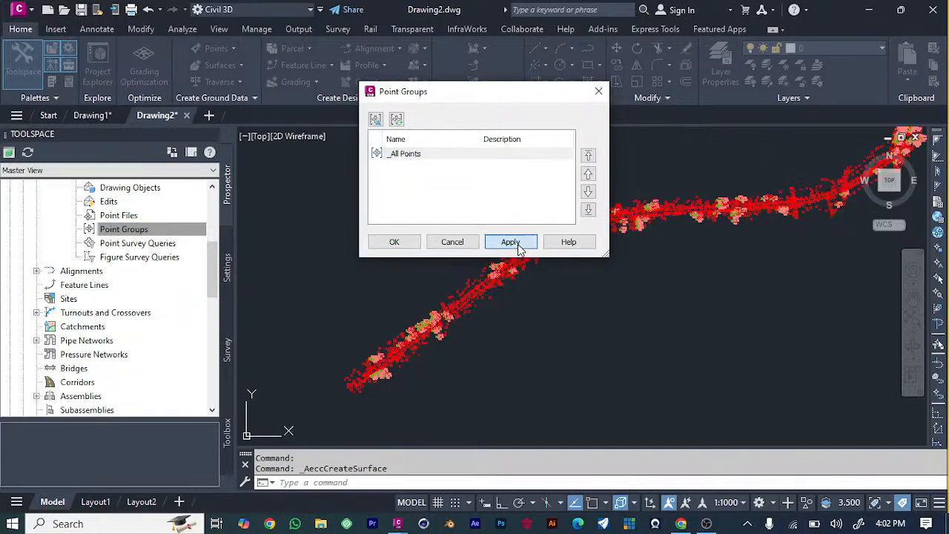
# Step: Confirm the _All Points group for the surface SURFACE, view the built surface, and dismiss the event list
pyautogui.click(403, 243)
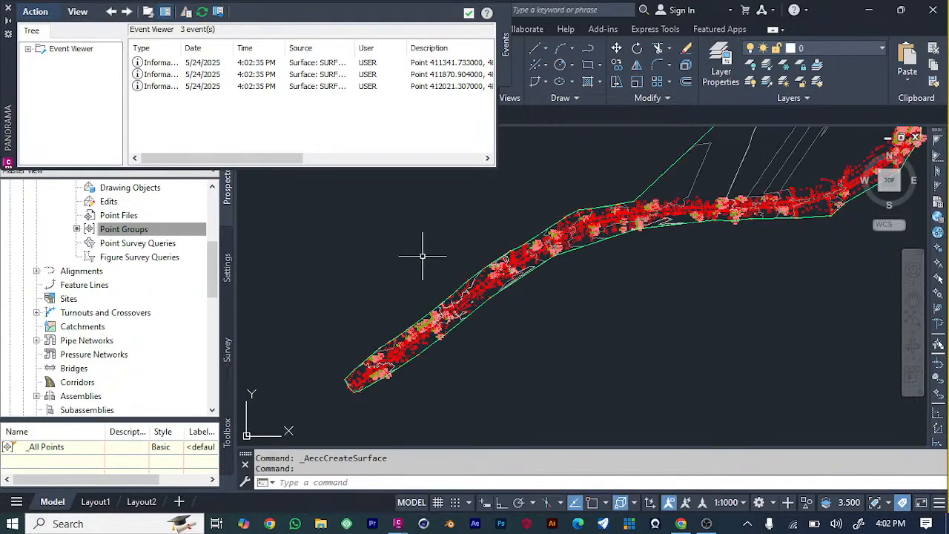
pyautogui.scroll(6, 449, 332)
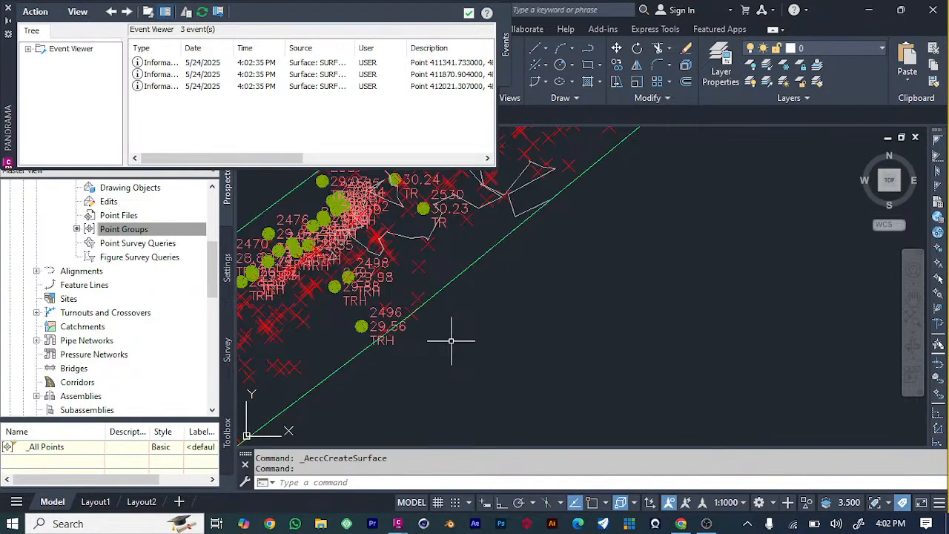
pyautogui.scroll(-3, 359, 289)
pyautogui.scroll(-4, 360, 286)
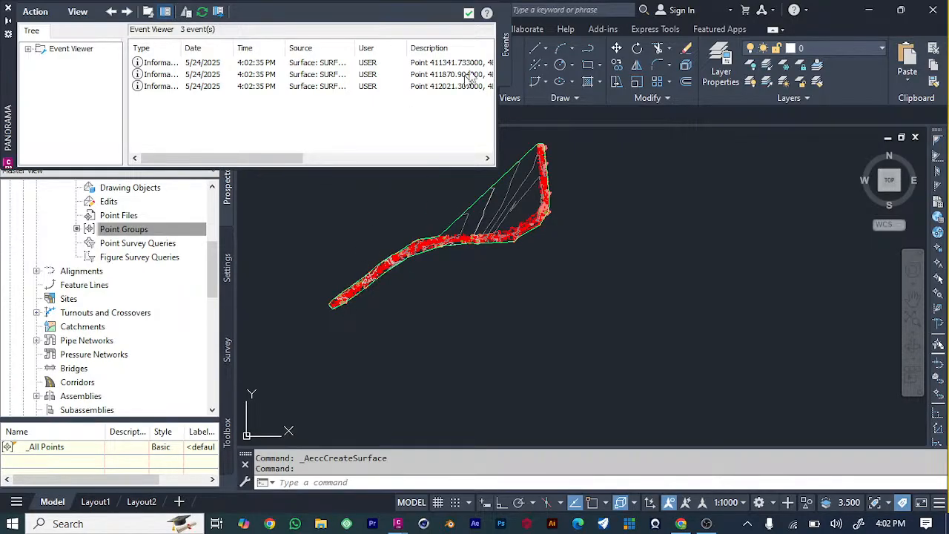
pyautogui.click(469, 13)
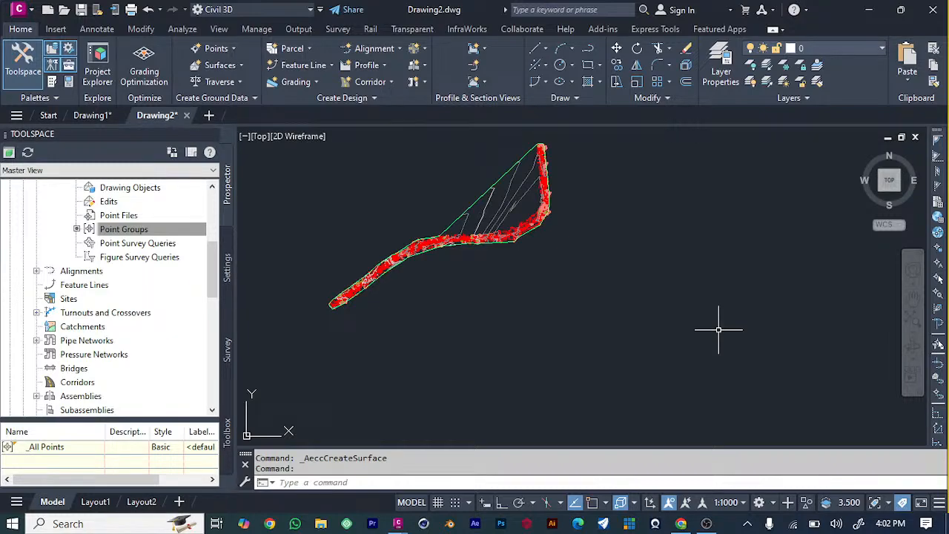
# Step: Undo the point group addition and the creation of the surface SURFACE
pyautogui.click(718, 329)
pyautogui.hotkey('ctrl', 'z')
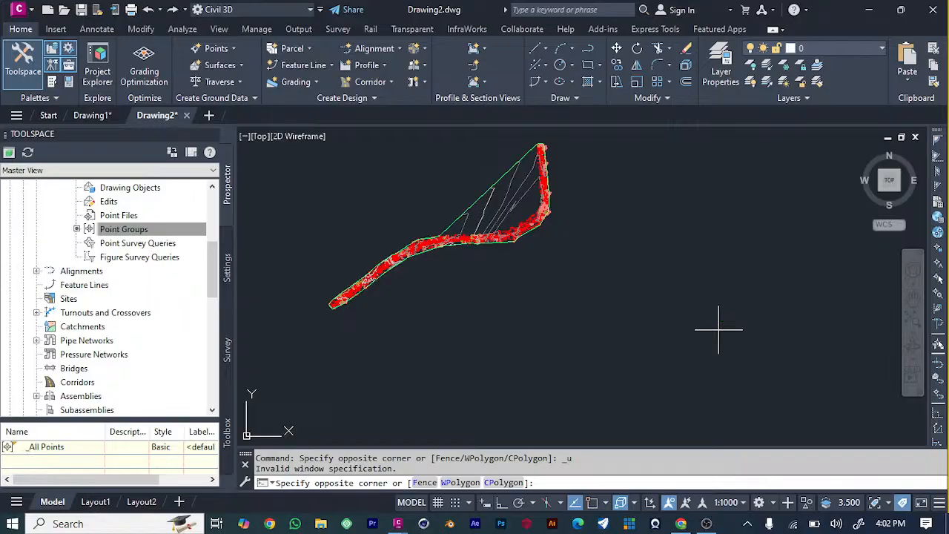
pyautogui.click(613, 252)
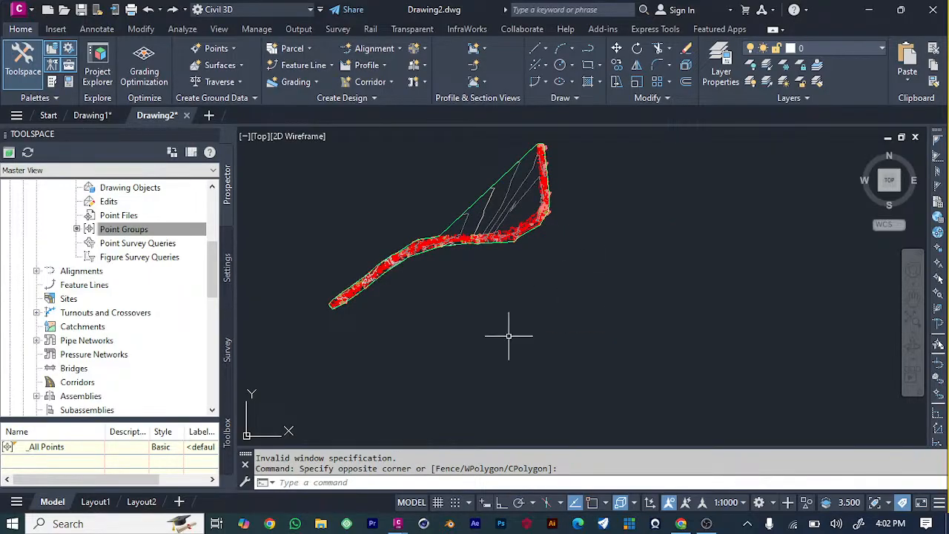
pyautogui.hotkey('ctrl', 'z')
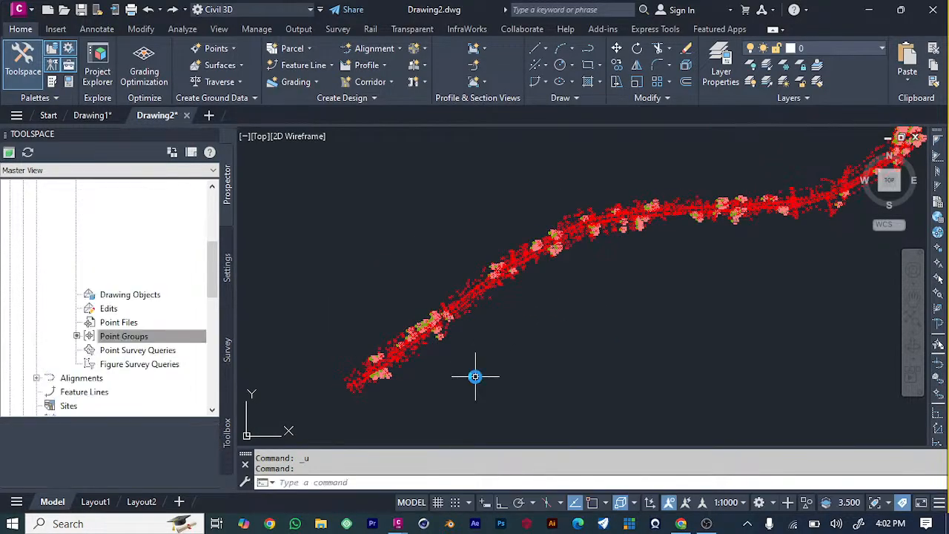
pyautogui.hotkey('ctrl', 'z')
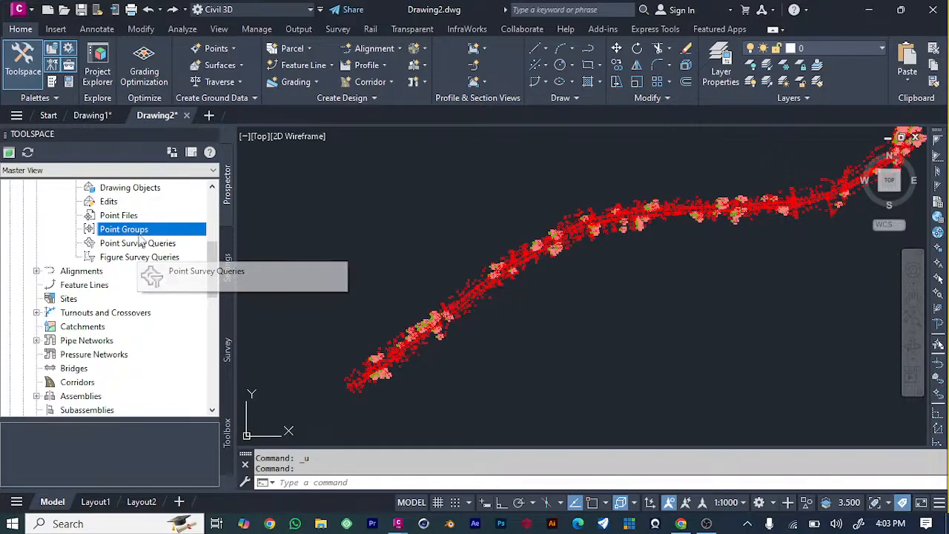
pyautogui.scroll(5, 129, 293)
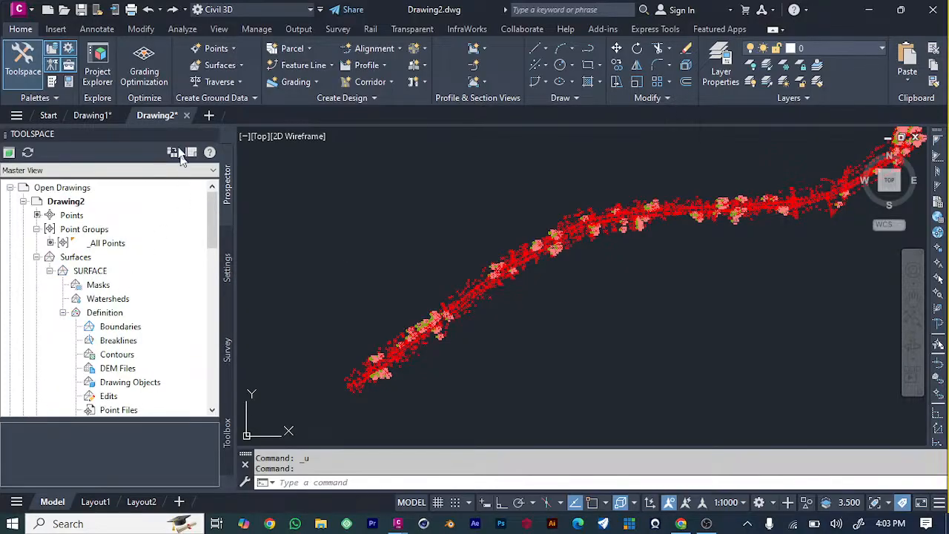
pyautogui.hotkey('ctrl', 'z')
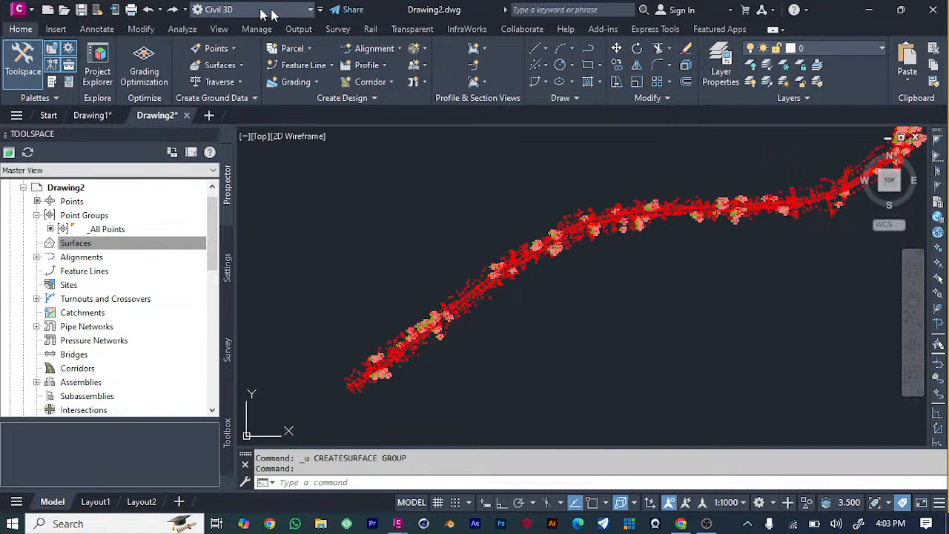
# Step: Create a TIN surface named SURFACE on the C-TOPO layer with the Contours 2m and 10m (Background) style
pyautogui.click(242, 65)
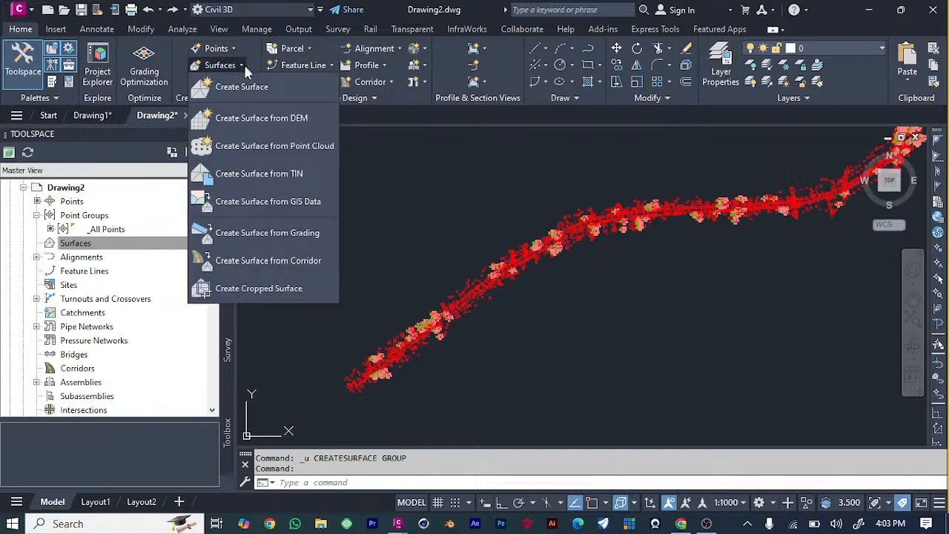
pyautogui.click(253, 91)
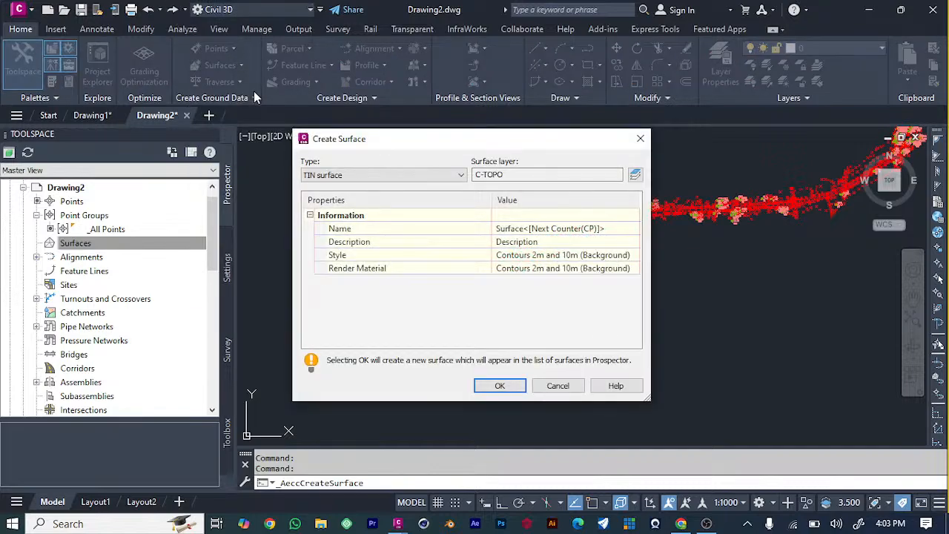
pyautogui.click(623, 228)
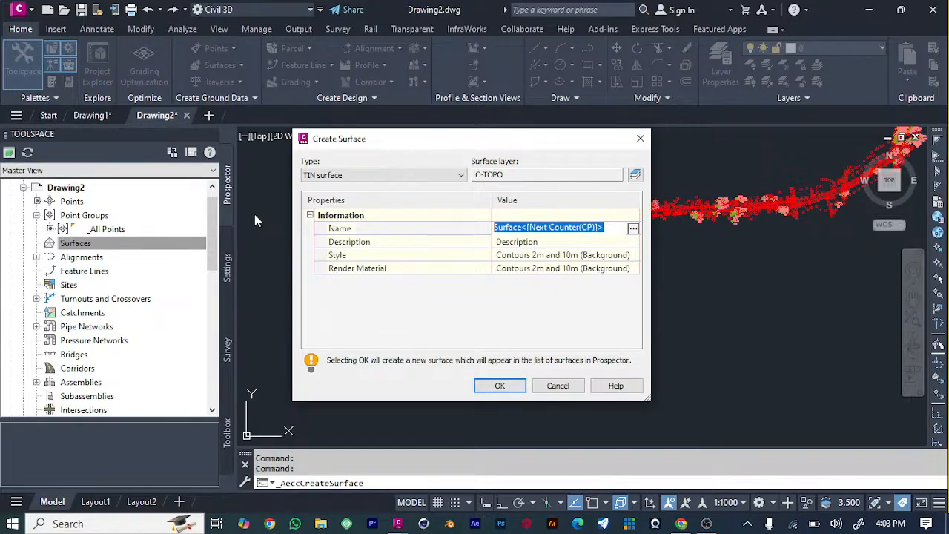
pyautogui.write('SURFACE')
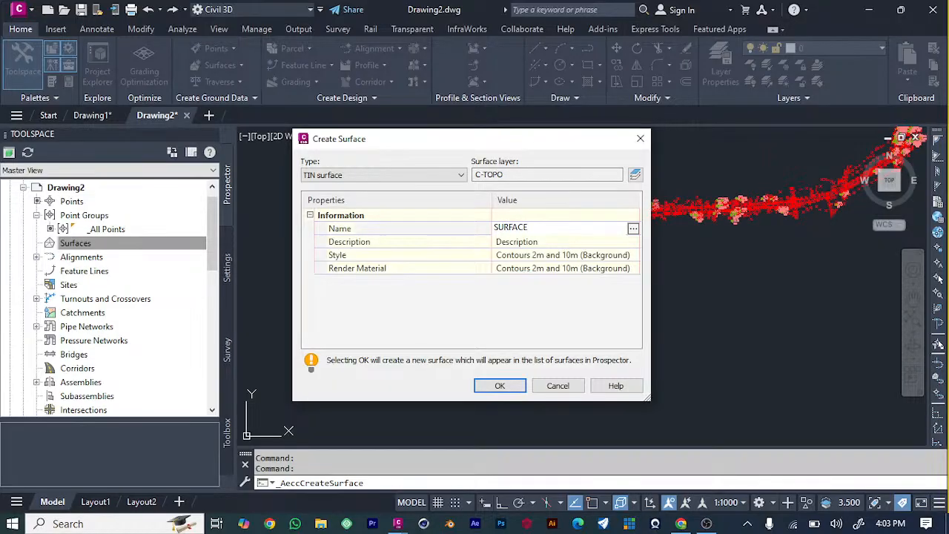
pyautogui.press('Return')
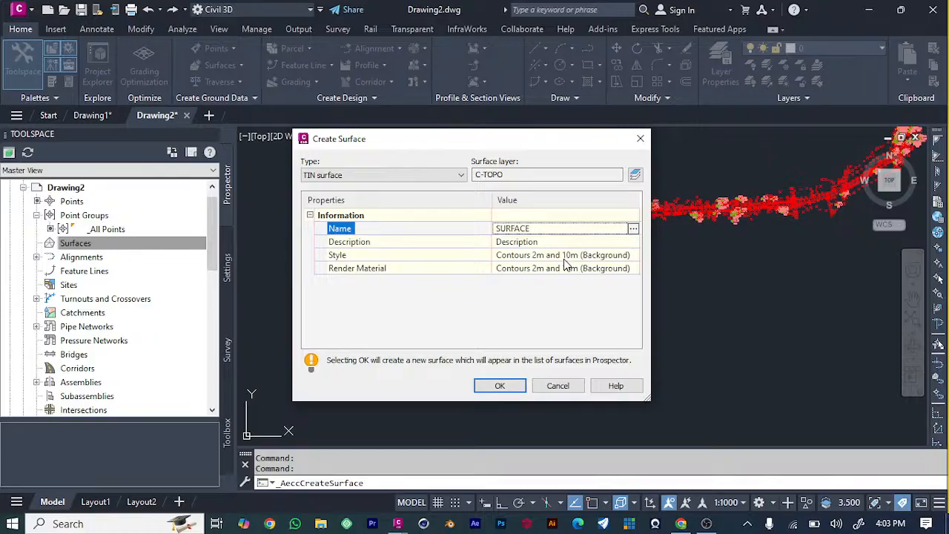
pyautogui.click(508, 386)
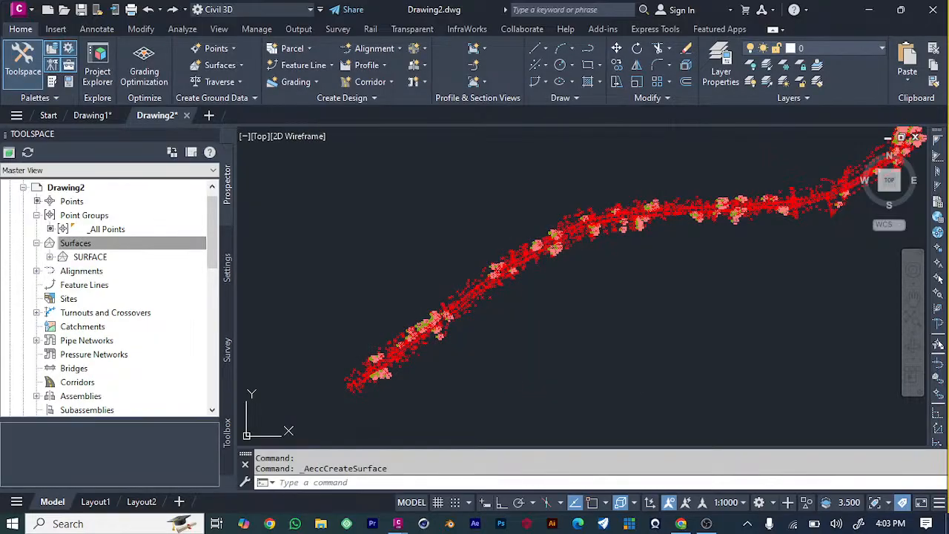
# Step: Add the _All Points point group to the definition of SURFACE, build the surface, and dismiss the event list
pyautogui.click(50, 257)
pyautogui.click(64, 299)
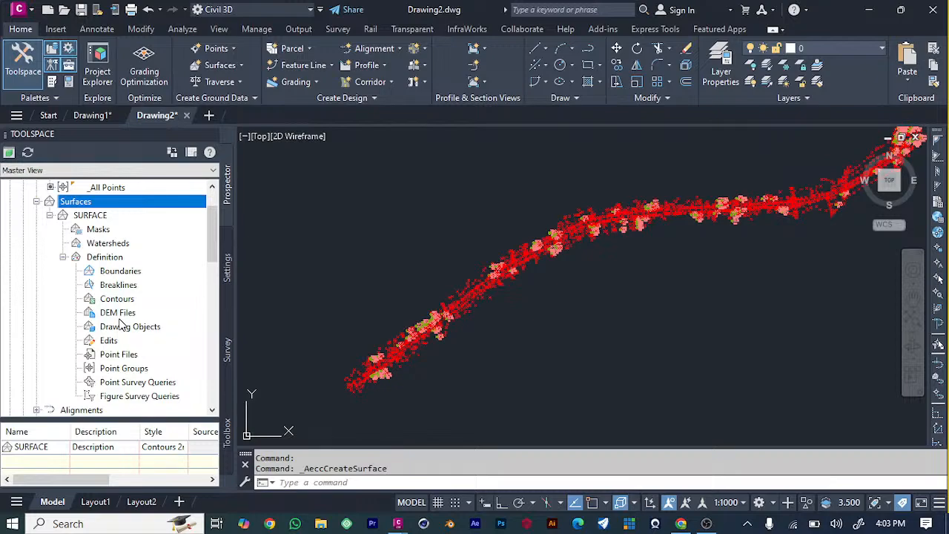
pyautogui.scroll(-5, 122, 326)
pyautogui.scroll(3, 120, 322)
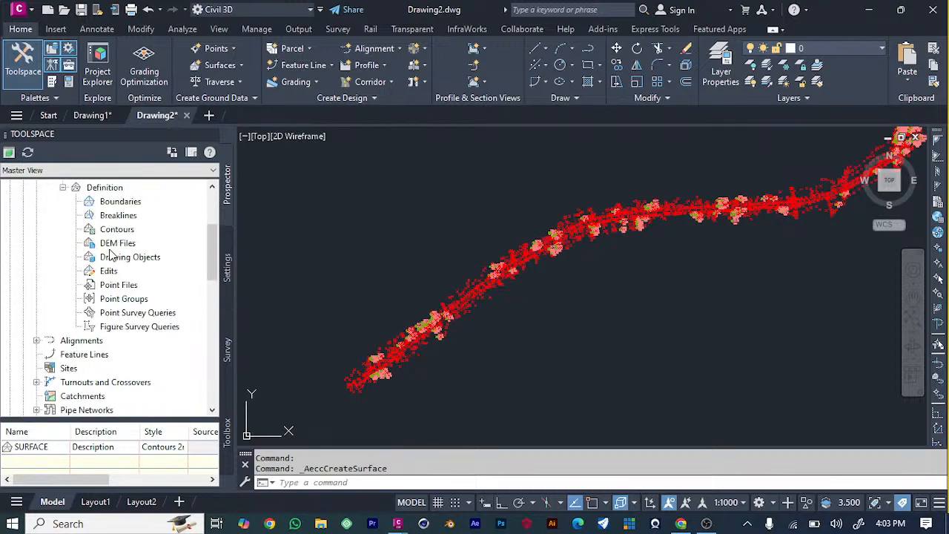
pyautogui.click(137, 300)
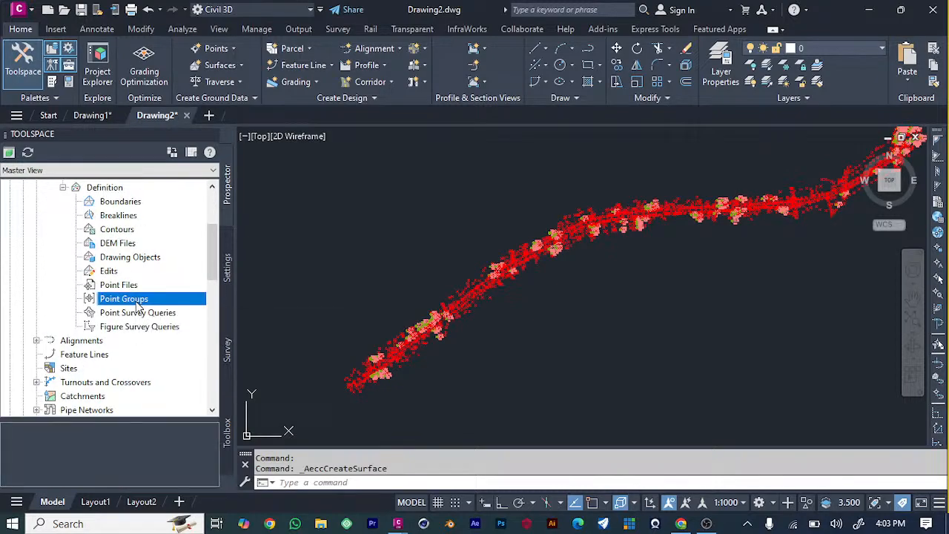
pyautogui.rightClick(139, 302)
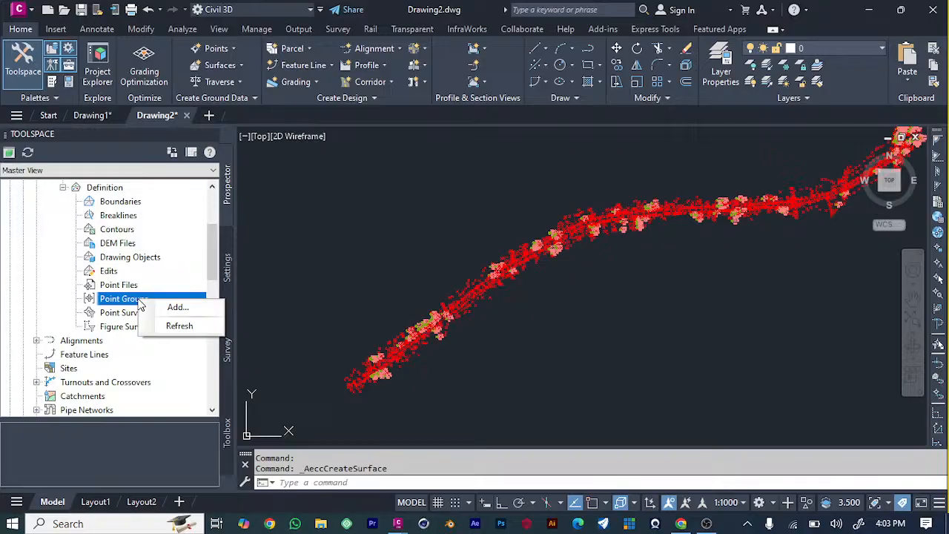
pyautogui.click(169, 307)
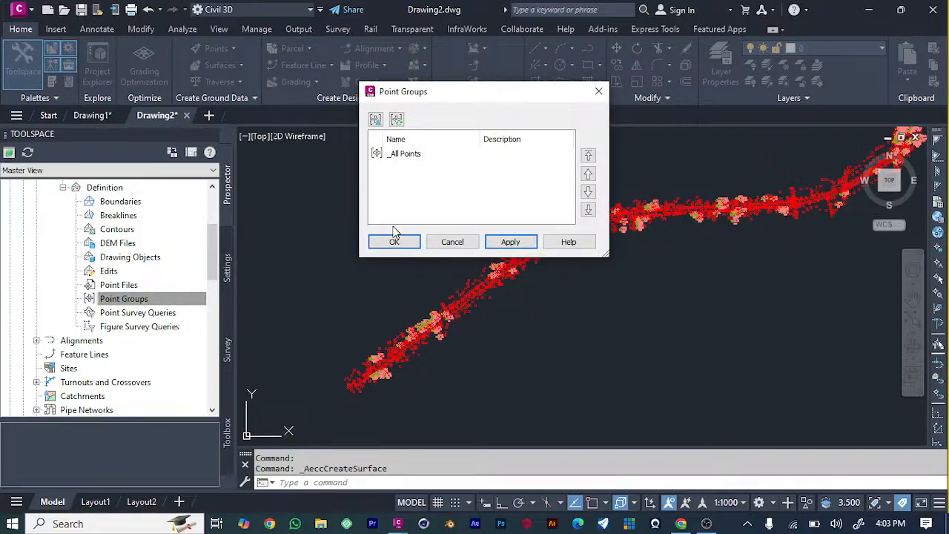
pyautogui.click(433, 156)
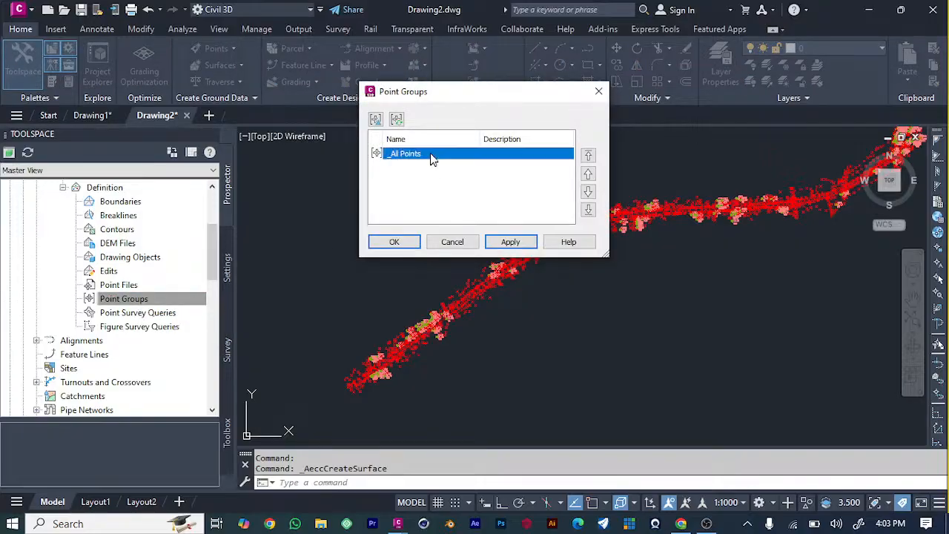
pyautogui.click(520, 246)
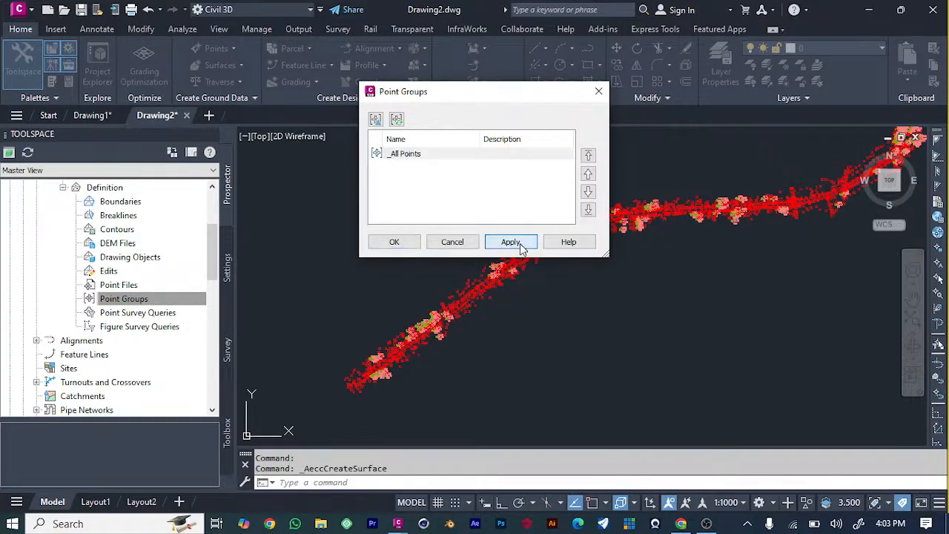
pyautogui.click(387, 242)
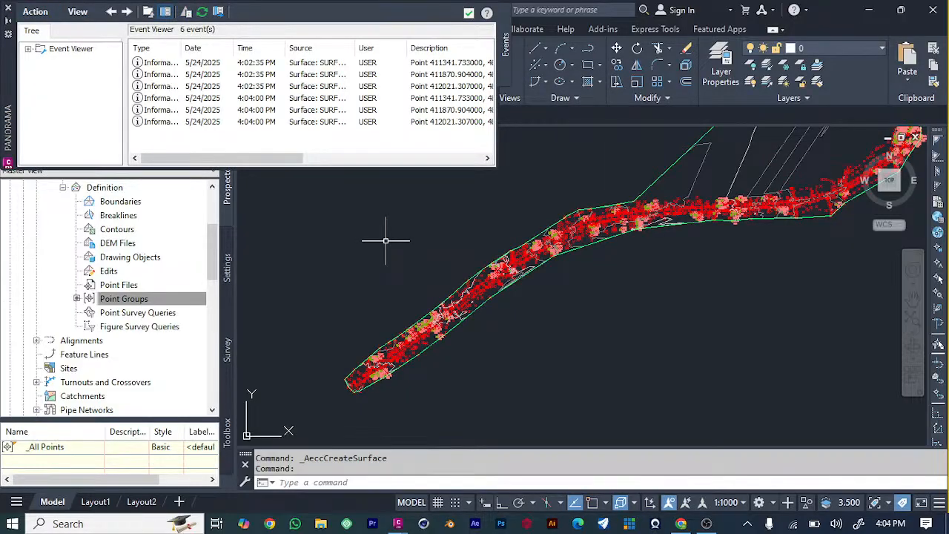
pyautogui.click(468, 14)
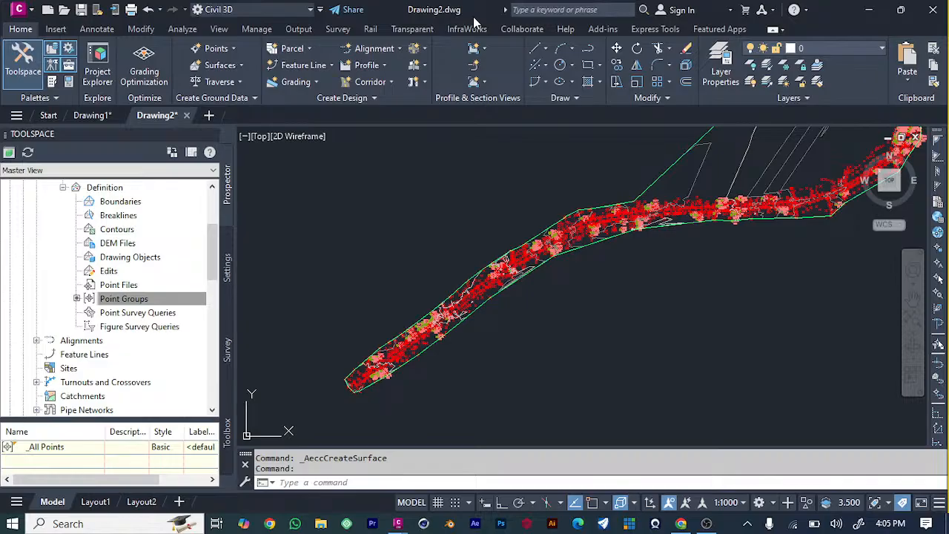
# Step: Inspect the border and contours of SURFACE up close along the lower-left part of the surveyed strip
pyautogui.scroll(8, 451, 329)
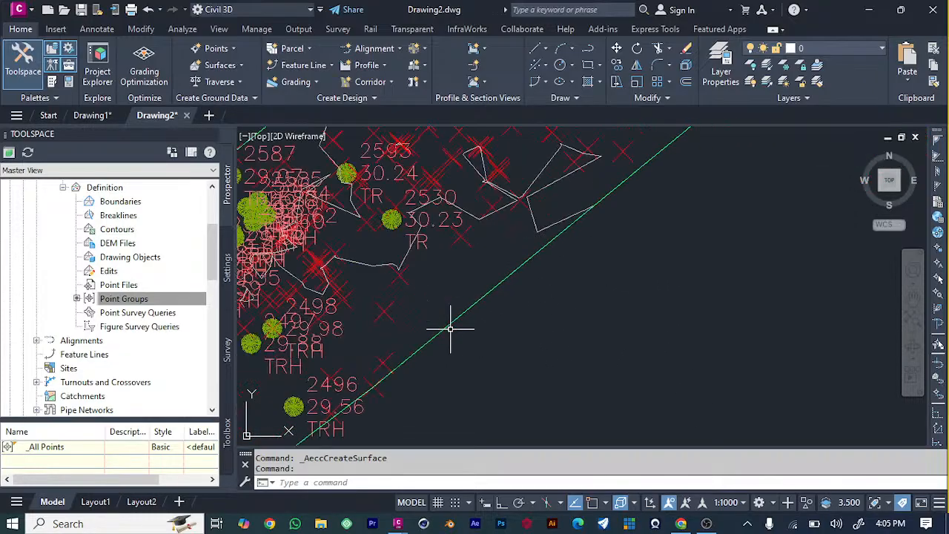
pyautogui.scroll(-8, 419, 288)
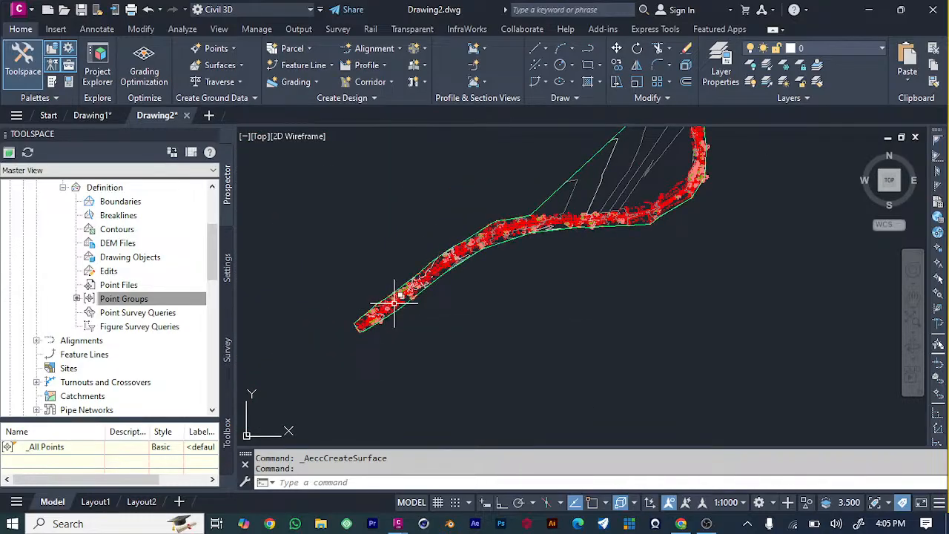
pyautogui.scroll(4, 349, 348)
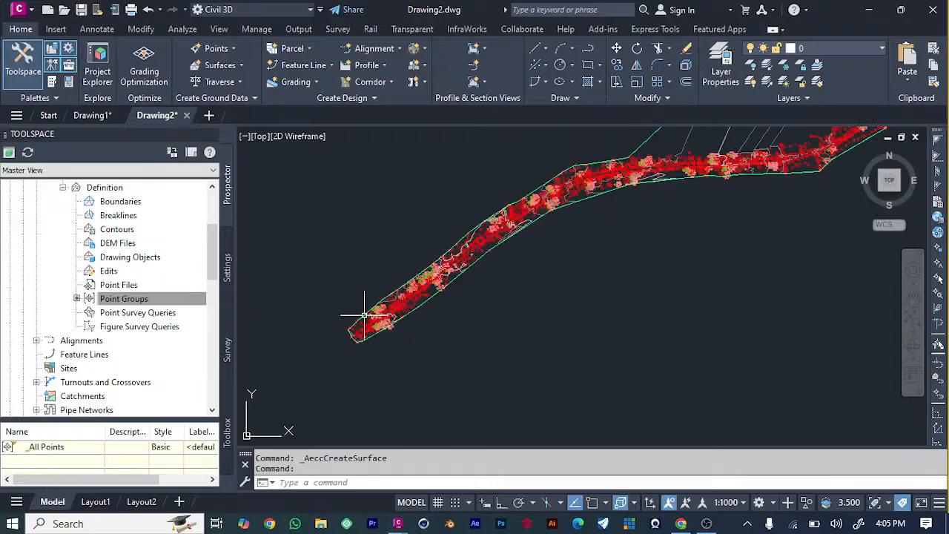
pyautogui.scroll(4, 354, 373)
pyautogui.scroll(-3, 360, 374)
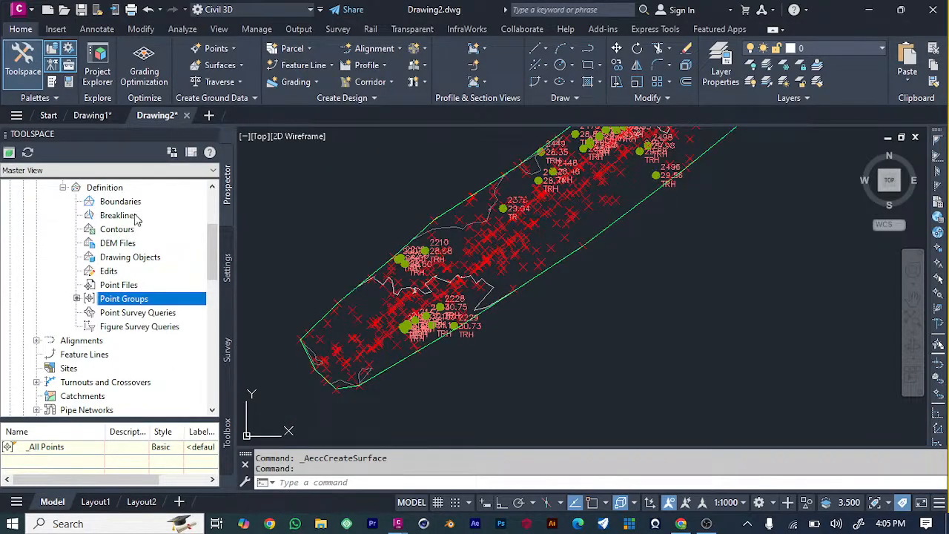
# Step: Collapse the SURFACE branch in the drawing tree and open the properties of the _All Points point group
pyautogui.scroll(3, 141, 266)
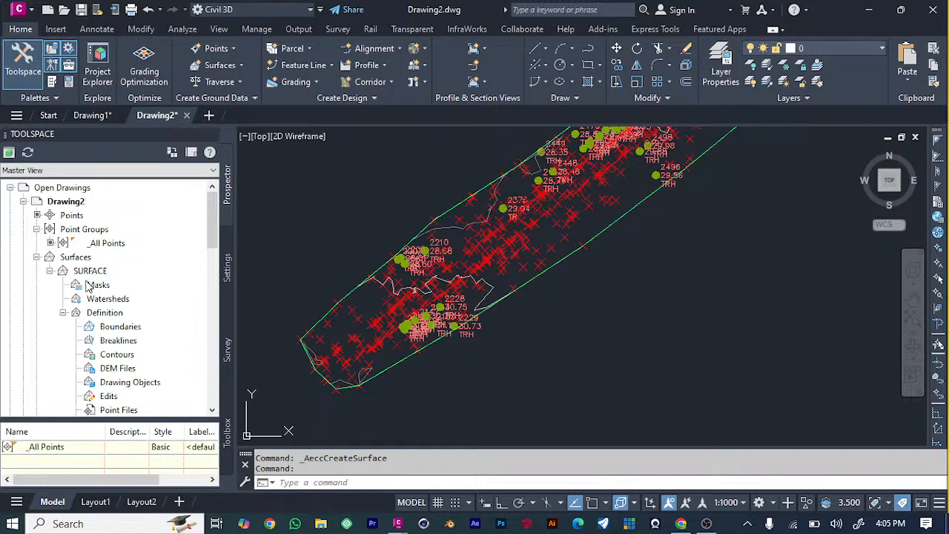
pyautogui.click(63, 313)
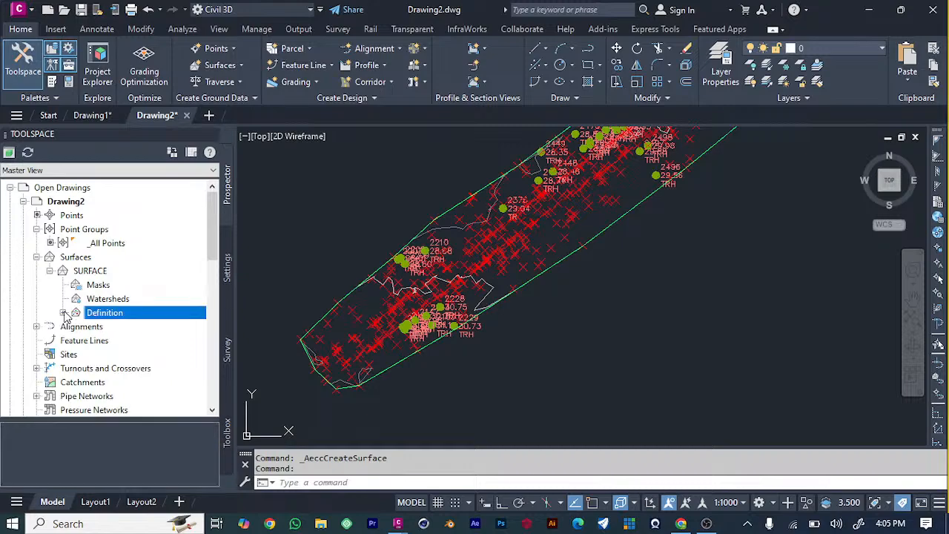
pyautogui.click(49, 271)
pyautogui.click(115, 244)
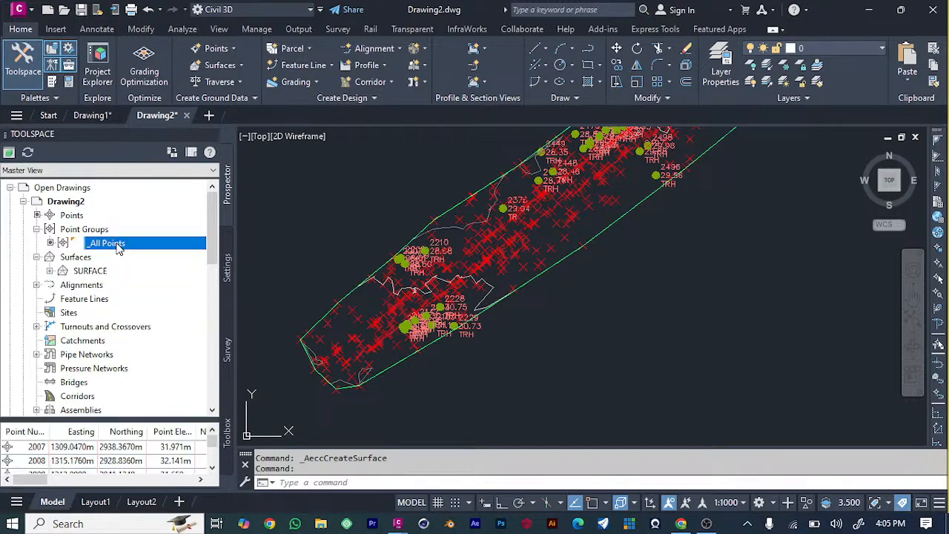
pyautogui.rightClick(117, 245)
pyautogui.click(165, 238)
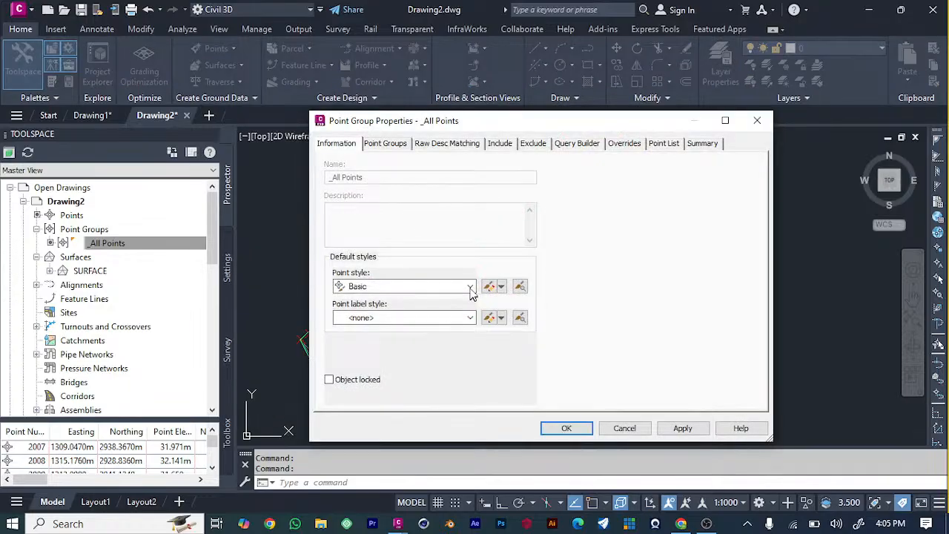
# Step: Set the default point style of the _All Points group to <none> and apply the change
pyautogui.click(470, 288)
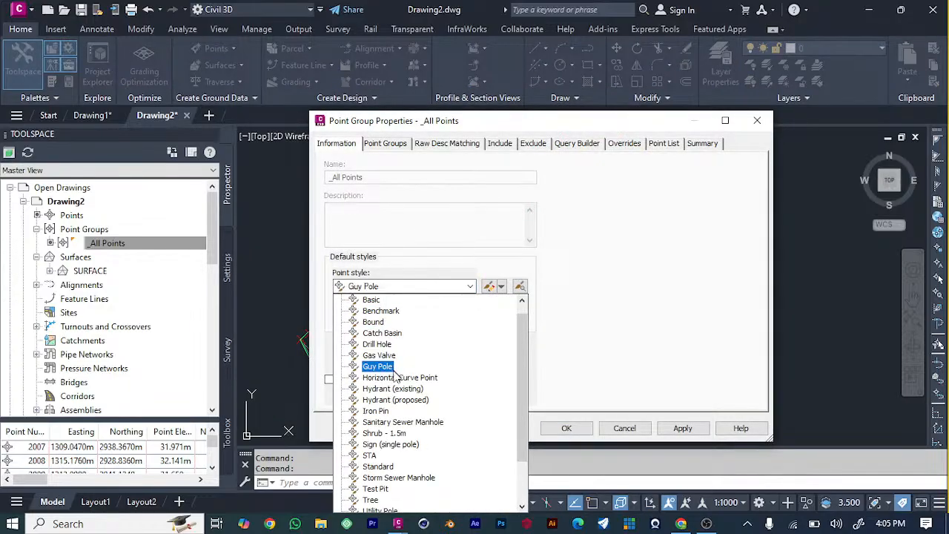
pyautogui.click(472, 286)
pyautogui.click(472, 287)
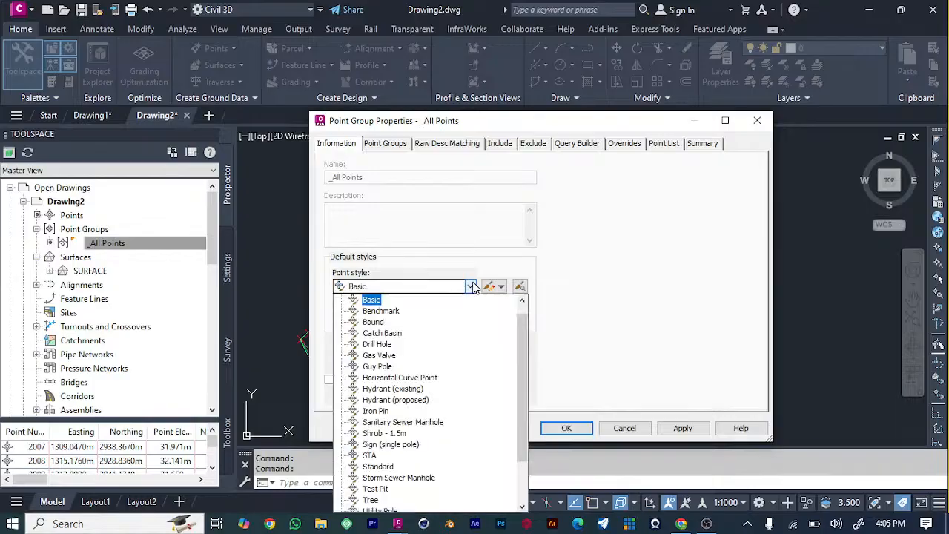
pyautogui.scroll(1, 523, 337)
pyautogui.click(425, 312)
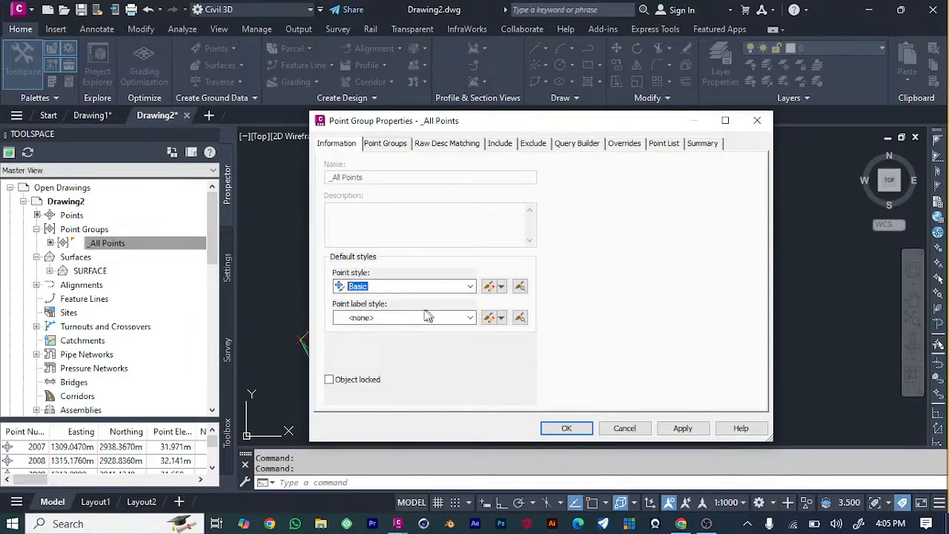
pyautogui.click(472, 288)
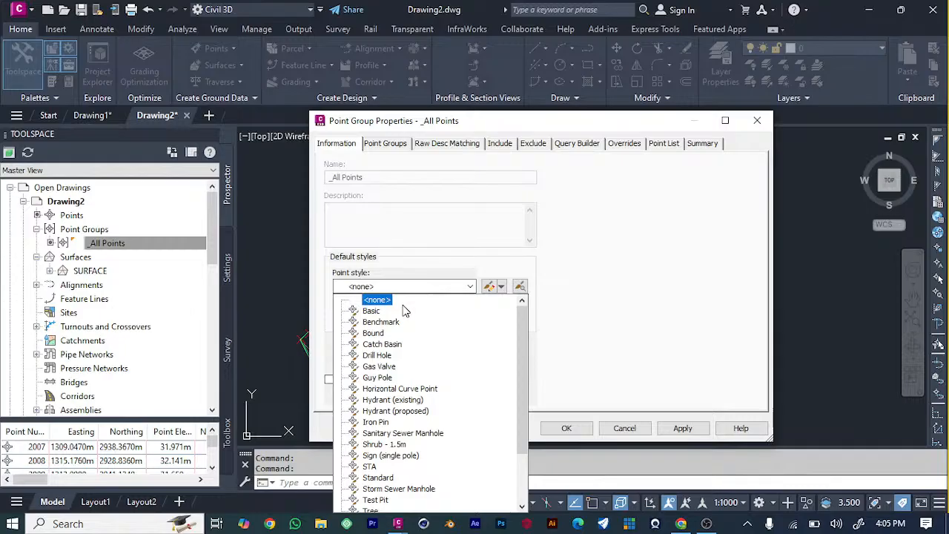
pyautogui.click(384, 301)
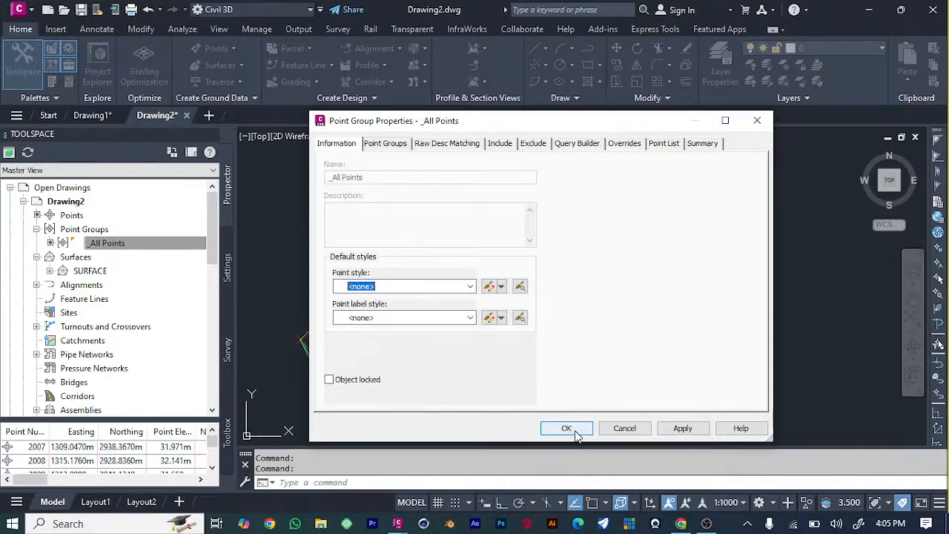
pyautogui.click(499, 145)
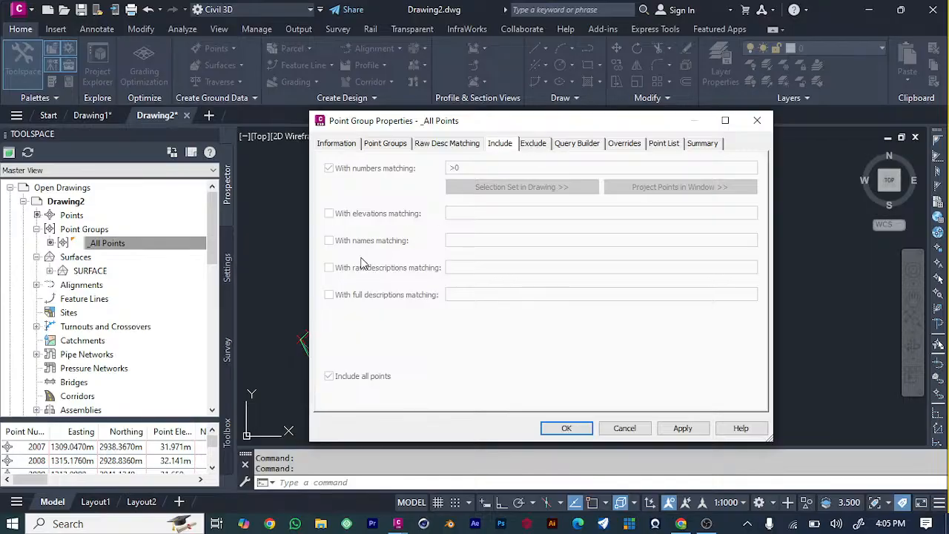
pyautogui.click(682, 427)
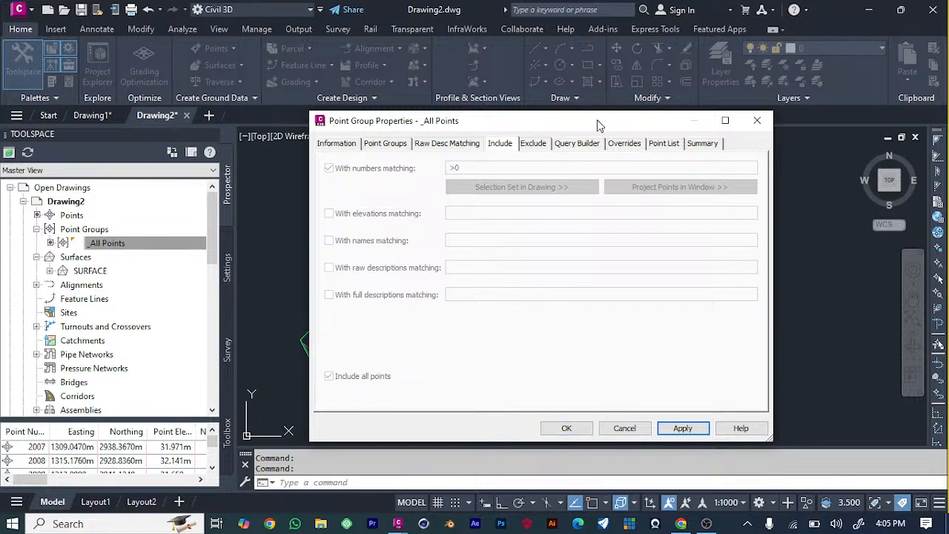
# Step: Review the label style choices, include and exclude criteria, query, overrides and raw description matching of _All Points, and close its properties
pyautogui.moveTo(598, 124)
pyautogui.mouseDown()
pyautogui.moveTo(693, 211)
pyautogui.moveTo(826, 300)
pyautogui.moveTo(723, 277)
pyautogui.moveTo(621, 146)
pyautogui.mouseUp()
pyautogui.click(362, 164)
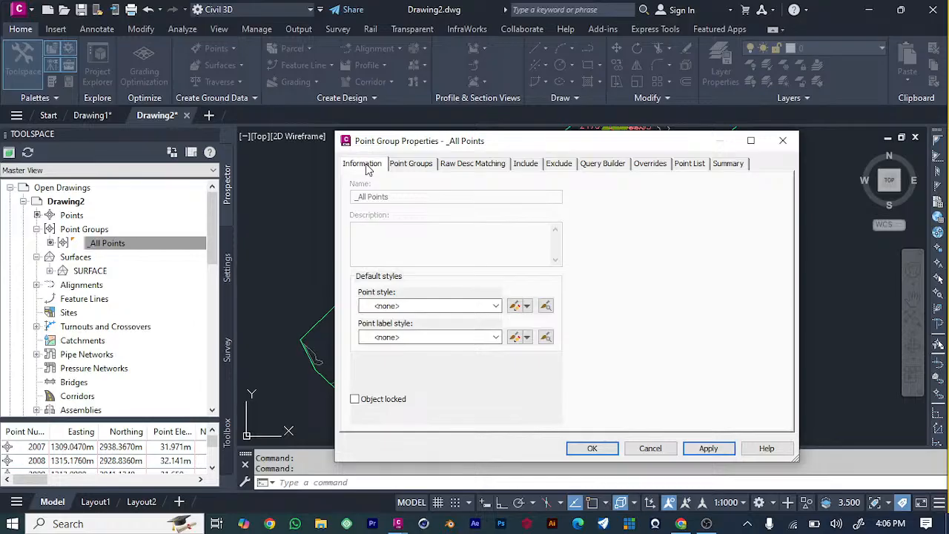
pyautogui.click(480, 339)
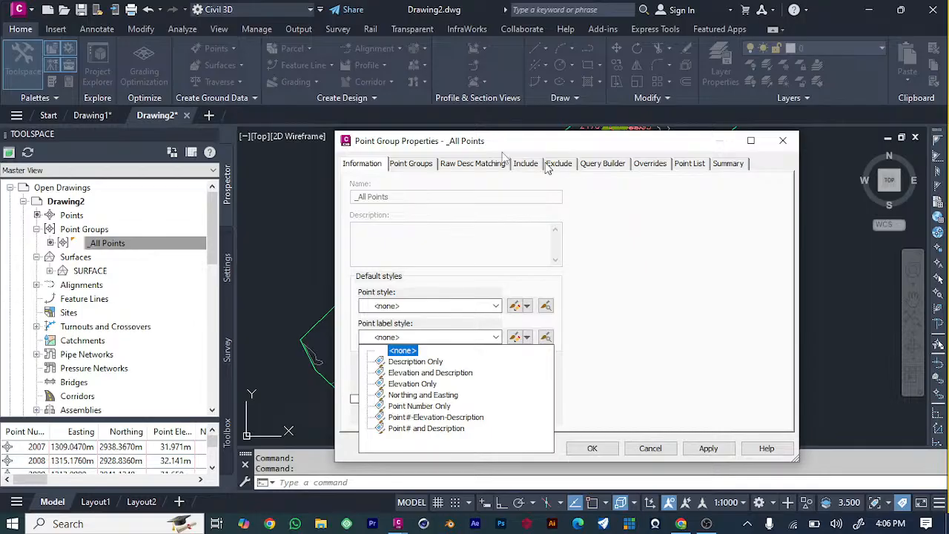
pyautogui.click(478, 165)
pyautogui.click(545, 165)
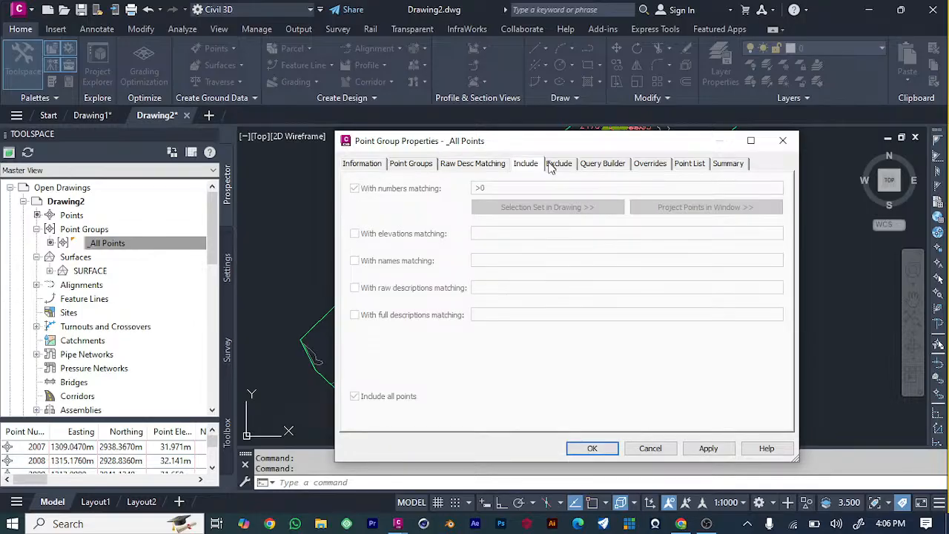
pyautogui.click(558, 164)
pyautogui.click(601, 164)
pyautogui.click(650, 163)
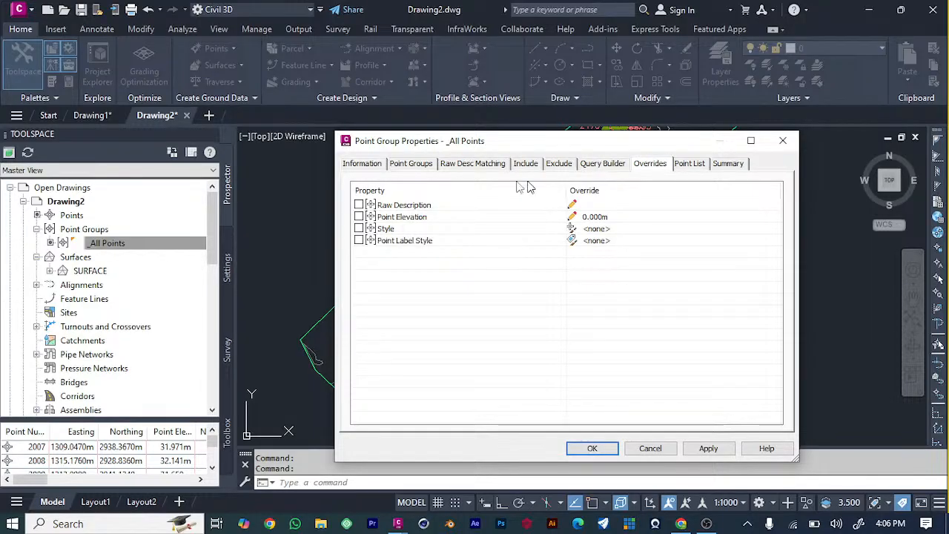
pyautogui.click(421, 168)
pyautogui.click(467, 169)
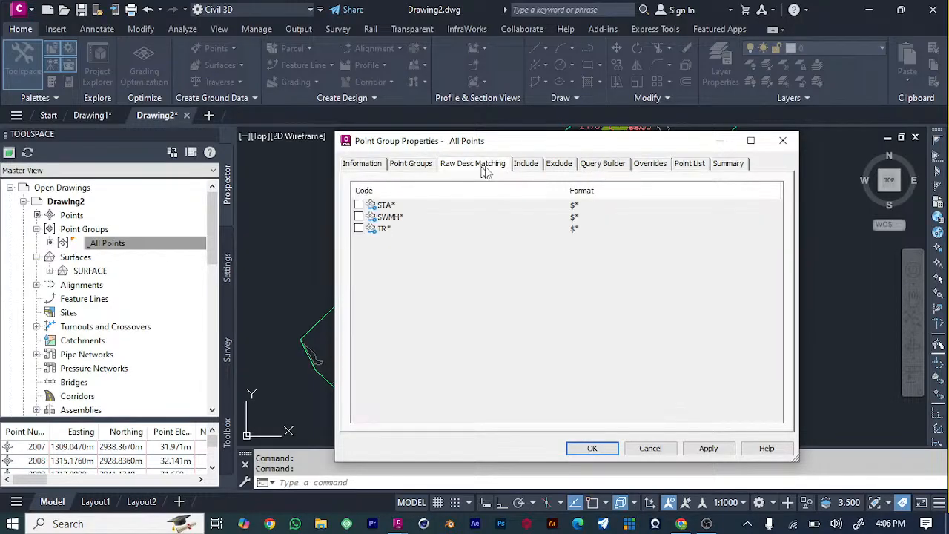
pyautogui.click(782, 141)
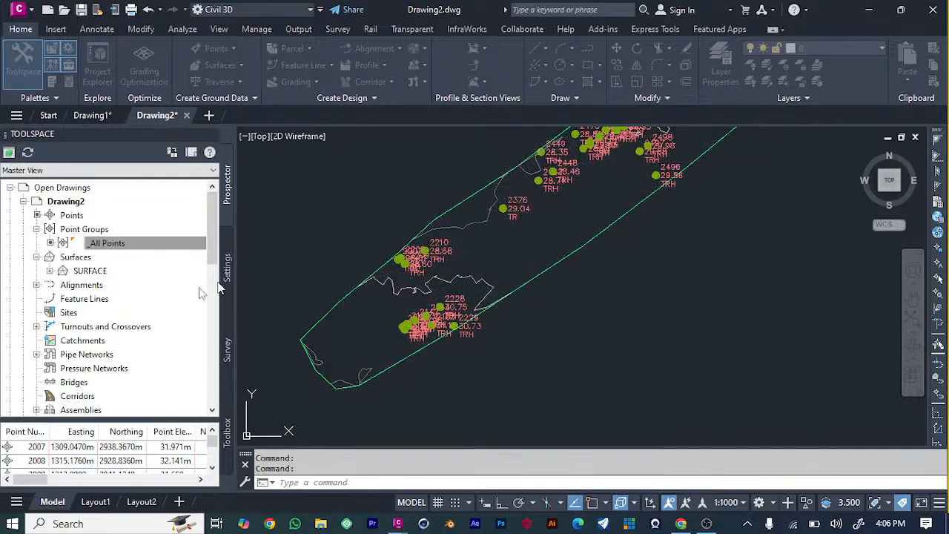
# Step: Check the inclusion criteria of the _All Points group once more and close its properties
pyautogui.rightClick(152, 245)
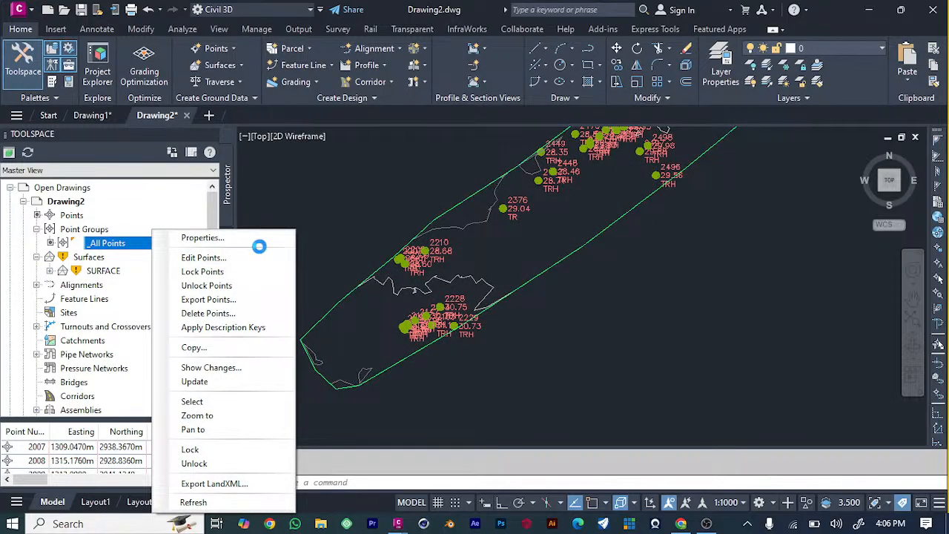
pyautogui.click(230, 236)
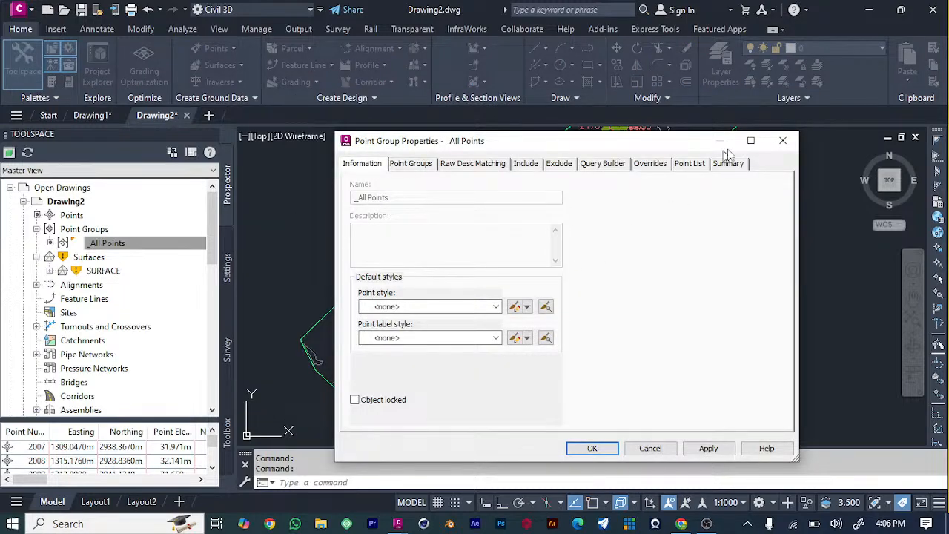
pyautogui.click(517, 169)
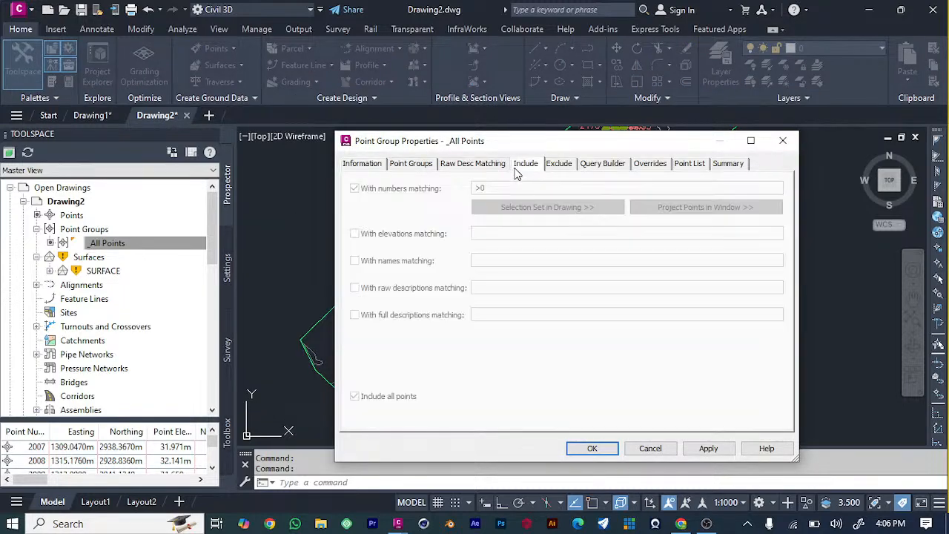
pyautogui.click(782, 140)
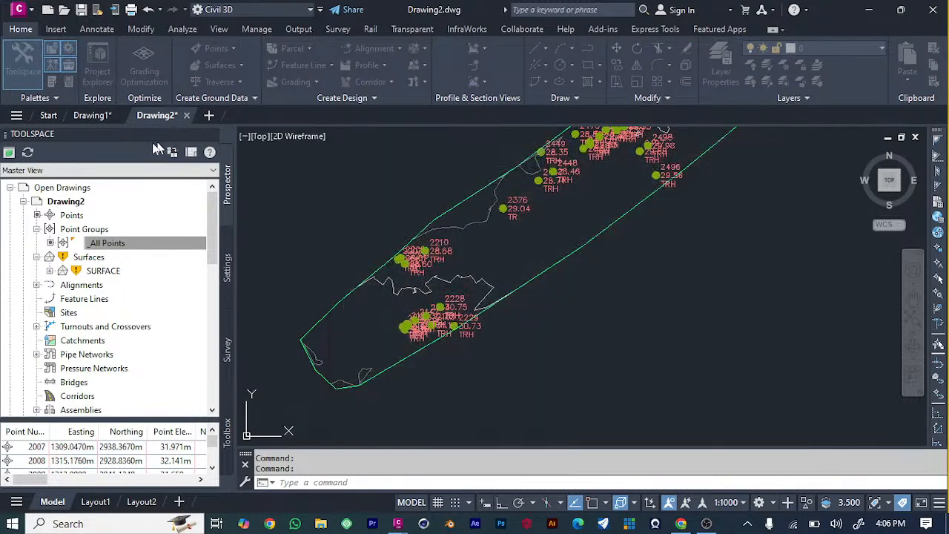
# Step: Create a new point group that includes points with raw descriptions matching cl, and apply it
pyautogui.click(71, 215)
pyautogui.rightClick(74, 215)
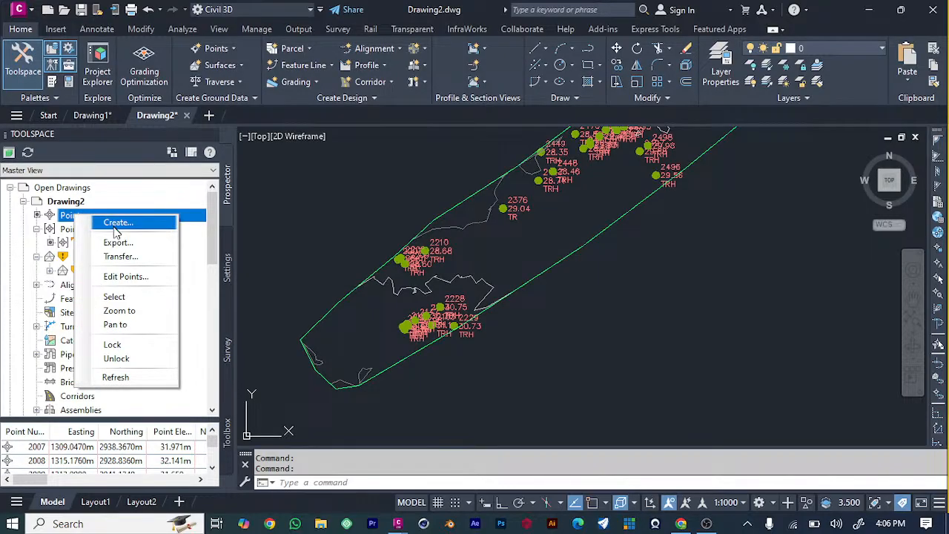
pyautogui.click(85, 230)
pyautogui.rightClick(94, 230)
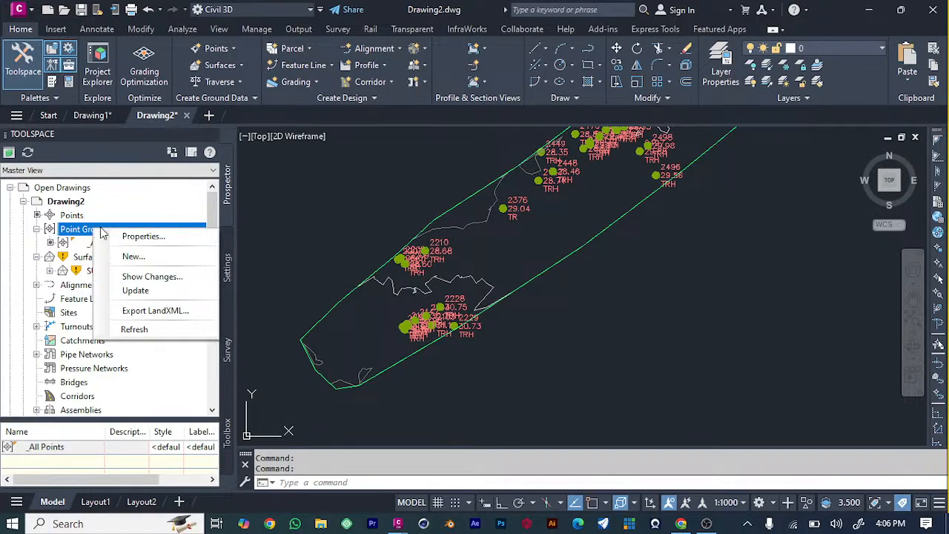
pyautogui.click(126, 256)
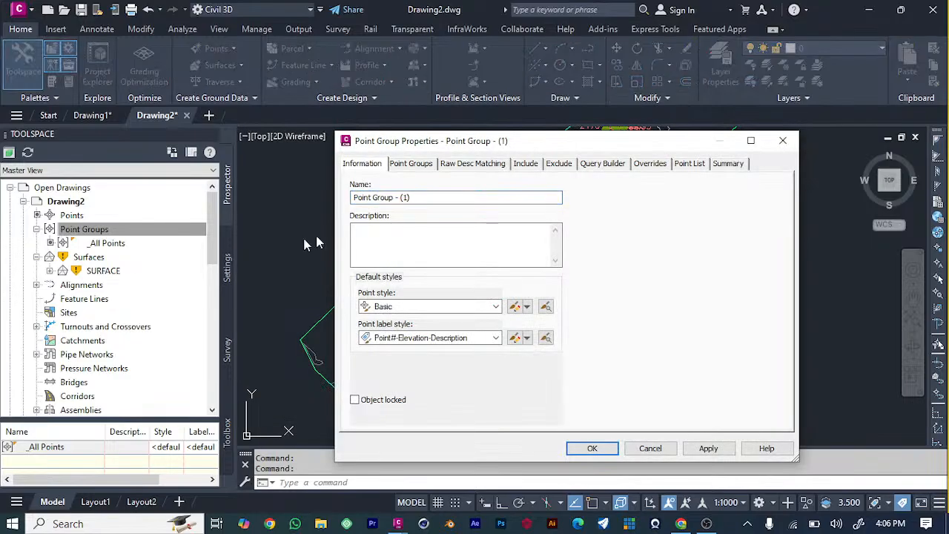
pyautogui.click(495, 306)
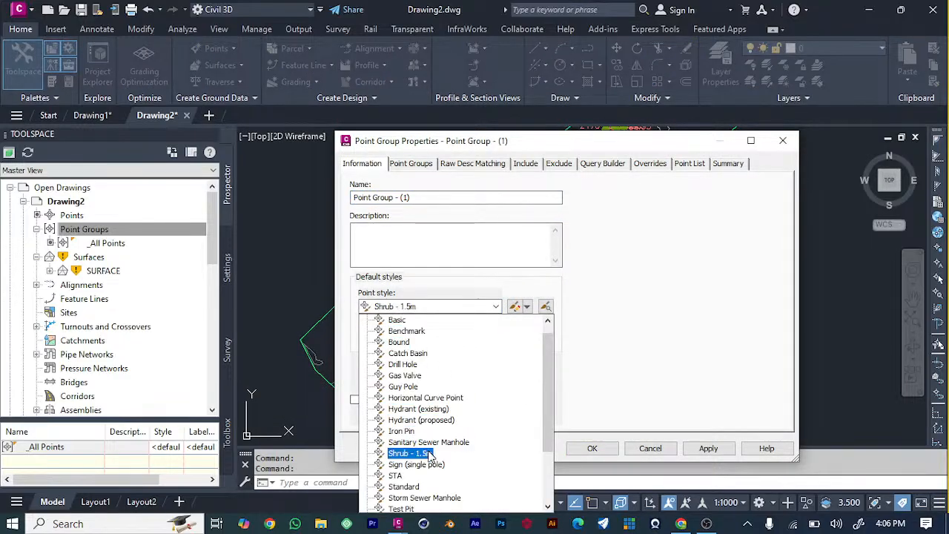
pyautogui.click(525, 164)
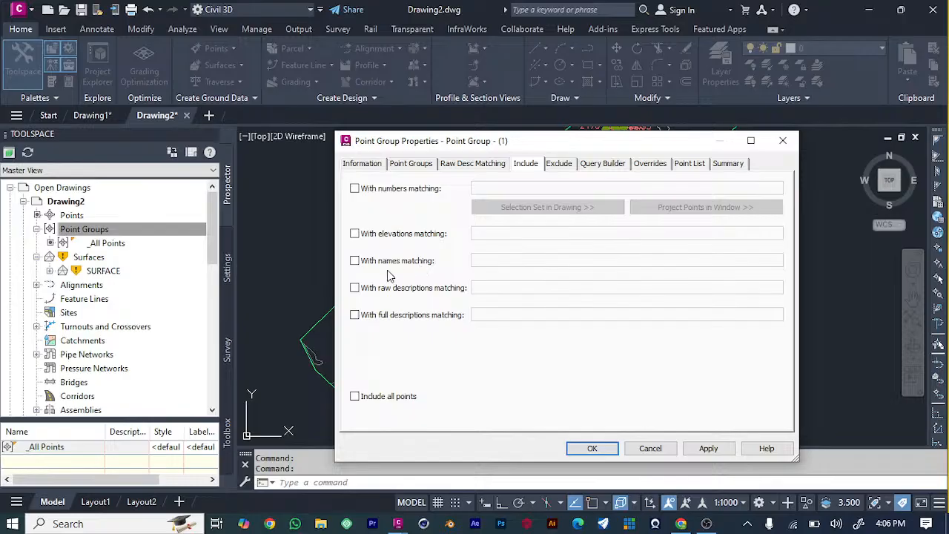
pyautogui.click(355, 289)
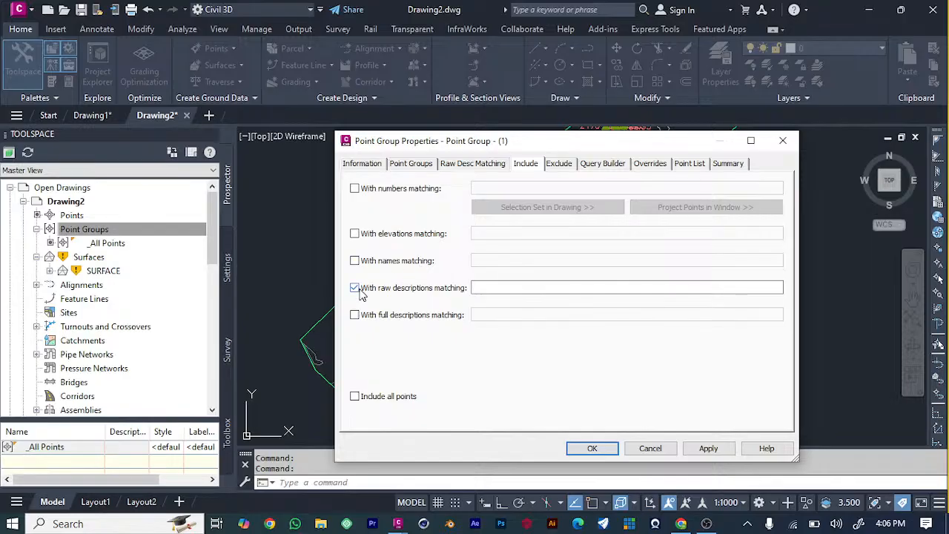
pyautogui.click(476, 288)
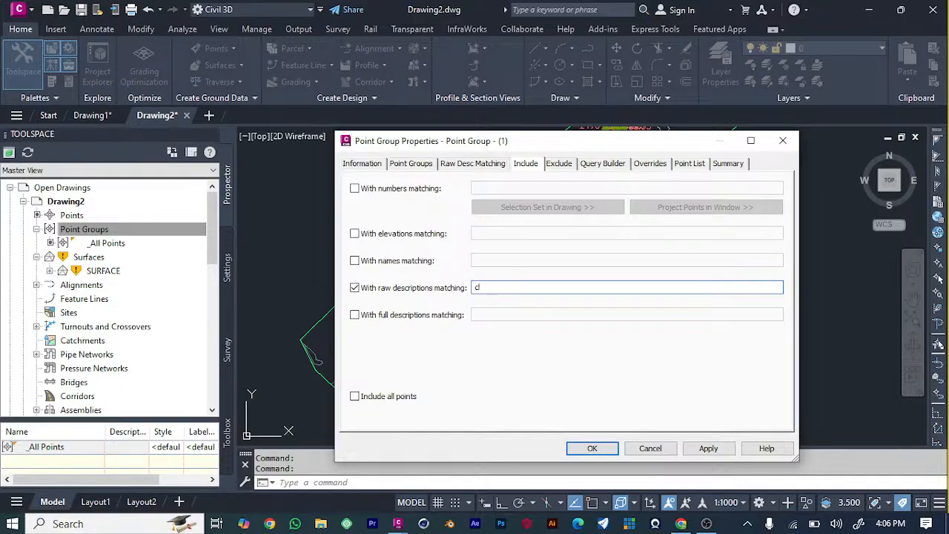
pyautogui.click(708, 448)
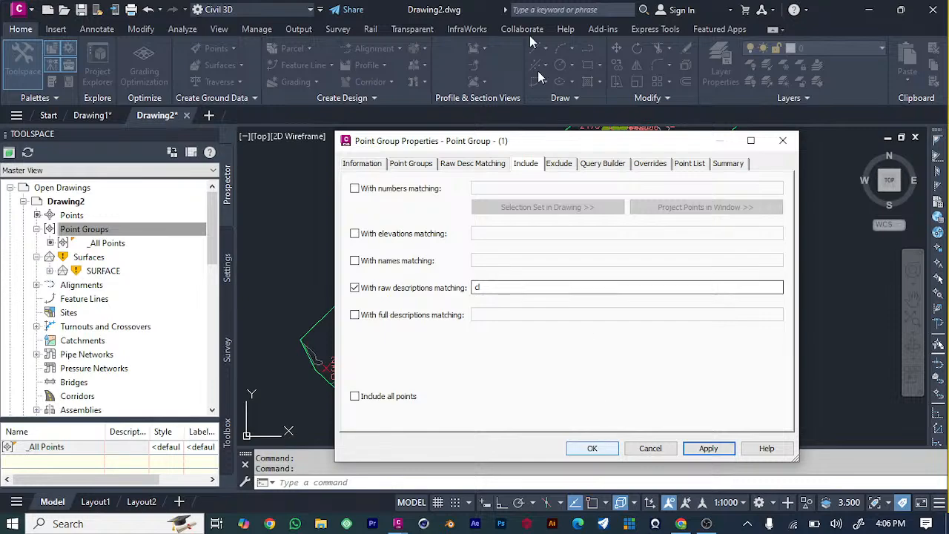
# Step: Keep the Basic point style for the new point group and set its point label style to Elevation Only
pyautogui.moveTo(582, 145)
pyautogui.mouseDown()
pyautogui.moveTo(773, 250)
pyautogui.moveTo(793, 239)
pyautogui.moveTo(547, 184)
pyautogui.mouseUp()
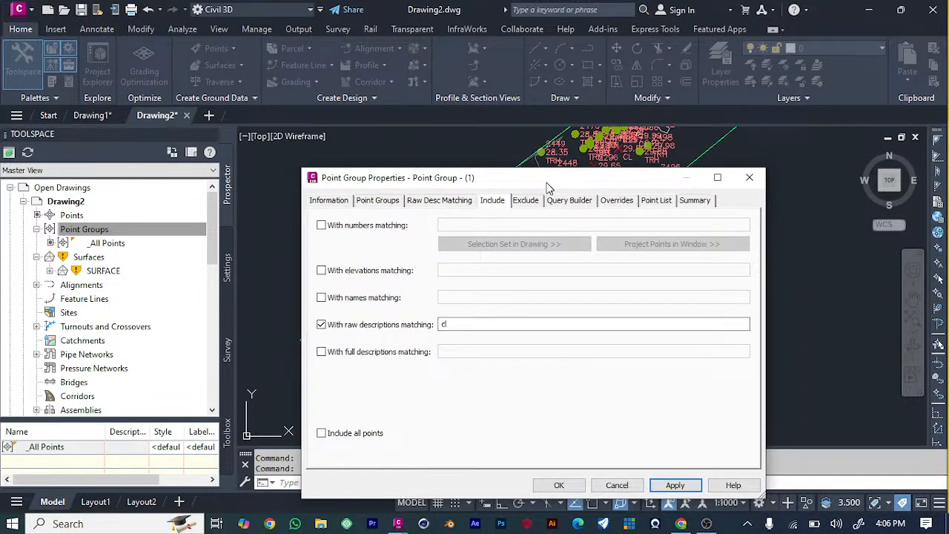
pyautogui.click(329, 200)
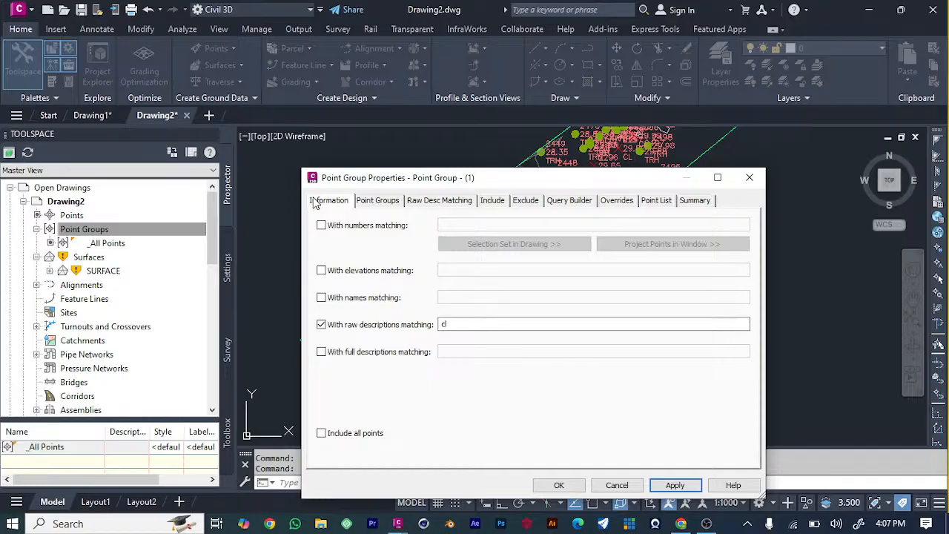
pyautogui.click(463, 343)
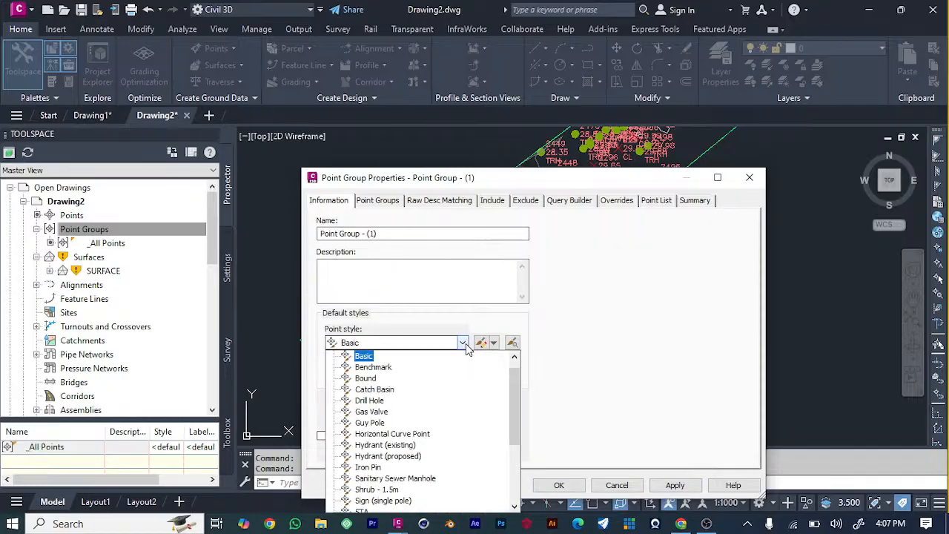
pyautogui.click(467, 349)
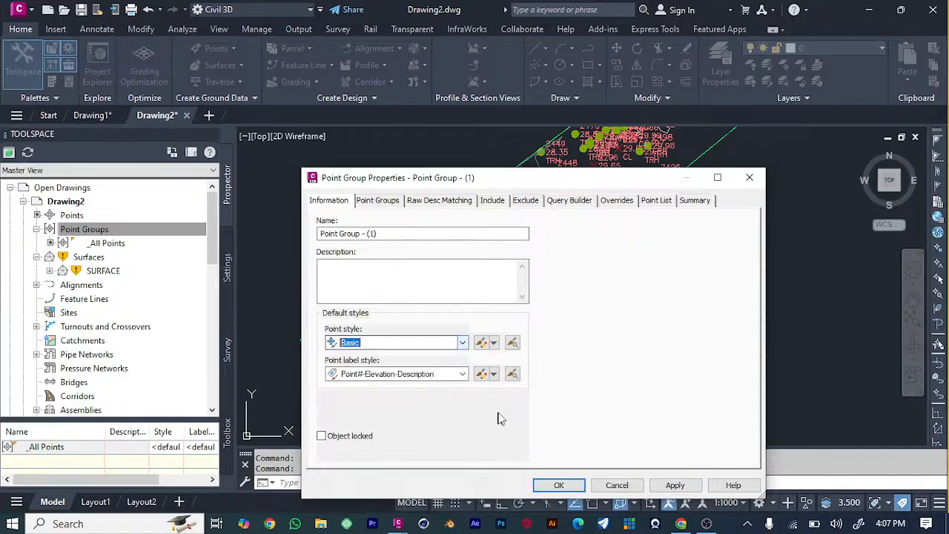
pyautogui.click(462, 374)
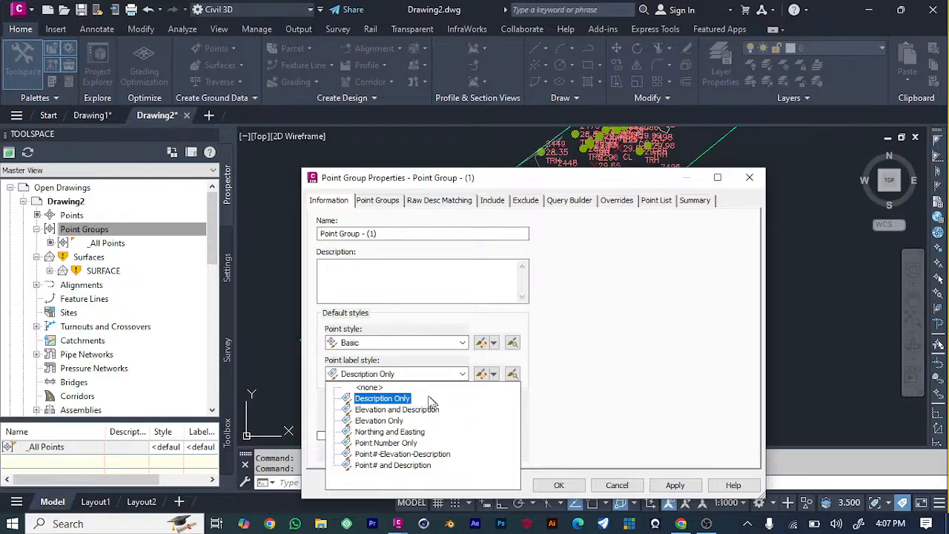
pyautogui.click(401, 454)
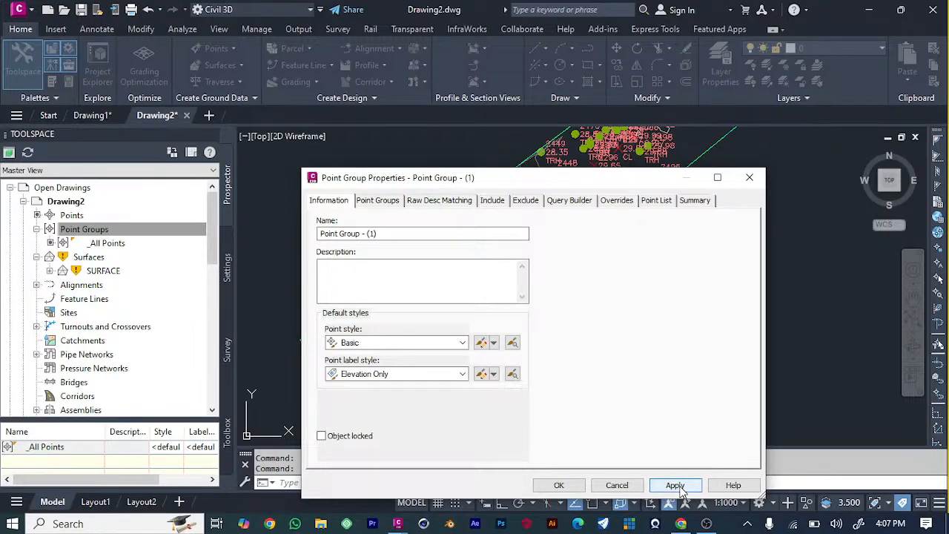
# Step: Apply the Elevation Only label style to the new point group, then try Point#-Elevation-Description instead
pyautogui.click(673, 485)
pyautogui.moveTo(500, 181)
pyautogui.mouseDown()
pyautogui.moveTo(720, 247)
pyautogui.moveTo(636, 235)
pyautogui.moveTo(474, 103)
pyautogui.mouseUp()
pyautogui.click(653, 414)
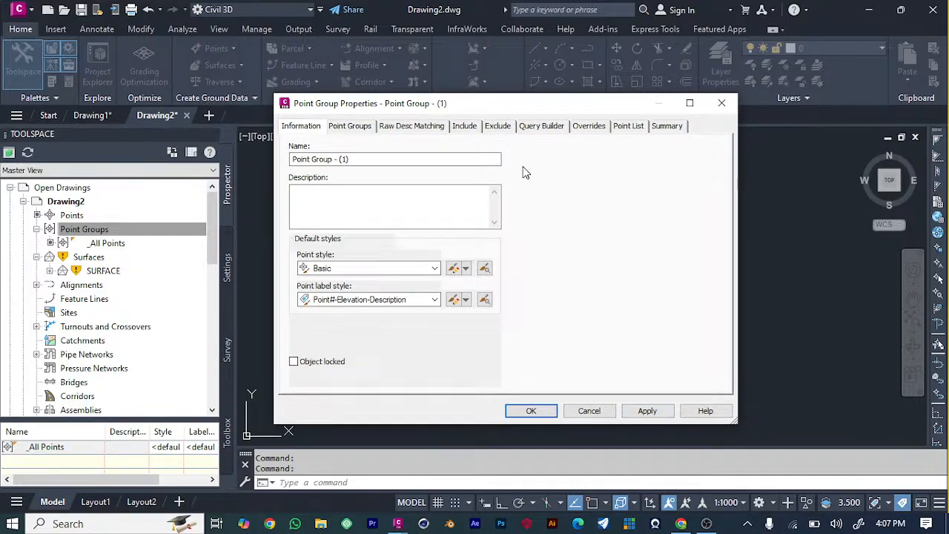
# Step: Set the point label style of Point Group - (1) to Description Only, apply it and close the properties
pyautogui.click(435, 298)
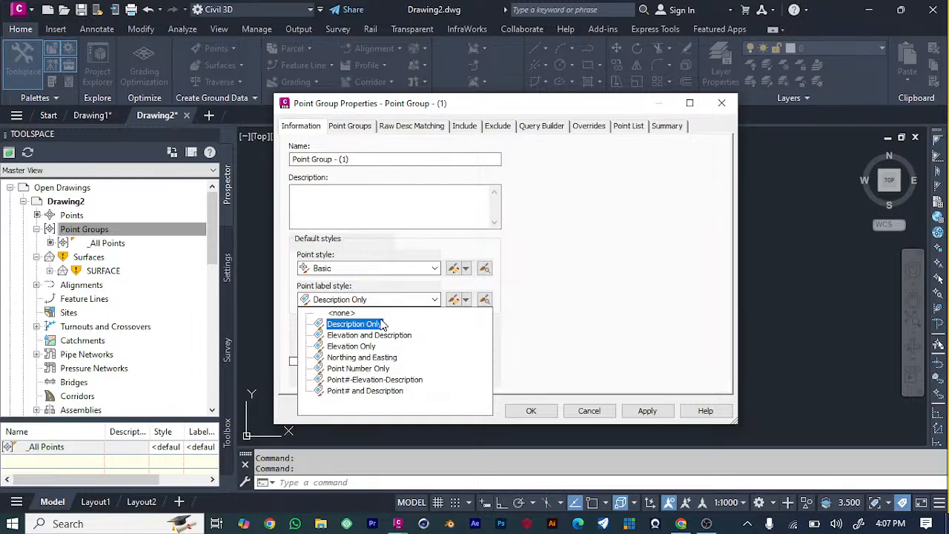
pyautogui.click(353, 324)
pyautogui.click(650, 410)
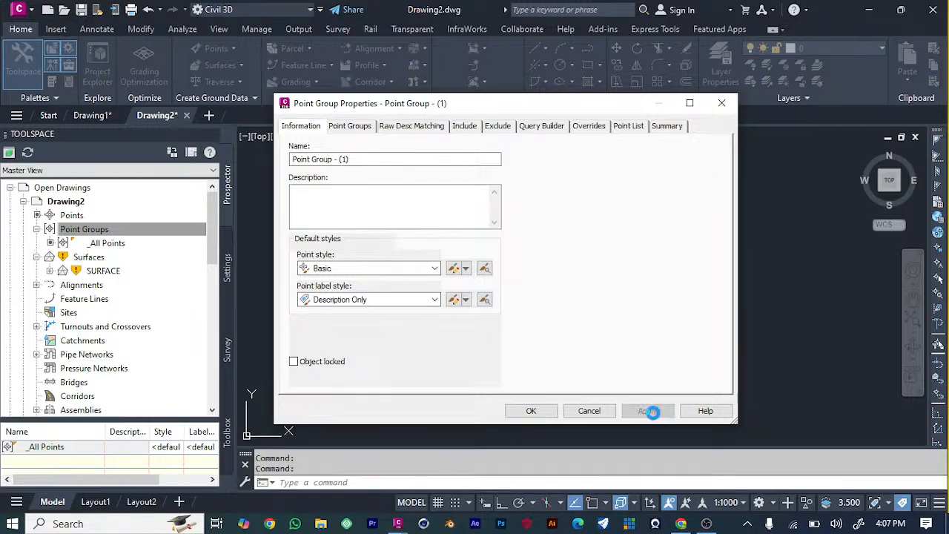
pyautogui.moveTo(542, 111)
pyautogui.mouseDown()
pyautogui.moveTo(789, 221)
pyautogui.moveTo(817, 263)
pyautogui.moveTo(577, 256)
pyautogui.mouseUp()
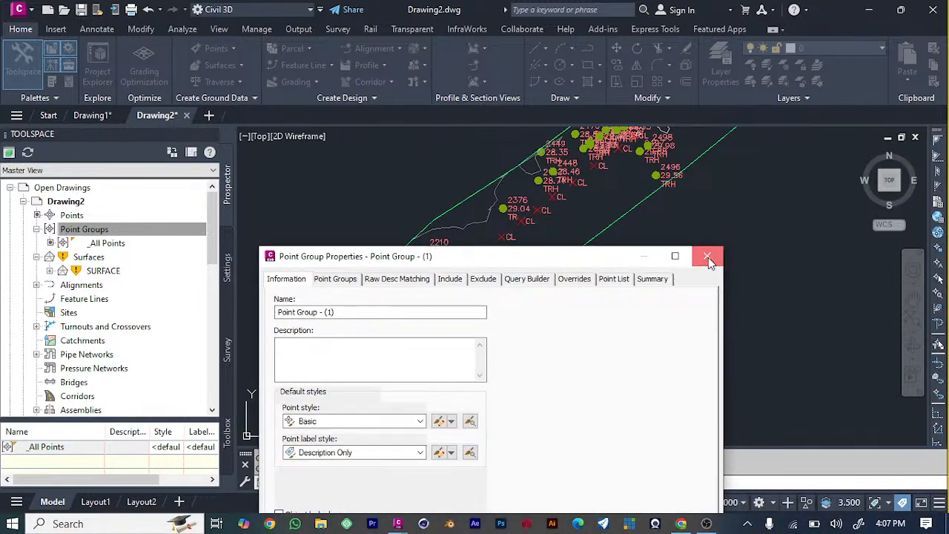
pyautogui.click(706, 256)
# Step: Examine the CL points and their description labels along the route from the southwest end to the northern end
pyautogui.scroll(5, 415, 317)
pyautogui.scroll(-6, 445, 322)
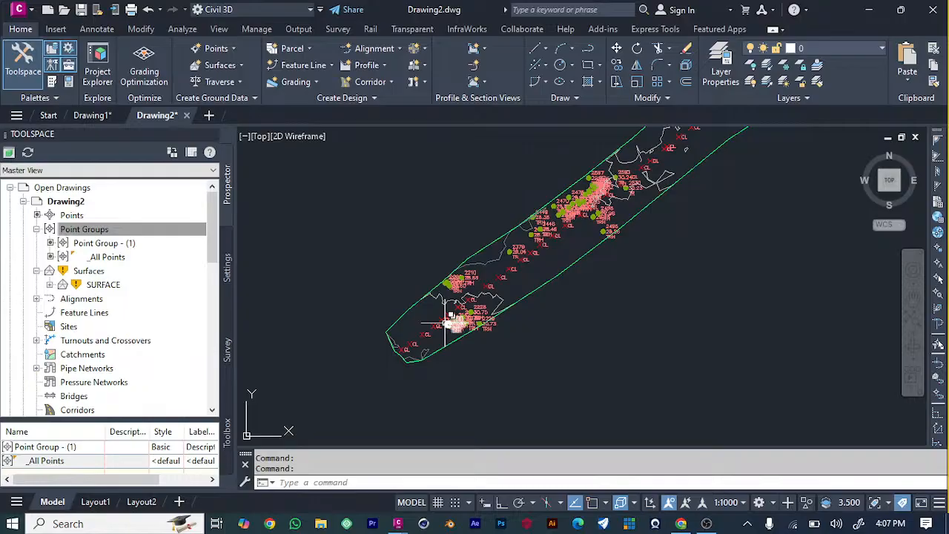
pyautogui.moveTo(445, 323)
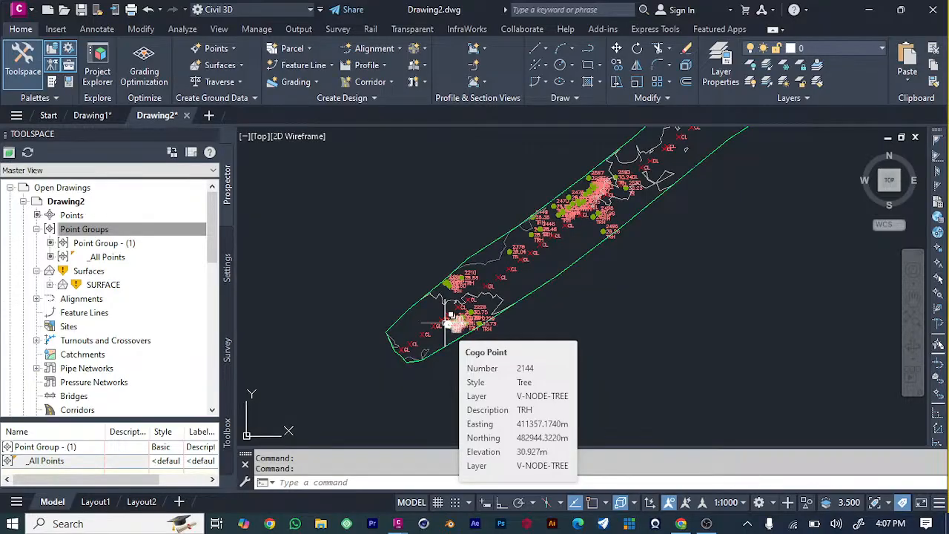
pyautogui.scroll(3, 445, 324)
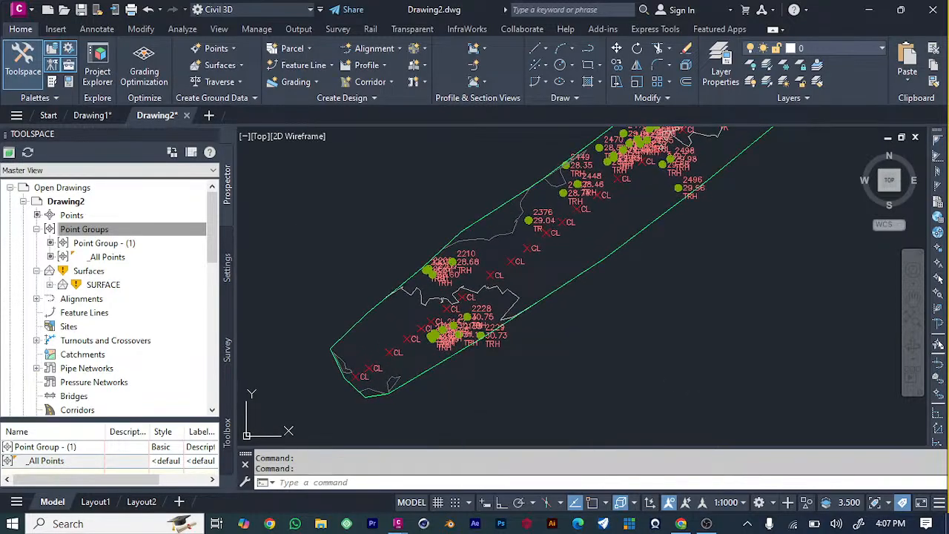
pyautogui.scroll(1, 459, 292)
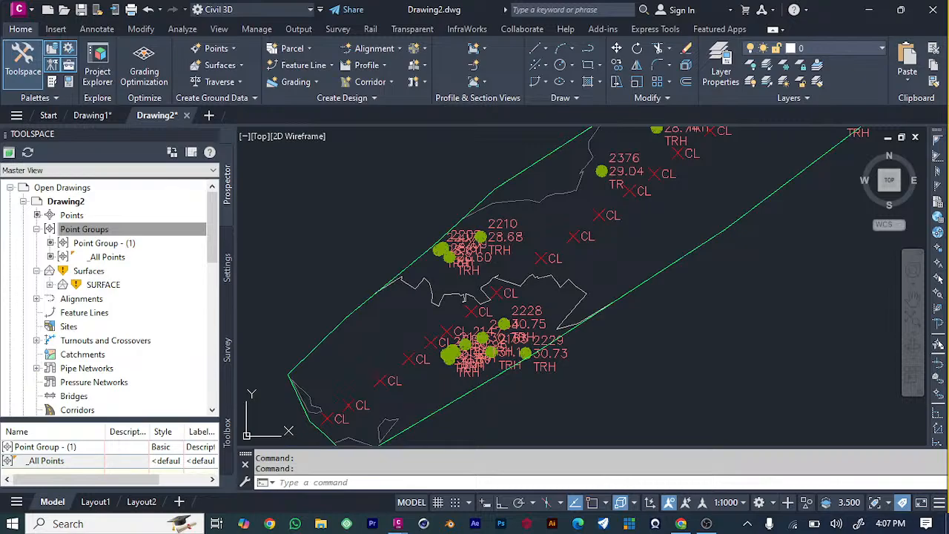
pyautogui.moveTo(466, 255)
pyautogui.moveTo(449, 355); pyautogui.dragTo(321, 435, button='middle')
pyautogui.moveTo(748, 291); pyautogui.dragTo(621, 409, button='middle')
pyautogui.moveTo(712, 278)
pyautogui.mouseDown(button='middle')
pyautogui.moveTo(527, 411)
pyautogui.moveTo(573, 327)
pyautogui.moveTo(473, 391)
pyautogui.moveTo(472, 326)
pyautogui.moveTo(571, 286)
pyautogui.moveTo(483, 297)
pyautogui.moveTo(525, 272)
pyautogui.moveTo(594, 285)
pyautogui.moveTo(452, 302)
pyautogui.moveTo(449, 320)
pyautogui.moveTo(589, 316)
pyautogui.moveTo(526, 333)
pyautogui.mouseUp(button='middle')
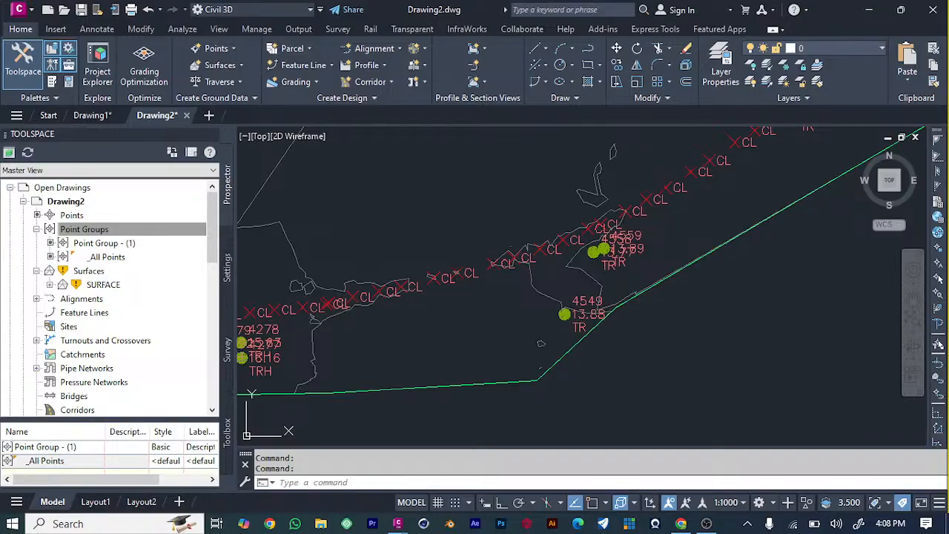
pyautogui.moveTo(801, 148)
pyautogui.mouseDown(button='middle')
pyautogui.moveTo(581, 289)
pyautogui.moveTo(547, 388)
pyautogui.mouseUp(button='middle')
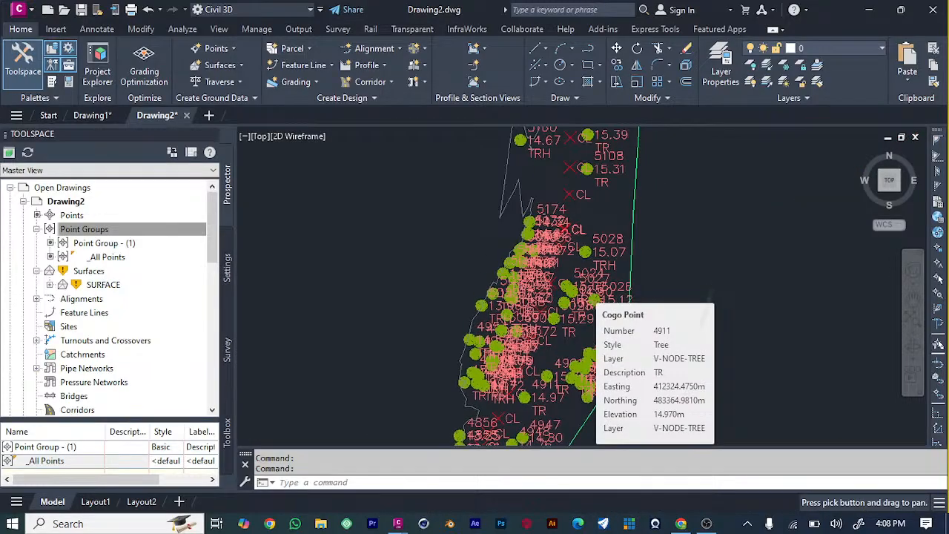
pyautogui.moveTo(582, 222); pyautogui.dragTo(559, 295, button='middle')
pyautogui.moveTo(585, 177)
pyautogui.mouseDown(button='middle')
pyautogui.moveTo(578, 341)
pyautogui.moveTo(584, 393)
pyautogui.mouseUp(button='middle')
pyautogui.moveTo(689, 182); pyautogui.dragTo(718, 316, button='middle')
pyautogui.moveTo(703, 167)
pyautogui.mouseDown(button='middle')
pyautogui.moveTo(717, 332)
pyautogui.moveTo(718, 263)
pyautogui.mouseUp(button='middle')
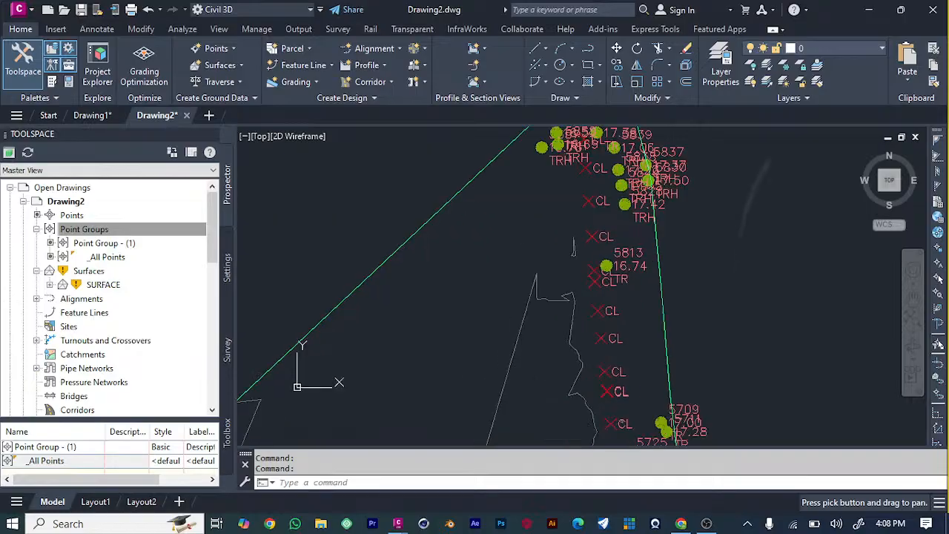
pyautogui.moveTo(652, 371)
pyautogui.mouseDown(button='middle')
pyautogui.moveTo(723, 201)
pyautogui.moveTo(692, 259)
pyautogui.moveTo(719, 207)
pyautogui.mouseUp(button='middle')
# Step: Review the centerline points over the whole surface and return to a close view of the southwest end
pyautogui.scroll(-6, 580, 284)
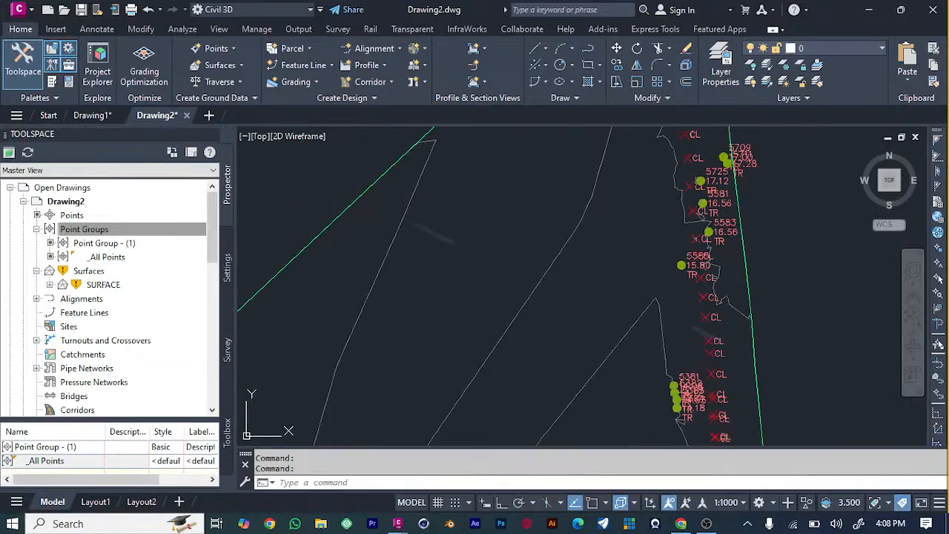
pyautogui.moveTo(660, 371)
pyautogui.mouseDown(button='middle')
pyautogui.moveTo(673, 204)
pyautogui.moveTo(687, 188)
pyautogui.mouseUp(button='middle')
pyautogui.moveTo(586, 282)
pyautogui.mouseDown(button='middle')
pyautogui.moveTo(702, 265)
pyautogui.moveTo(690, 256)
pyautogui.mouseUp(button='middle')
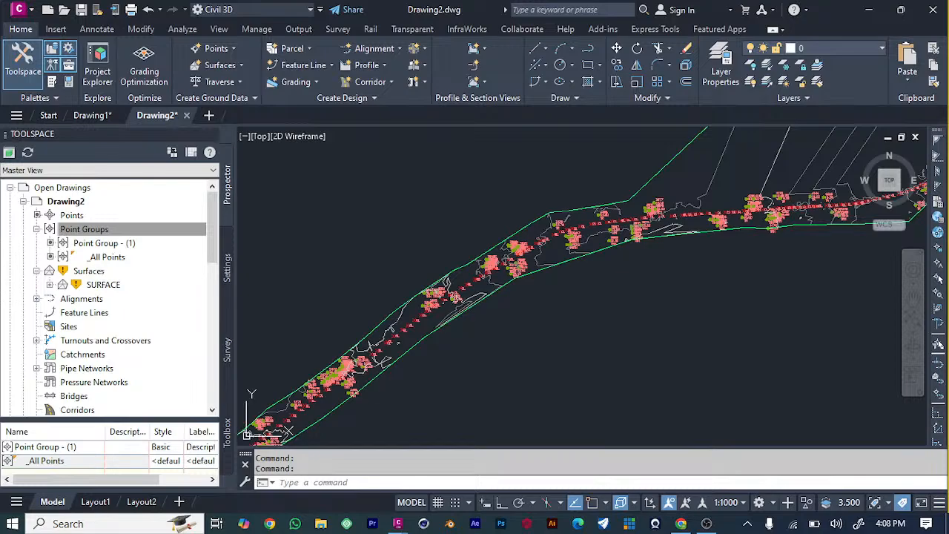
pyautogui.moveTo(527, 408); pyautogui.dragTo(584, 369, button='middle')
pyautogui.scroll(-1, 381, 194)
pyautogui.scroll(-5, 454, 345)
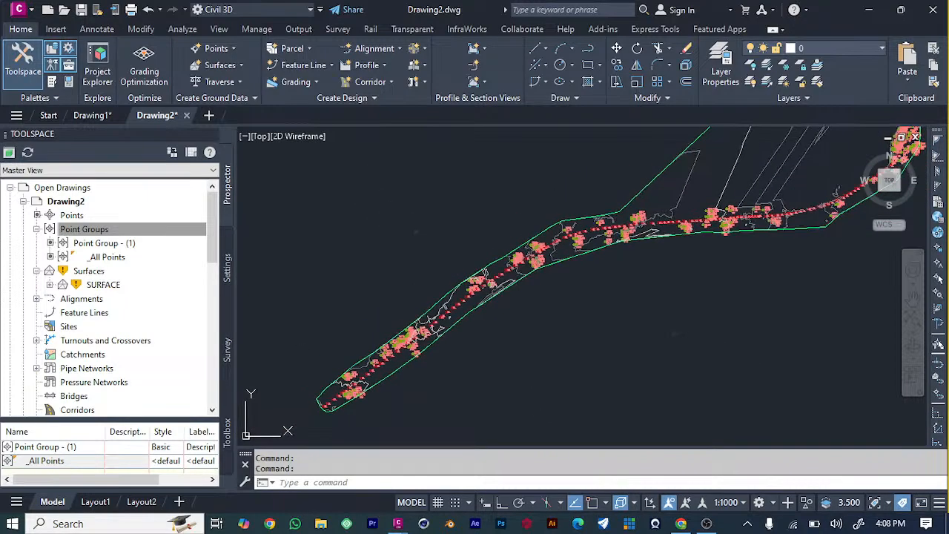
pyautogui.scroll(-2, 483, 393)
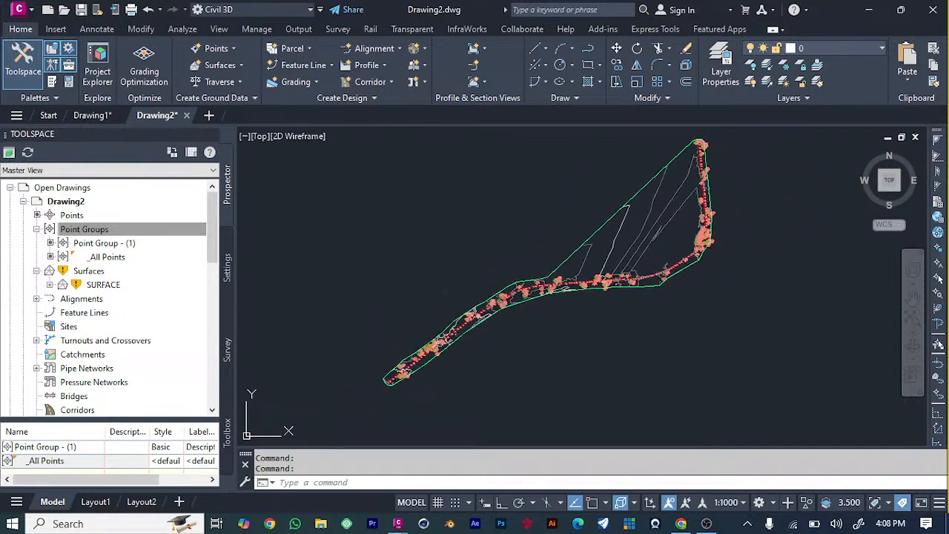
pyautogui.scroll(3, 511, 334)
pyautogui.scroll(5, 433, 274)
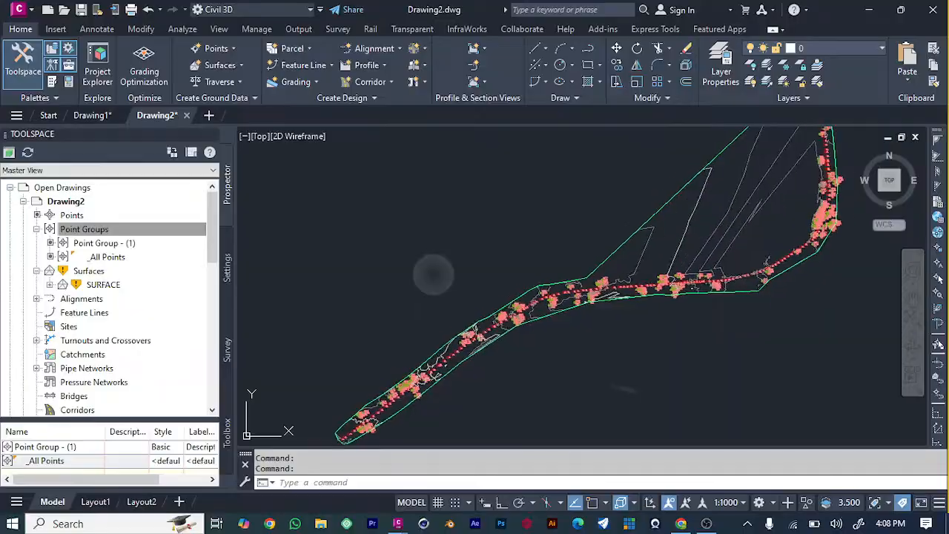
pyautogui.moveTo(600, 323); pyautogui.dragTo(727, 201, button='middle')
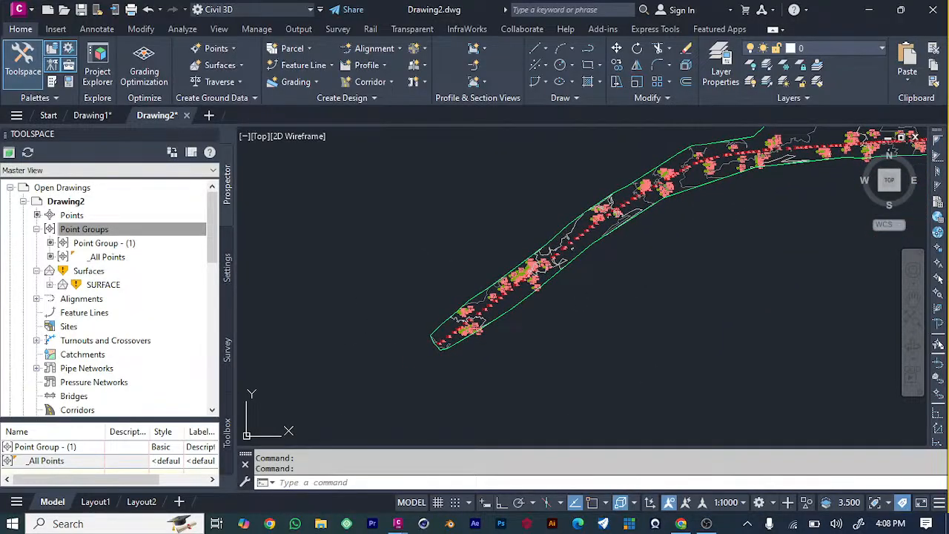
pyautogui.scroll(3, 413, 272)
pyautogui.moveTo(741, 237); pyautogui.dragTo(716, 201, button='middle')
pyautogui.scroll(3, 466, 371)
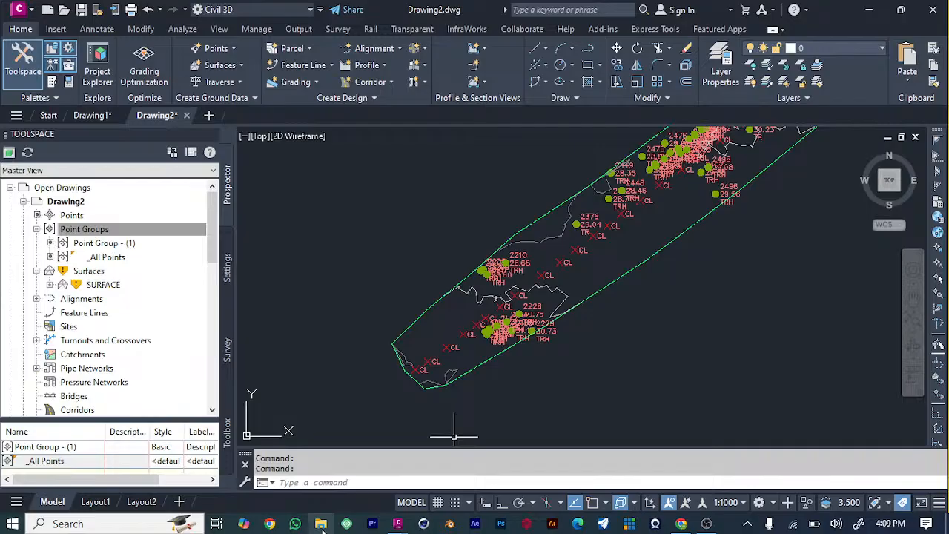
# Step: Begin creating an alignment by layout, name it SURFACE ROAD ALIGNMENT and keep its type as Centerline
pyautogui.click(404, 48)
pyautogui.click(370, 67)
pyautogui.write('SURFACE ')
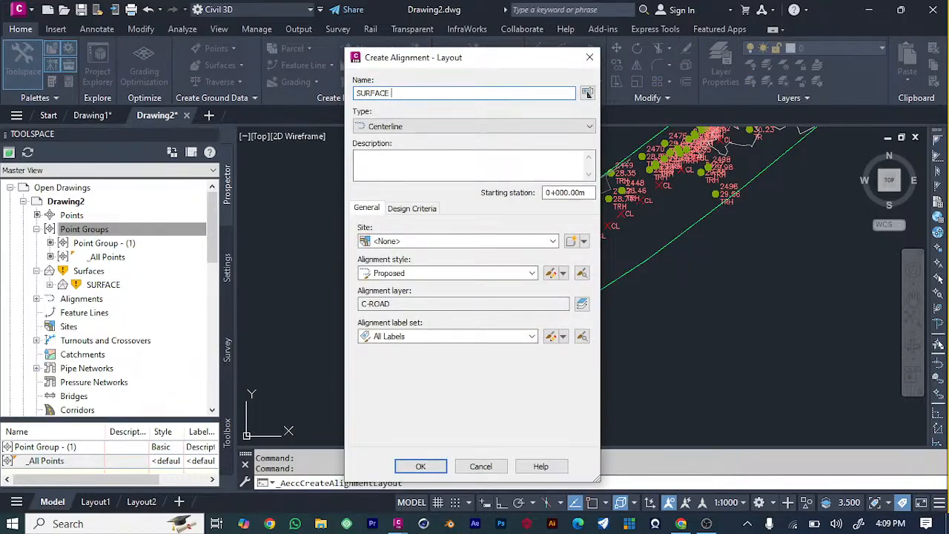
pyautogui.write('ROAD ALIGNMENT')
pyautogui.click(428, 127)
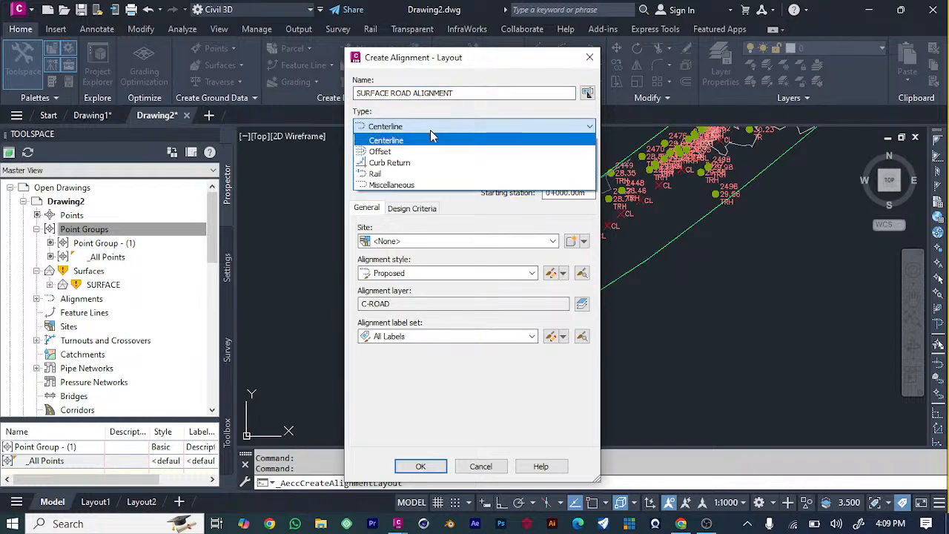
pyautogui.click(430, 129)
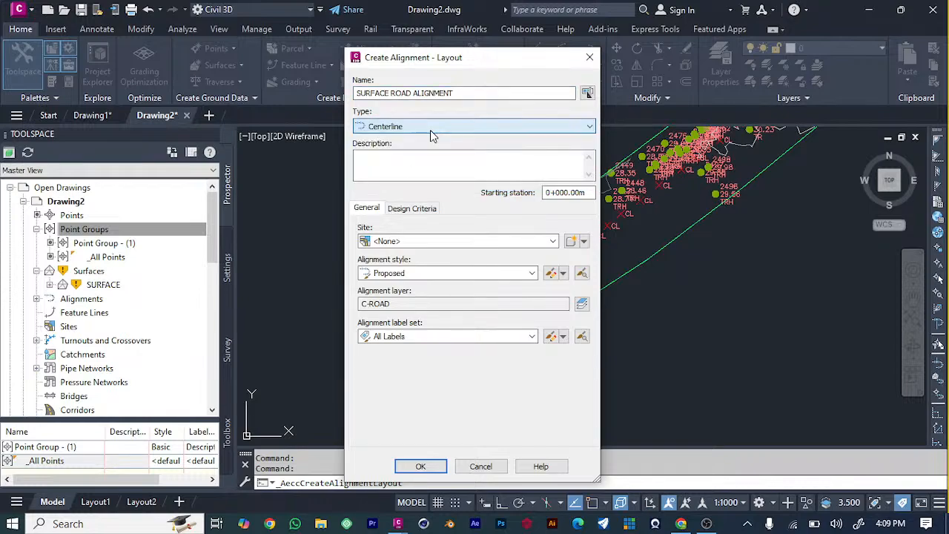
# Step: Enter SURFACE ROAD cl as the alignment's description, correcting the mistyped wording
pyautogui.click(391, 157)
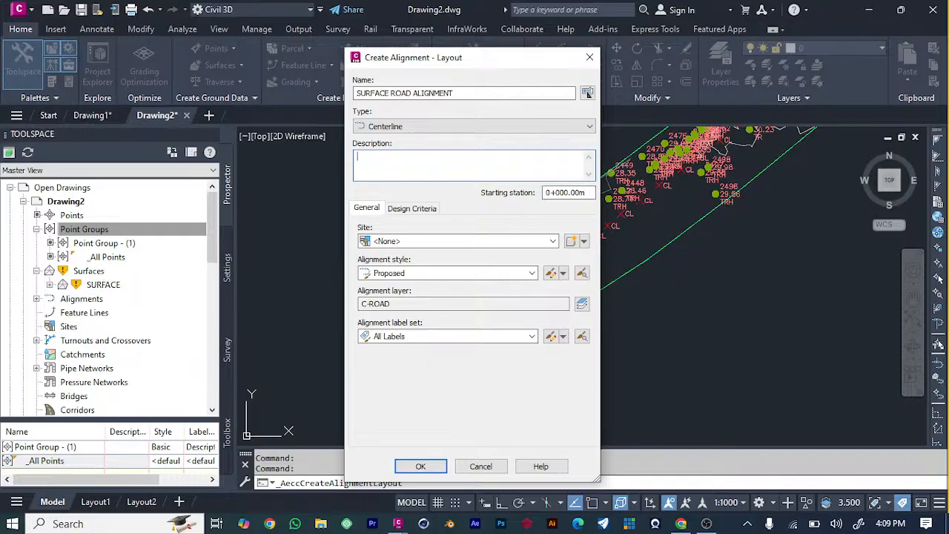
pyautogui.write('SURFACE LOAD ALIGNMENT')
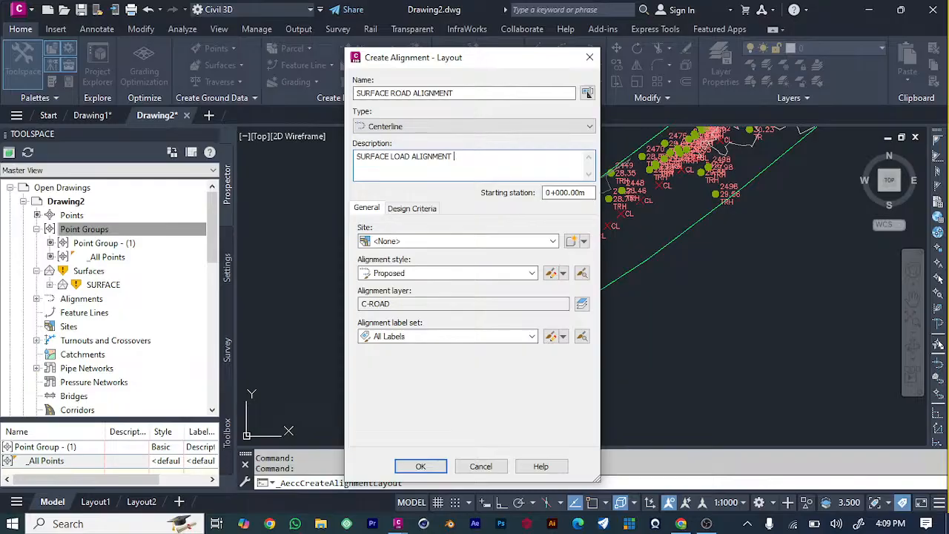
pyautogui.press('BackSpace')
pyautogui.press('BackSpace')
pyautogui.press('BackSpace')
pyautogui.press('BackSpace')
pyautogui.press('BackSpace')
pyautogui.press('BackSpace')
pyautogui.press('BackSpace')
pyautogui.press('BackSpace')
pyautogui.press('BackSpace')
pyautogui.press('BackSpace')
pyautogui.press('BackSpace')
pyautogui.press('BackSpace')
pyautogui.press('BackSpace')
pyautogui.write('ROAD ')
pyautogui.write('c')
# Step: Keep the site as None and the alignment style as Proposed, and accept the alignment settings
pyautogui.click(460, 243)
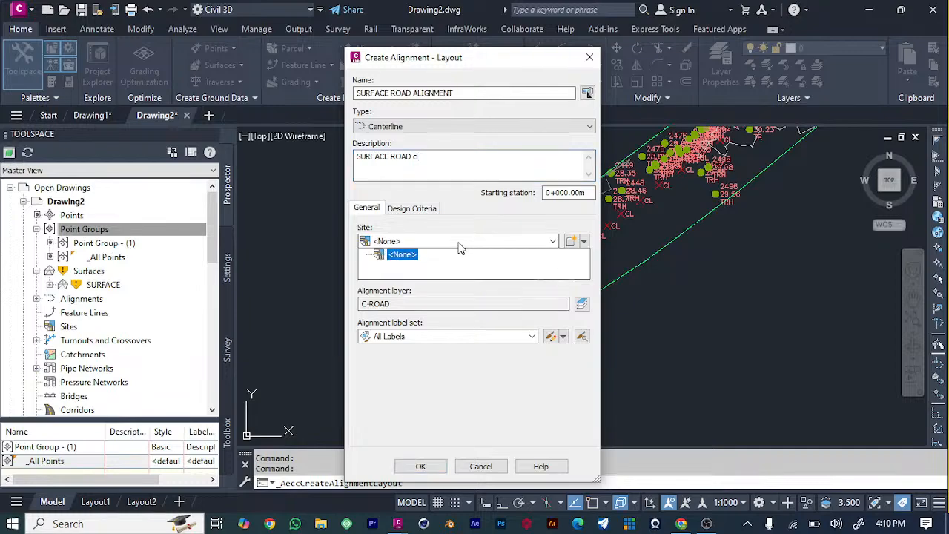
pyautogui.click(460, 250)
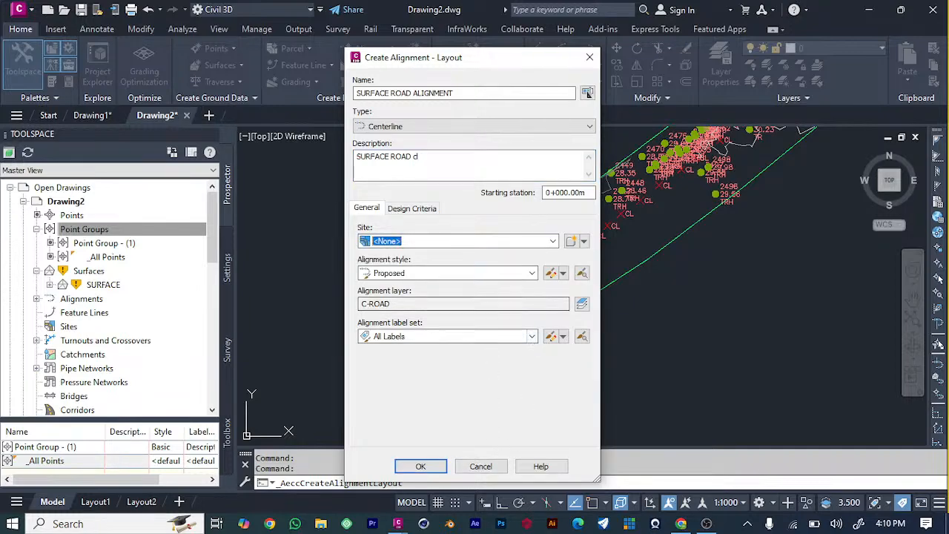
pyautogui.click(515, 273)
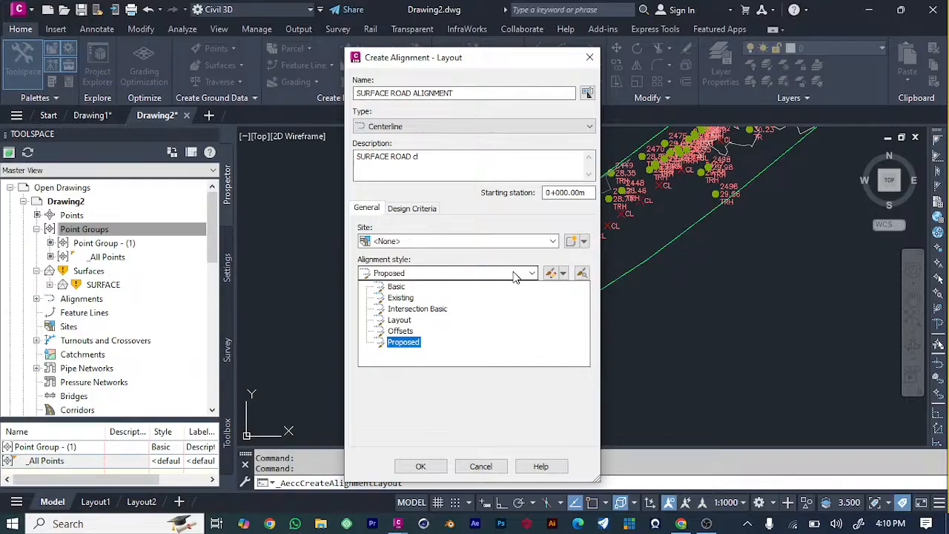
pyautogui.click(515, 274)
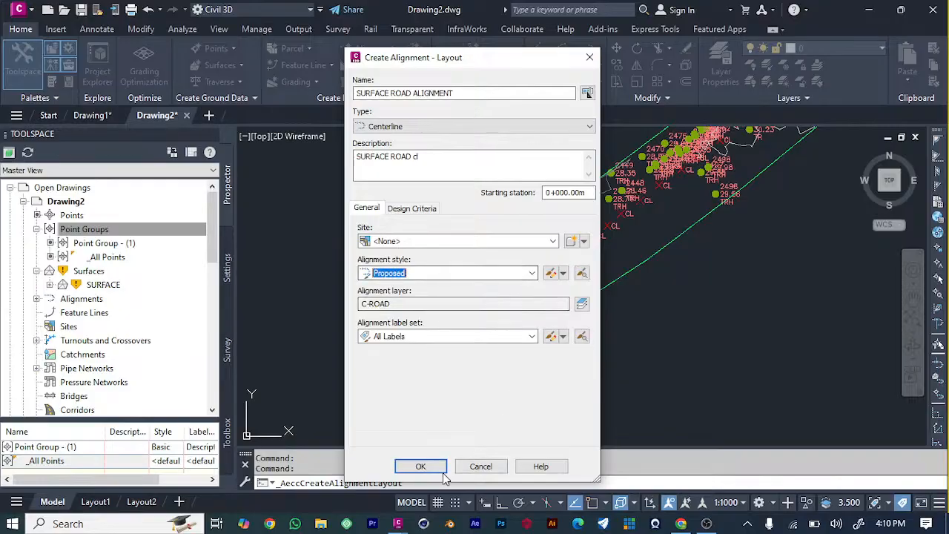
pyautogui.click(421, 464)
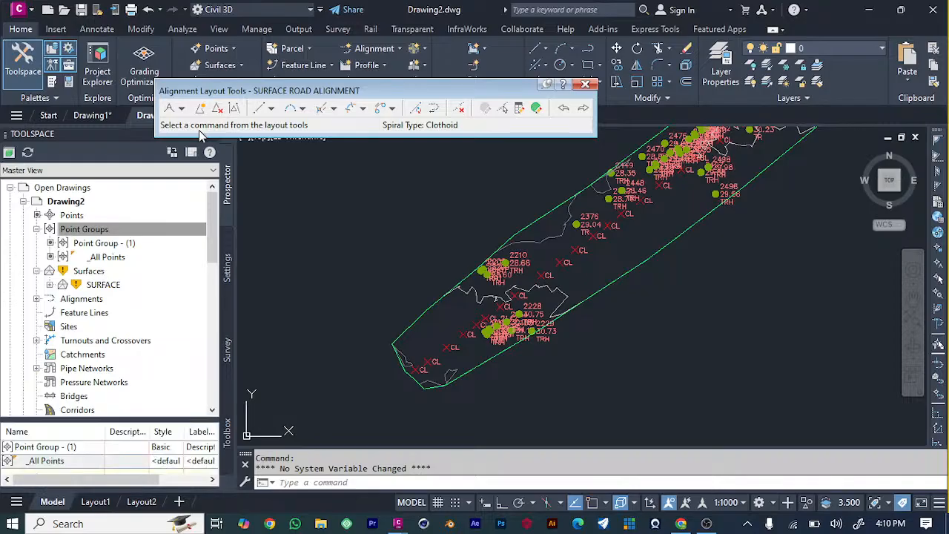
# Step: Start a Tangent-Tangent (With curves) layout at the southwesternmost CL point and place vertices on the following CL points through the first shot cluster
pyautogui.click(183, 109)
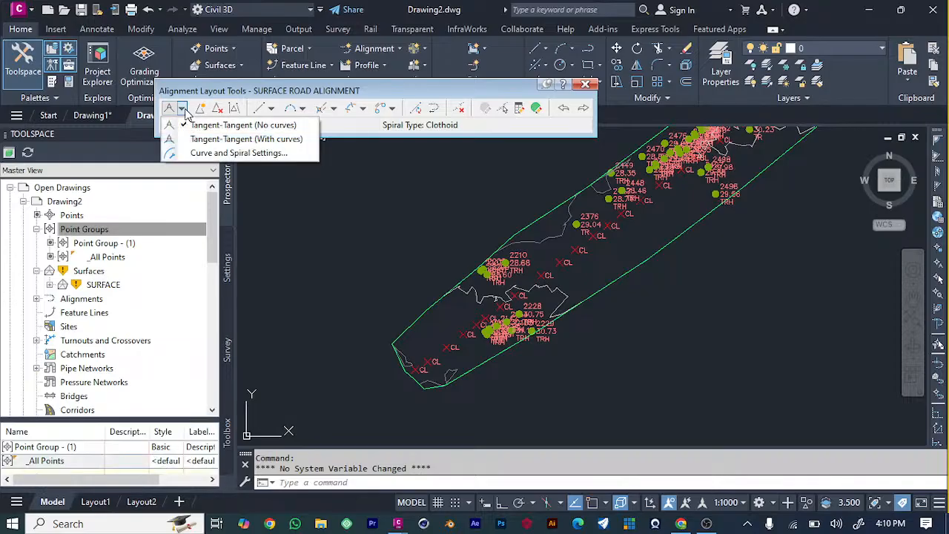
pyautogui.click(221, 141)
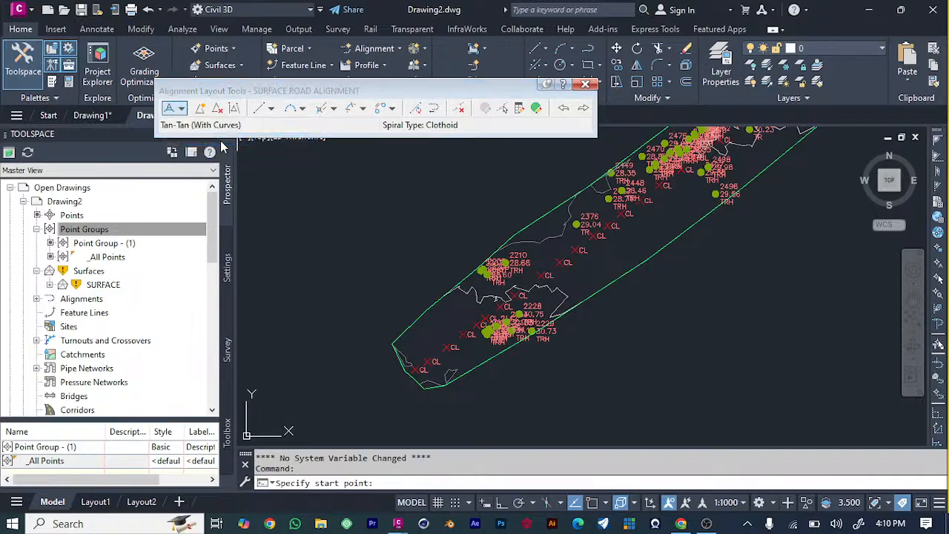
pyautogui.click(418, 368)
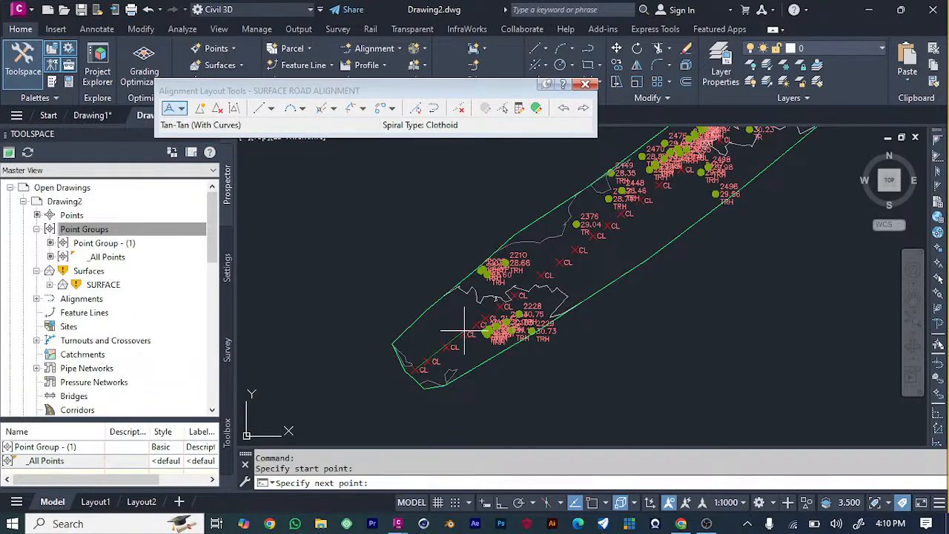
pyautogui.click(427, 361)
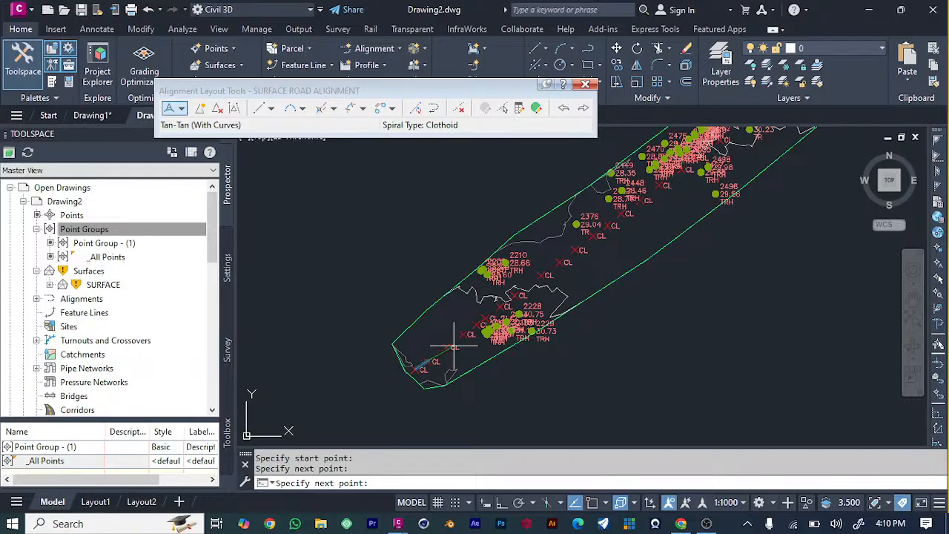
pyautogui.click(446, 346)
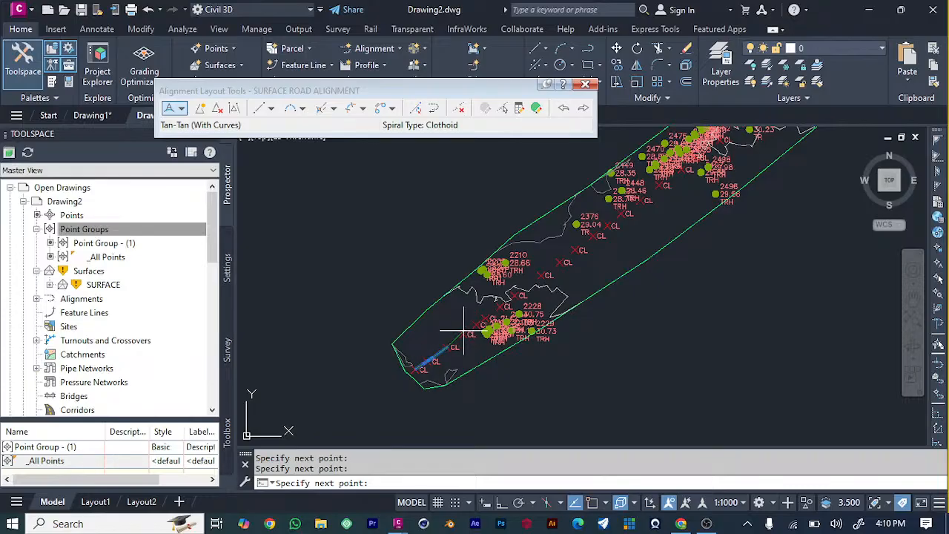
pyautogui.click(466, 338)
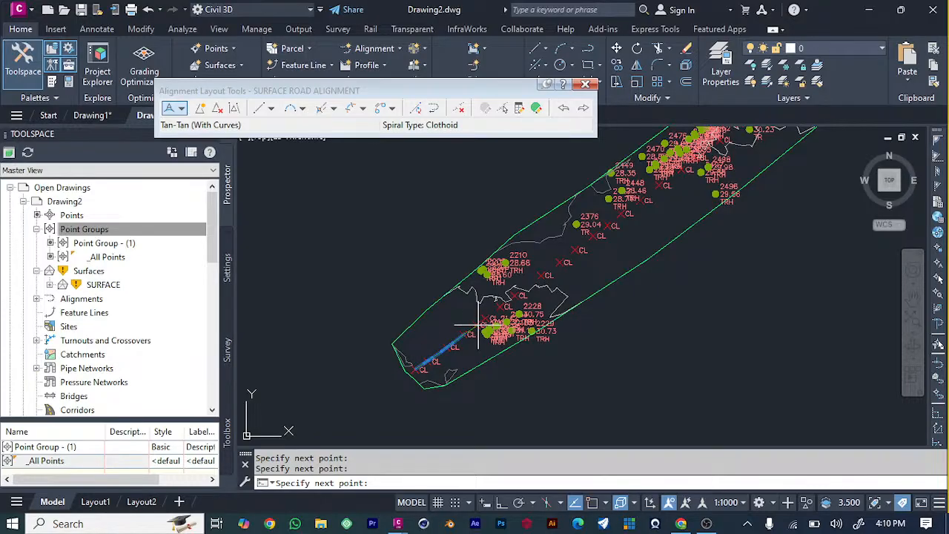
pyautogui.click(478, 327)
pyautogui.click(487, 319)
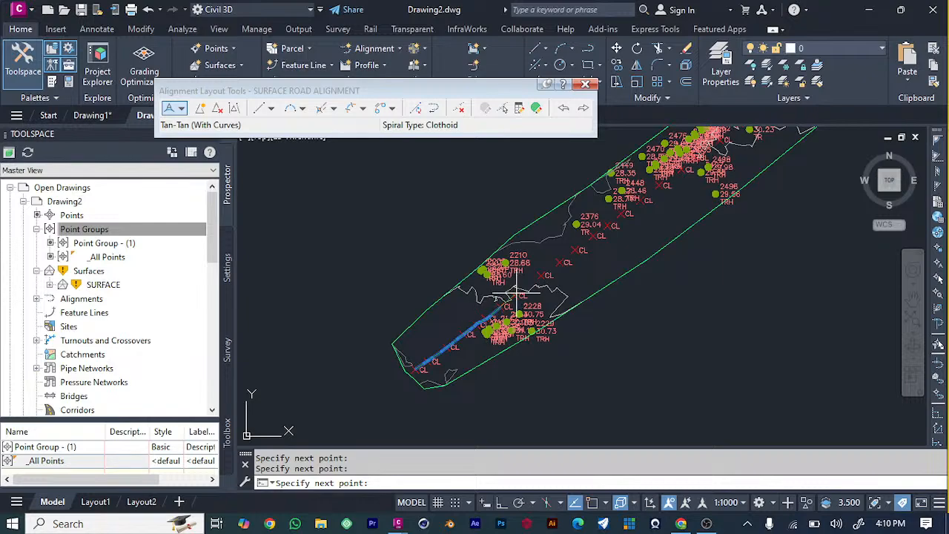
# Step: Extend the alignment northeast from the first shot cluster, placing a vertex on each CL point until just past point 2448
pyautogui.click(518, 296)
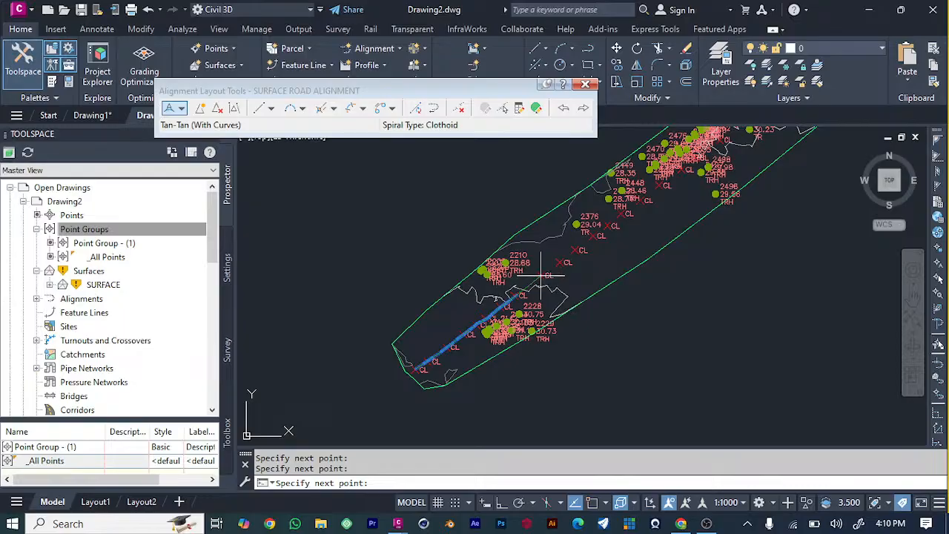
pyautogui.click(548, 273)
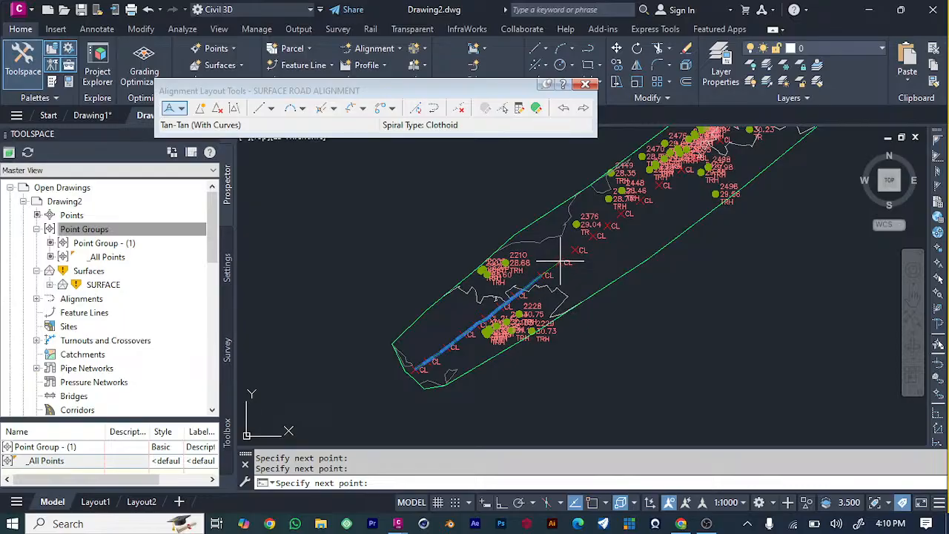
pyautogui.click(560, 260)
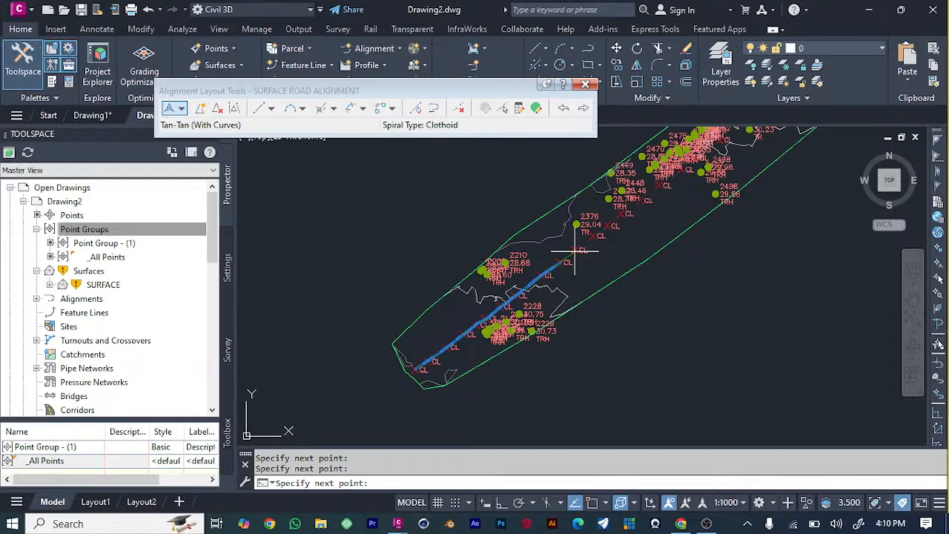
pyautogui.click(575, 251)
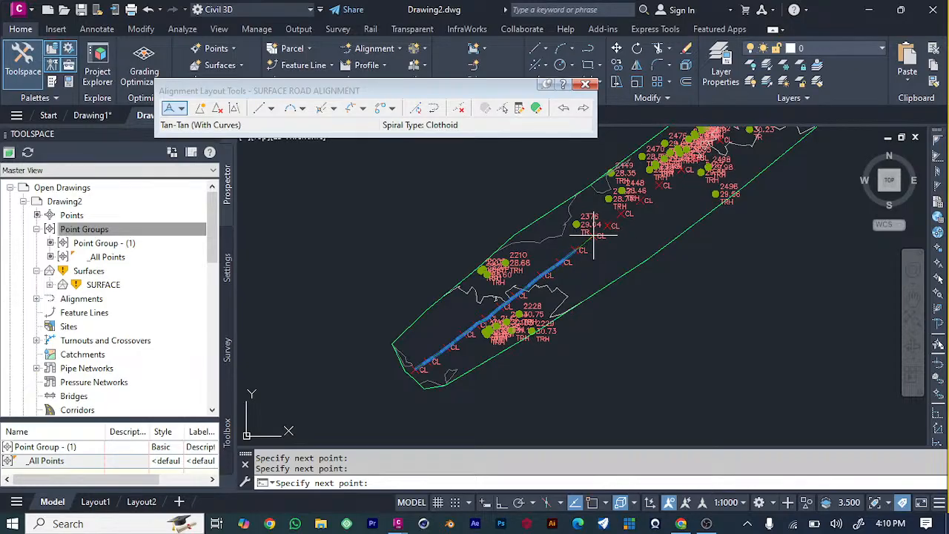
pyautogui.click(593, 236)
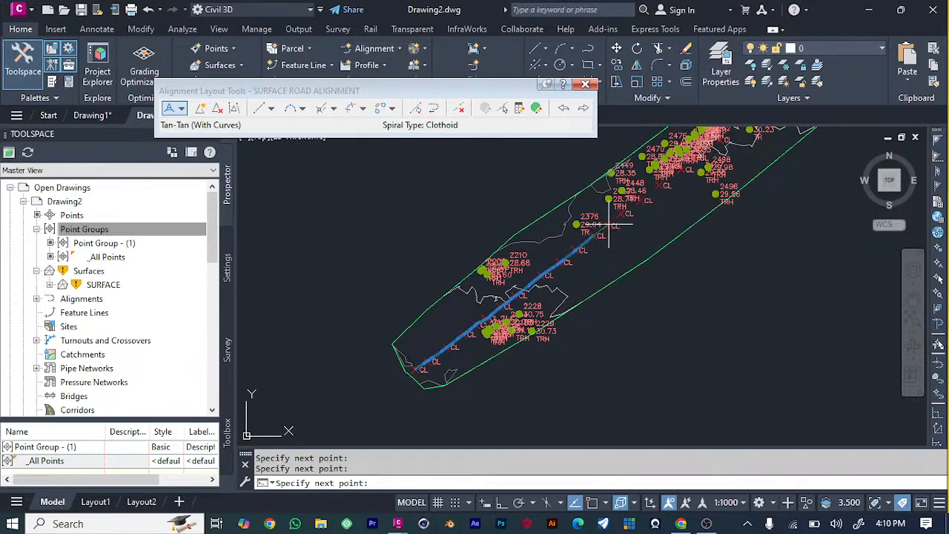
pyautogui.click(609, 225)
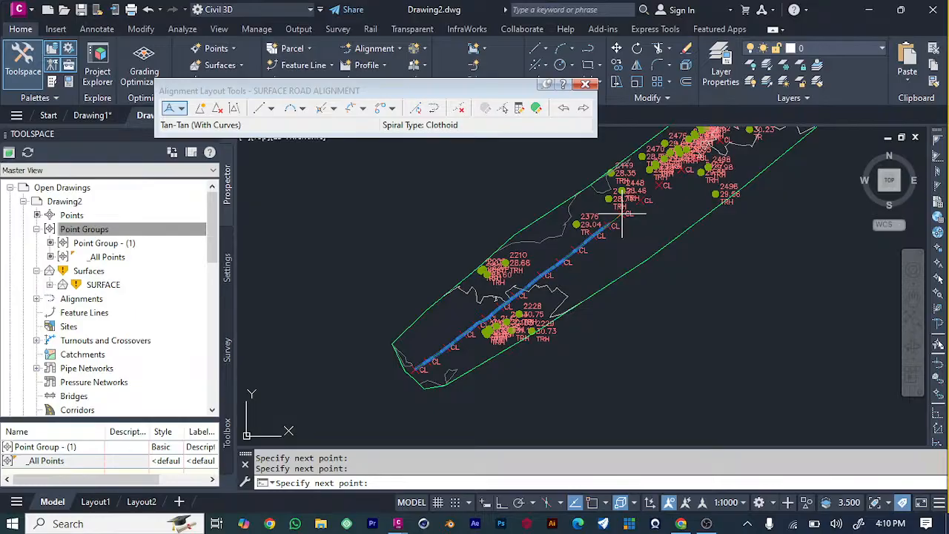
pyautogui.click(622, 213)
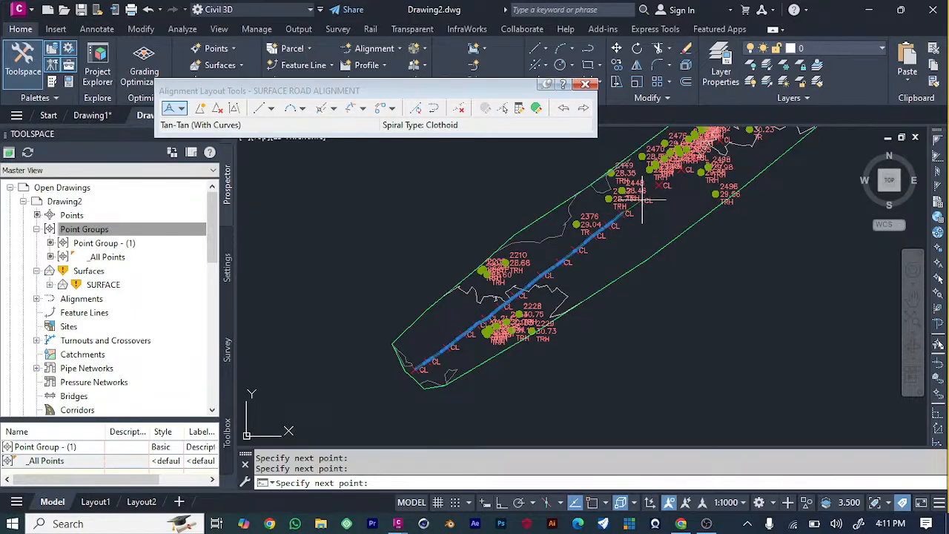
pyautogui.click(642, 200)
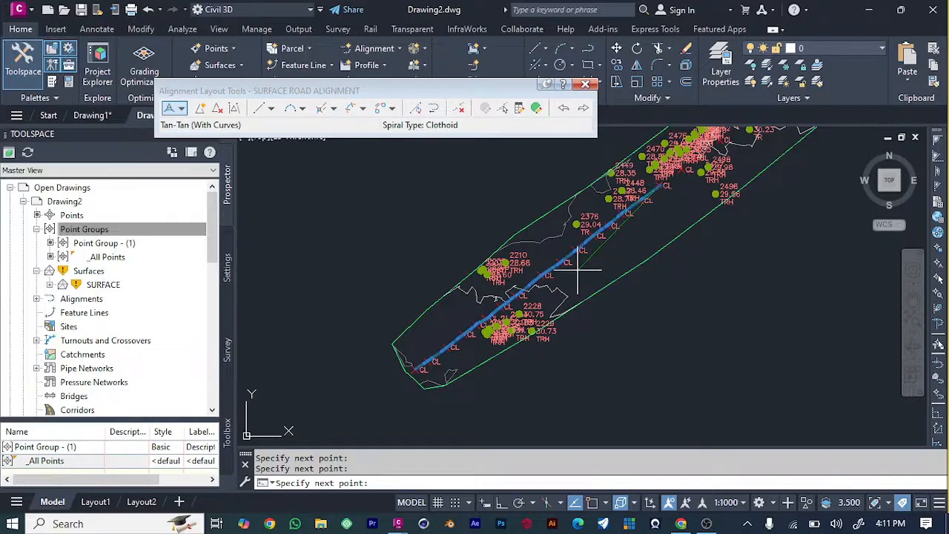
# Step: Extend the alignment northeast through the CL points from beyond point 2448, past point 2815, to just beyond point 3222
pyautogui.scroll(-3, 578, 271)
pyautogui.scroll(4, 664, 214)
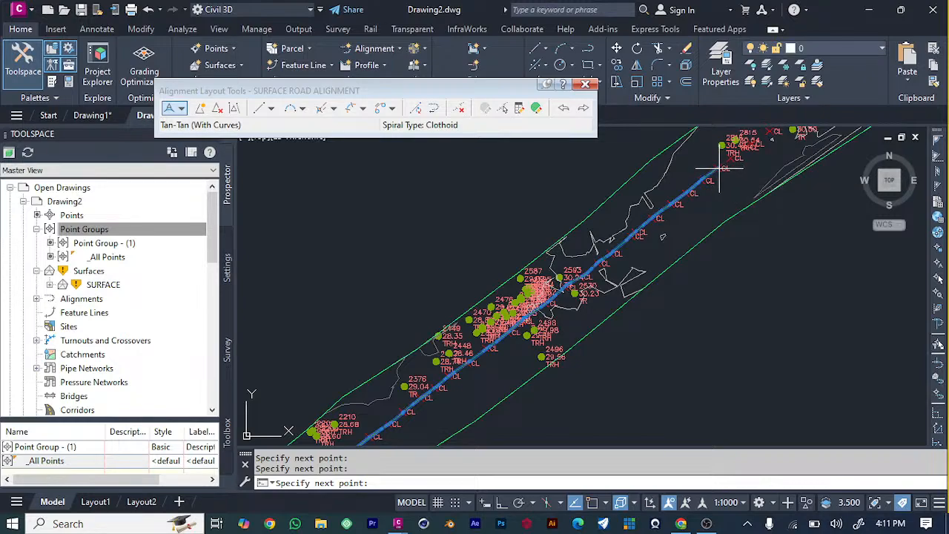
pyautogui.scroll(-3, 489, 389)
pyautogui.scroll(2, 667, 293)
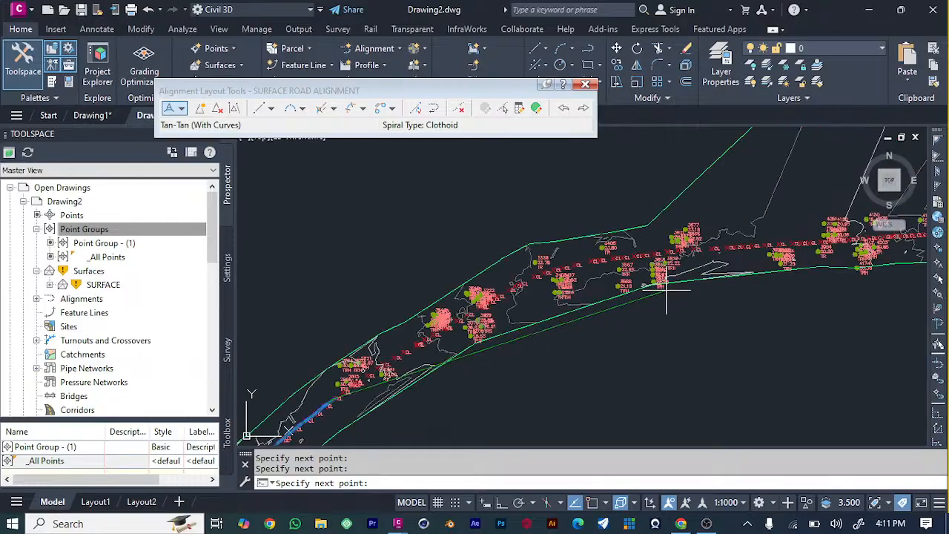
pyautogui.scroll(3, 344, 396)
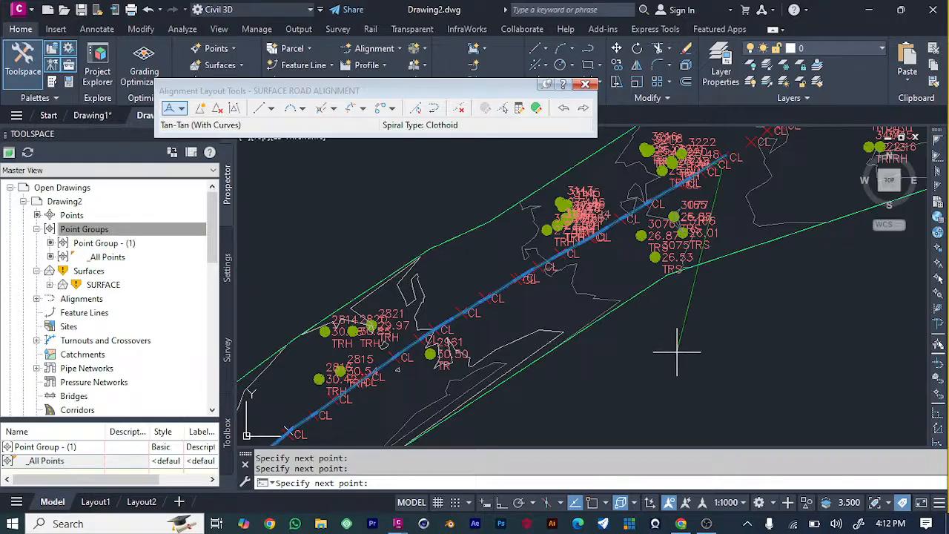
# Step: Carry the alignment around the gentle bend after point 3222 and east along the CL points until just before point 3954
pyautogui.scroll(-4, 586, 300)
pyautogui.scroll(3, 567, 299)
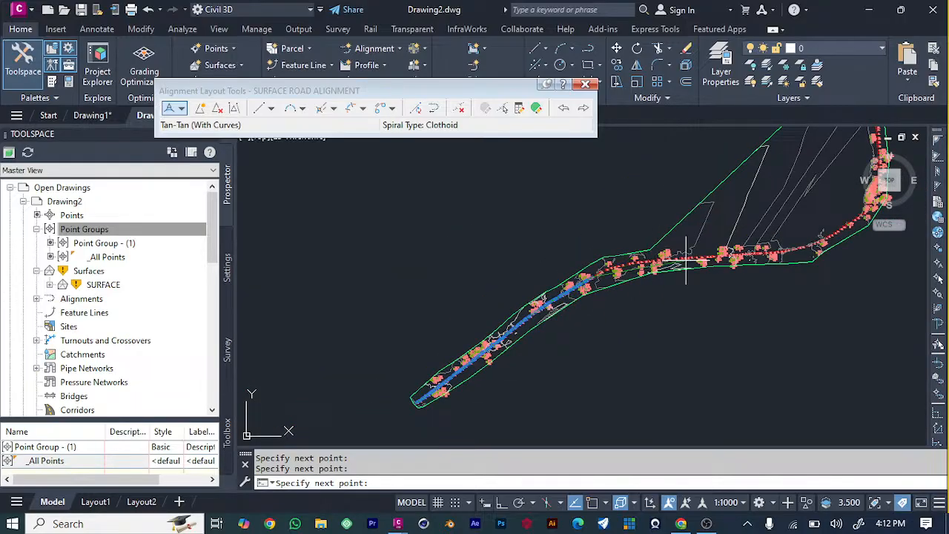
pyautogui.scroll(3, 685, 259)
pyautogui.scroll(2, 685, 260)
pyautogui.scroll(-6, 336, 273)
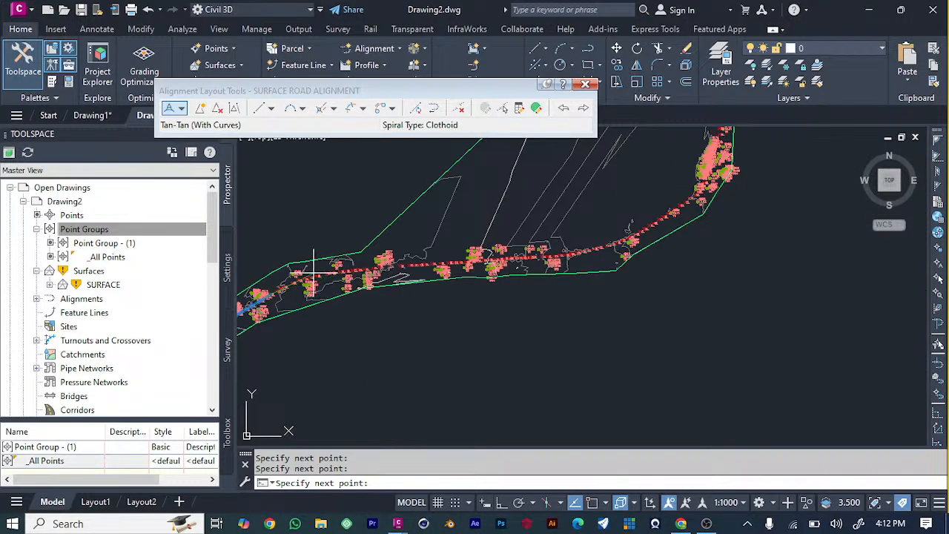
pyautogui.scroll(3, 269, 296)
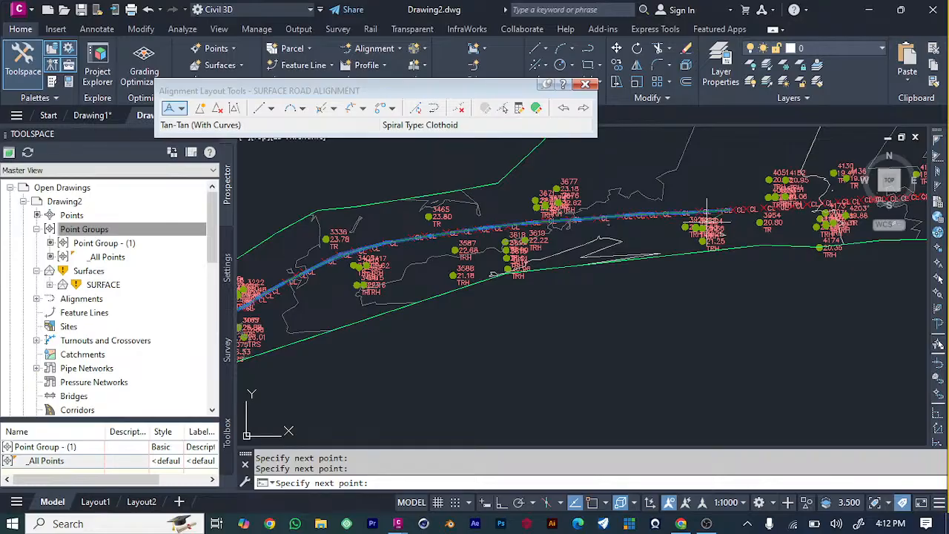
# Step: Continue the alignment east along the CL points from point 3954, past point 4366, to the start of the northeast bend near point 4549
pyautogui.scroll(-2, 676, 235)
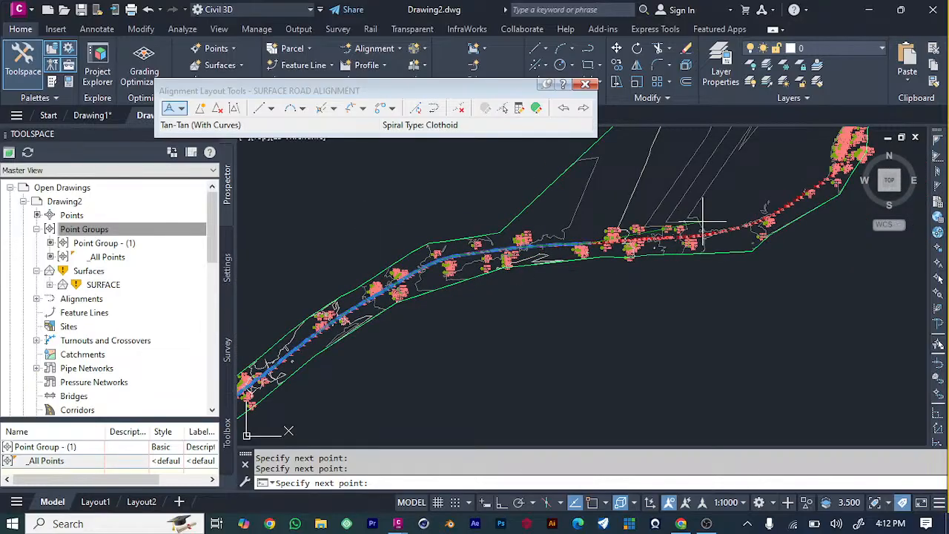
pyautogui.scroll(3, 700, 211)
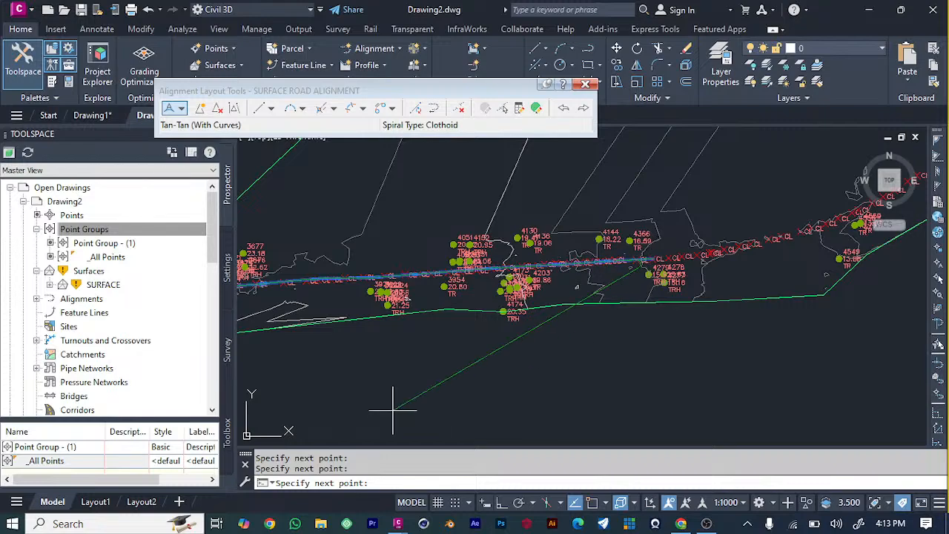
pyautogui.scroll(3, 393, 409)
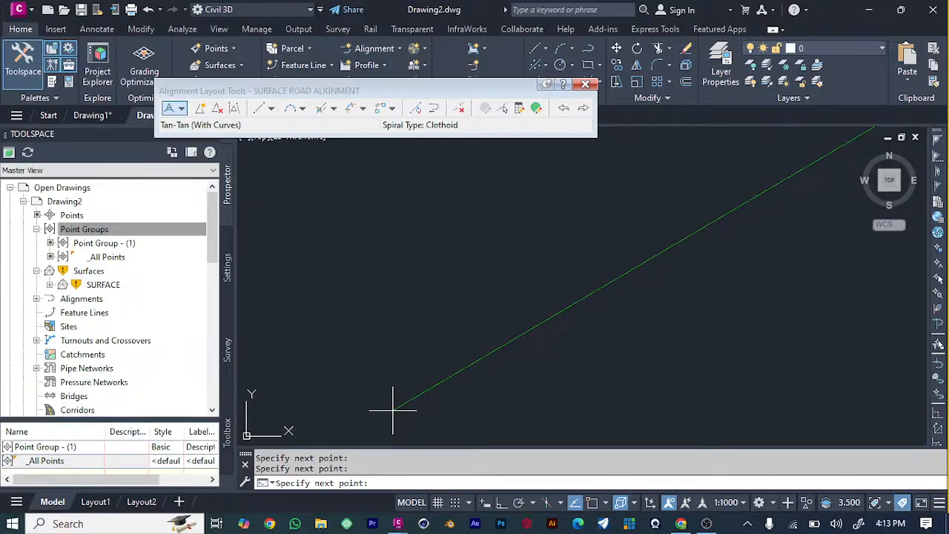
pyautogui.scroll(-3, 393, 409)
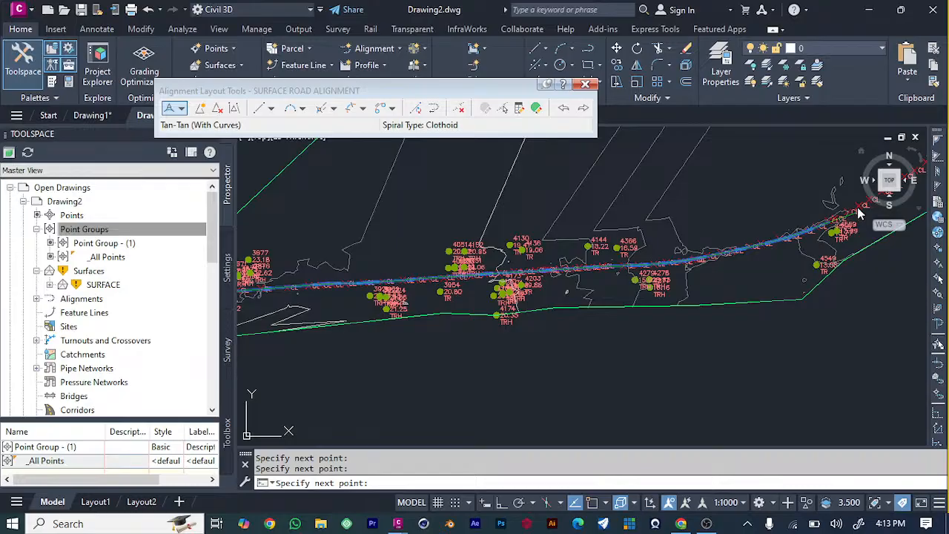
# Step: Extend the alignment northeast along the CL points of the bend from near point 4549 to beside point 4884
pyautogui.scroll(-3, 774, 234)
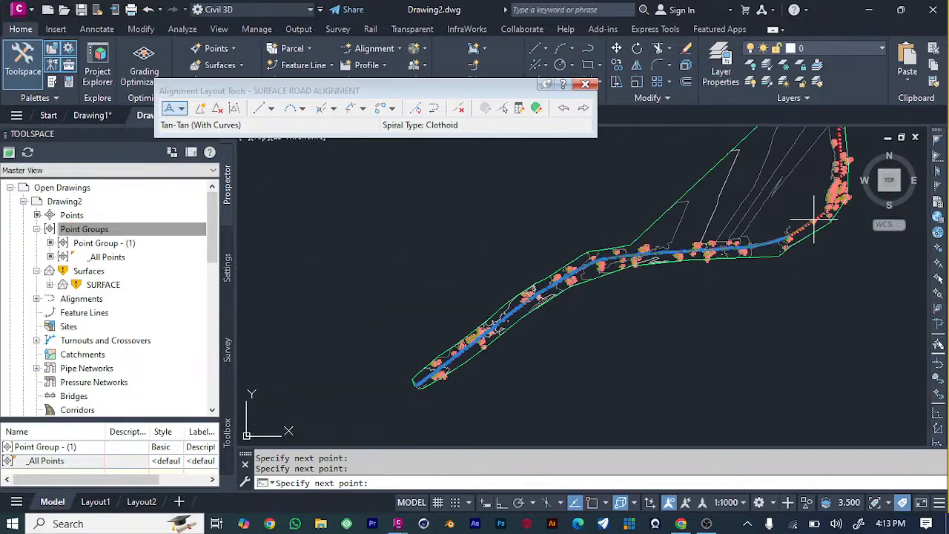
pyautogui.scroll(3, 816, 217)
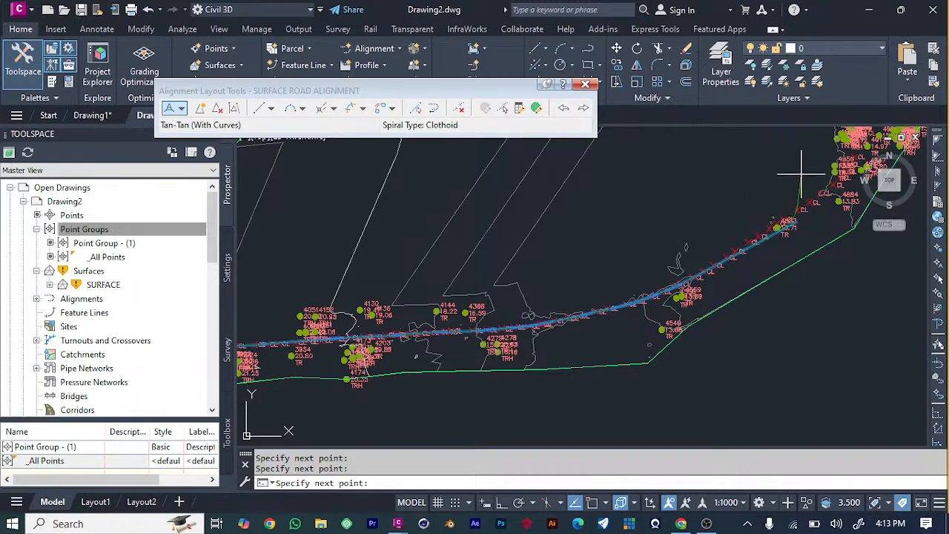
pyautogui.click(823, 190)
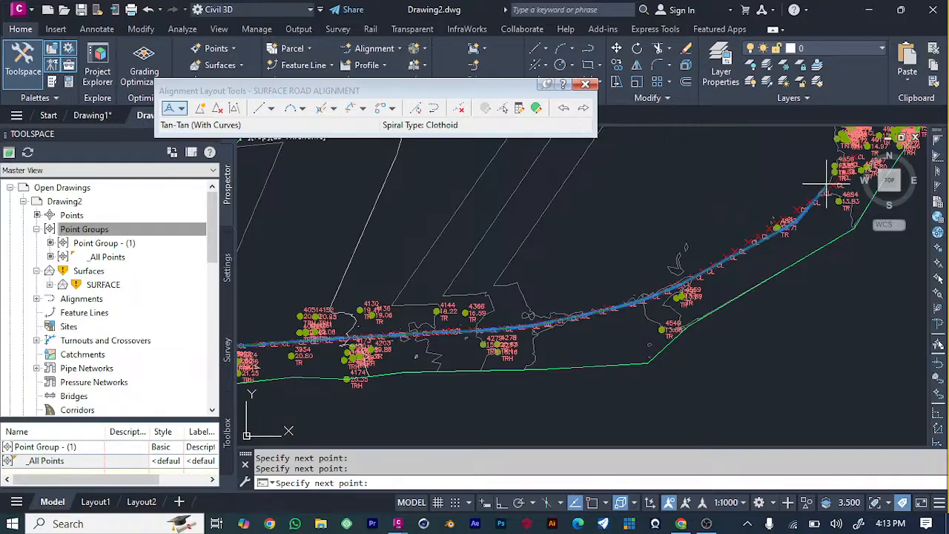
# Step: Extend the alignment around the northeast bend through the CL points from beside point 4884 north to beside point 5106
pyautogui.scroll(-5, 672, 201)
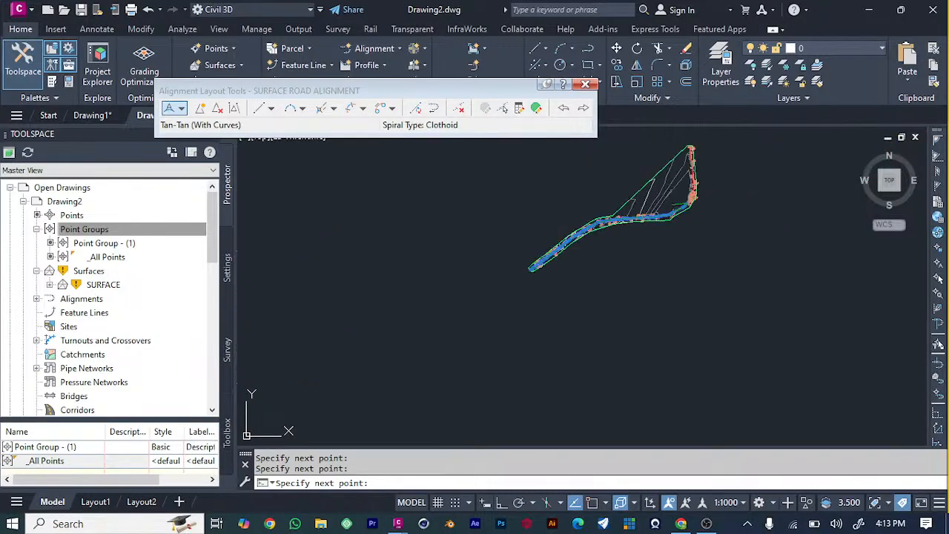
pyautogui.scroll(8, 702, 169)
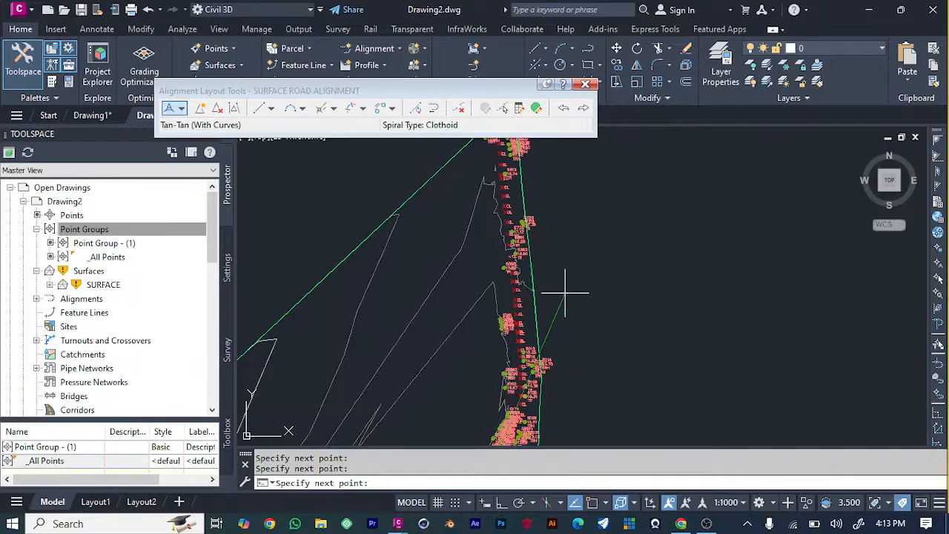
pyautogui.scroll(-5, 522, 384)
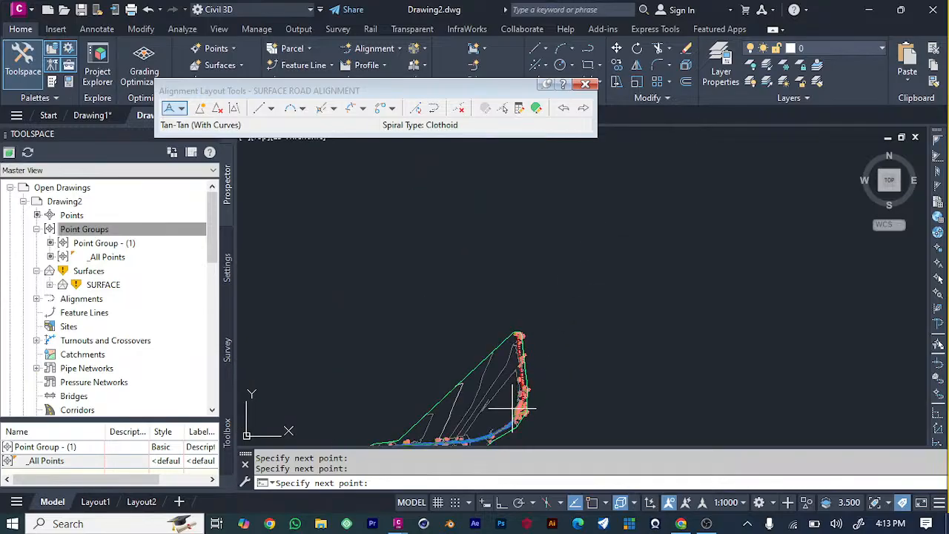
pyautogui.scroll(5, 508, 420)
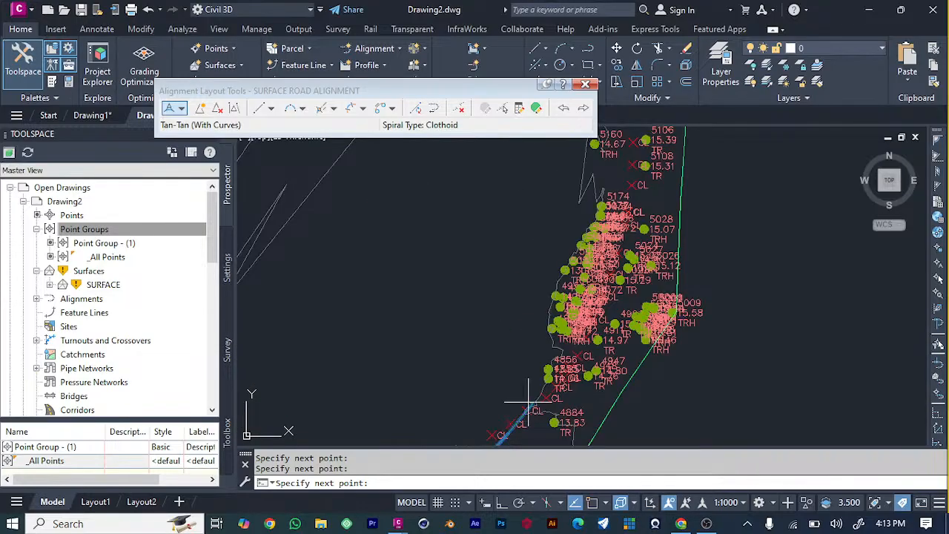
pyautogui.click(556, 385)
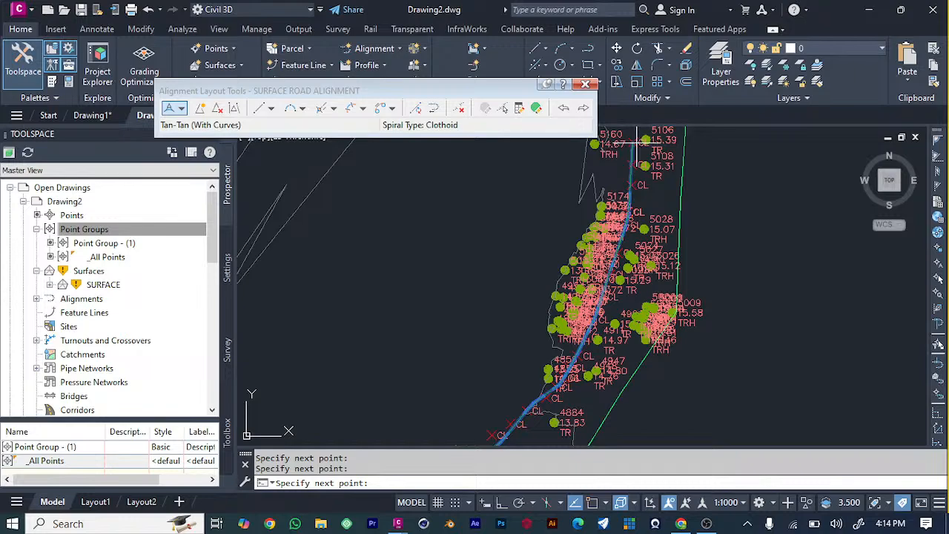
# Step: Continue the alignment north along the CL points from beside point 5106 to just beyond the CL points beside point 5813
pyautogui.scroll(-3, 602, 261)
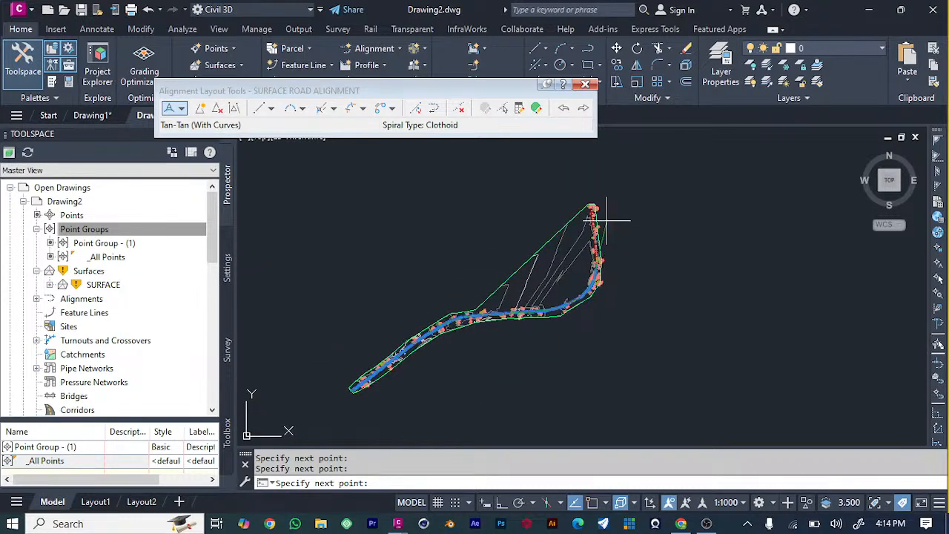
pyautogui.scroll(4, 589, 212)
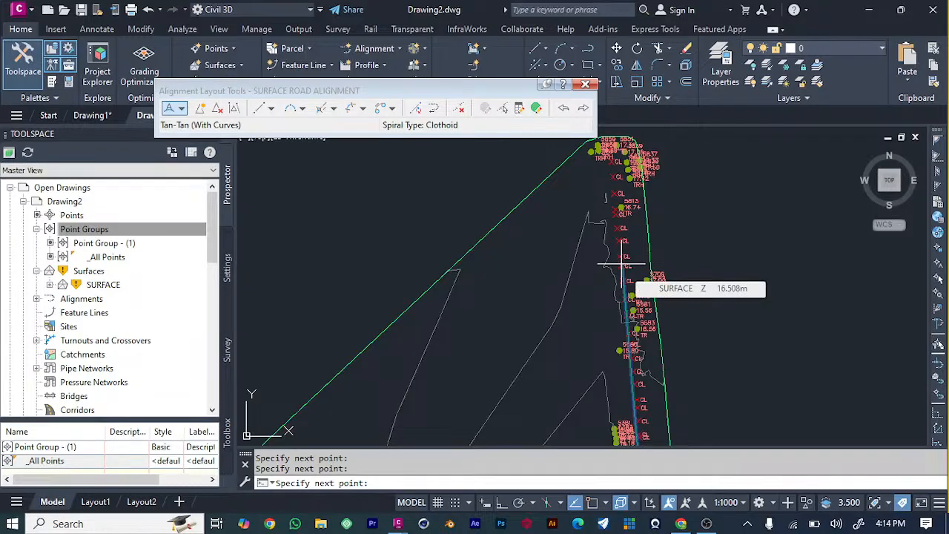
pyautogui.scroll(5, 595, 235)
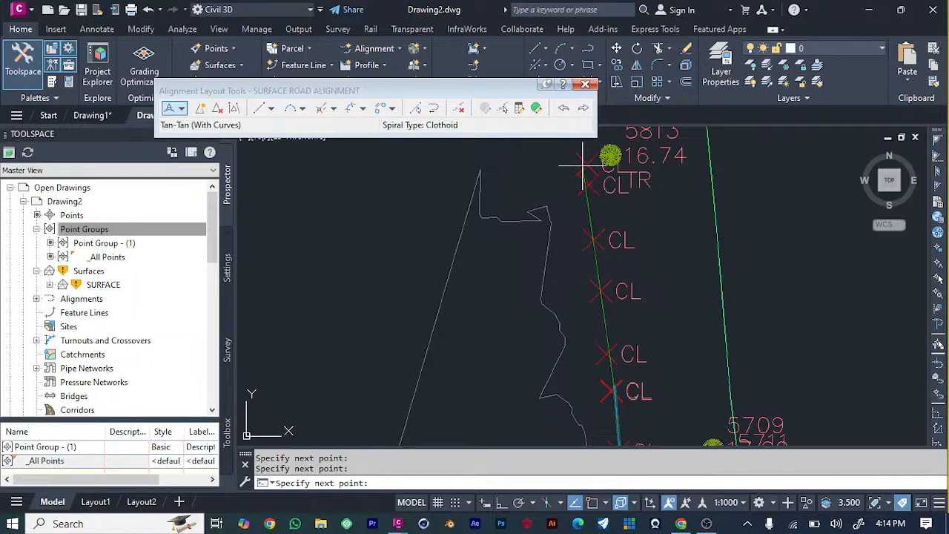
pyautogui.click(586, 152)
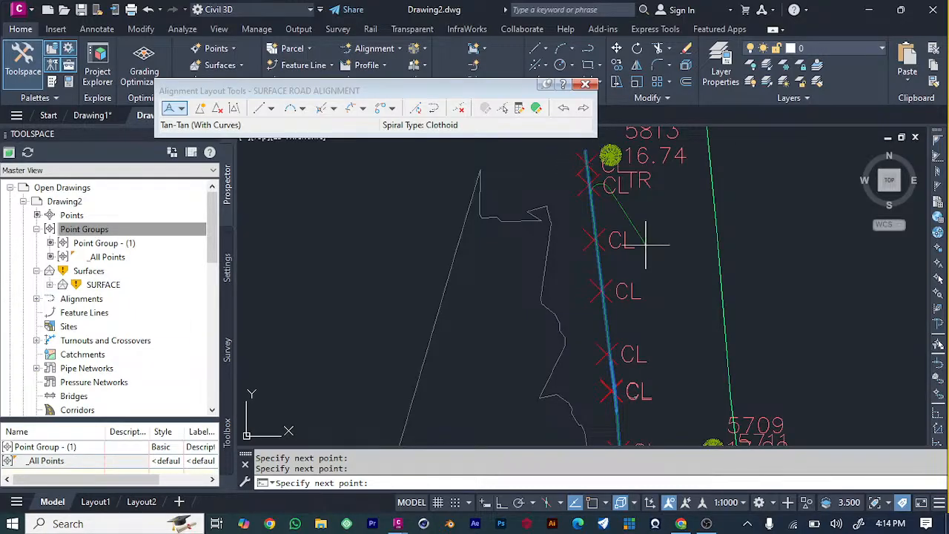
# Step: Extend the alignment to the northernmost CL point between points 5859 and 5851, and finish the tangent layout there
pyautogui.scroll(-4, 623, 300)
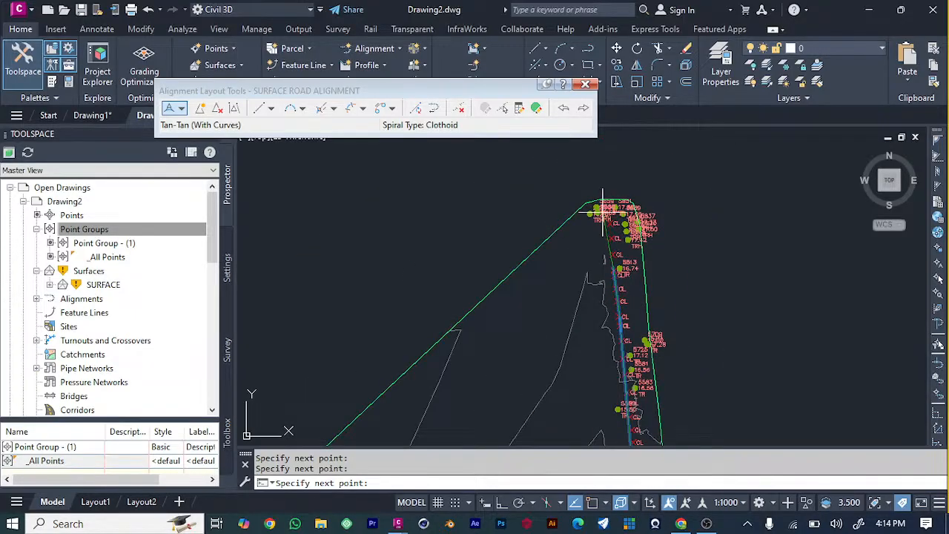
pyautogui.scroll(5, 619, 209)
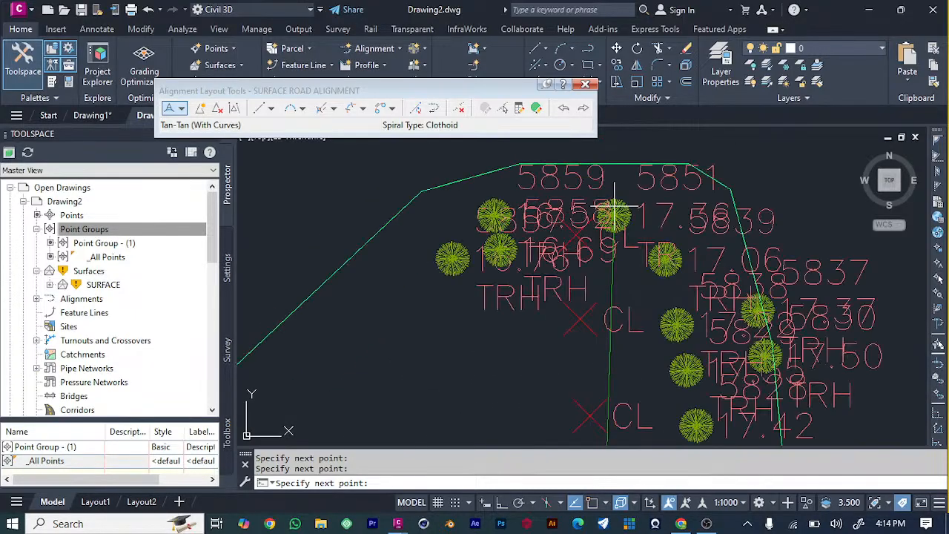
pyautogui.click(575, 226)
pyautogui.press('Escape')
# Step: Review the station and curve labels along the completed alignment, and close the alignment layout tools
pyautogui.scroll(-5, 627, 333)
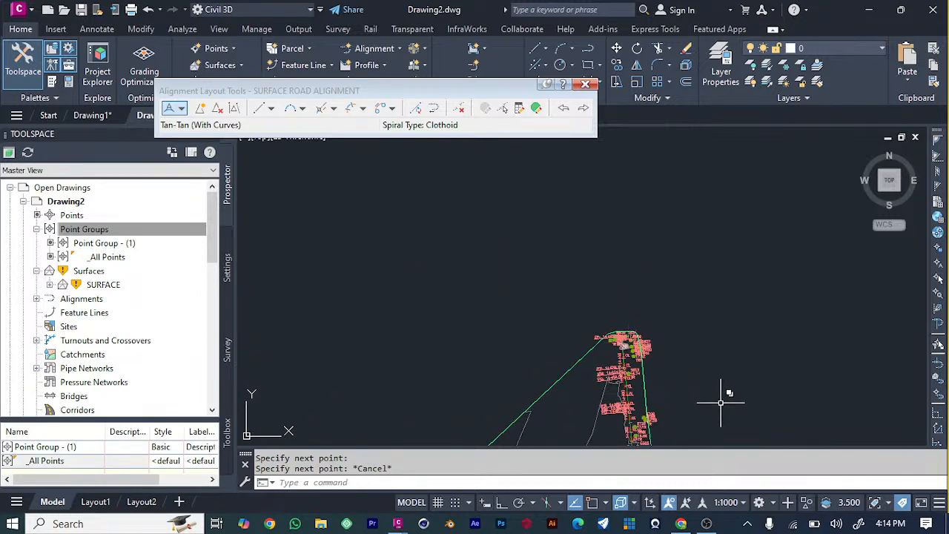
pyautogui.scroll(6, 719, 402)
pyautogui.scroll(-6, 619, 389)
pyautogui.scroll(5, 511, 360)
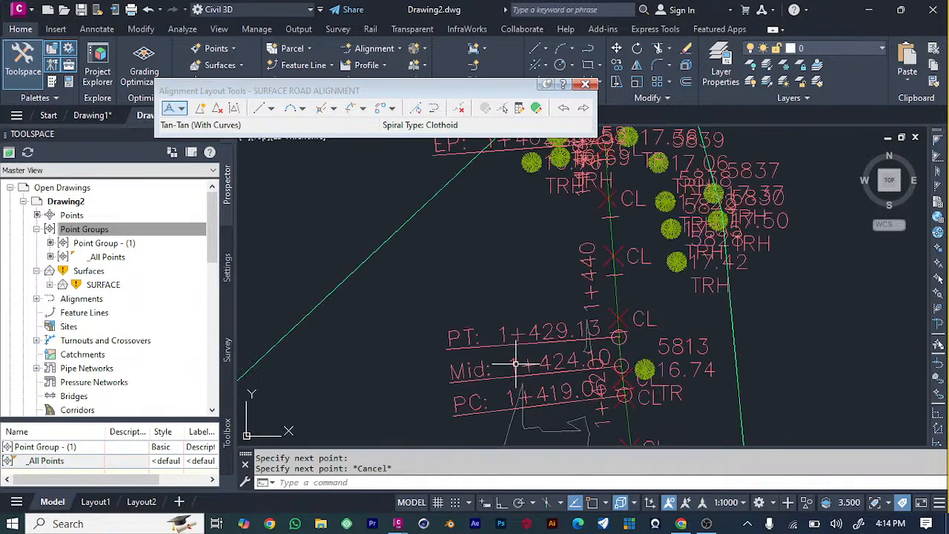
pyautogui.scroll(-5, 507, 356)
pyautogui.scroll(-3, 504, 345)
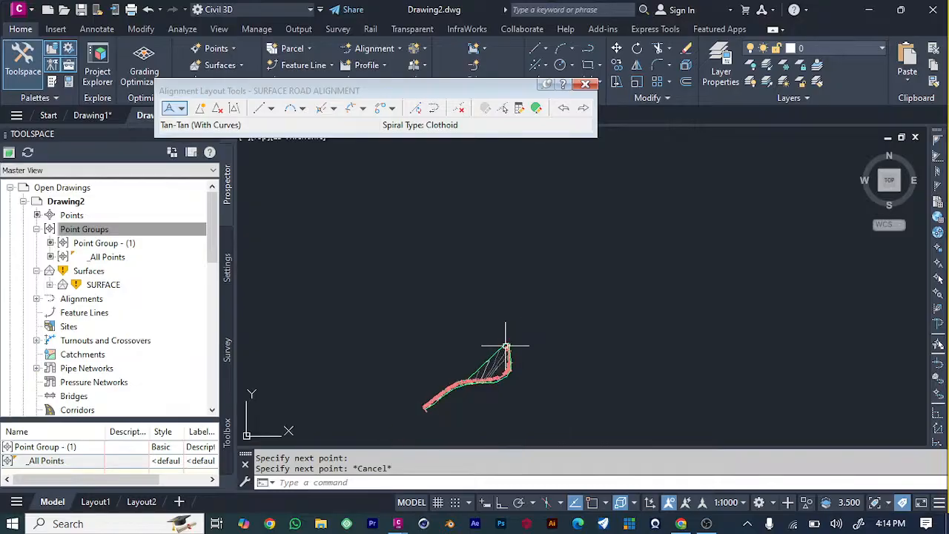
pyautogui.scroll(5, 423, 396)
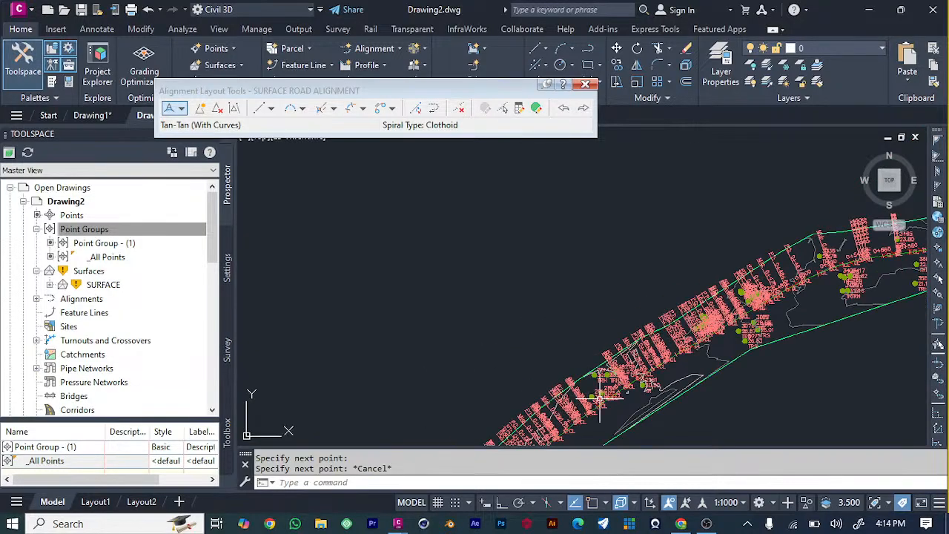
pyautogui.scroll(4, 629, 395)
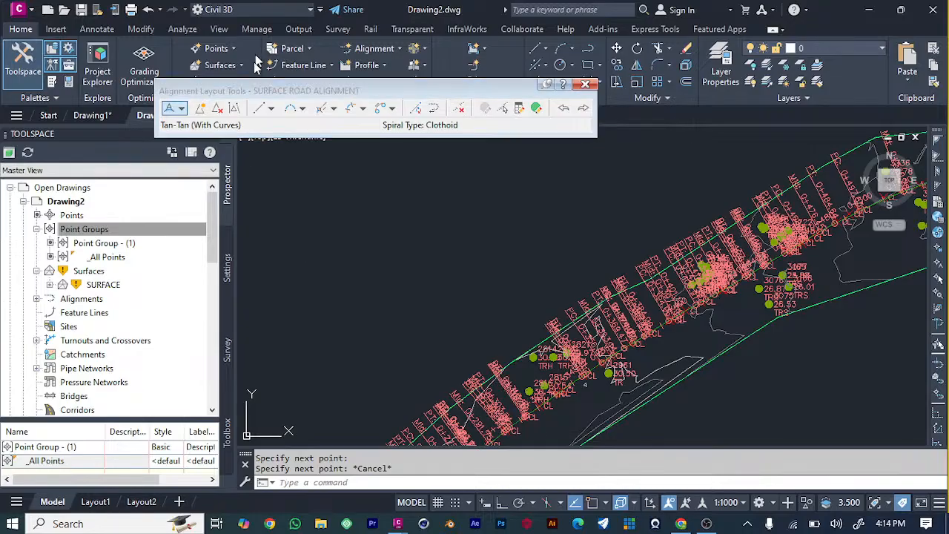
pyautogui.click(585, 84)
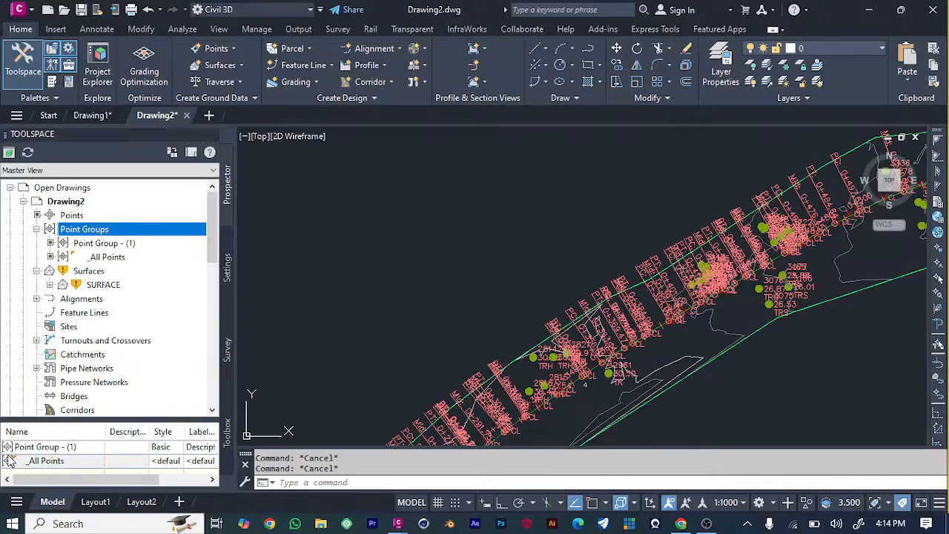
pyautogui.moveTo(9, 460)
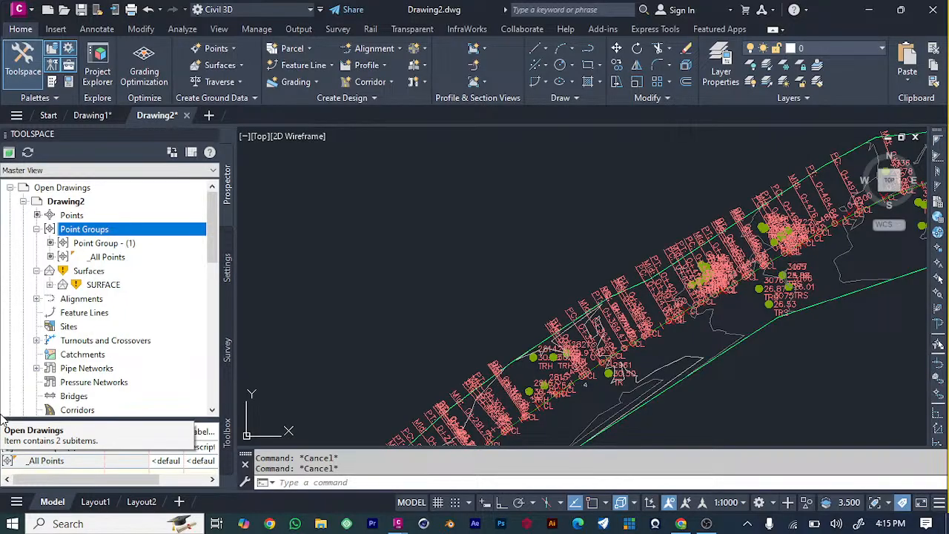
pyautogui.scroll(-2, 2, 418)
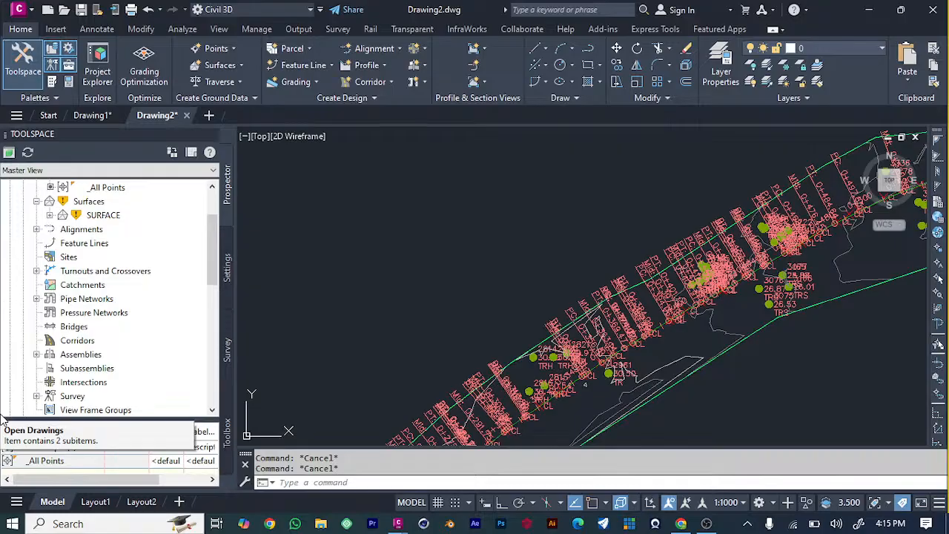
pyautogui.scroll(-3, 829, 231)
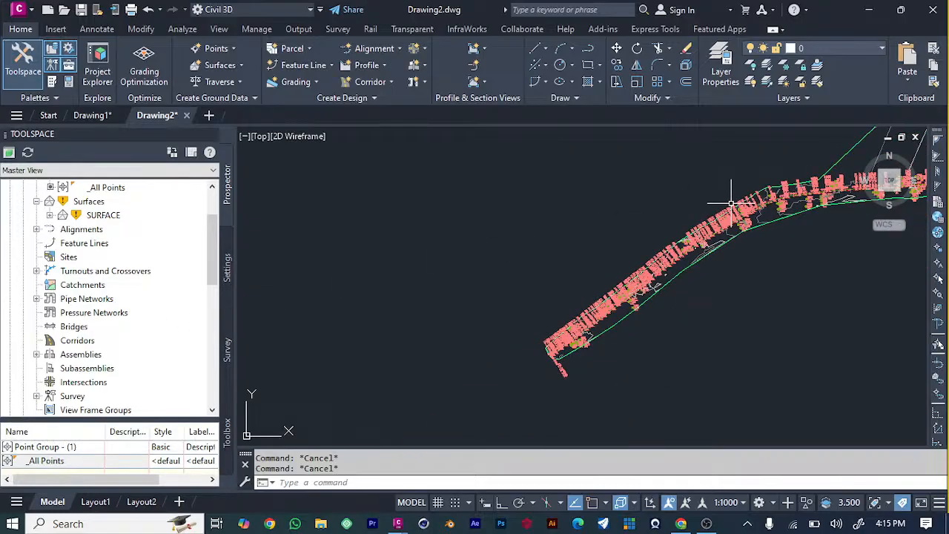
pyautogui.scroll(-3, 829, 230)
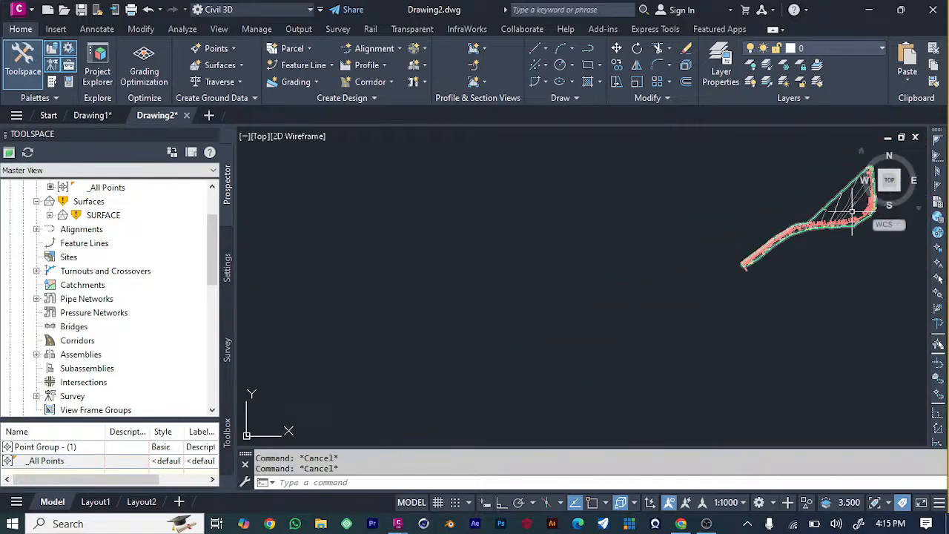
pyautogui.scroll(-3, 349, 305)
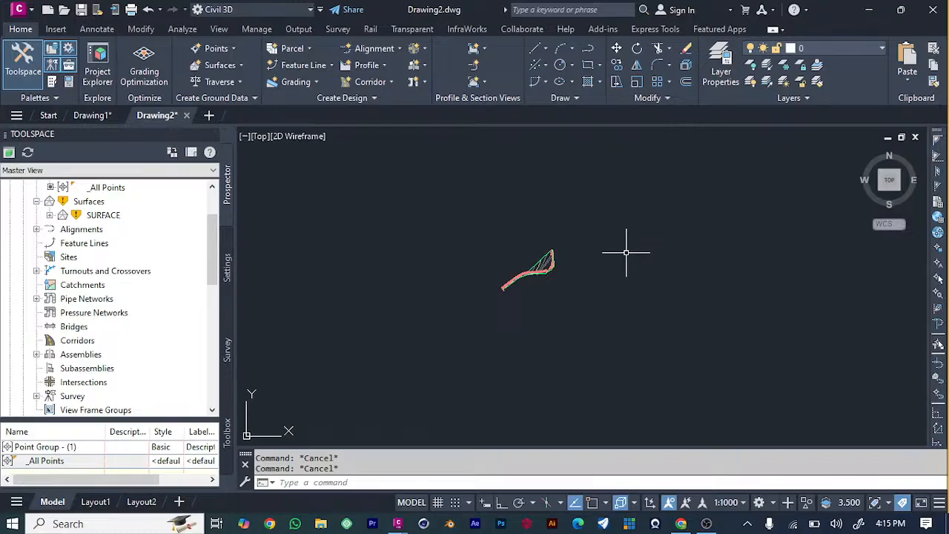
pyautogui.scroll(2, 625, 254)
pyautogui.scroll(6, 374, 289)
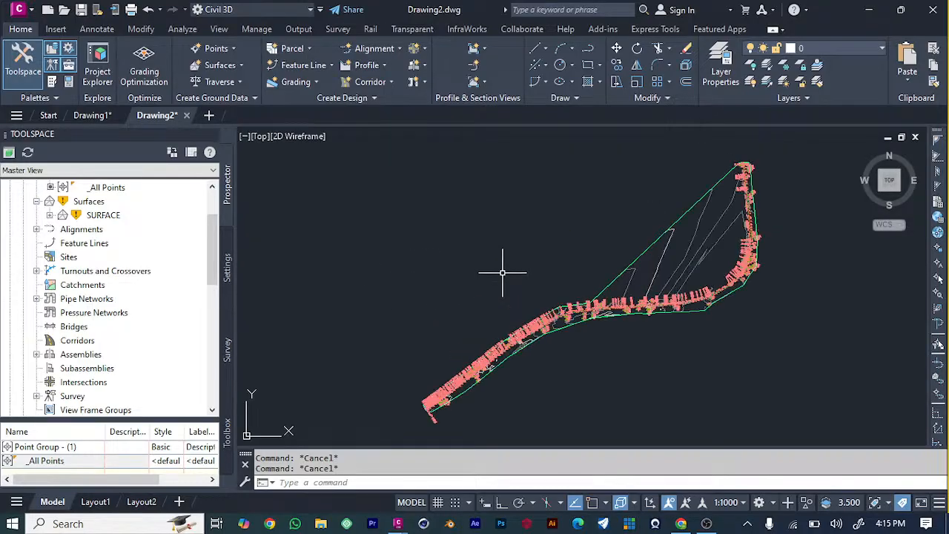
pyautogui.scroll(-3, 541, 268)
pyautogui.scroll(4, 682, 281)
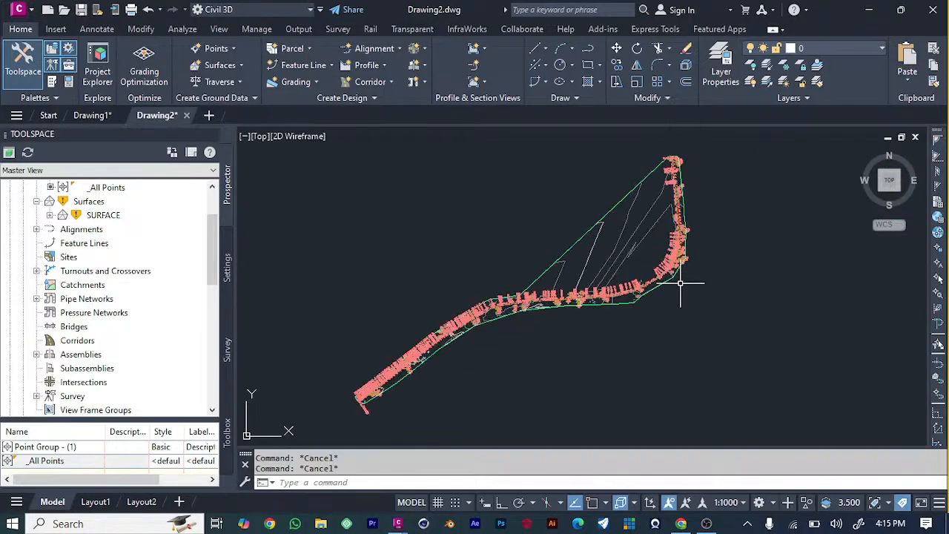
pyautogui.scroll(-2, 550, 311)
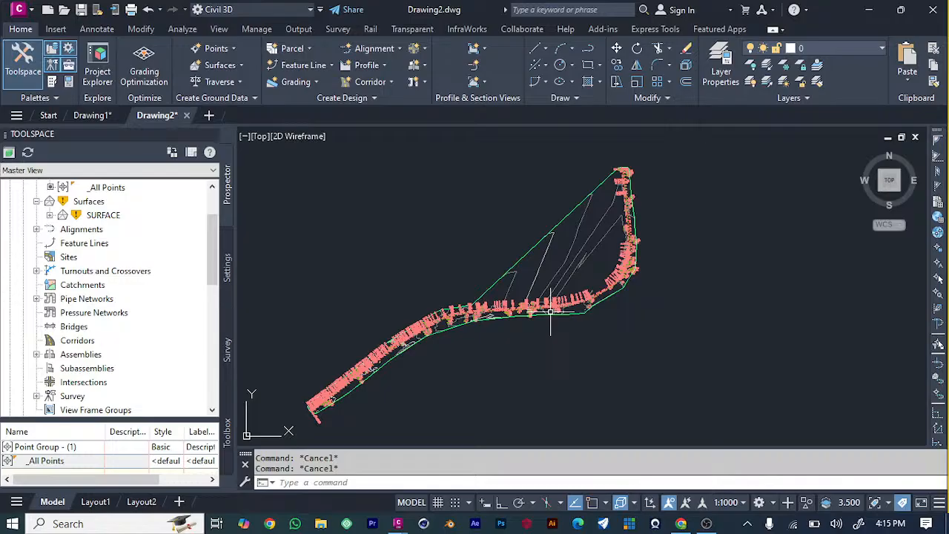
pyautogui.moveTo(550, 311)
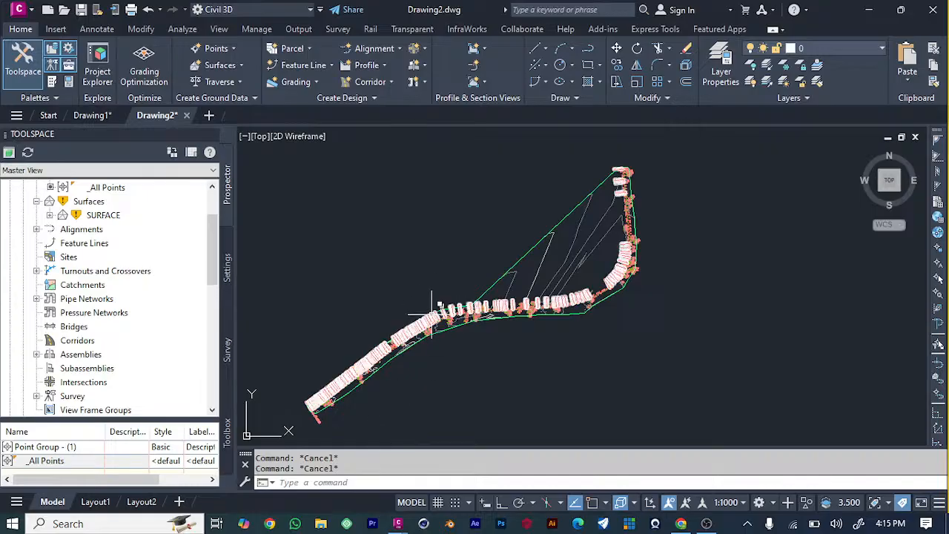
pyautogui.moveTo(431, 315)
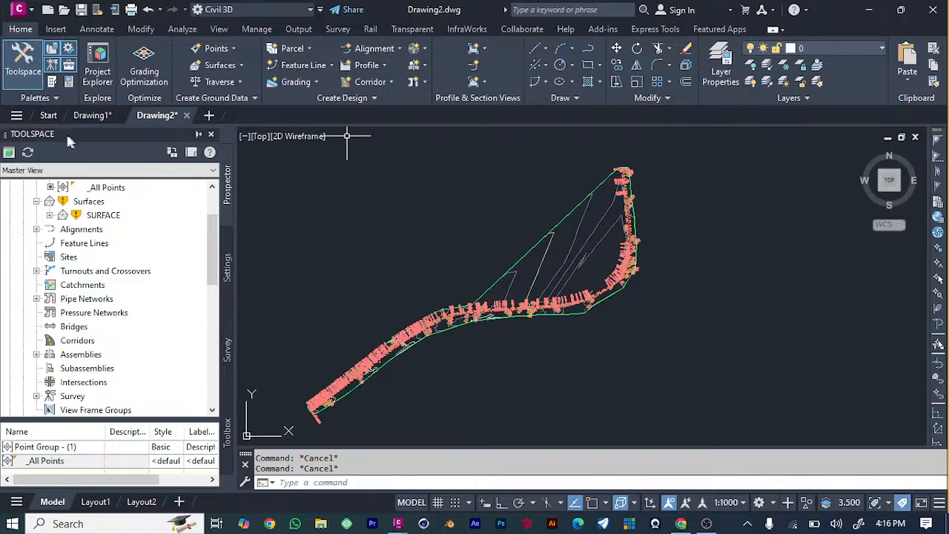
# Step: Create a surface profile along SURFACE ROAD ALIGNMENT, adding SURFACE to the profile list over the full station range
pyautogui.click(385, 65)
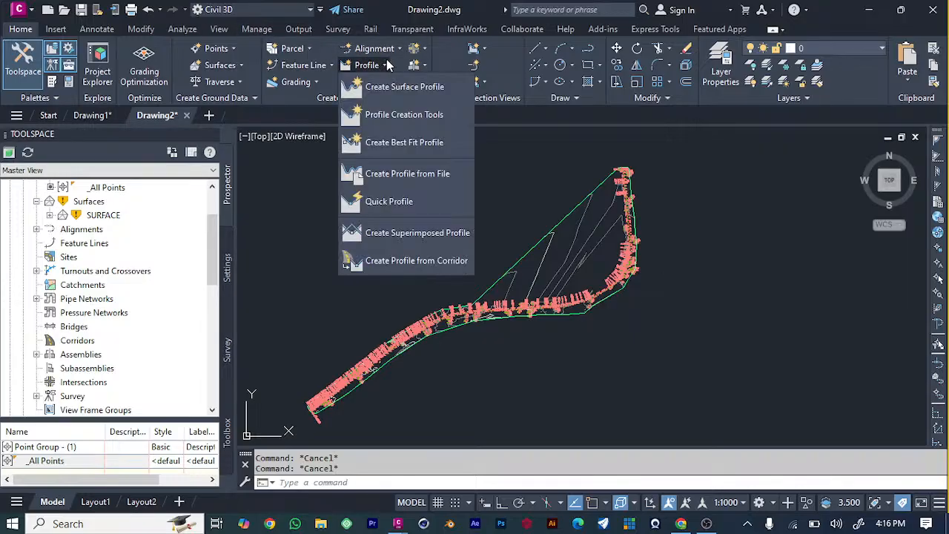
pyautogui.click(407, 84)
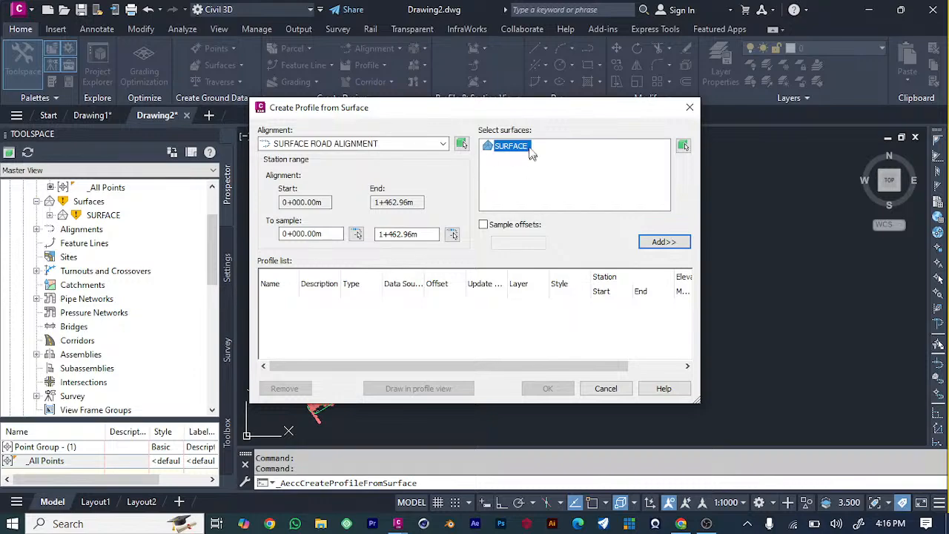
pyautogui.click(398, 144)
pyautogui.click(398, 144)
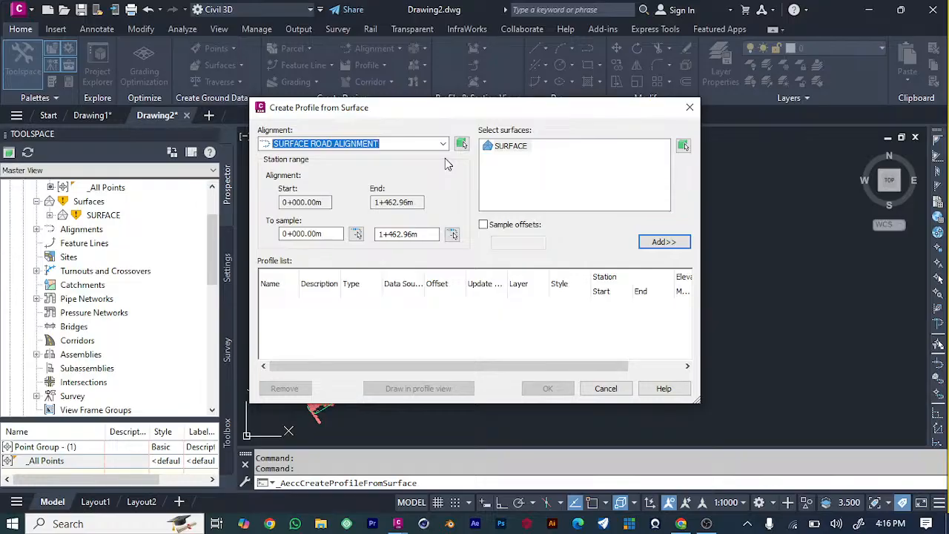
pyautogui.moveTo(478, 110)
pyautogui.mouseDown()
pyautogui.moveTo(724, 176)
pyautogui.moveTo(726, 126)
pyautogui.moveTo(894, 178)
pyautogui.moveTo(860, 152)
pyautogui.moveTo(507, 108)
pyautogui.moveTo(498, 123)
pyautogui.mouseUp()
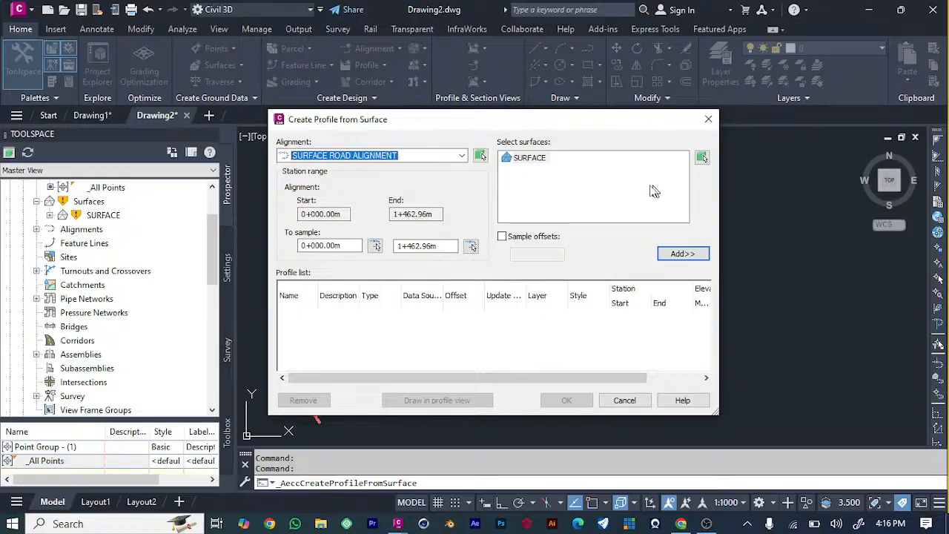
pyautogui.click(682, 255)
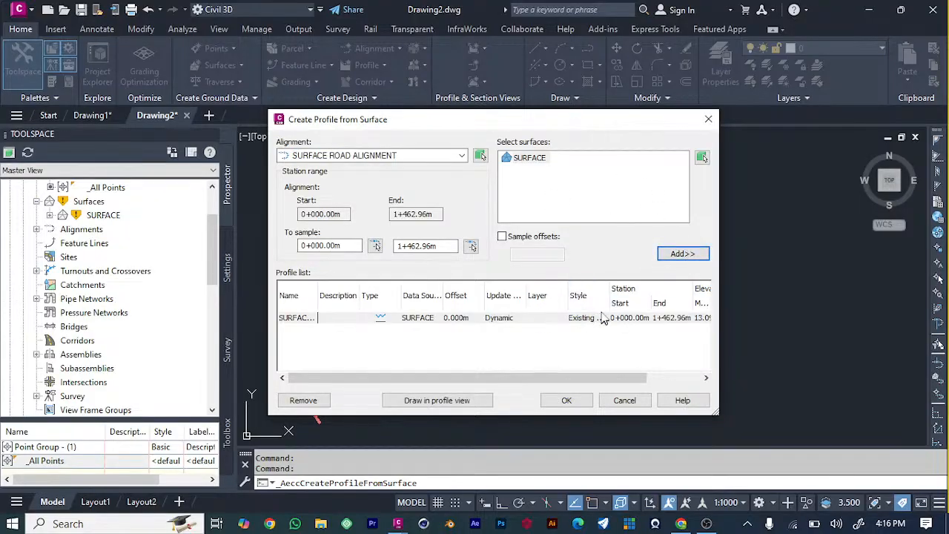
# Step: Create a profile view for SURFACE ROAD ALIGNMENT with the default view settings and EG-FG Elevations and Stations bands, placed east of the surface
pyautogui.click(452, 401)
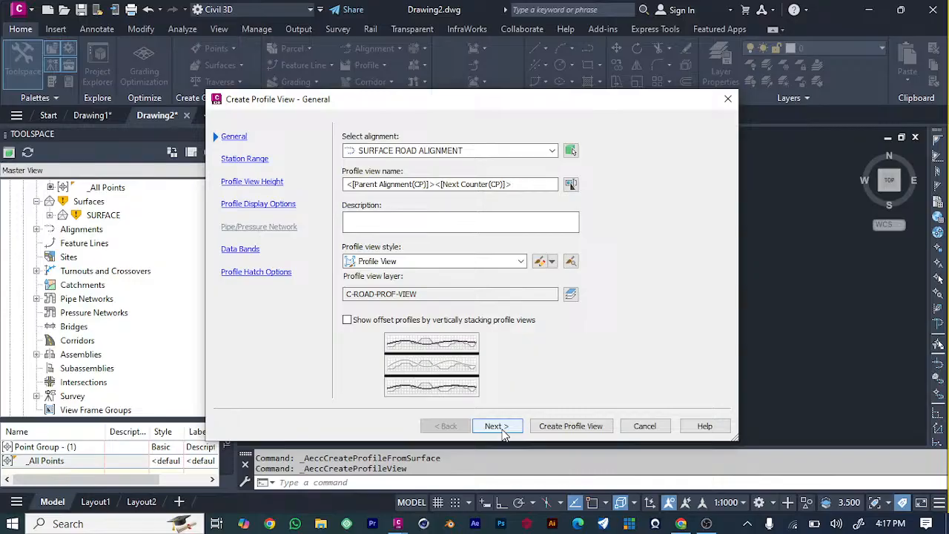
pyautogui.click(496, 427)
pyautogui.click(496, 426)
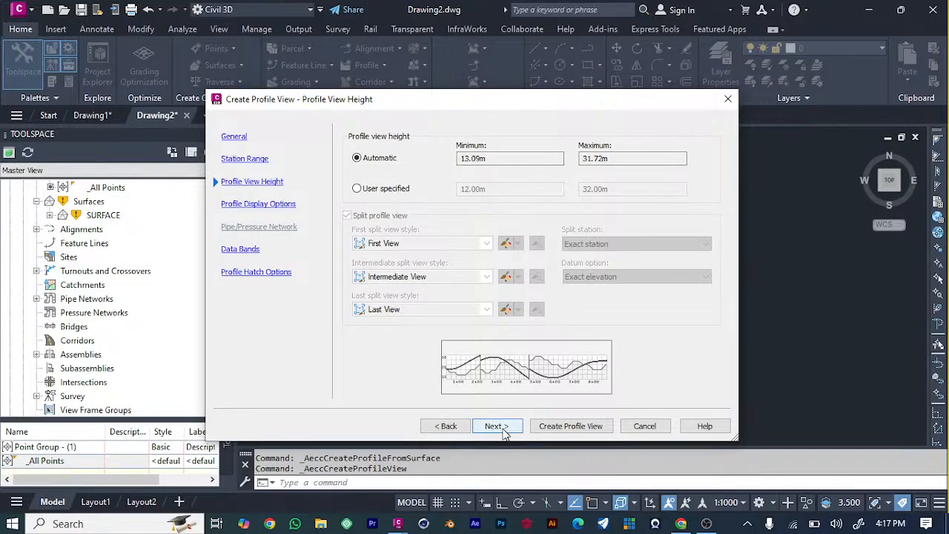
pyautogui.click(496, 427)
pyautogui.click(506, 434)
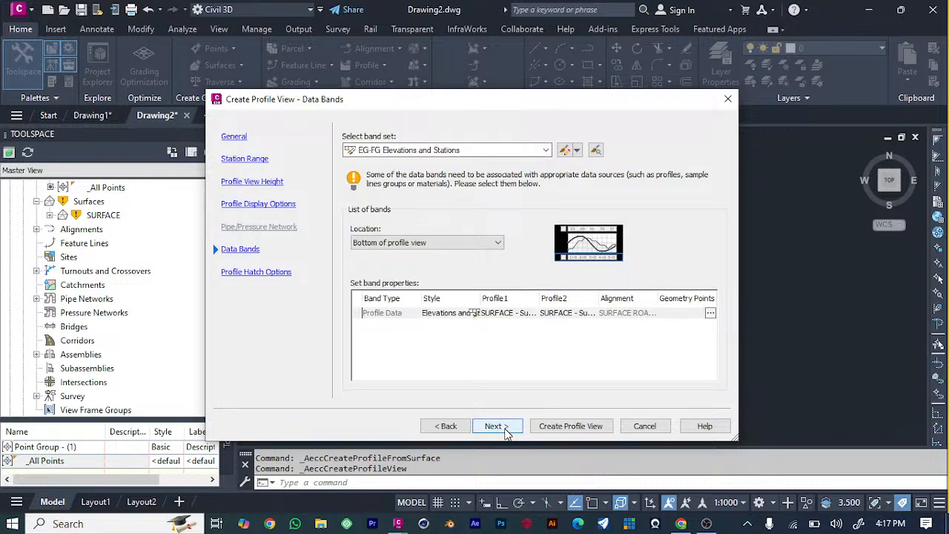
pyautogui.click(506, 433)
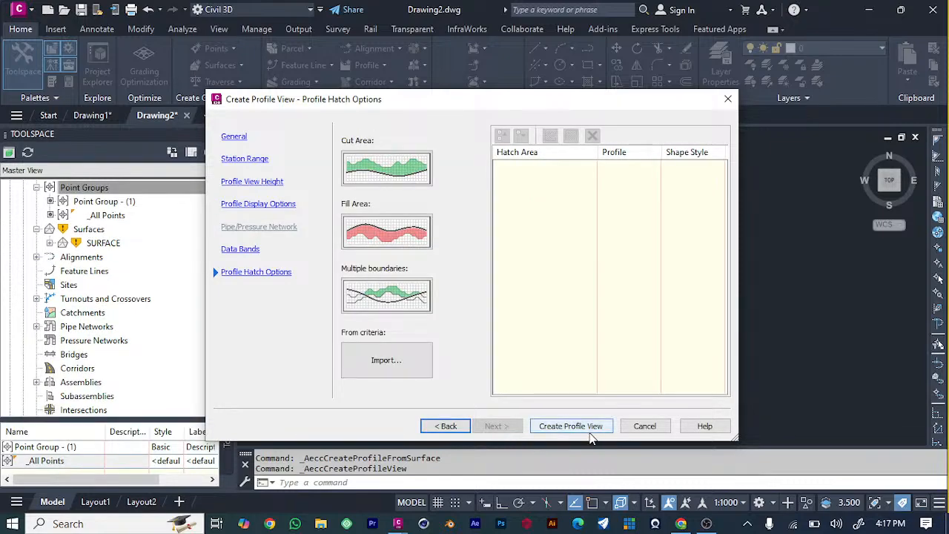
pyautogui.click(570, 426)
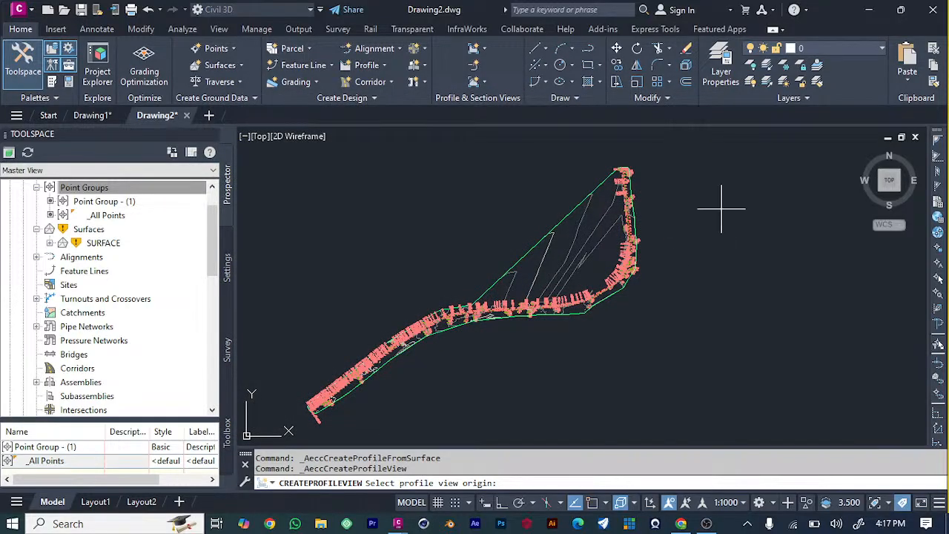
pyautogui.click(720, 213)
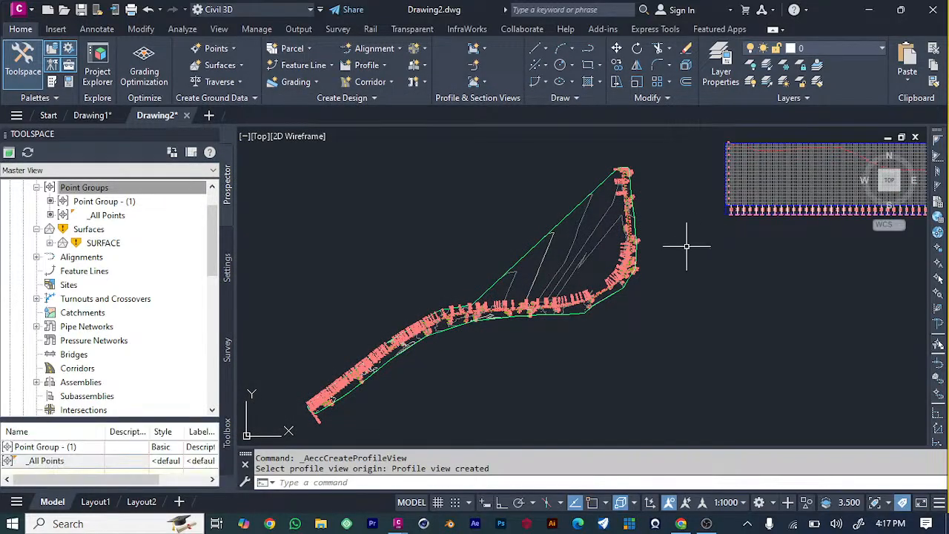
# Step: Examine the new profile view's grid, elevation and station bands and ground line, and select the surface profile
pyautogui.scroll(-4, 741, 319)
pyautogui.scroll(6, 890, 269)
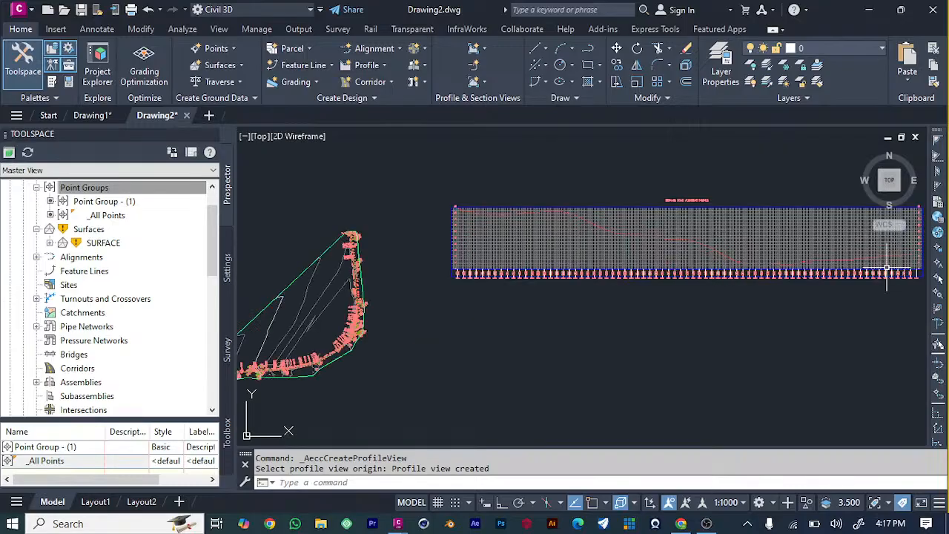
pyautogui.scroll(-3, 645, 312)
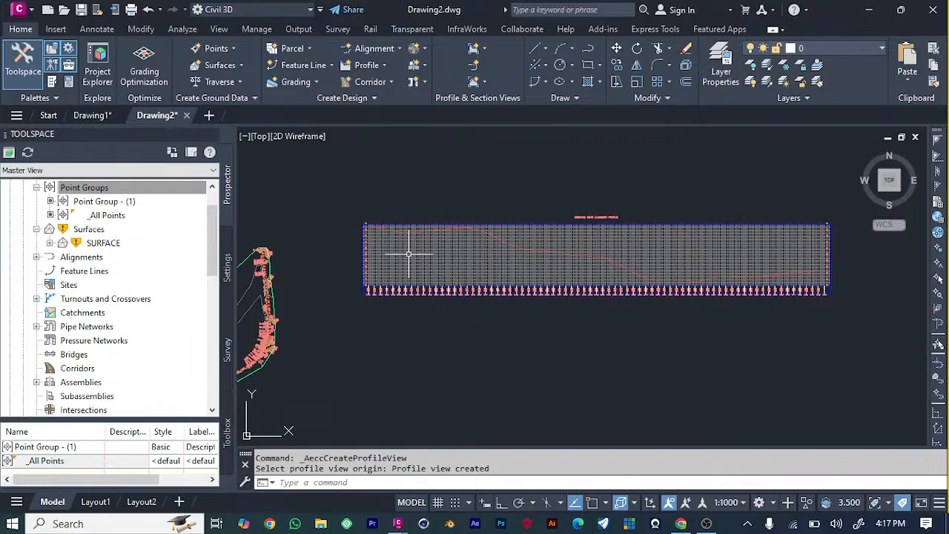
pyautogui.scroll(6, 633, 281)
pyautogui.scroll(-2, 633, 282)
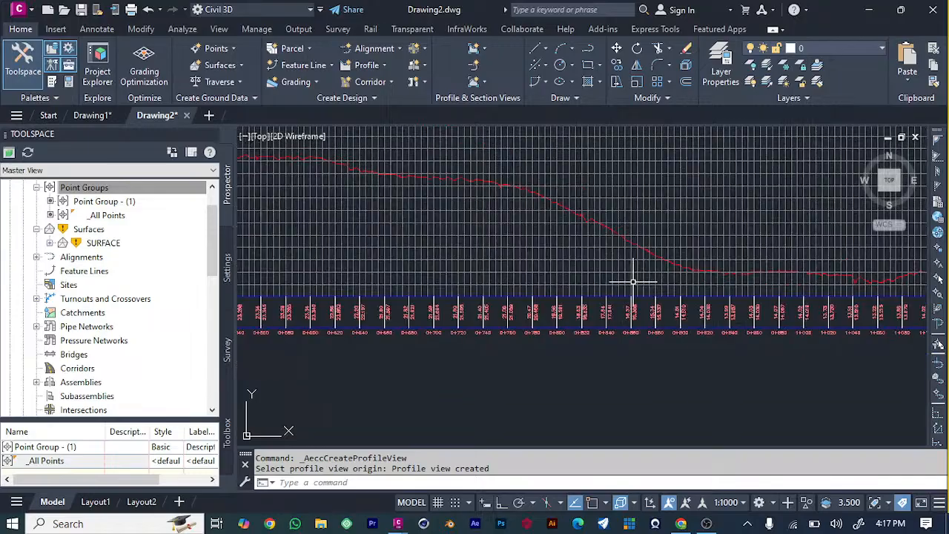
pyautogui.scroll(4, 441, 197)
pyautogui.scroll(-2, 441, 198)
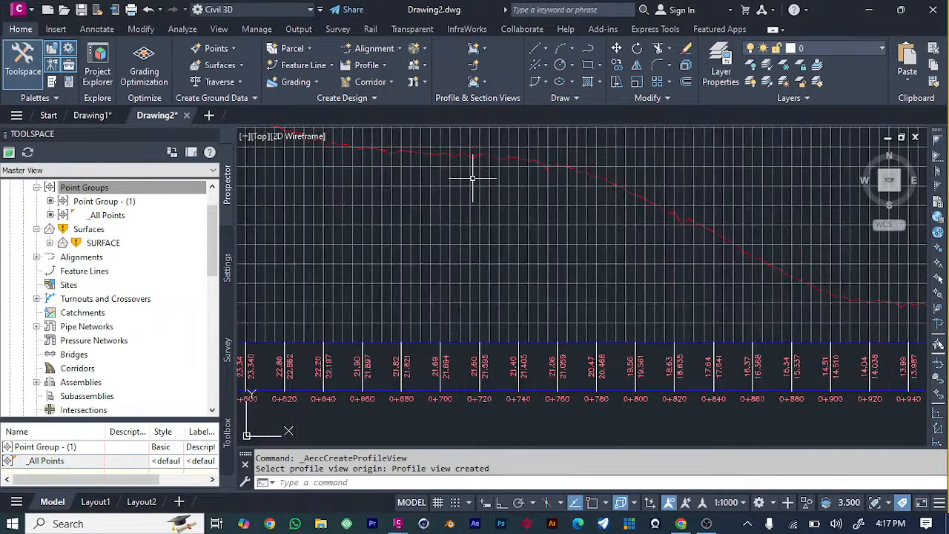
pyautogui.click(611, 182)
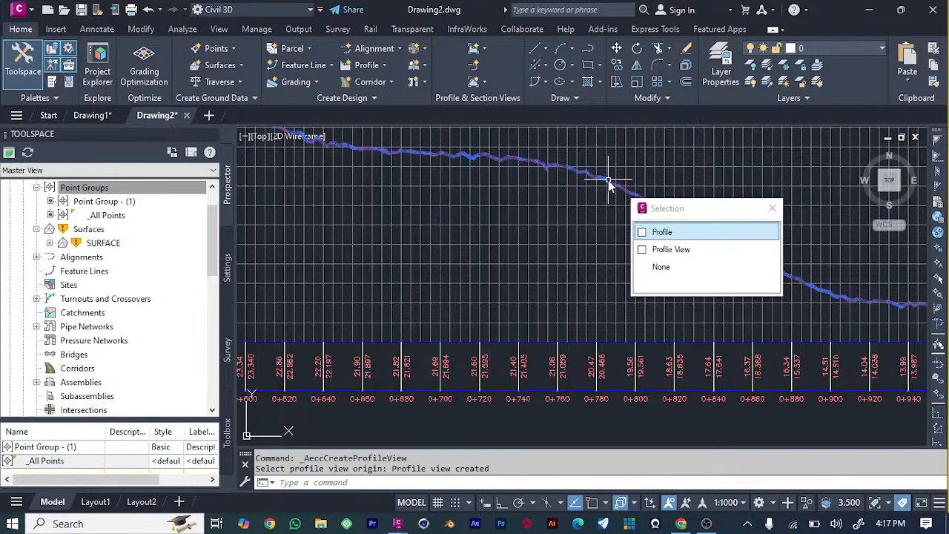
pyautogui.click(662, 232)
pyautogui.click(712, 197)
pyautogui.scroll(-3, 564, 271)
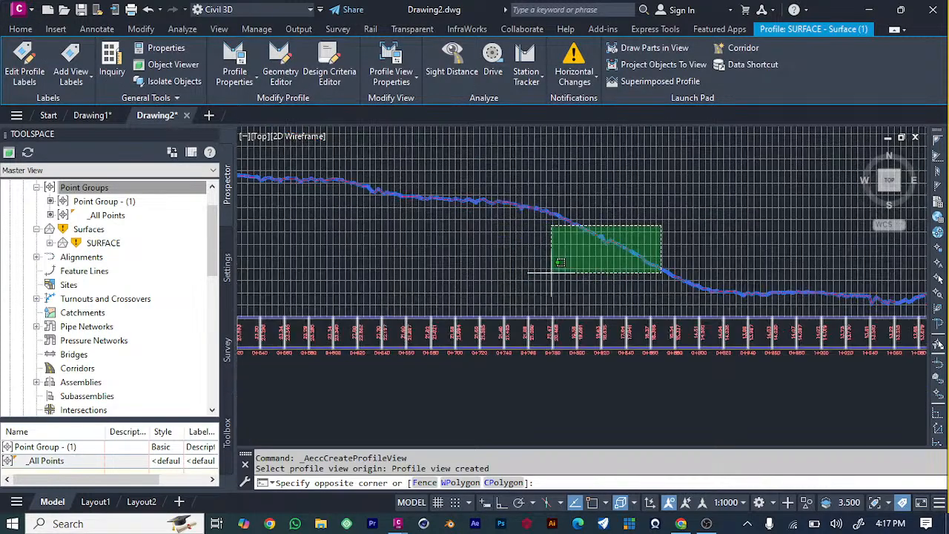
pyautogui.scroll(-4, 585, 269)
pyautogui.click(648, 331)
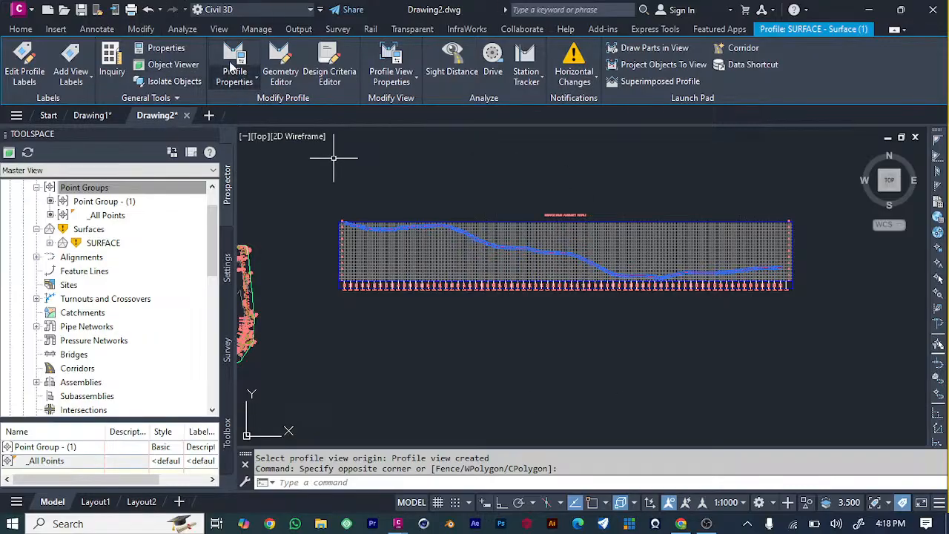
# Step: Create a layout profile in the SURFACE ROAD ALIGNMENT profile view, using the Design Profile style and Complete Label Set
pyautogui.click(22, 29)
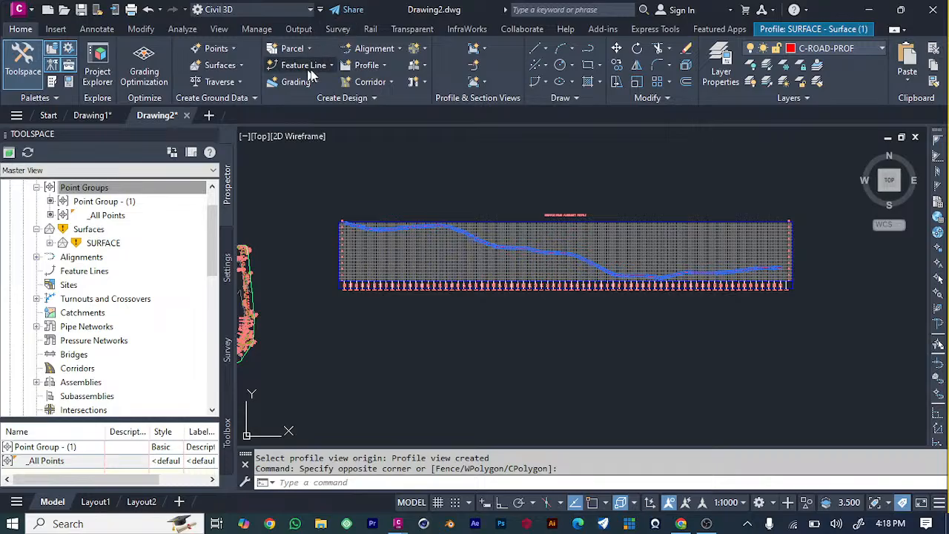
pyautogui.click(398, 49)
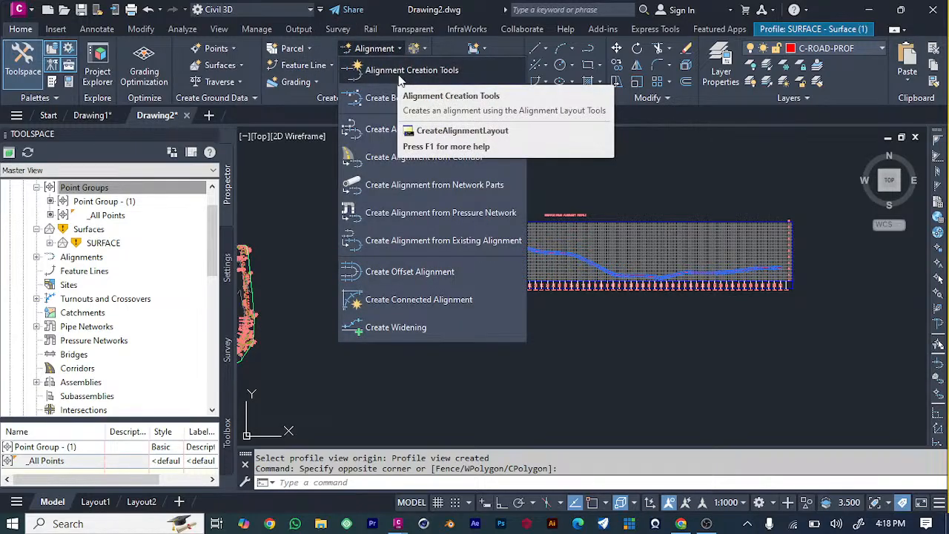
pyautogui.click(300, 155)
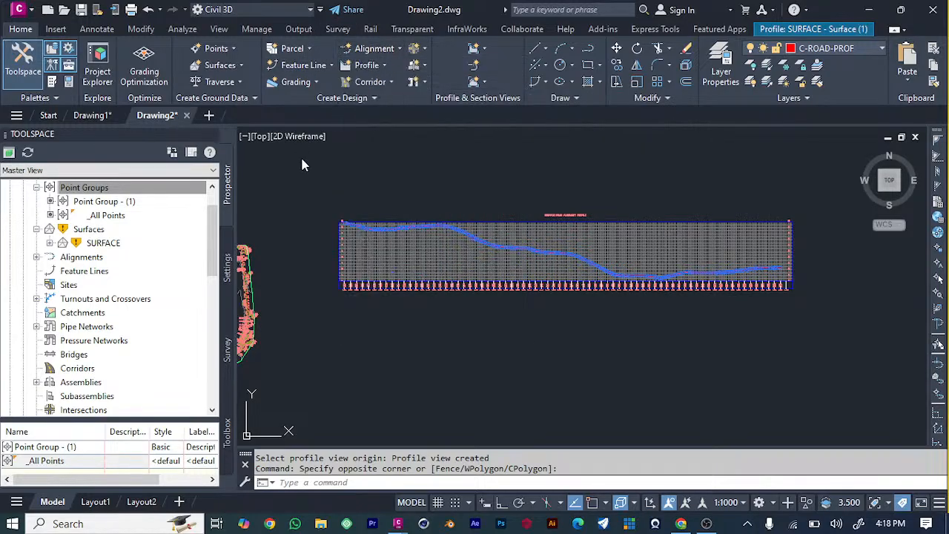
pyautogui.click(383, 65)
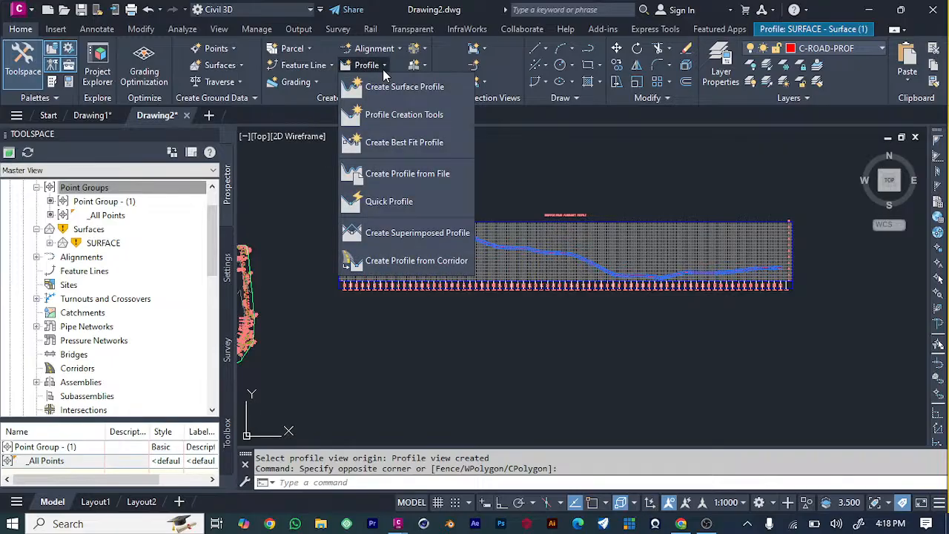
pyautogui.click(398, 119)
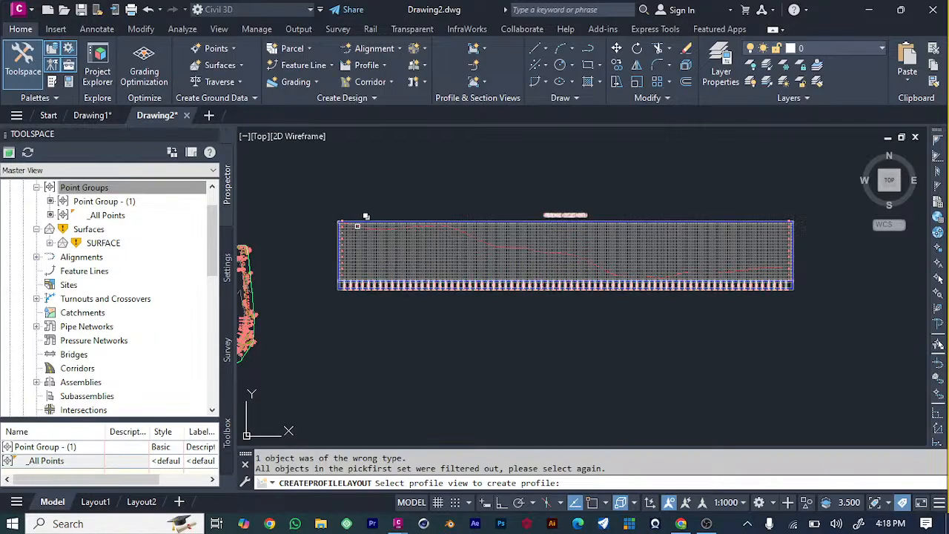
pyautogui.scroll(-4, 325, 239)
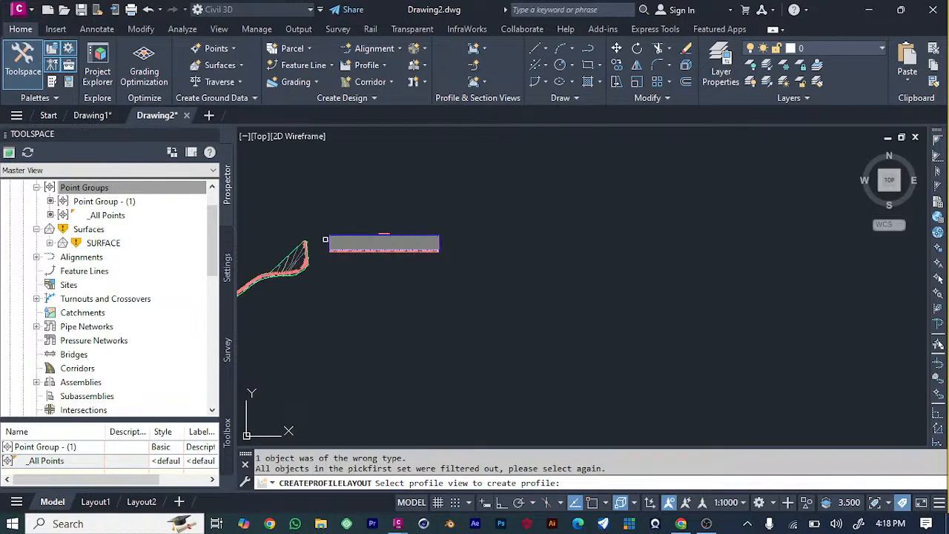
pyautogui.scroll(6, 287, 281)
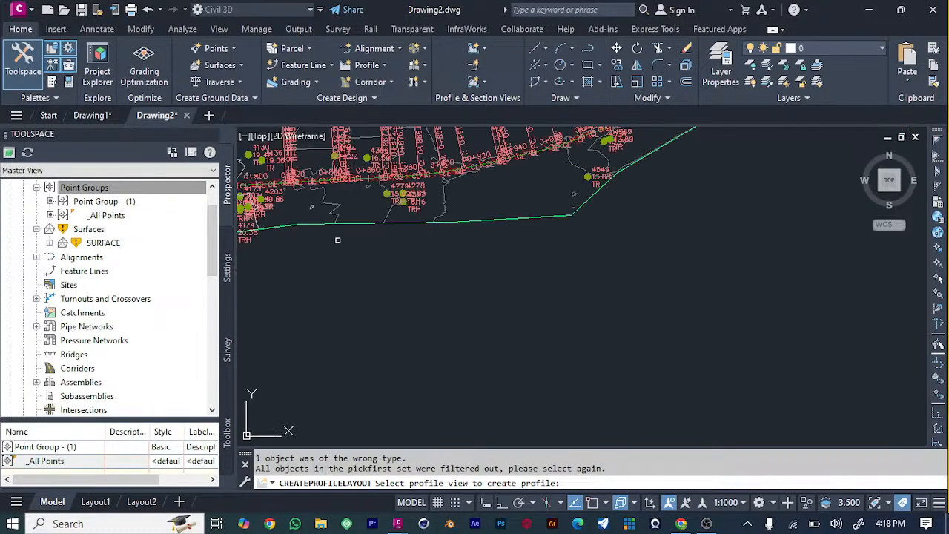
pyautogui.click(353, 169)
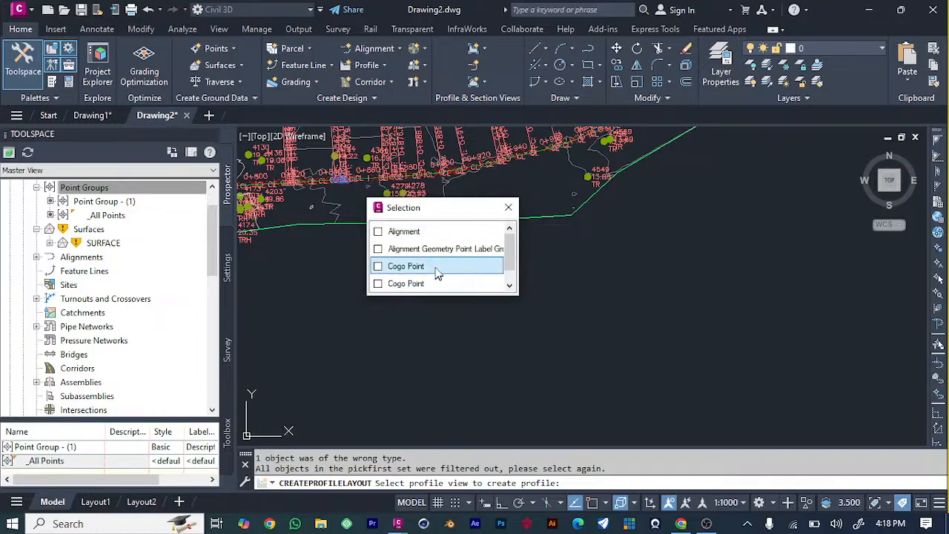
pyautogui.click(427, 233)
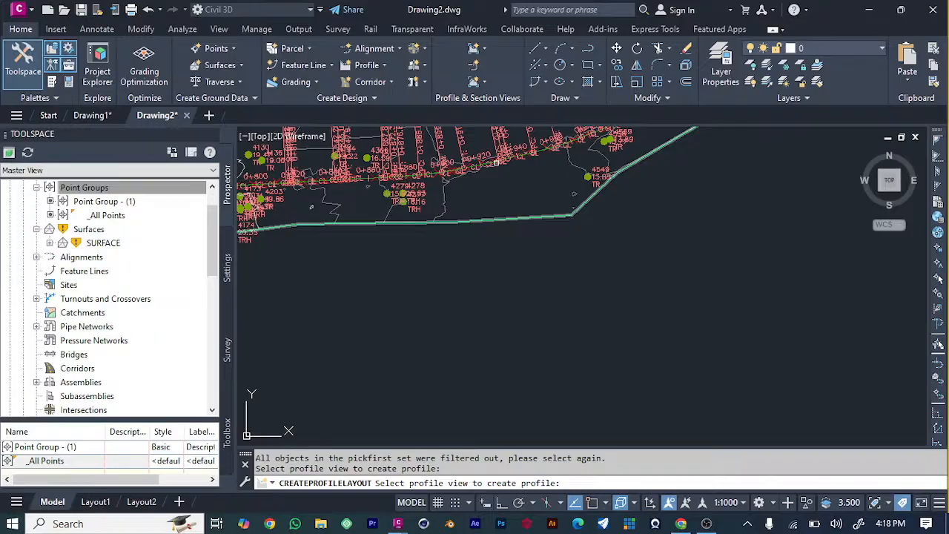
pyautogui.scroll(-5, 682, 252)
pyautogui.scroll(6, 776, 187)
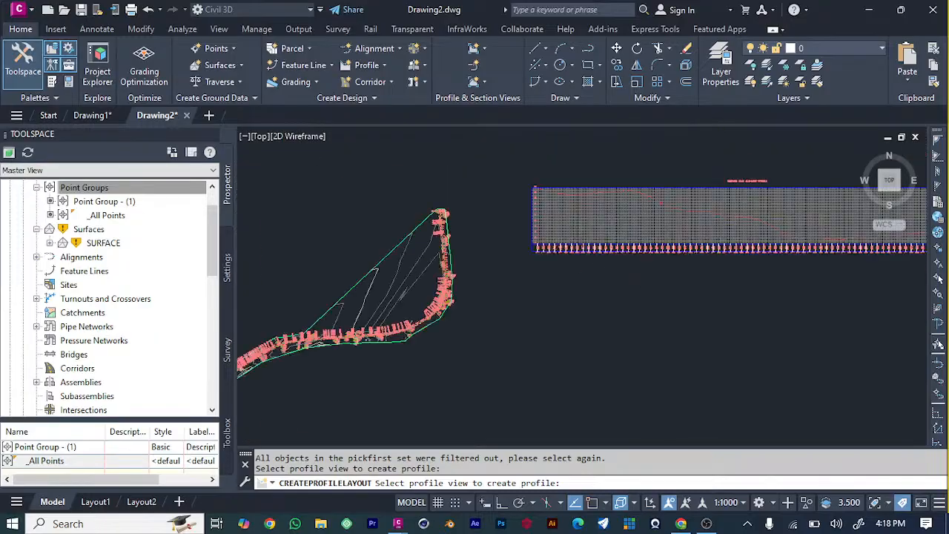
pyautogui.click(644, 228)
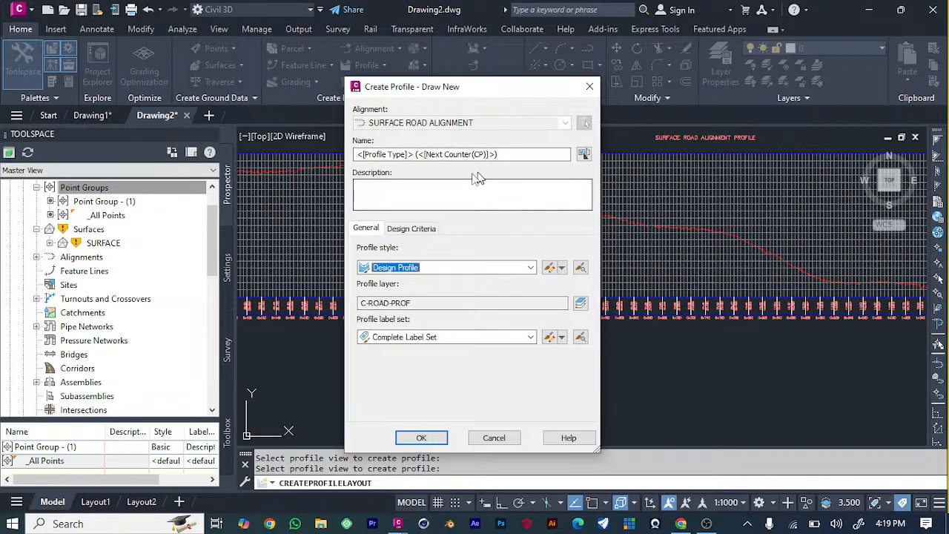
pyautogui.click(421, 437)
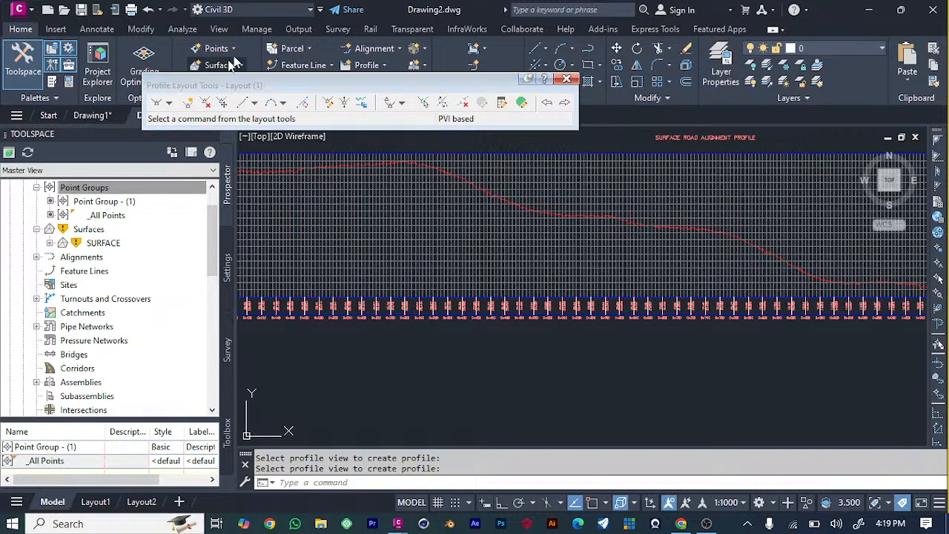
# Step: Draw design profile tangents with curves from about elevation 30 at the profile view's start, following the descending ground line to about mid-length
pyautogui.click(169, 102)
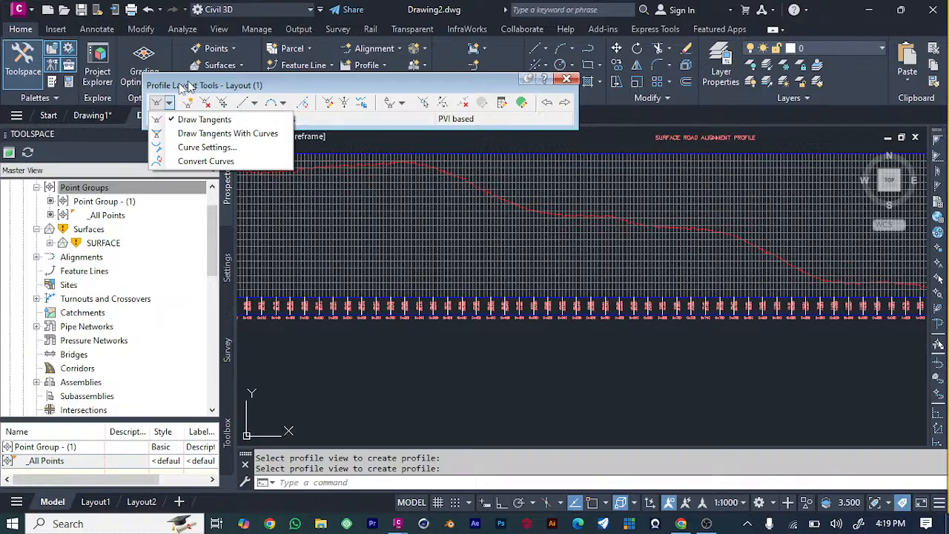
pyautogui.click(205, 135)
pyautogui.scroll(-5, 400, 222)
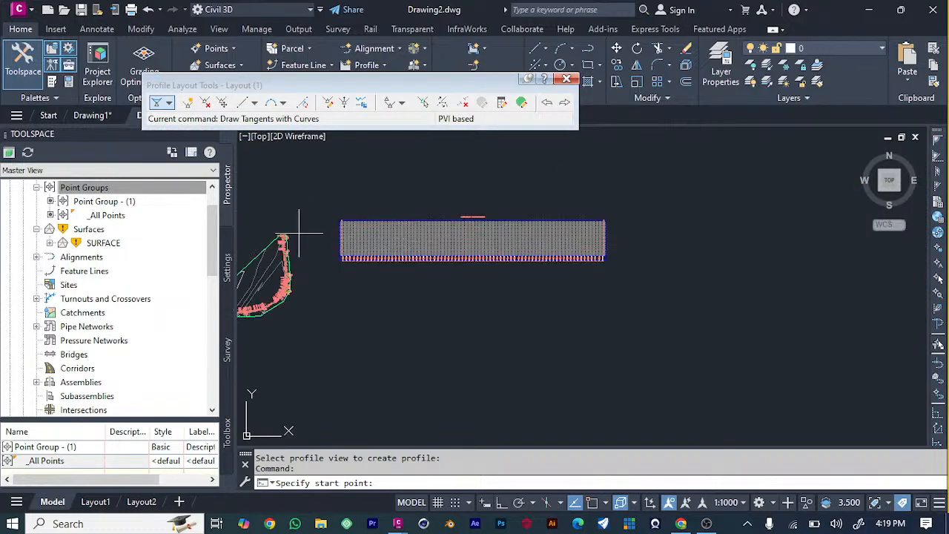
pyautogui.scroll(3, 334, 230)
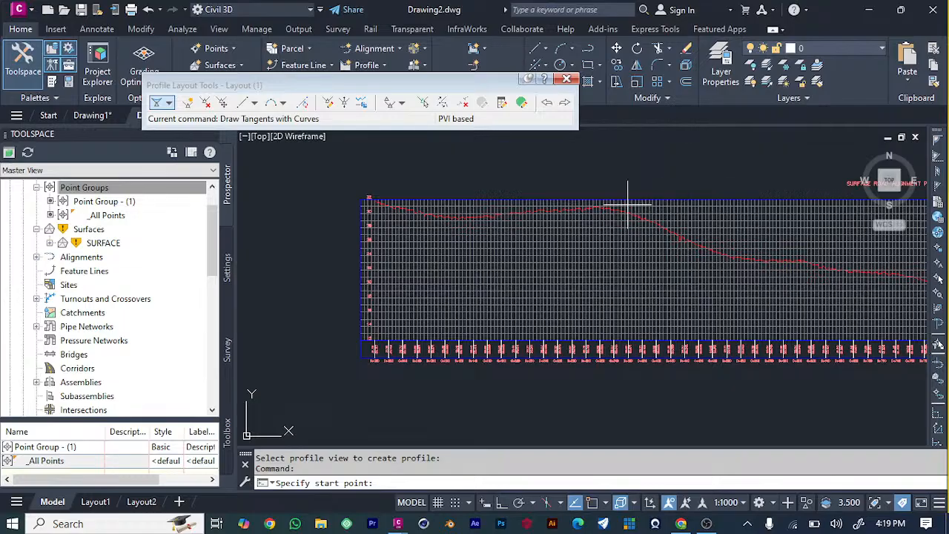
pyautogui.click(368, 212)
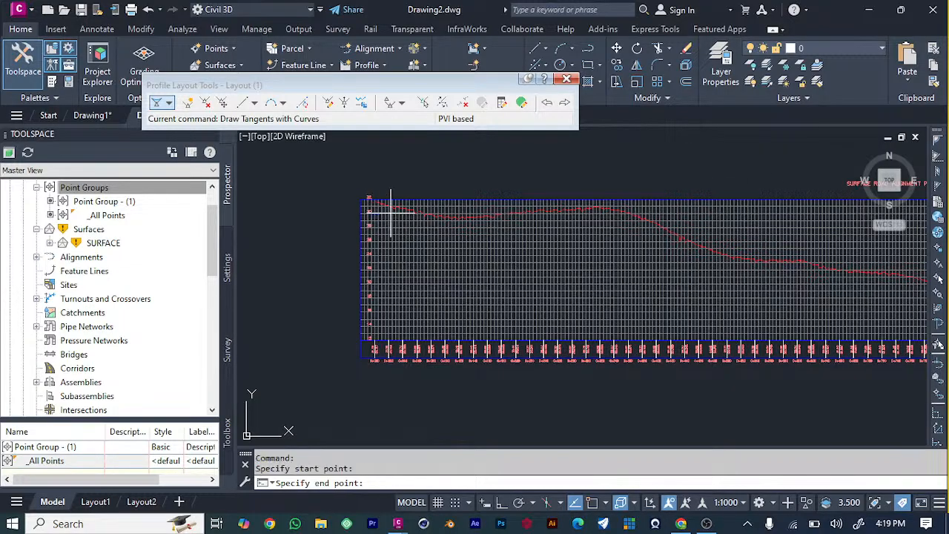
pyautogui.click(454, 221)
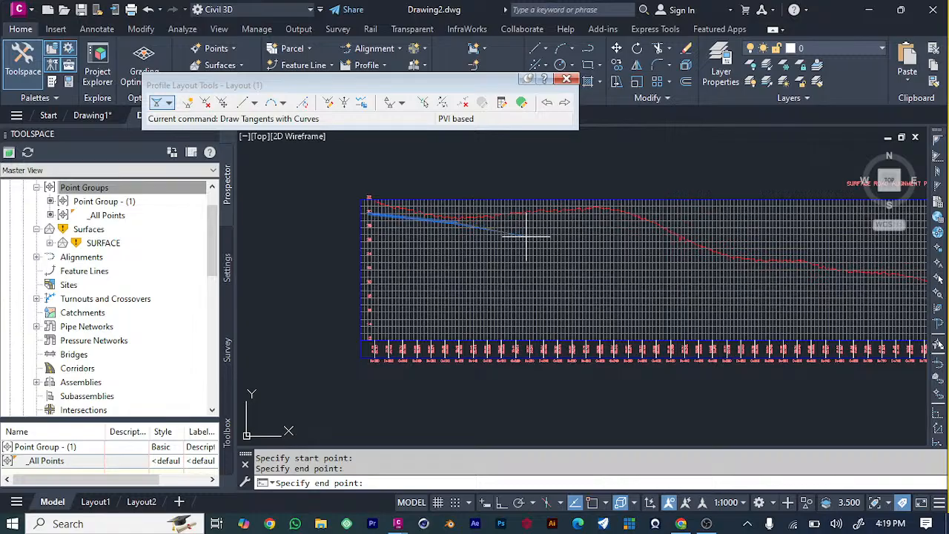
pyautogui.click(556, 227)
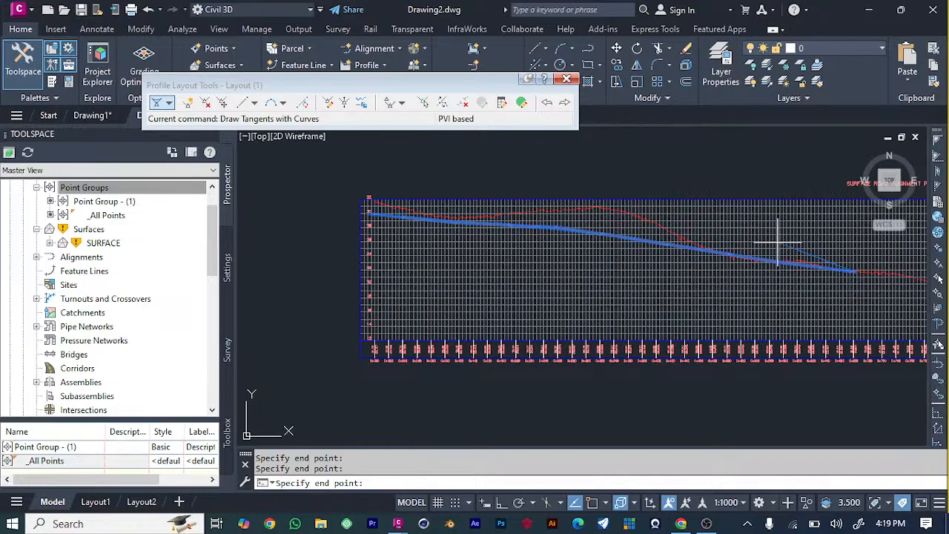
# Step: Continue the design profile tangents along the ground line through the low point to the profile view's far end, and finish drawing
pyautogui.scroll(-3, 771, 278)
pyautogui.scroll(3, 859, 275)
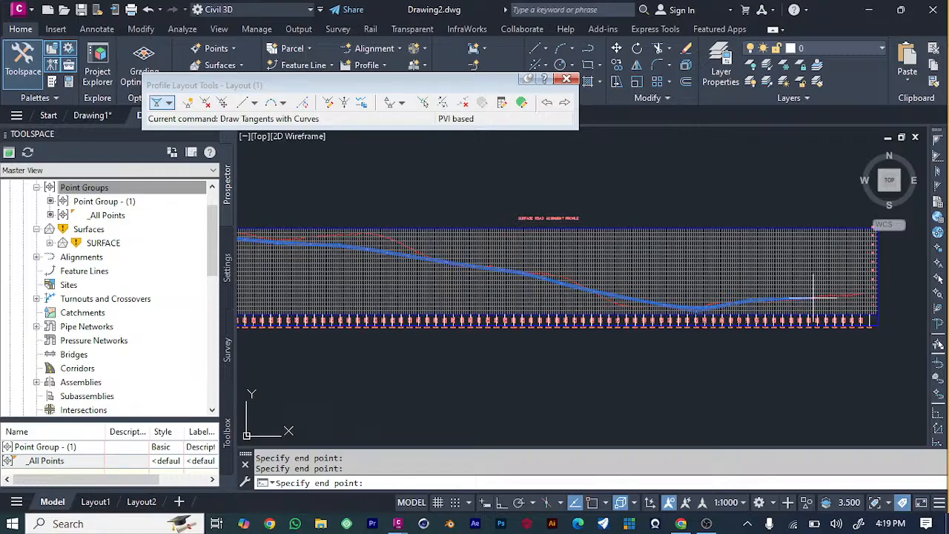
pyautogui.click(873, 290)
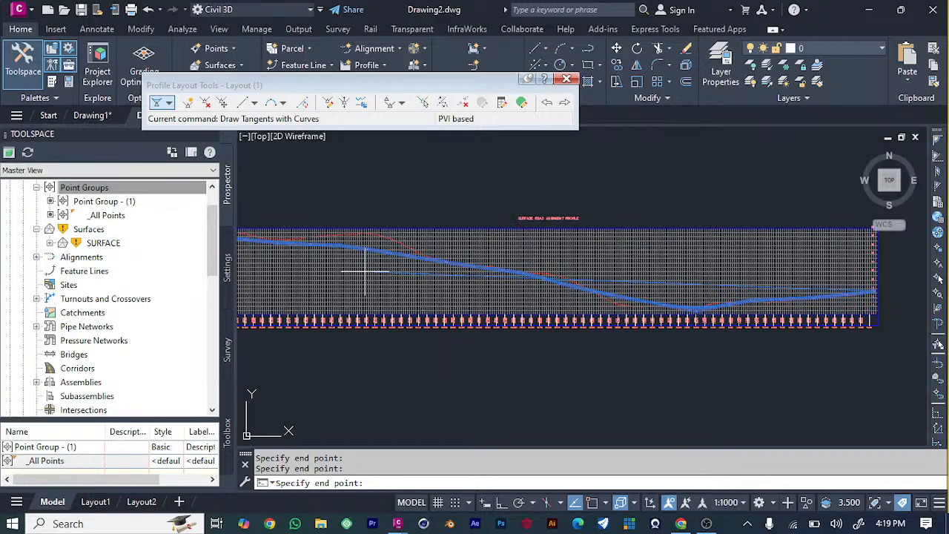
pyautogui.scroll(-4, 515, 291)
pyautogui.scroll(8, 408, 289)
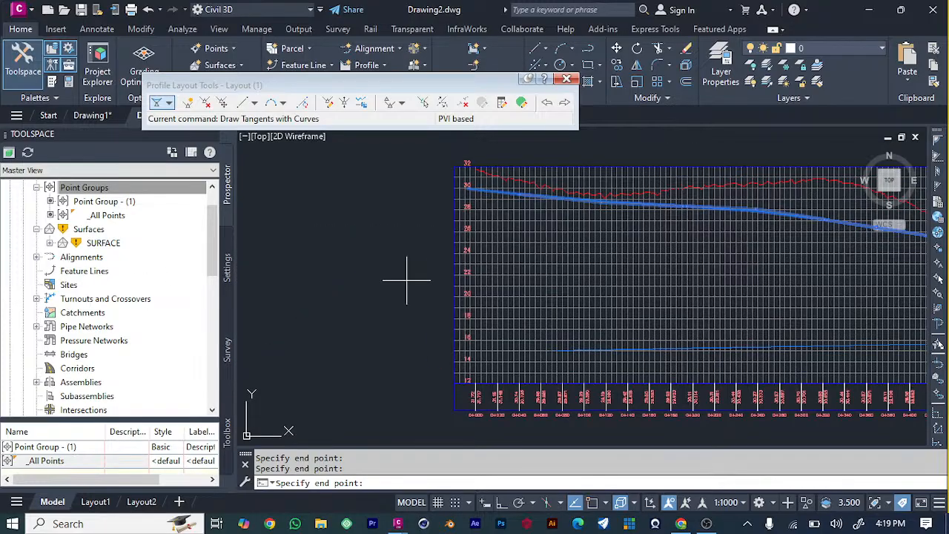
pyautogui.scroll(-3, 404, 276)
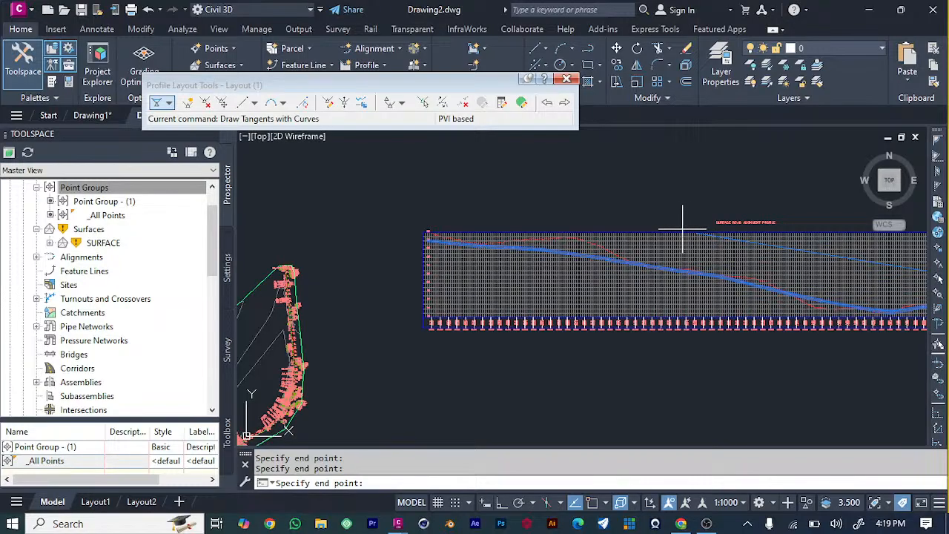
pyautogui.press('Escape')
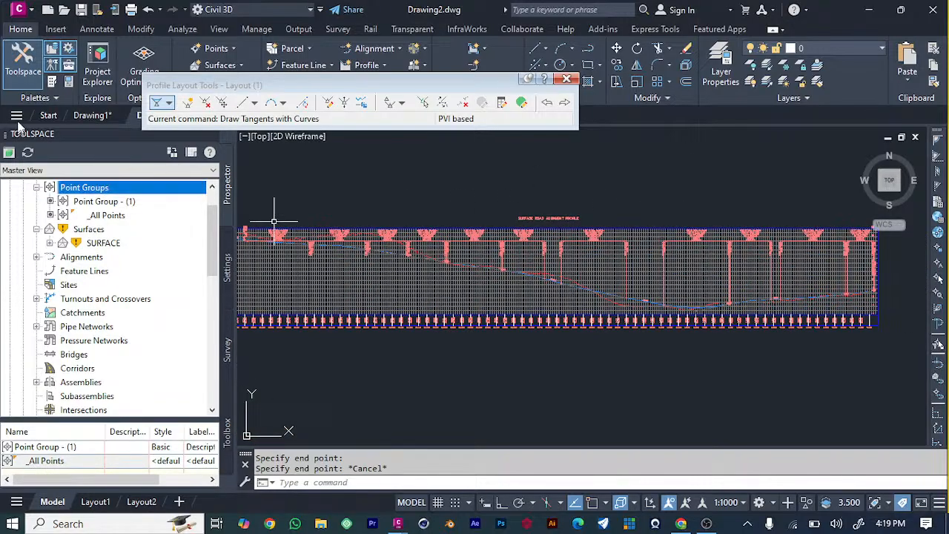
# Step: Examine the finished design profile's curve labels and its course relative to the ground line along the profile view
pyautogui.scroll(-3, 511, 349)
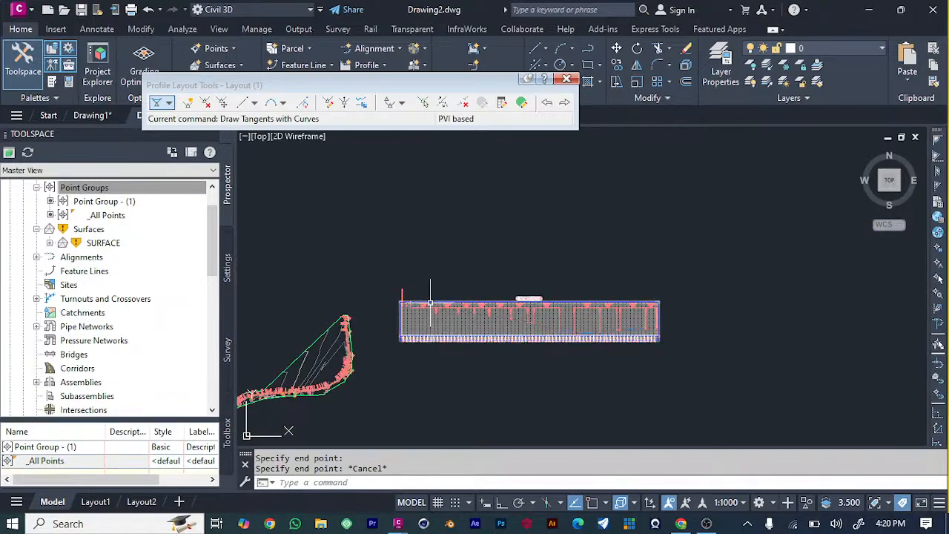
pyautogui.scroll(6, 430, 302)
pyautogui.scroll(-2, 455, 339)
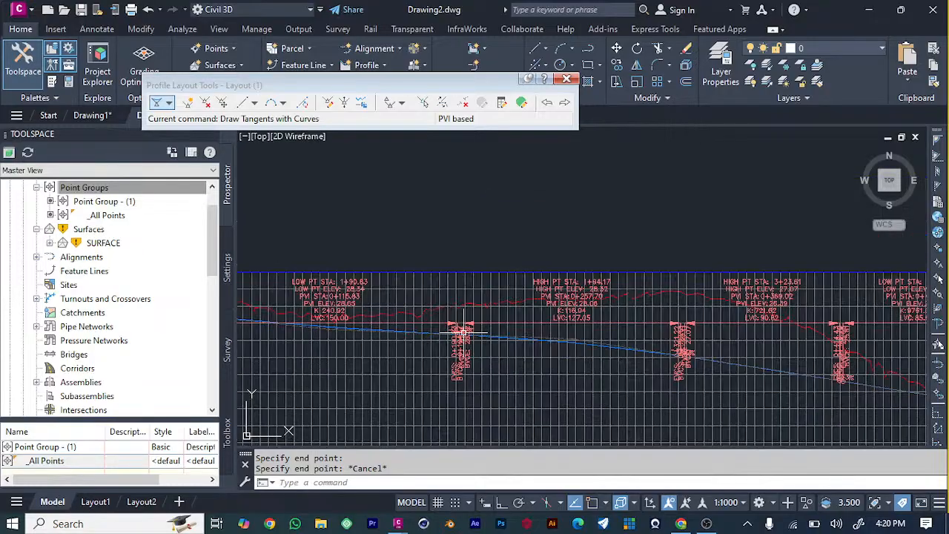
pyautogui.scroll(-4, 461, 332)
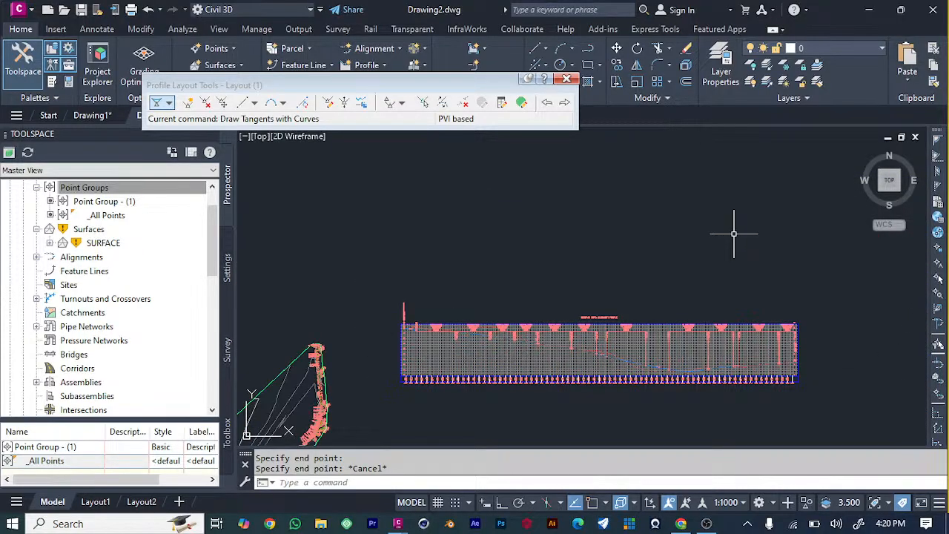
pyautogui.scroll(-1, 734, 234)
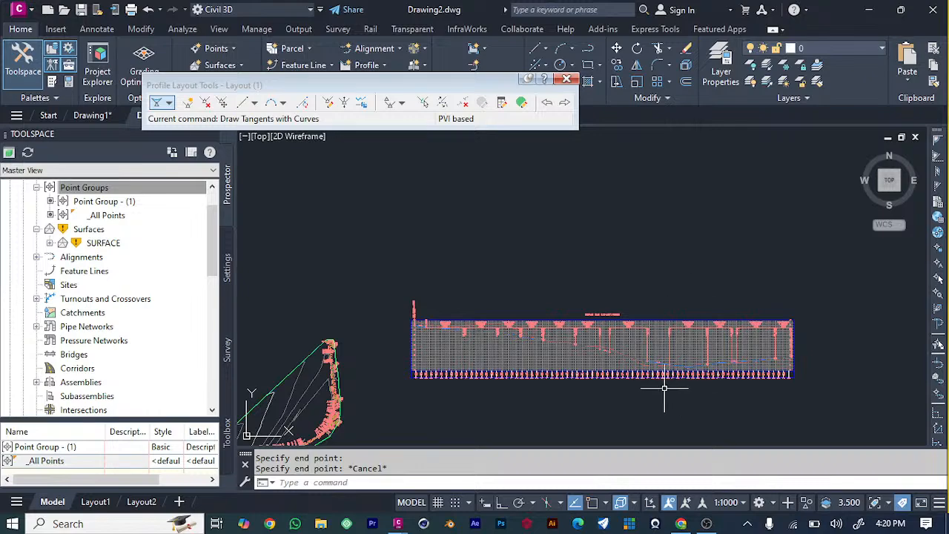
pyautogui.scroll(4, 660, 386)
pyautogui.scroll(-2, 658, 385)
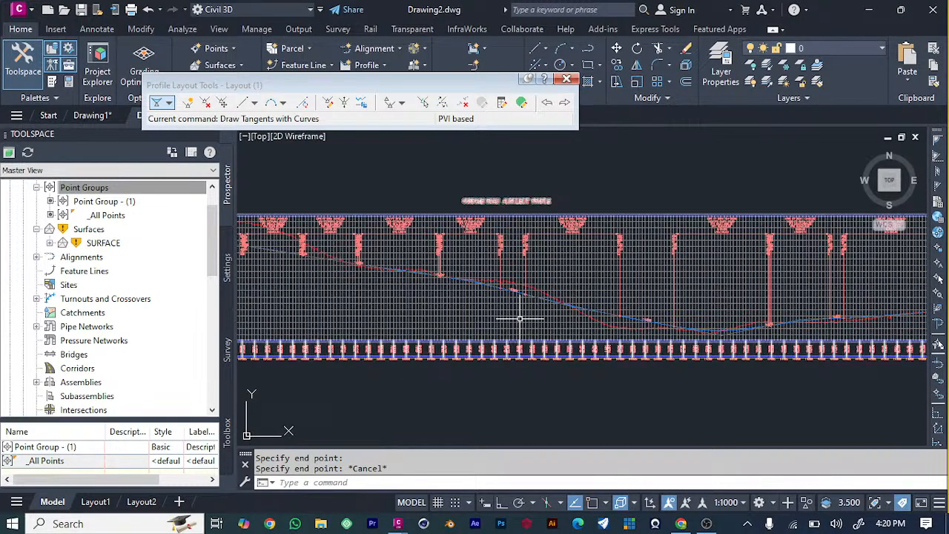
# Step: Examine the finished design profile in the profile view and its placement next to the surface and alignment plan
pyautogui.scroll(-2, 488, 288)
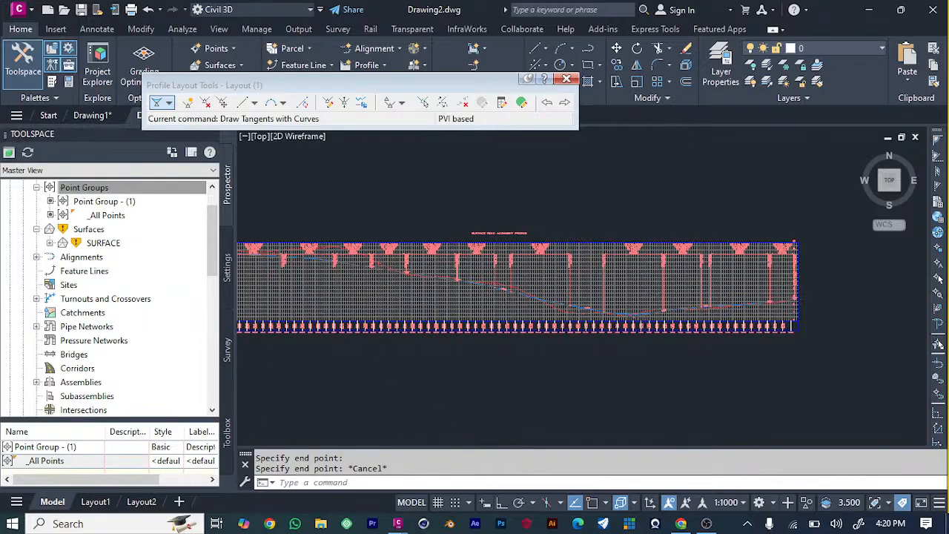
pyautogui.scroll(-2, 319, 356)
pyautogui.scroll(2, 273, 335)
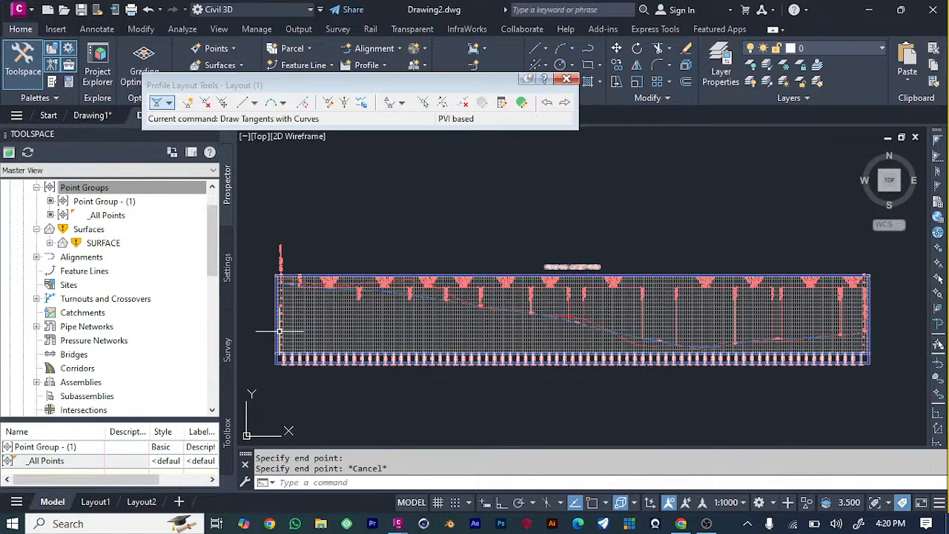
pyautogui.scroll(2, 858, 235)
pyautogui.scroll(-2, 858, 235)
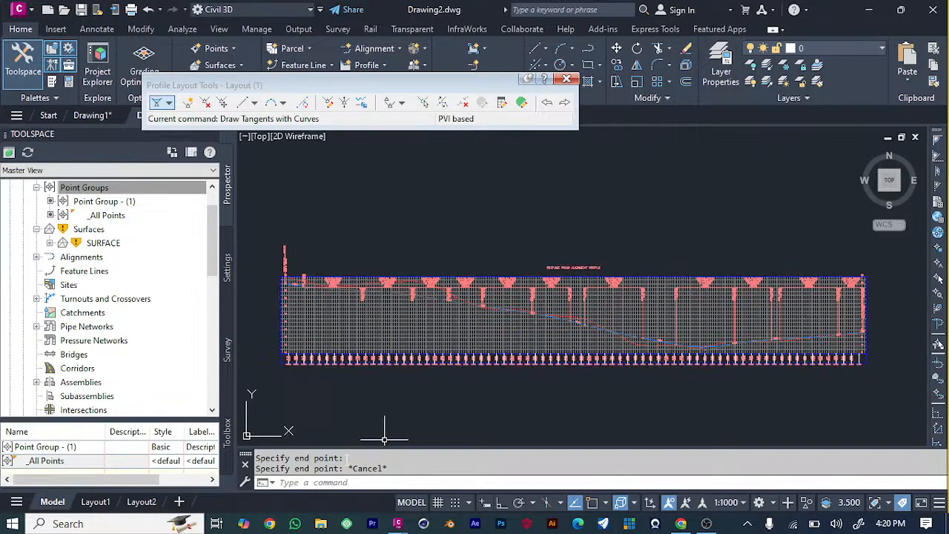
pyautogui.scroll(-3, 454, 340)
pyautogui.scroll(-4, 453, 340)
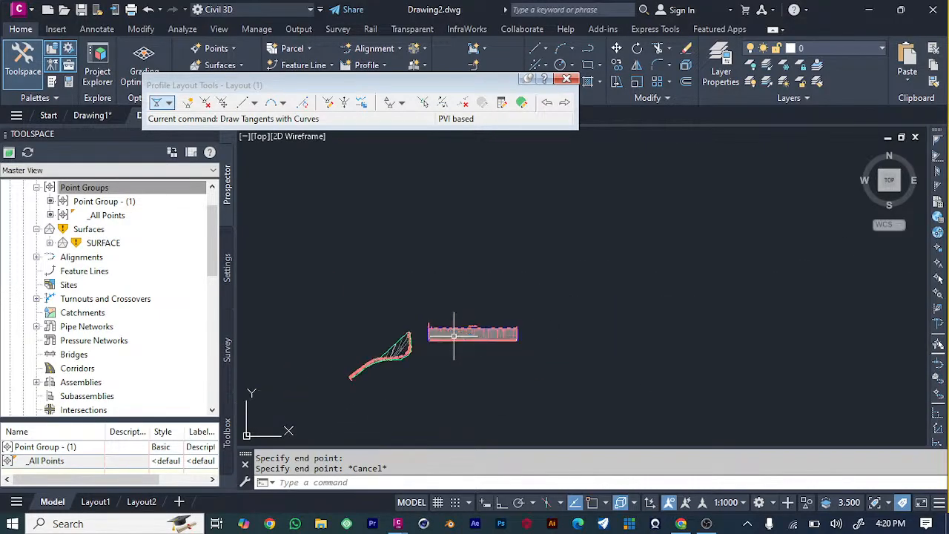
pyautogui.scroll(4, 358, 412)
pyautogui.scroll(-3, 358, 412)
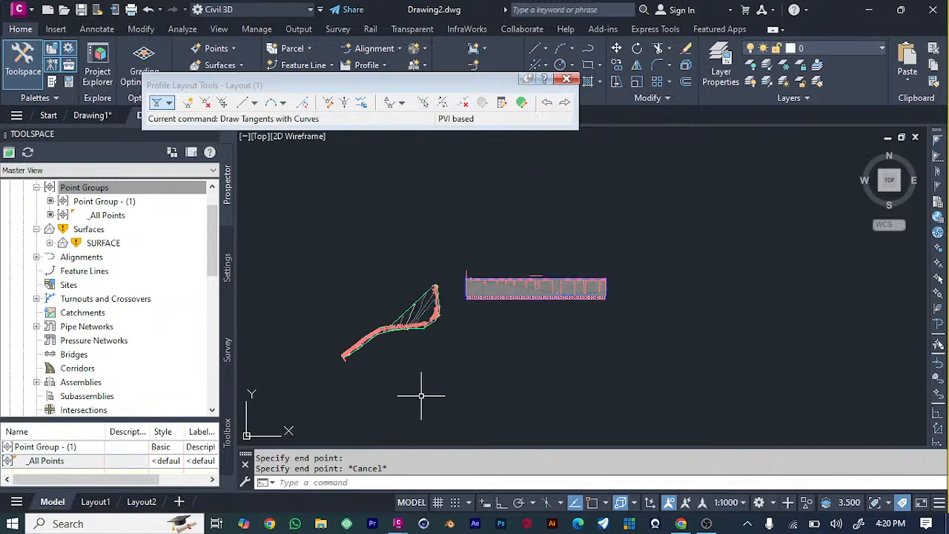
pyautogui.scroll(3, 676, 307)
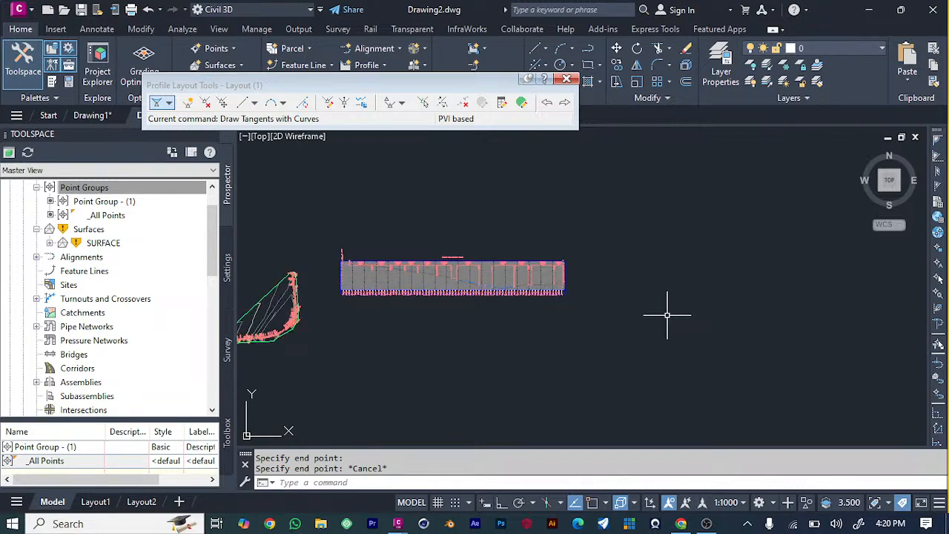
pyautogui.scroll(-2, 272, 348)
pyautogui.scroll(-2, 272, 348)
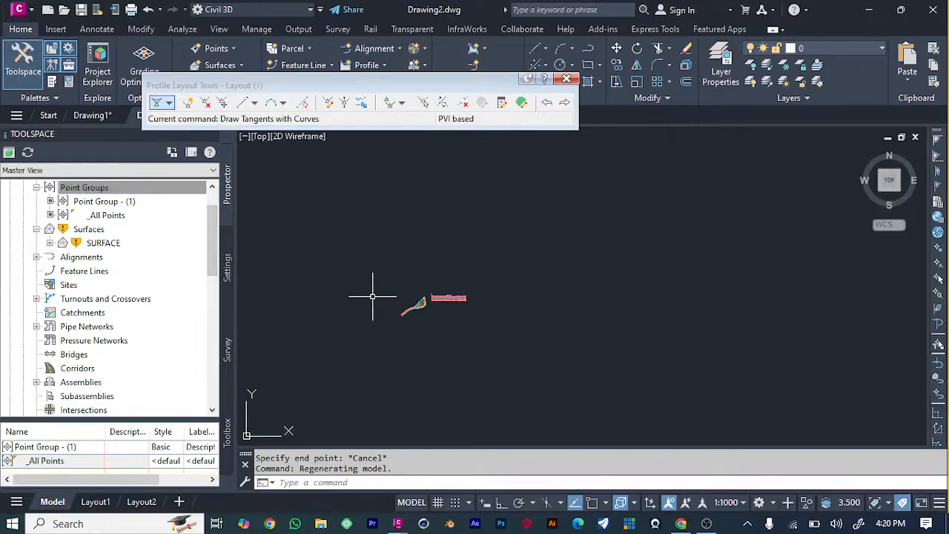
pyautogui.scroll(5, 415, 302)
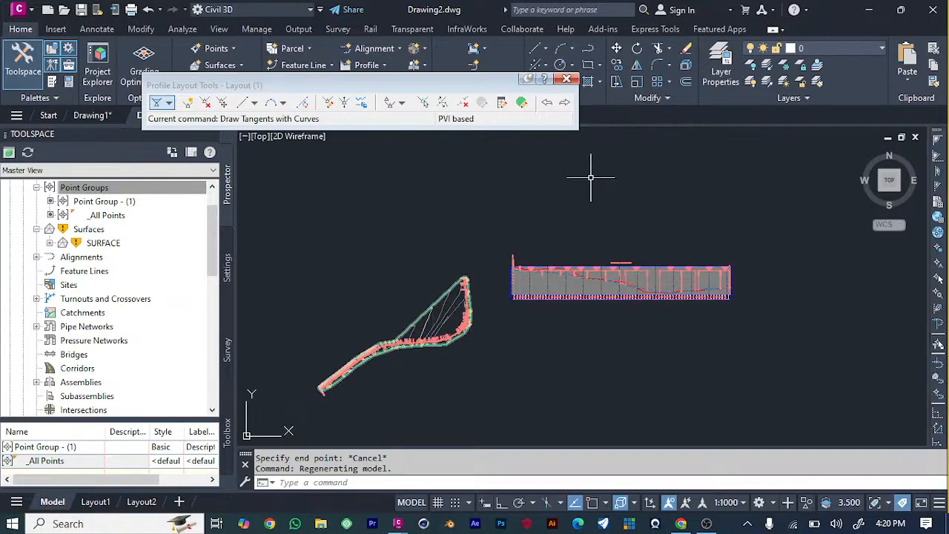
# Step: Close the Profile Layout Tools and end the profile layout command
pyautogui.click(567, 78)
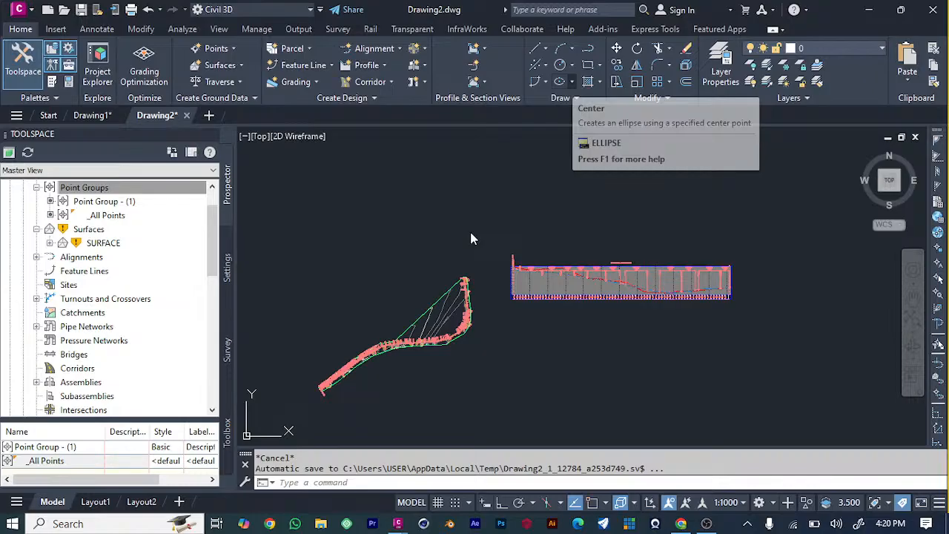
pyautogui.press('Escape')
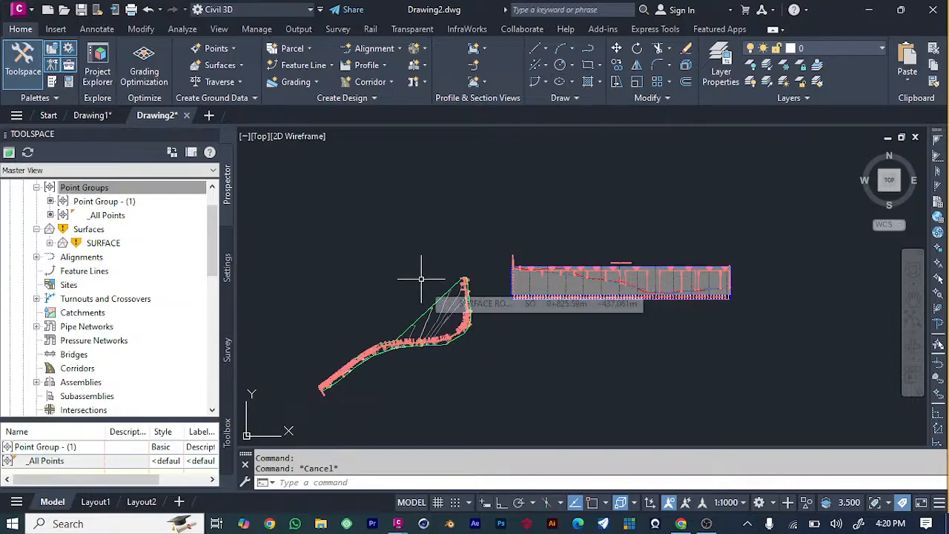
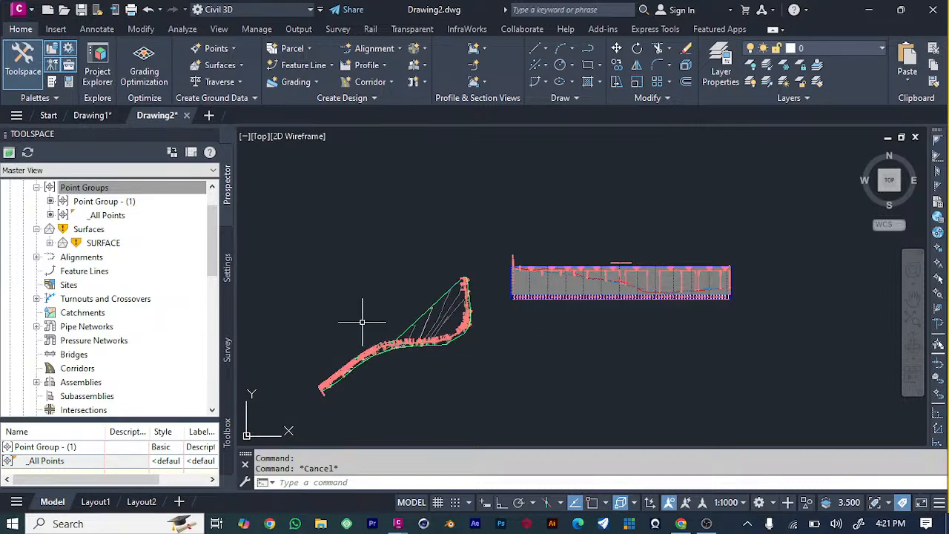
# Step: Create an assembly named ASSEMBLY SURFACE ROAD with a description beginning with ASSEMBLY, placing its baseline in the empty space above the plan and profile view
pyautogui.moveTo(362, 321)
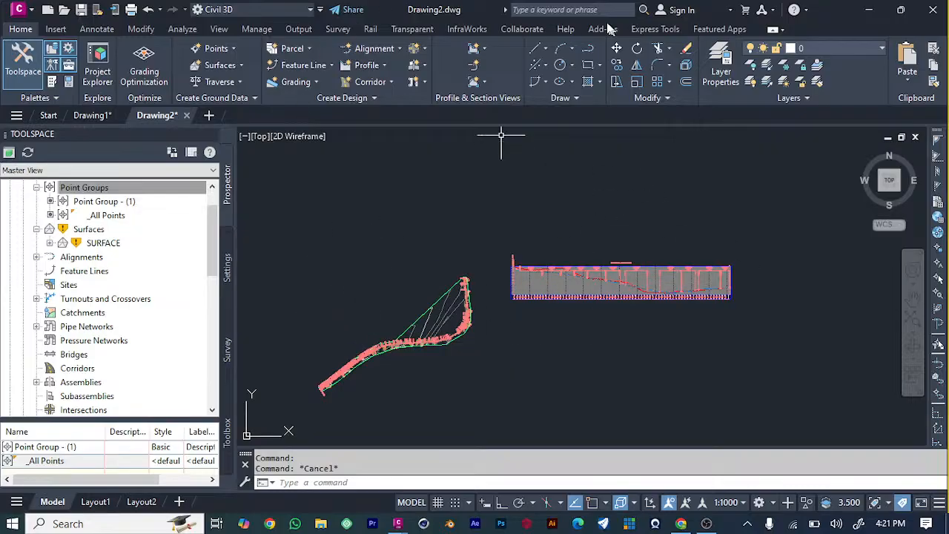
pyautogui.click(424, 67)
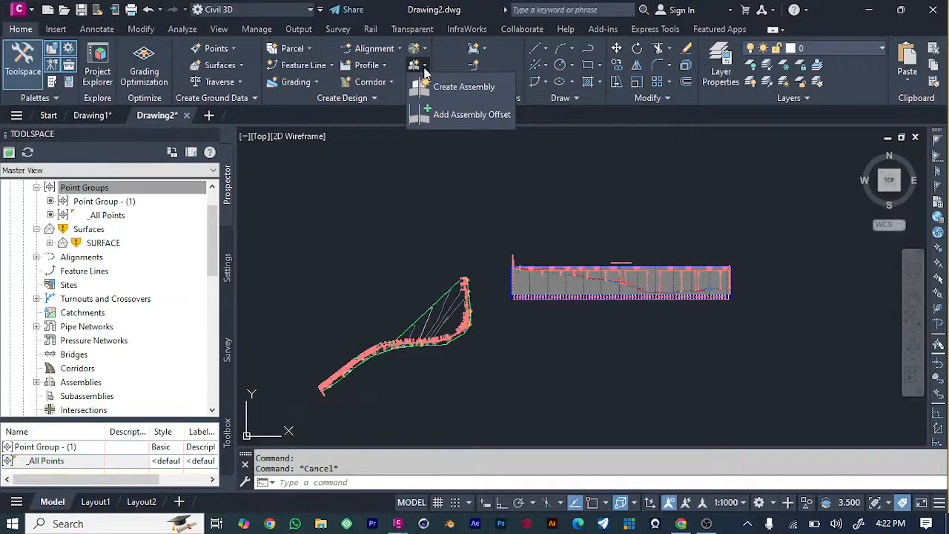
pyautogui.click(444, 85)
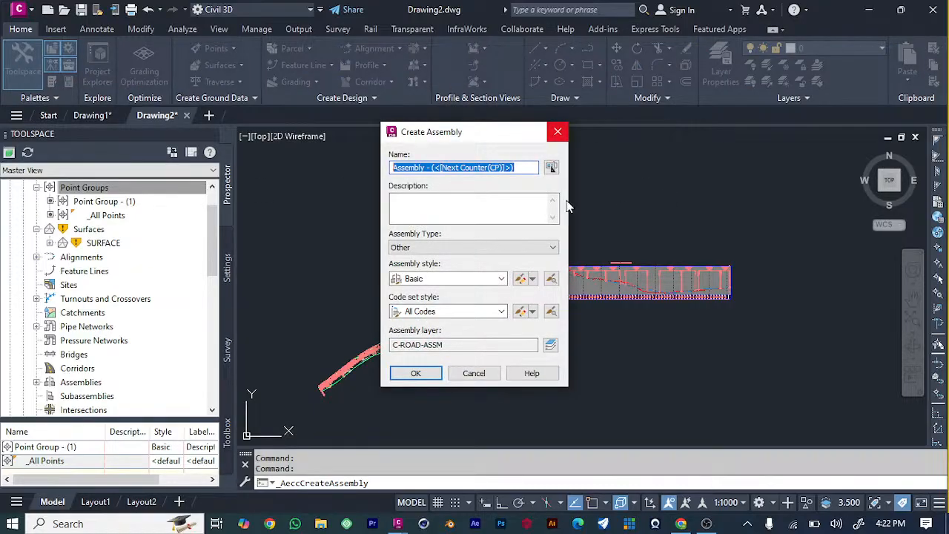
pyautogui.write('ASSEMBLY ROAD')
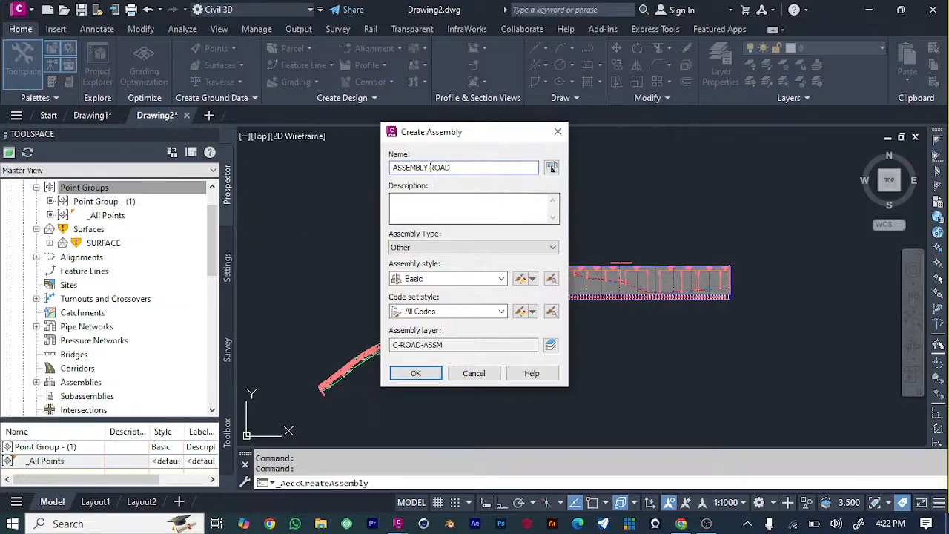
pyautogui.write('SURFACE')
pyautogui.press('Tab')
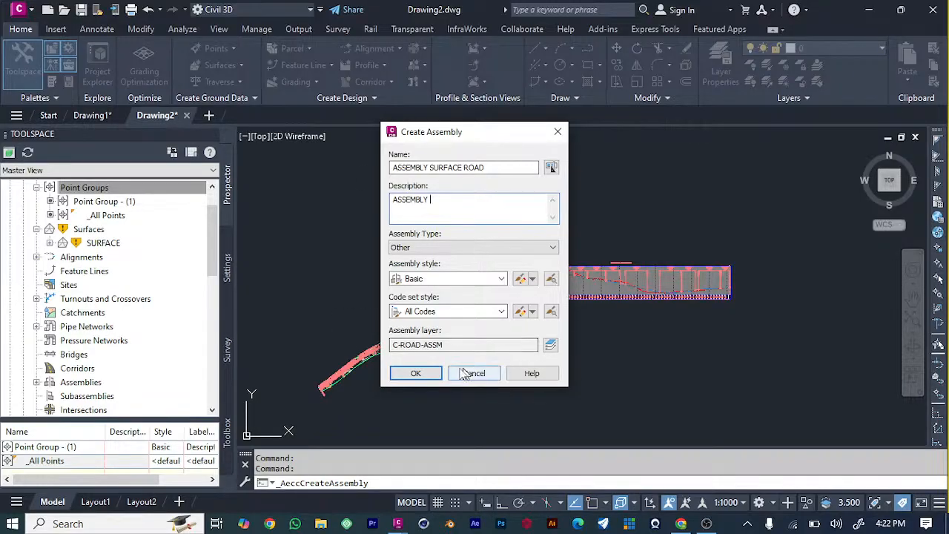
pyautogui.click(429, 374)
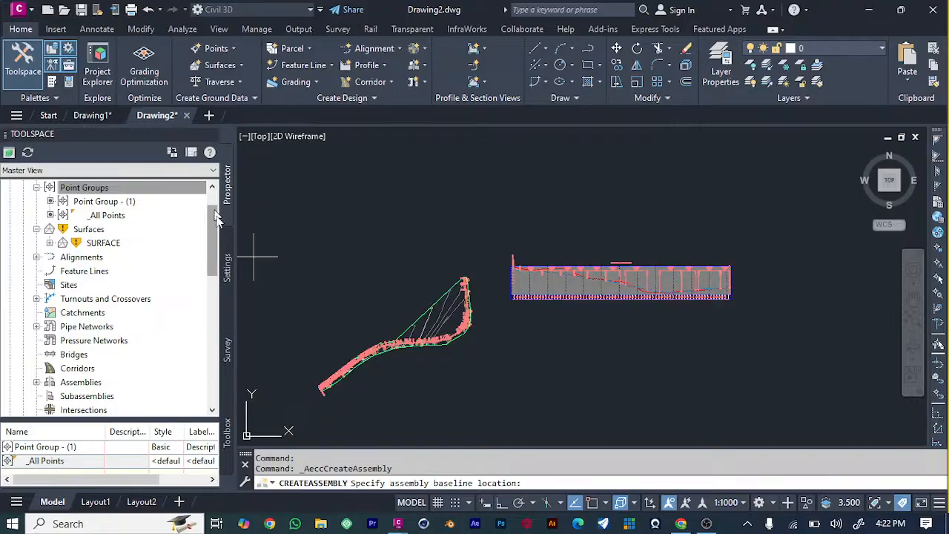
pyautogui.click(482, 172)
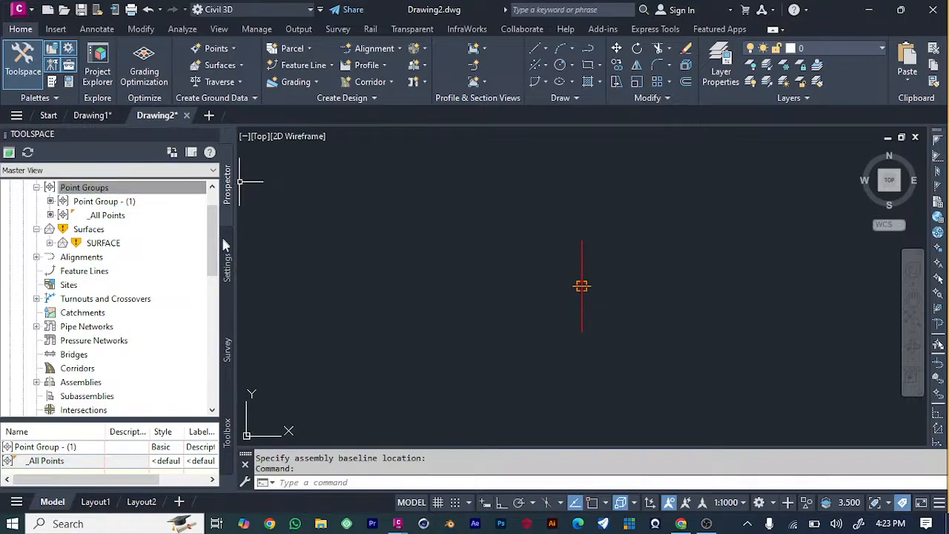
pyautogui.click(228, 265)
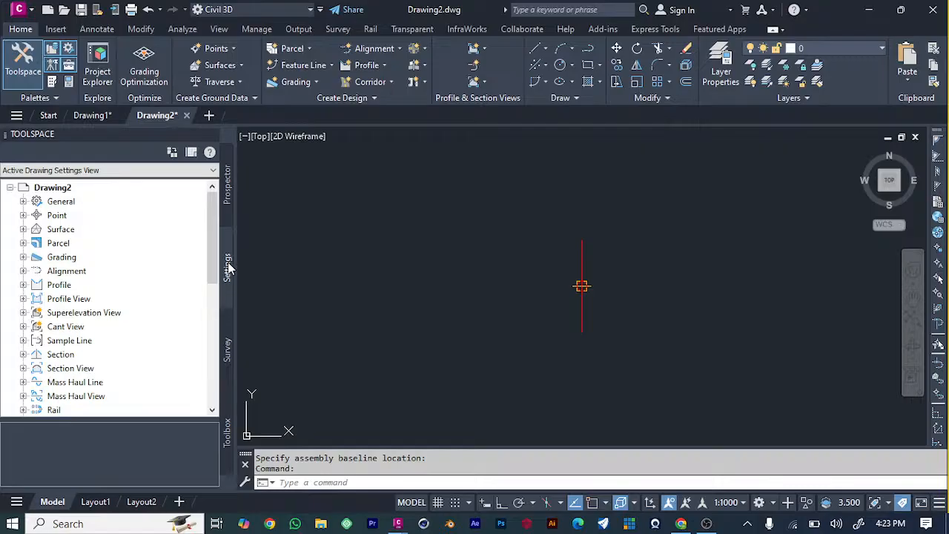
pyautogui.scroll(-7, 61, 234)
pyautogui.scroll(7, 136, 239)
pyautogui.click(227, 189)
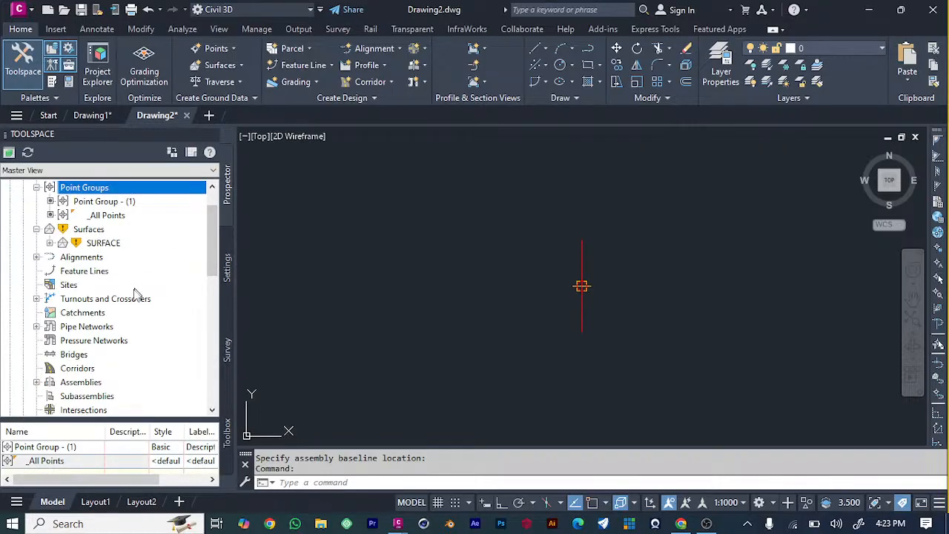
pyautogui.scroll(-3, 86, 280)
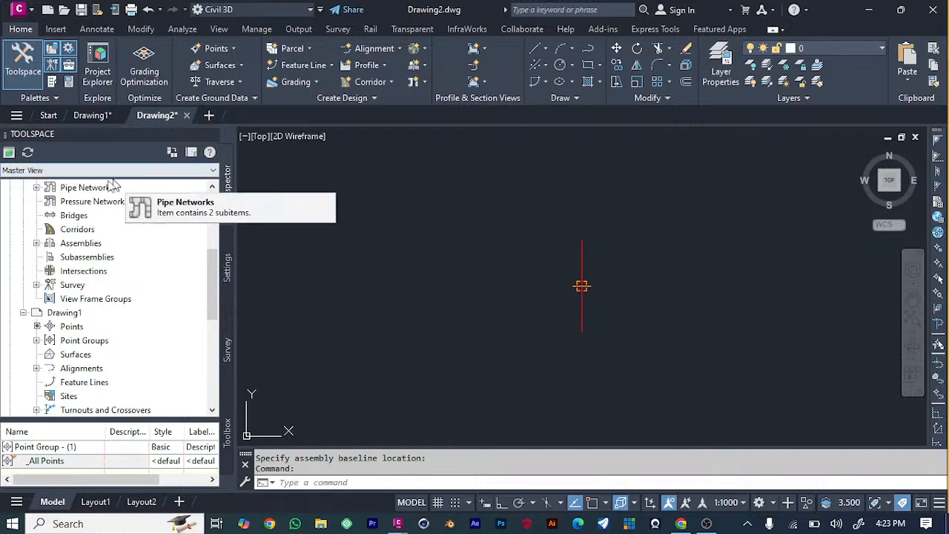
# Step: Open the Civil Metric Subassemblies tool palettes and dock them beneath the Toolspace
pyautogui.click(51, 85)
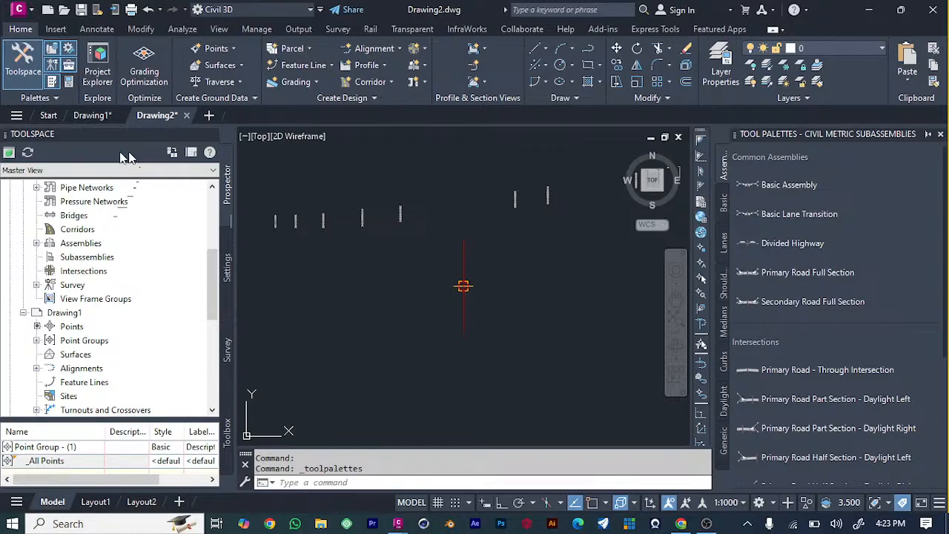
pyautogui.moveTo(127, 153); pyautogui.dragTo(97, 152)
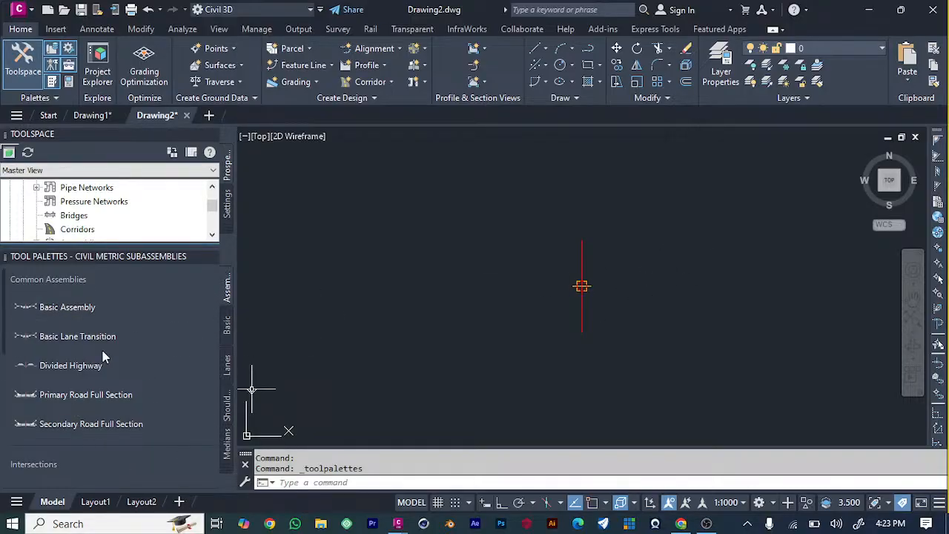
# Step: Look through the Assemblies, Basic, Lanes, Shoulders and Medians subassembly palettes for the available road components
pyautogui.scroll(-3, 106, 363)
pyautogui.scroll(4, 118, 408)
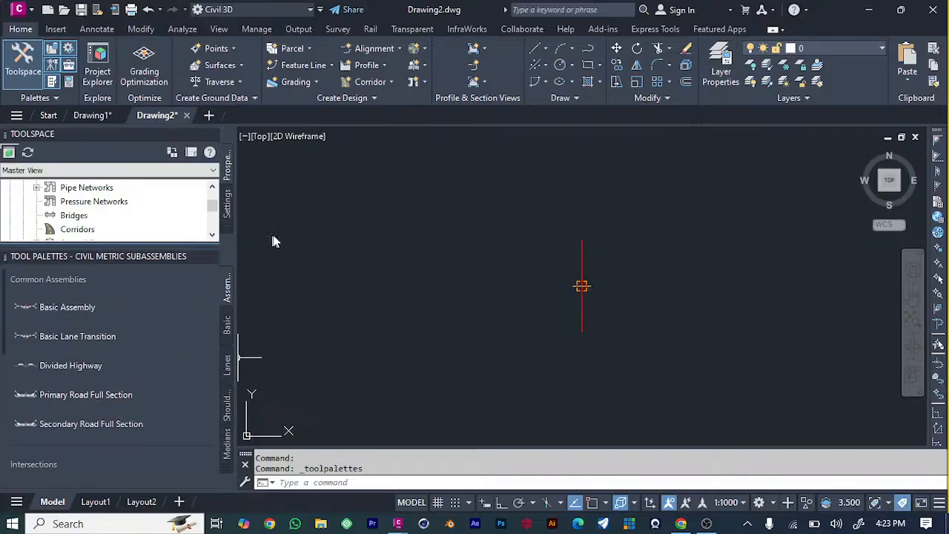
pyautogui.click(227, 325)
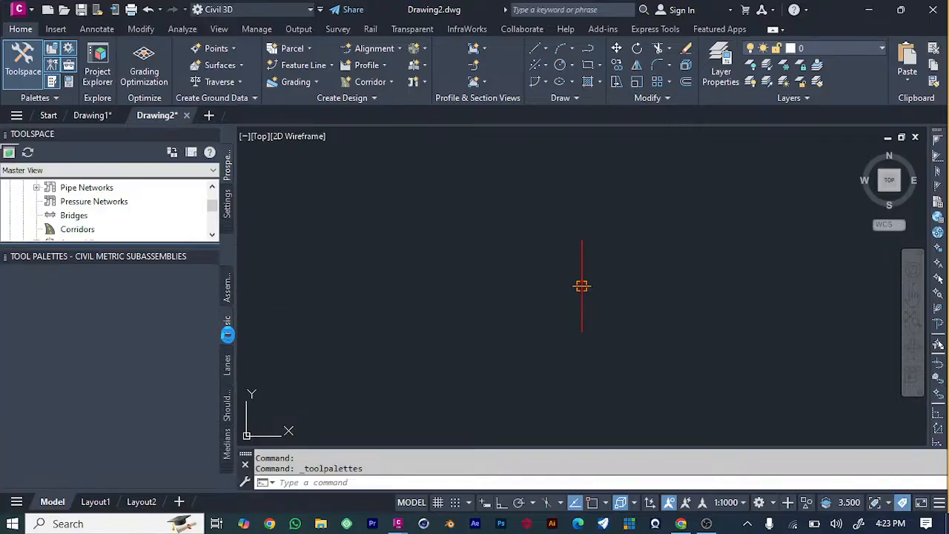
pyautogui.click(227, 371)
pyautogui.click(226, 409)
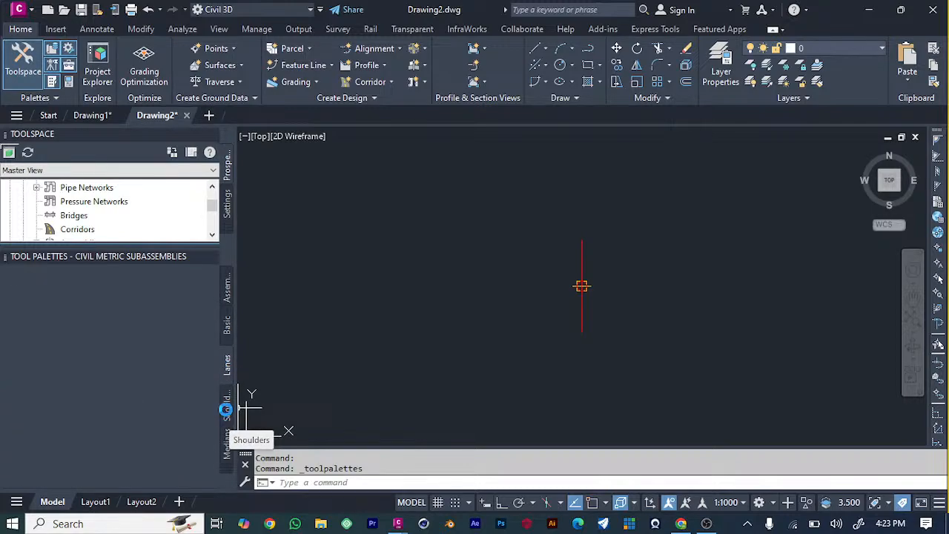
pyautogui.click(227, 454)
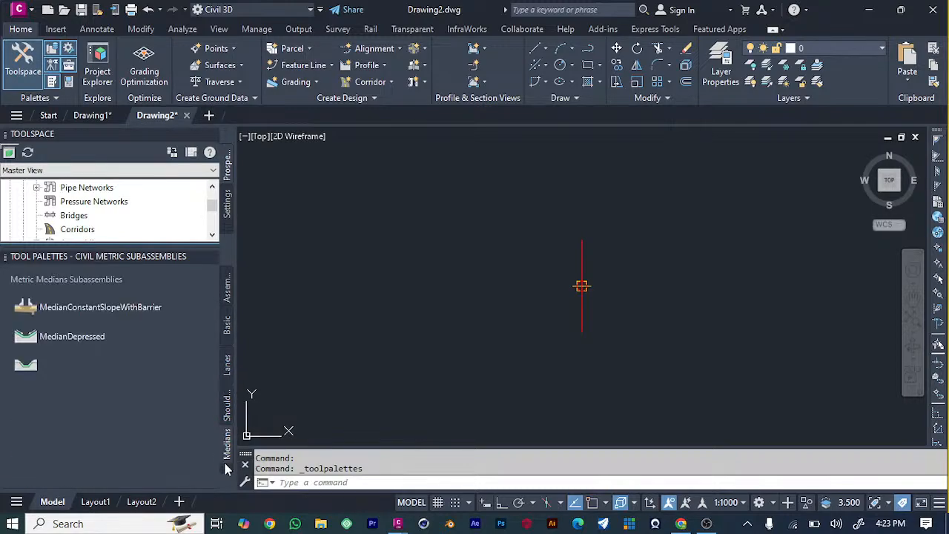
pyautogui.click(231, 287)
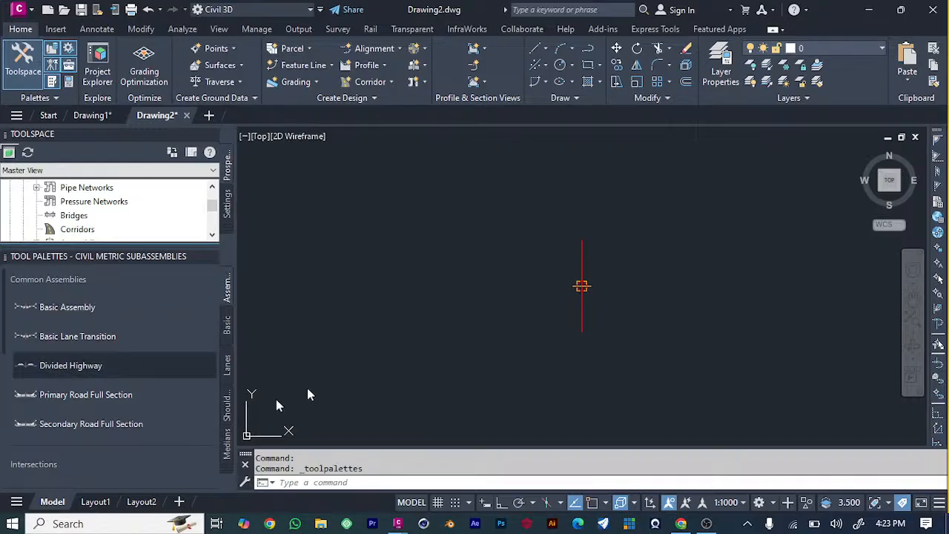
pyautogui.scroll(-5, 132, 361)
pyautogui.scroll(-1, 132, 361)
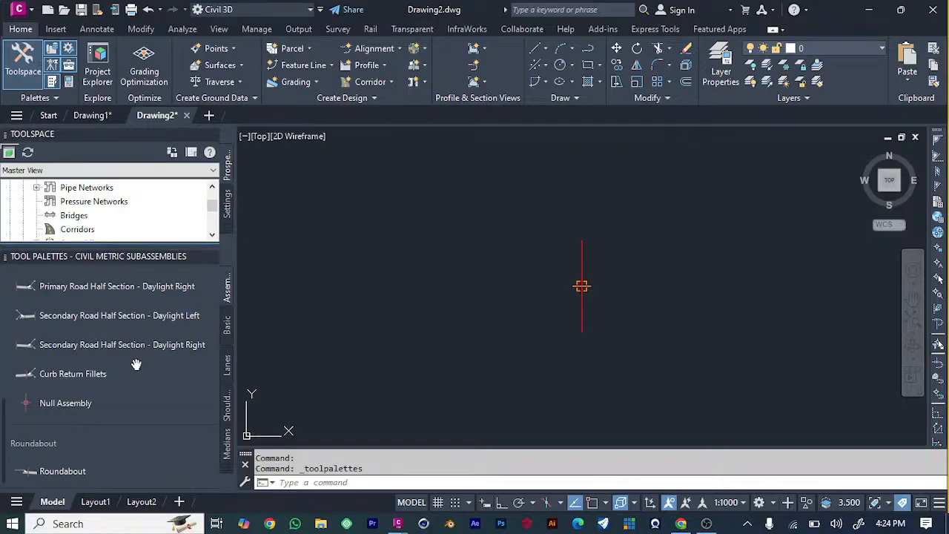
# Step: Add a BasicBarrier subassembly with its default parameters at the baseline marker of the new road assembly
pyautogui.click(226, 328)
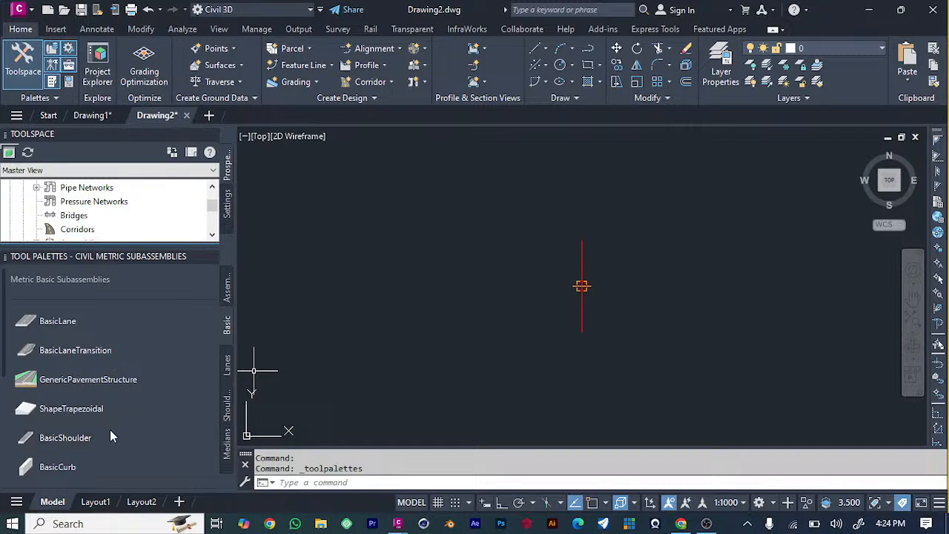
pyautogui.scroll(-5, 110, 386)
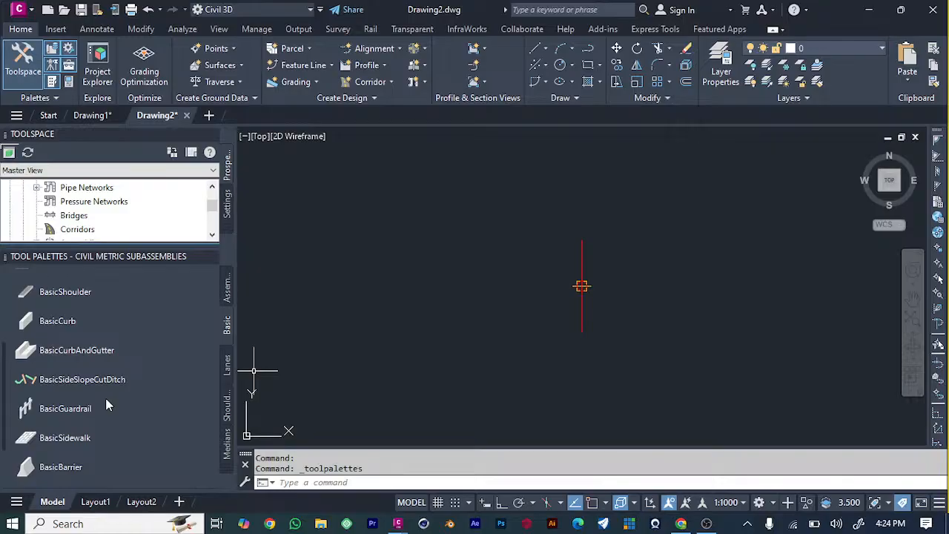
pyautogui.click(59, 468)
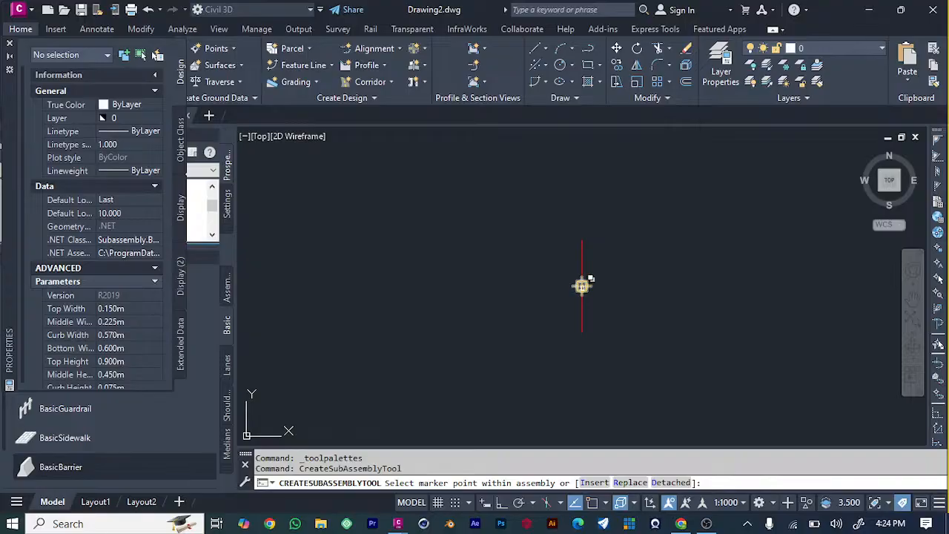
pyautogui.click(581, 286)
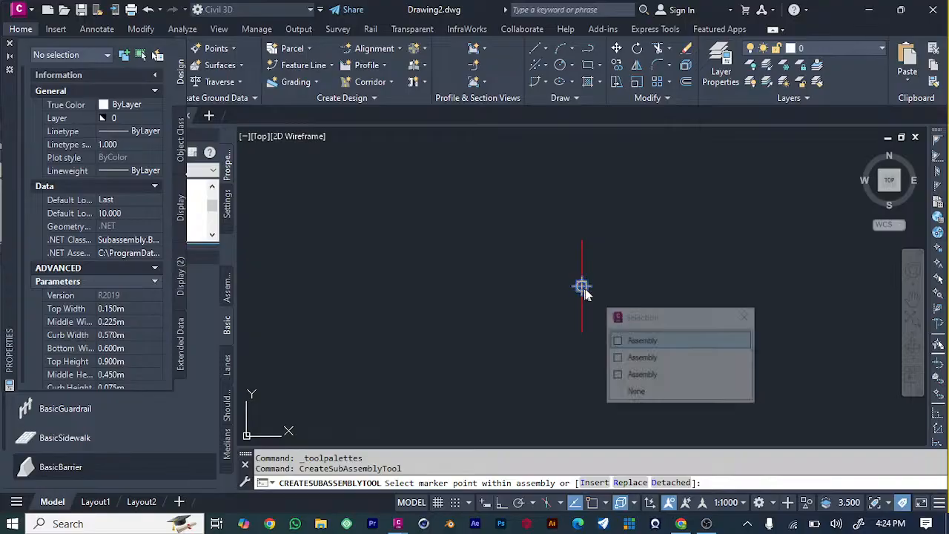
pyautogui.click(654, 342)
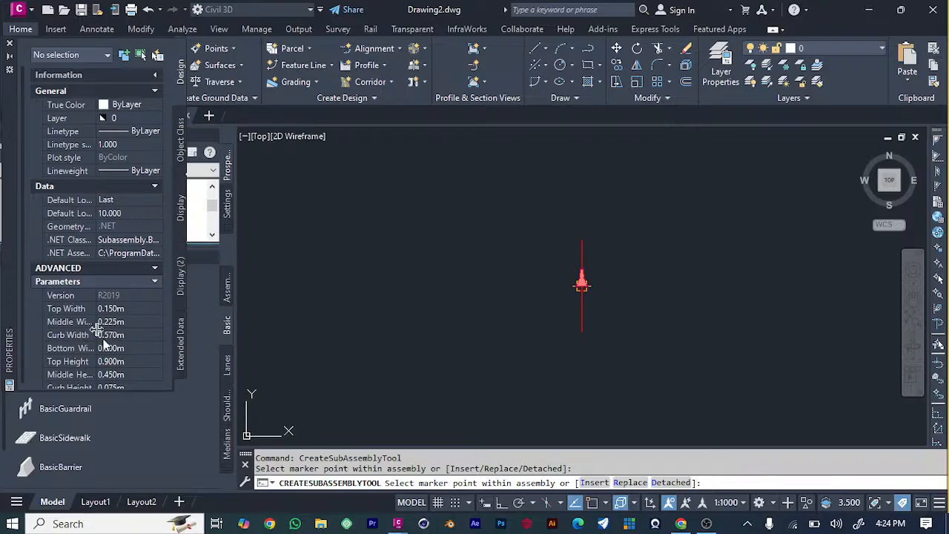
pyautogui.scroll(-1, 97, 327)
pyautogui.scroll(1, 111, 321)
pyautogui.press('Escape')
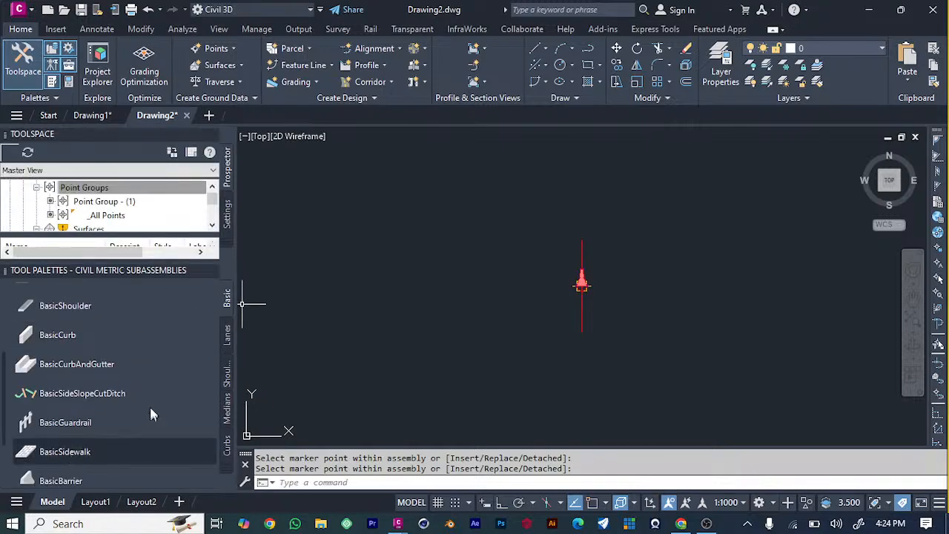
# Step: Add a GenericPavementStructure subassembly with Side set to Right and a 3.600 m width at the barrier's right base corner
pyautogui.scroll(3, 92, 323)
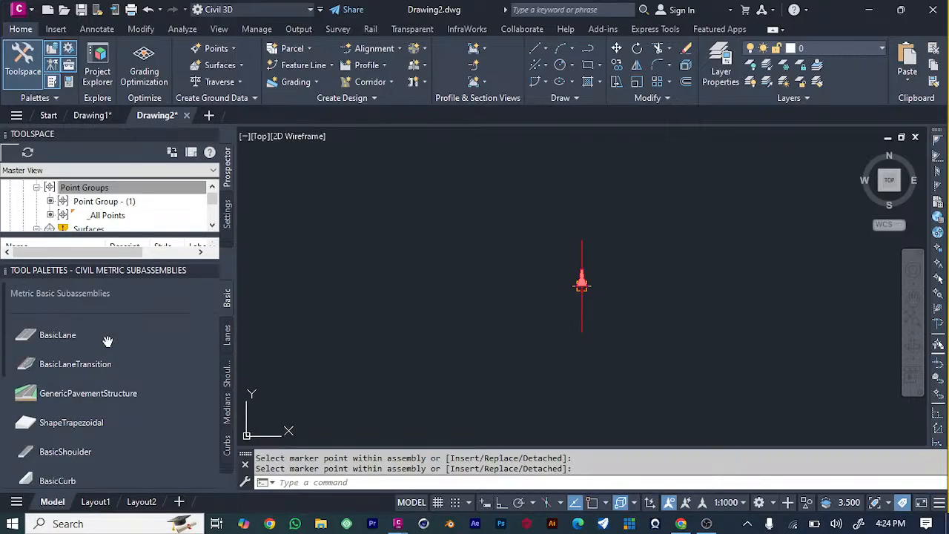
pyautogui.scroll(-5, 95, 437)
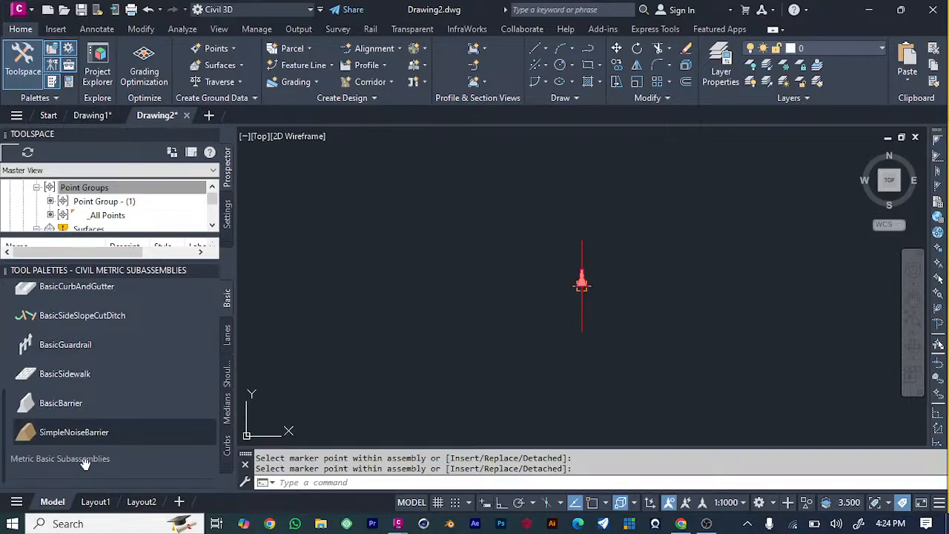
pyautogui.click(227, 335)
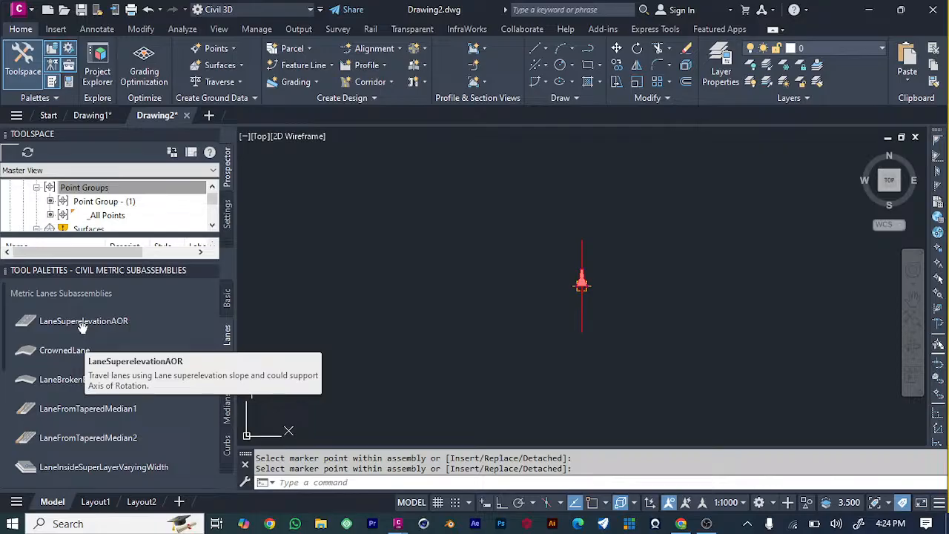
pyautogui.scroll(-5, 83, 420)
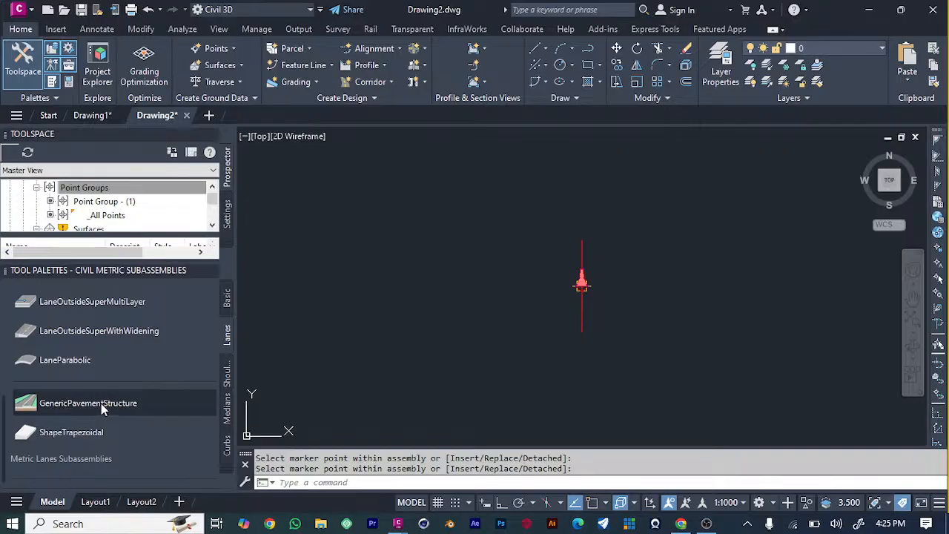
pyautogui.click(101, 403)
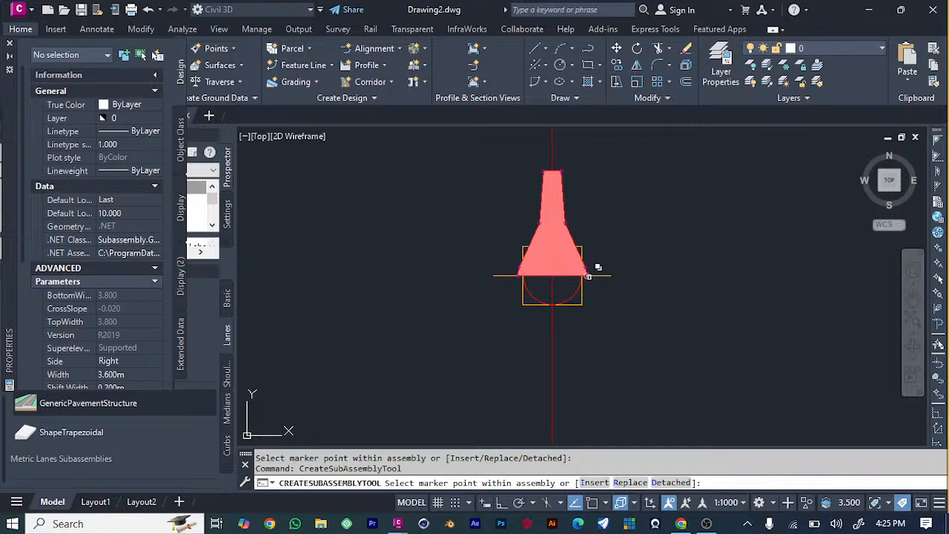
pyautogui.click(589, 278)
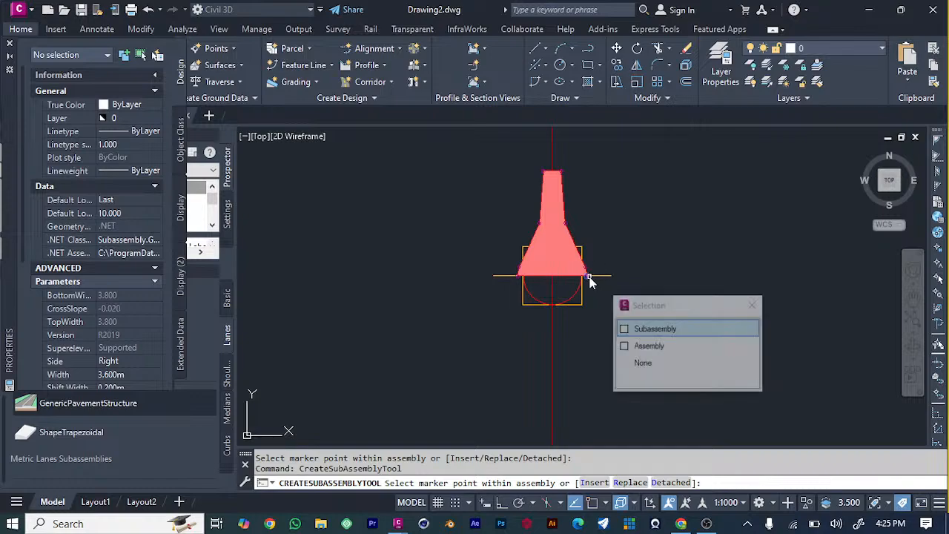
pyautogui.click(644, 330)
pyautogui.scroll(-4, 648, 336)
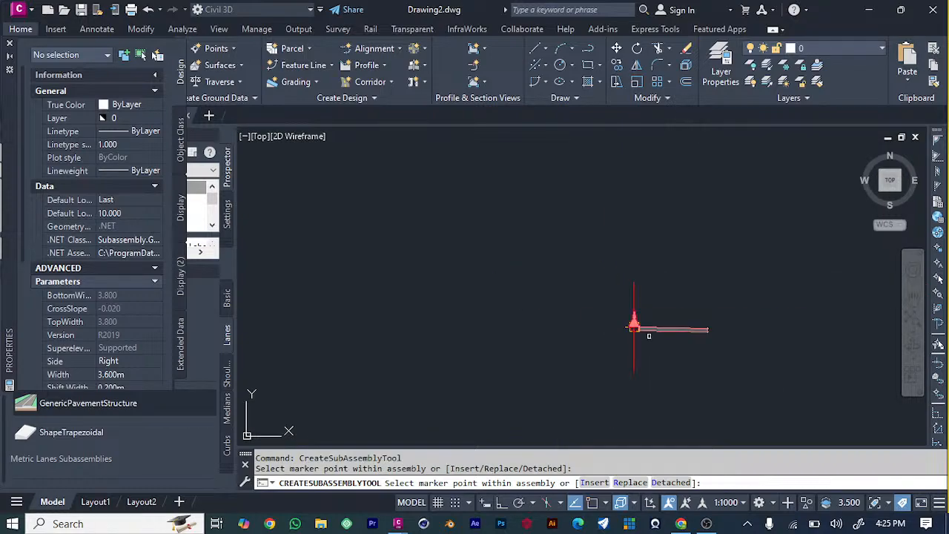
# Step: Set the GenericPavementStructure Side to Left and attach it at the barrier's left base corner
pyautogui.scroll(5, 665, 330)
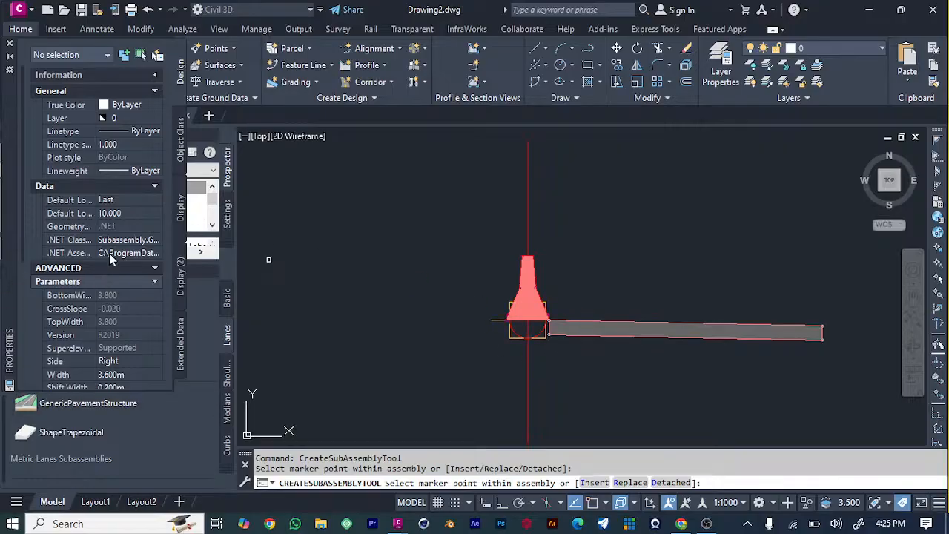
pyautogui.scroll(-1, 109, 253)
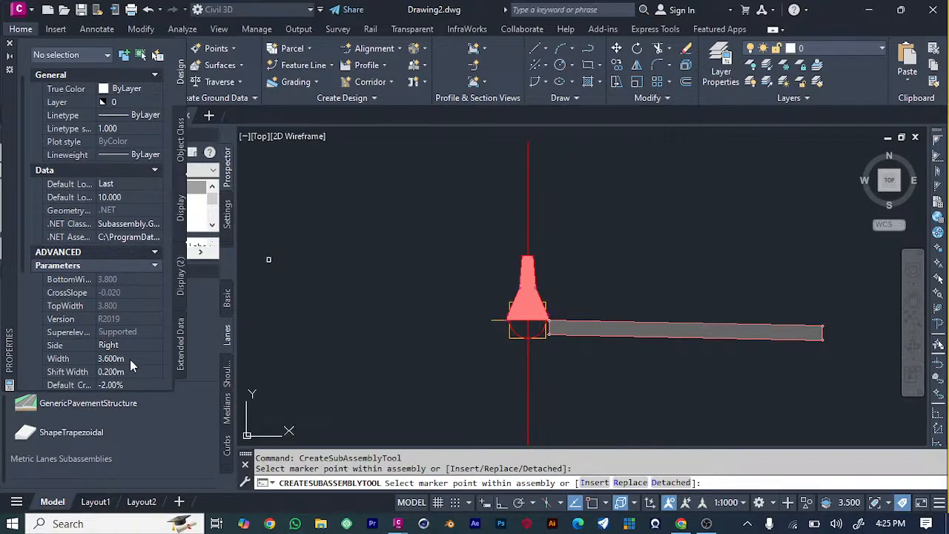
pyautogui.click(157, 347)
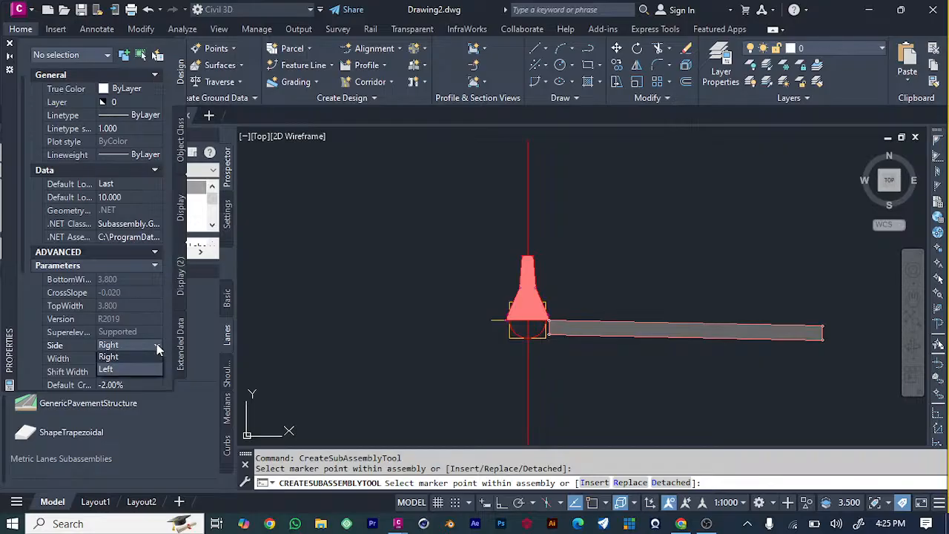
pyautogui.click(117, 372)
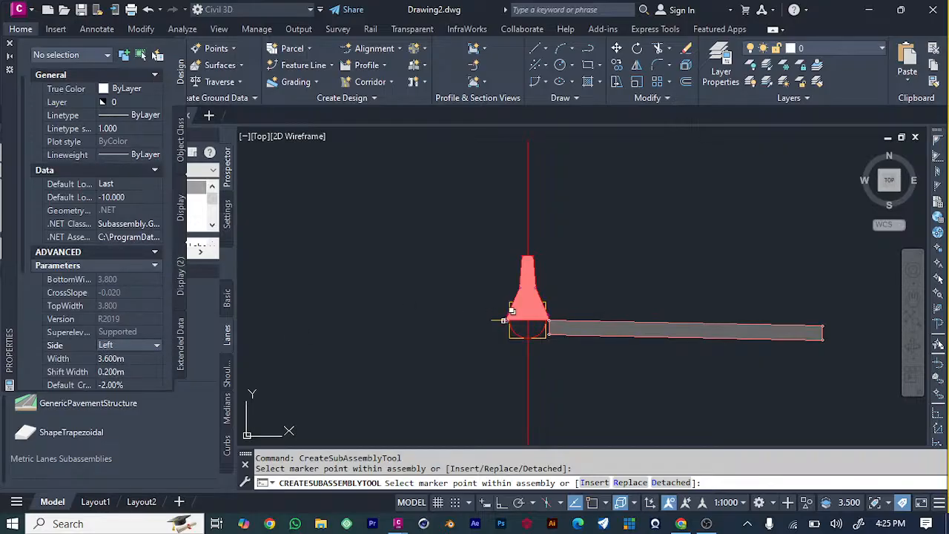
pyautogui.click(506, 323)
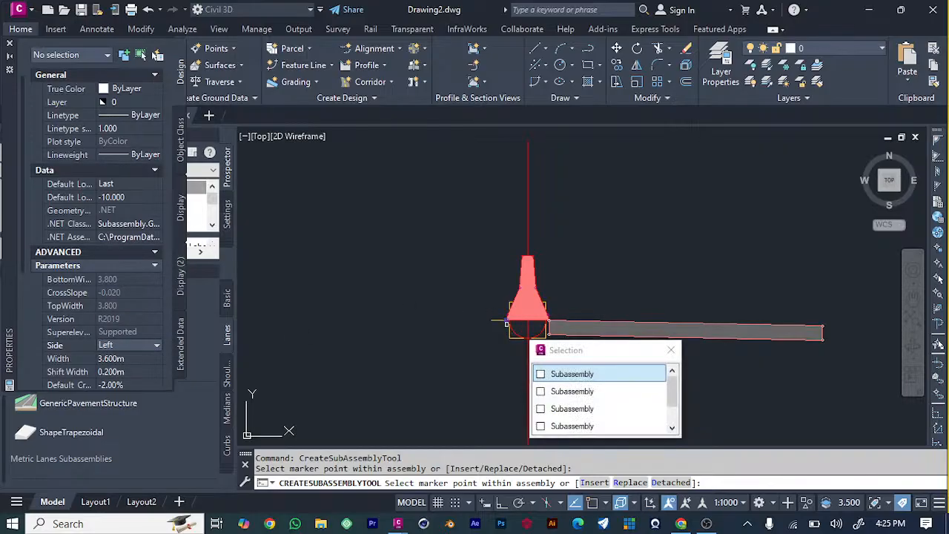
pyautogui.click(563, 373)
pyautogui.scroll(-5, 432, 342)
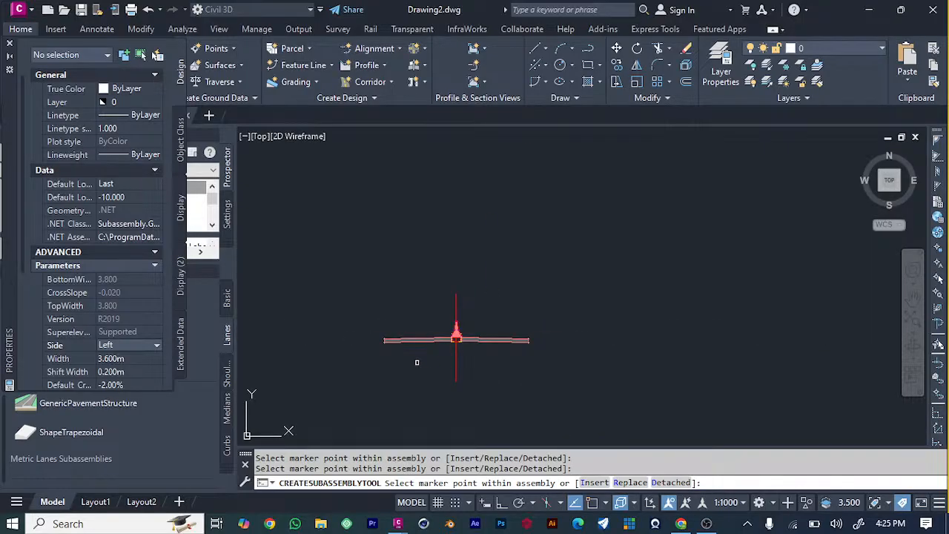
pyautogui.scroll(6, 383, 341)
pyautogui.scroll(-4, 653, 324)
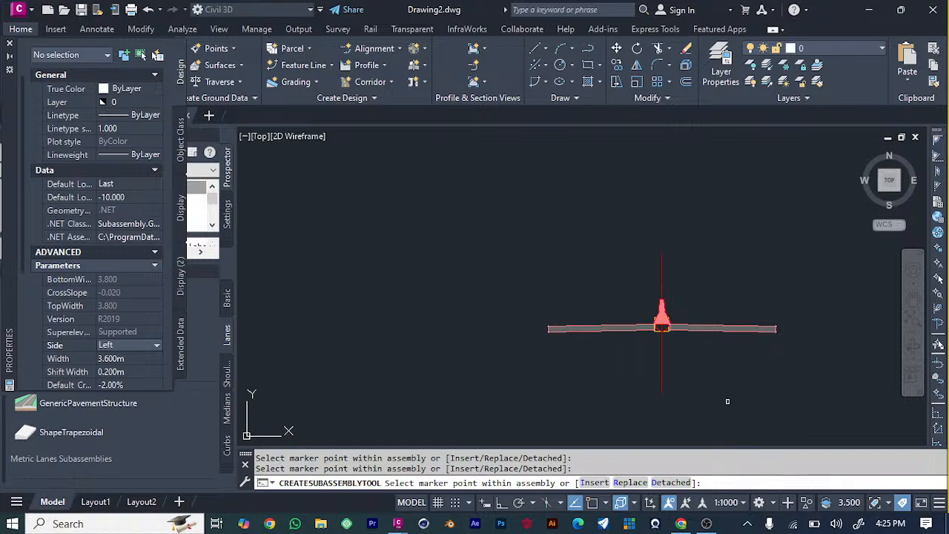
pyautogui.scroll(4, 727, 401)
pyautogui.scroll(-3, 521, 255)
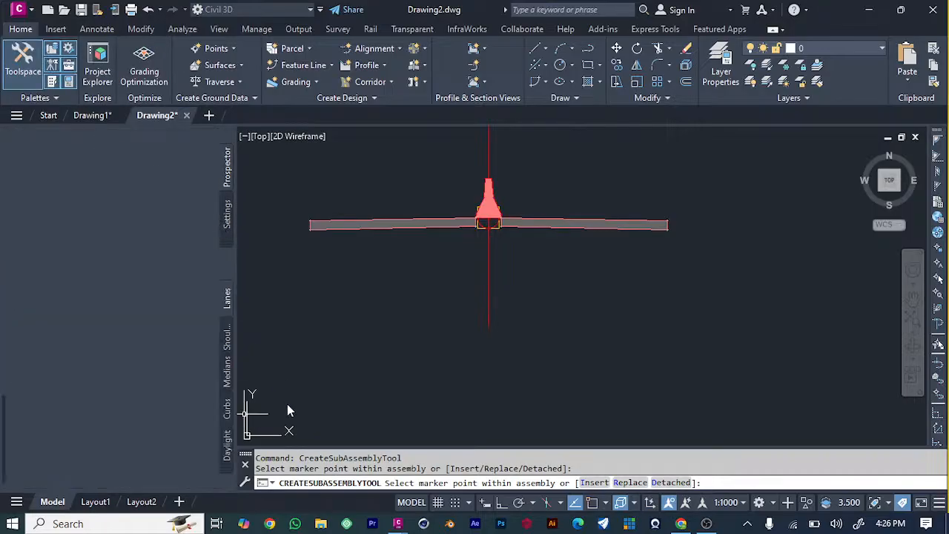
pyautogui.press('Escape')
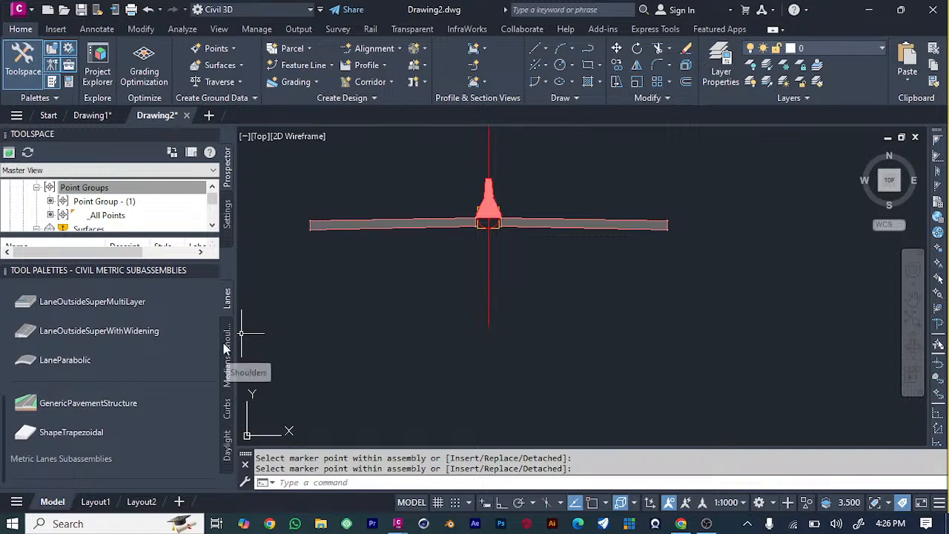
# Step: Add a ShoulderExtendSubbase subassembly with Side Left and a 2.400 m shoulder width at the left pavement's lower outer corner
pyautogui.click(226, 344)
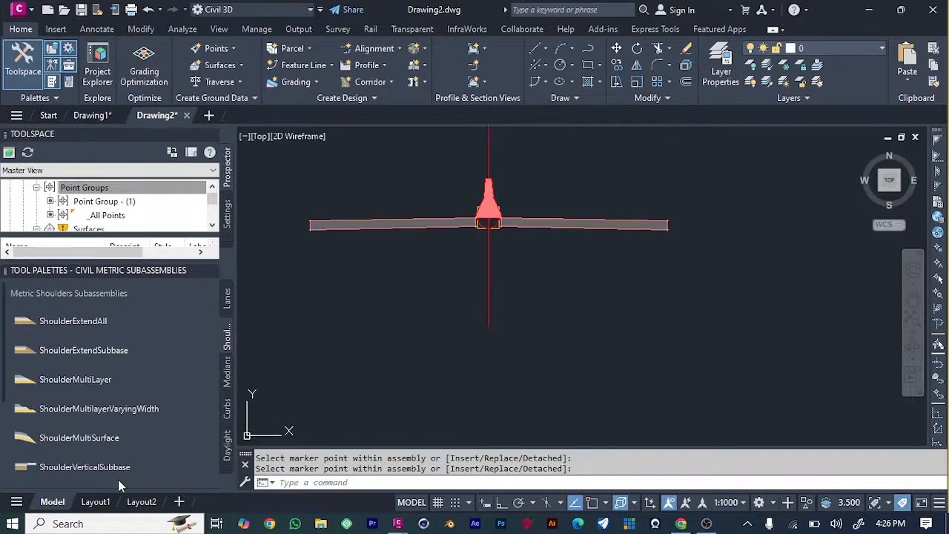
pyautogui.click(102, 357)
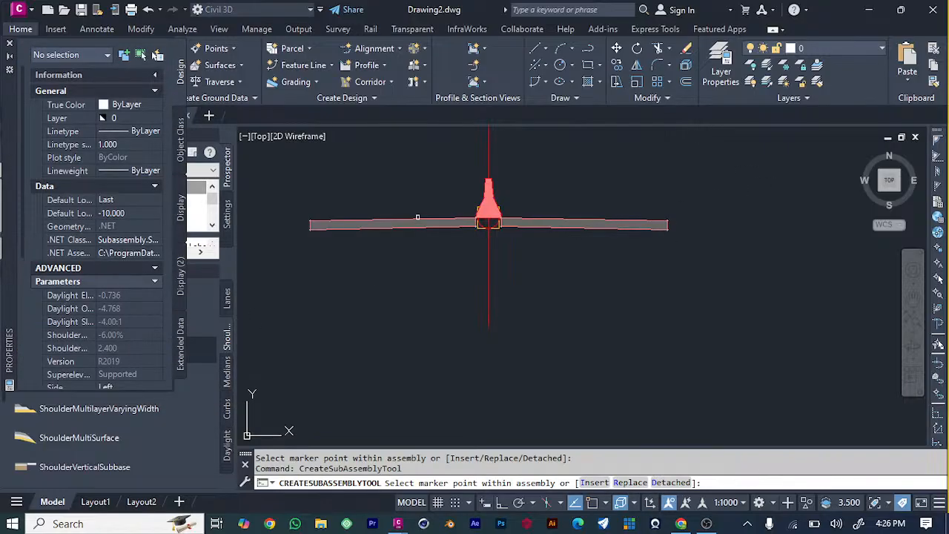
pyautogui.scroll(-5, 109, 239)
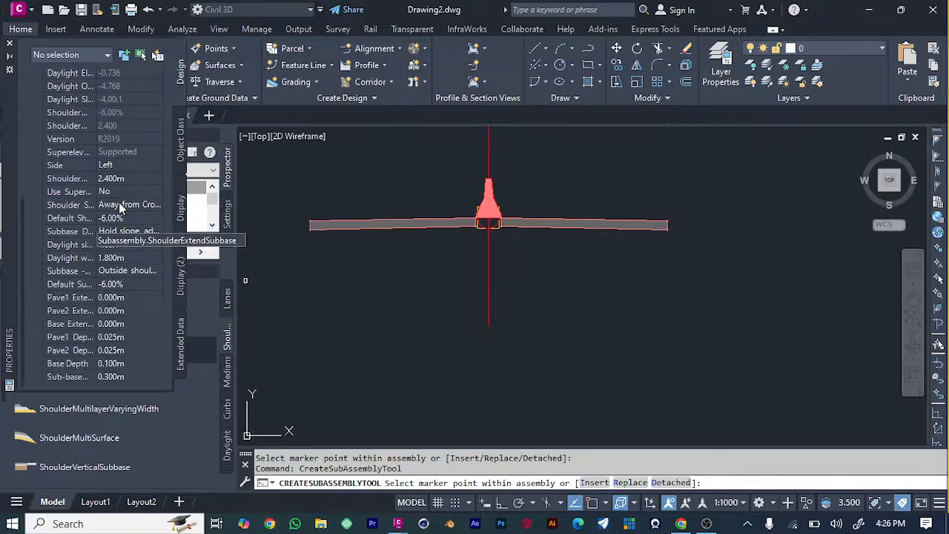
pyautogui.scroll(5, 117, 206)
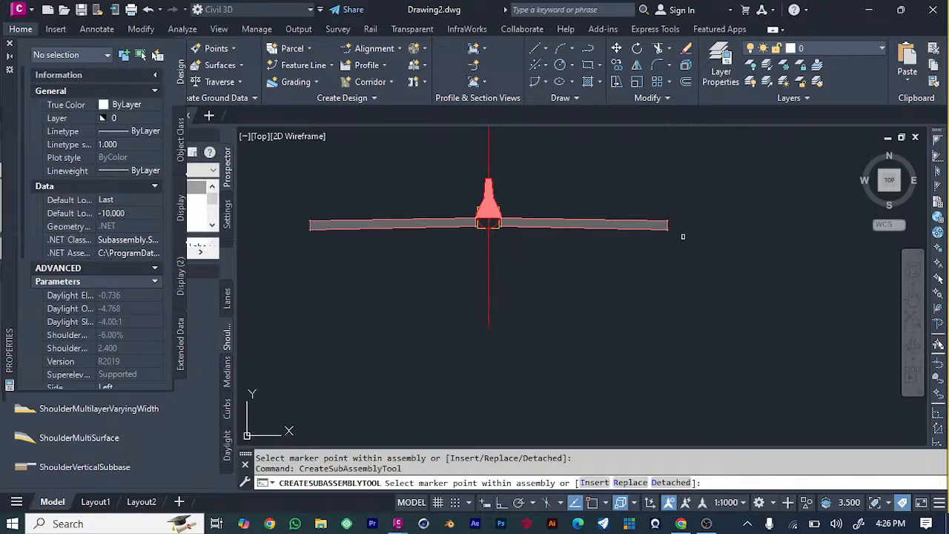
pyautogui.scroll(-5, 125, 301)
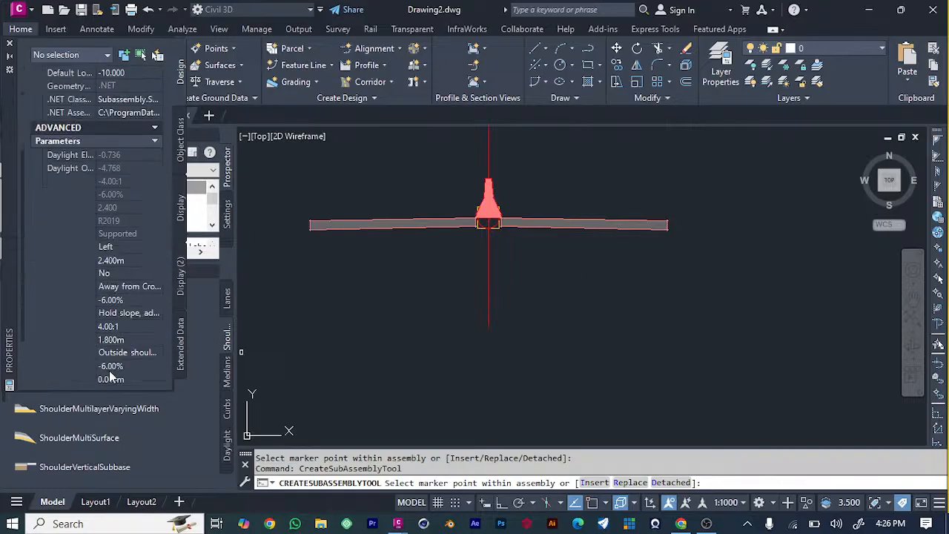
pyautogui.scroll(3, 125, 300)
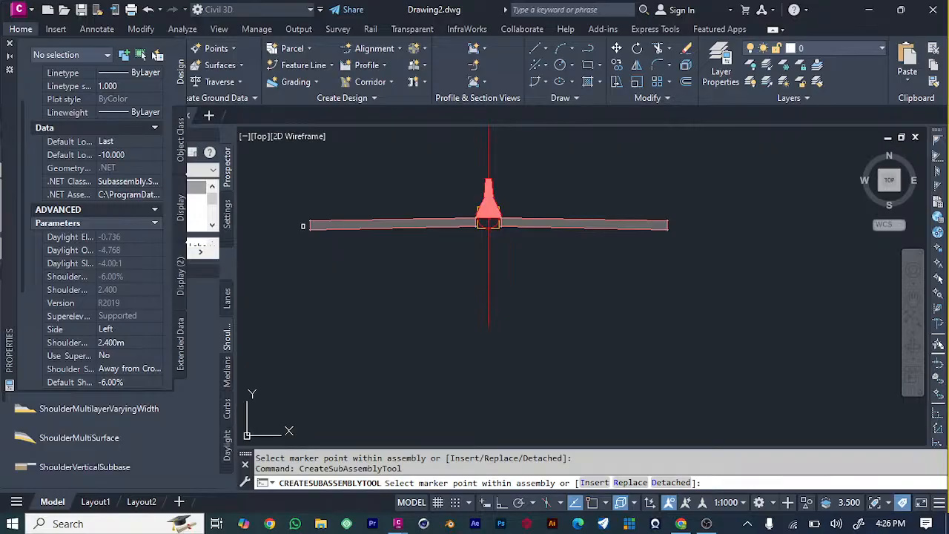
pyautogui.click(309, 231)
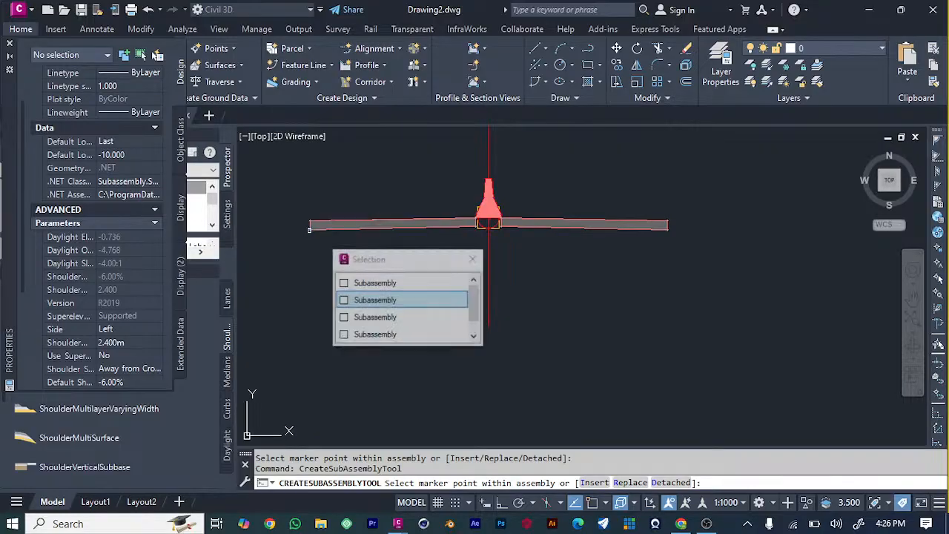
pyautogui.click(392, 317)
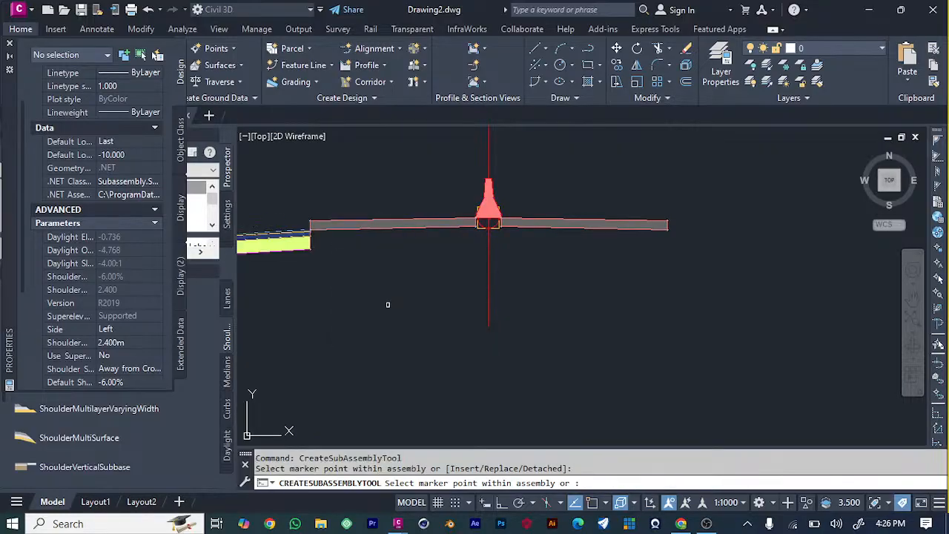
pyautogui.scroll(-2, 340, 304)
pyautogui.scroll(-3, 339, 304)
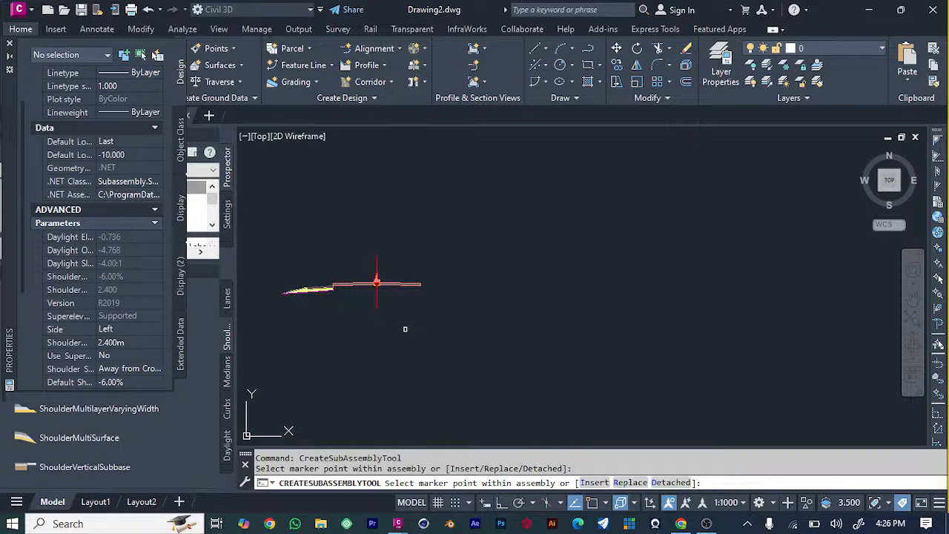
pyautogui.click(395, 352)
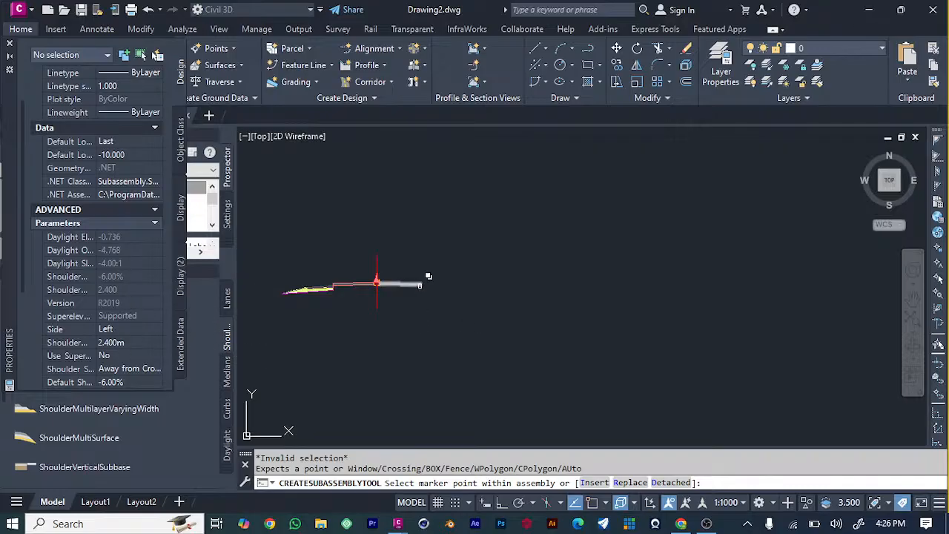
# Step: Set the ShoulderExtendSubbase Side to Right and attach it at the right pavement's lower outer corner
pyautogui.scroll(6, 420, 281)
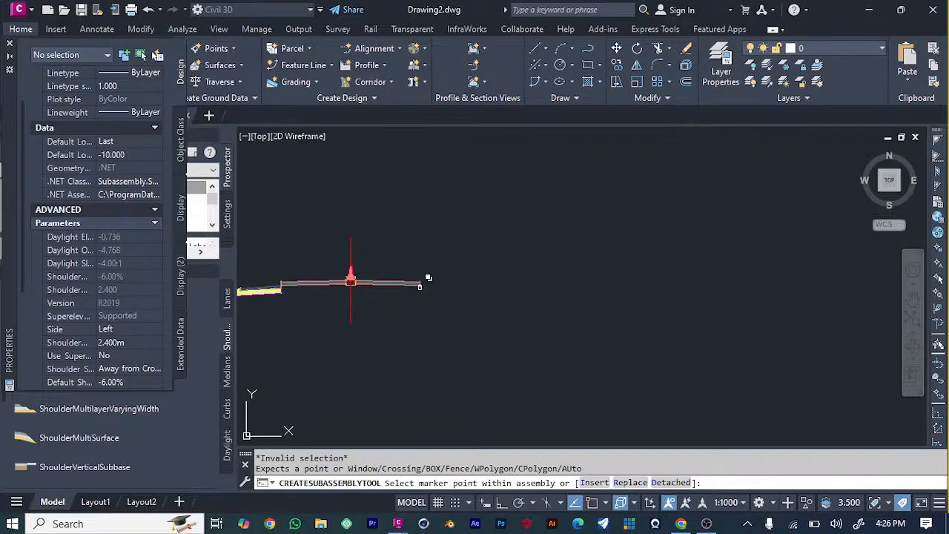
pyautogui.click(118, 330)
pyautogui.click(150, 329)
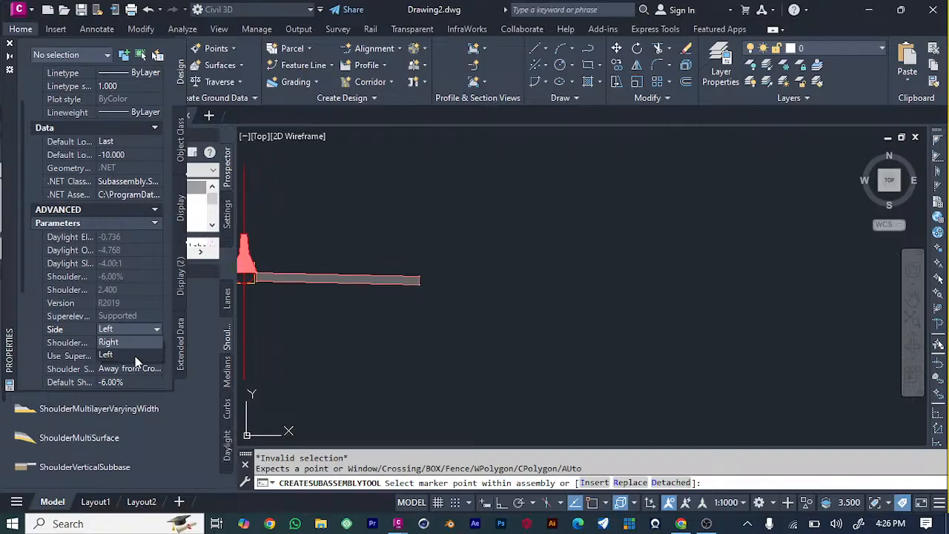
pyautogui.click(134, 344)
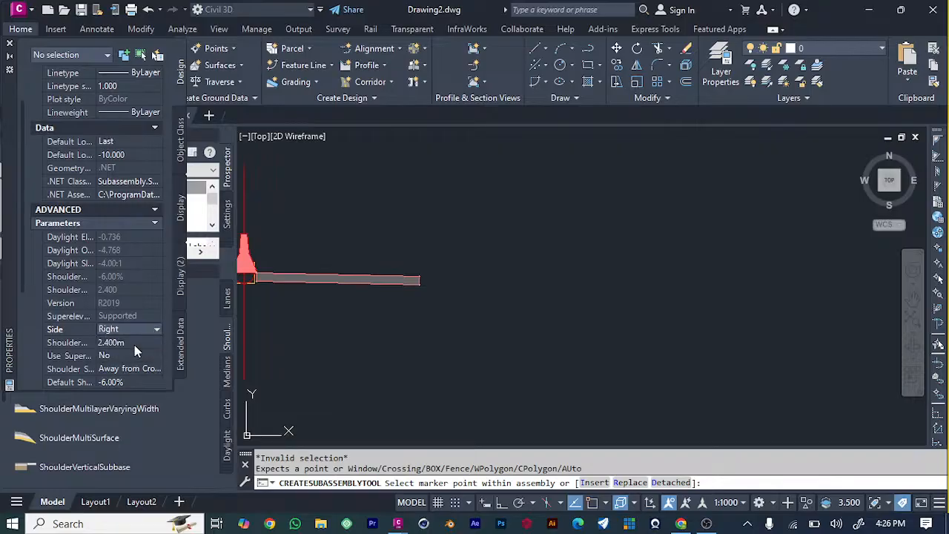
pyautogui.click(423, 286)
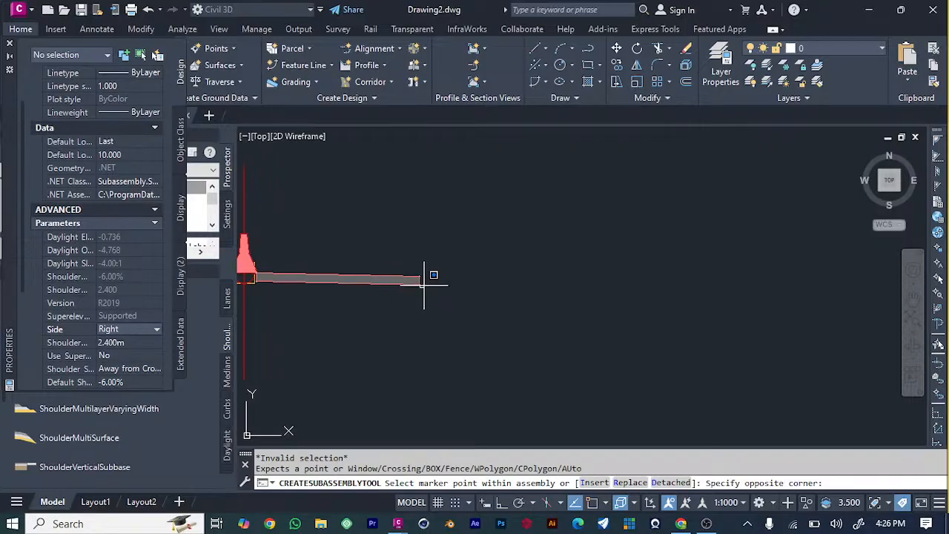
pyautogui.click(434, 299)
pyautogui.click(417, 284)
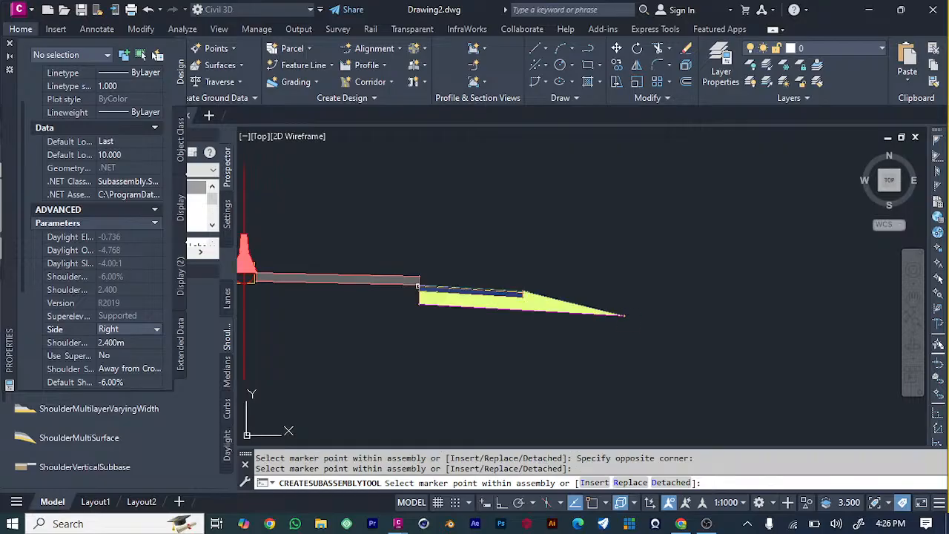
pyautogui.scroll(-5, 439, 364)
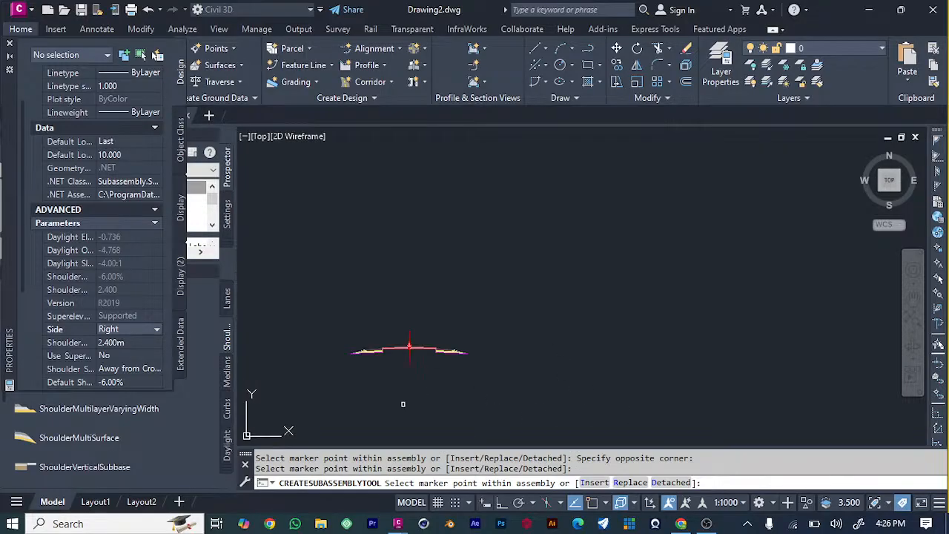
pyautogui.scroll(7, 324, 361)
pyautogui.scroll(-4, 467, 349)
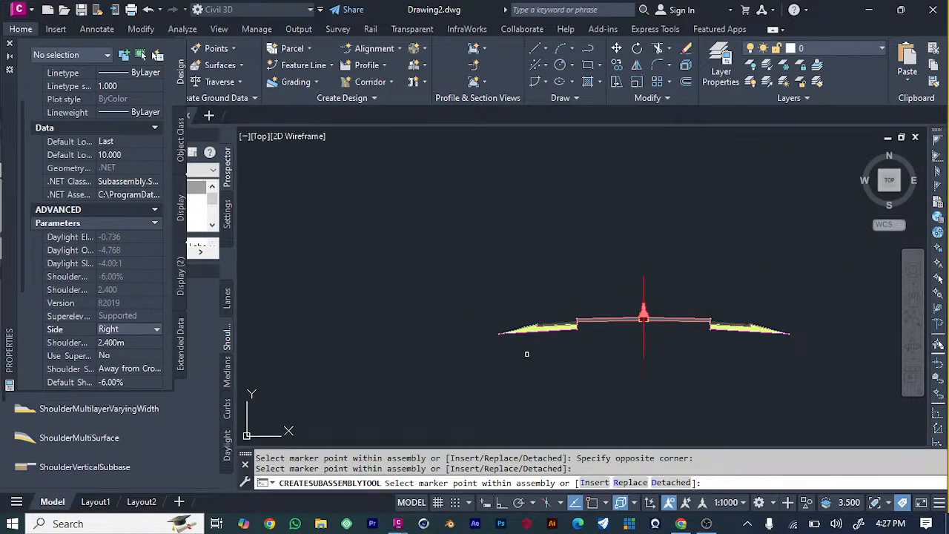
pyautogui.scroll(-3, 527, 355)
pyautogui.scroll(5, 594, 354)
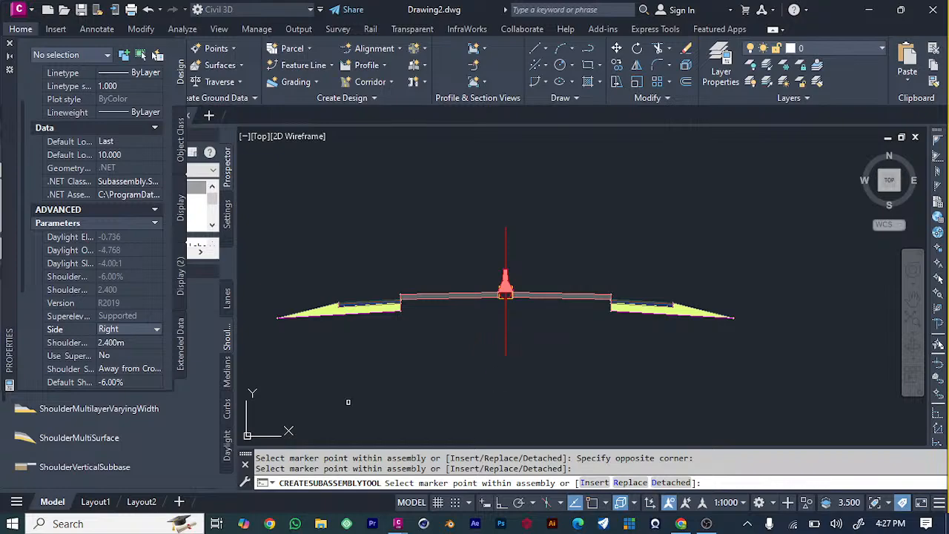
# Step: Bring up the metric Curbs subassemblies and end the shoulder placement command
pyautogui.click(229, 406)
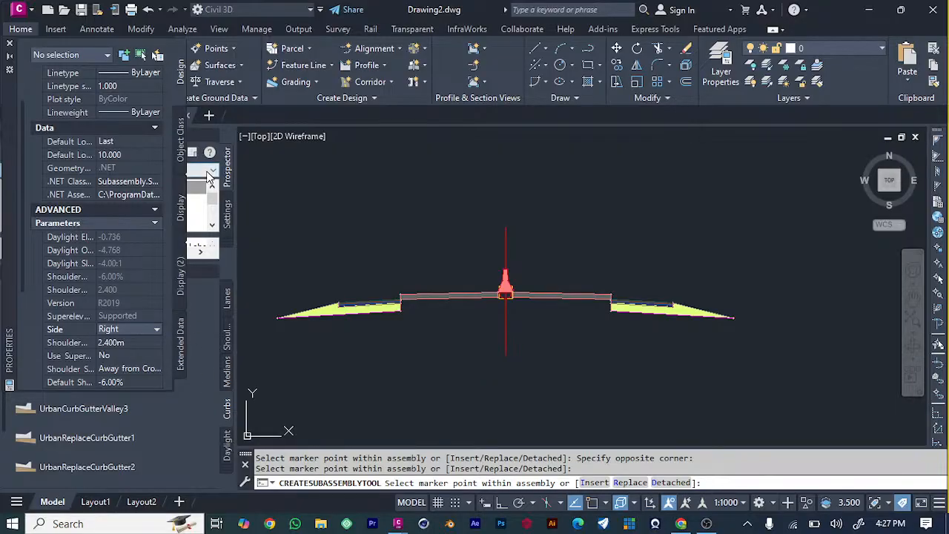
pyautogui.click(284, 212)
pyautogui.click(280, 191)
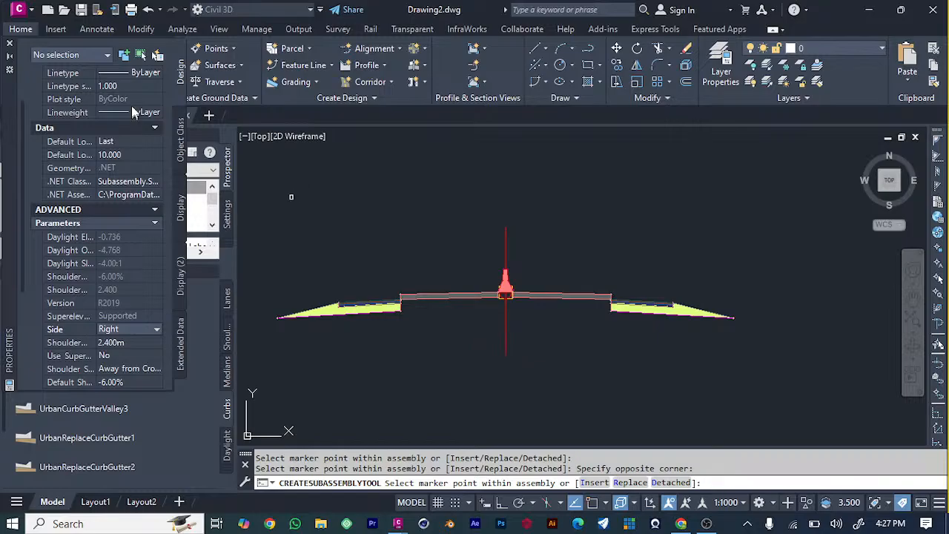
pyautogui.press('Escape')
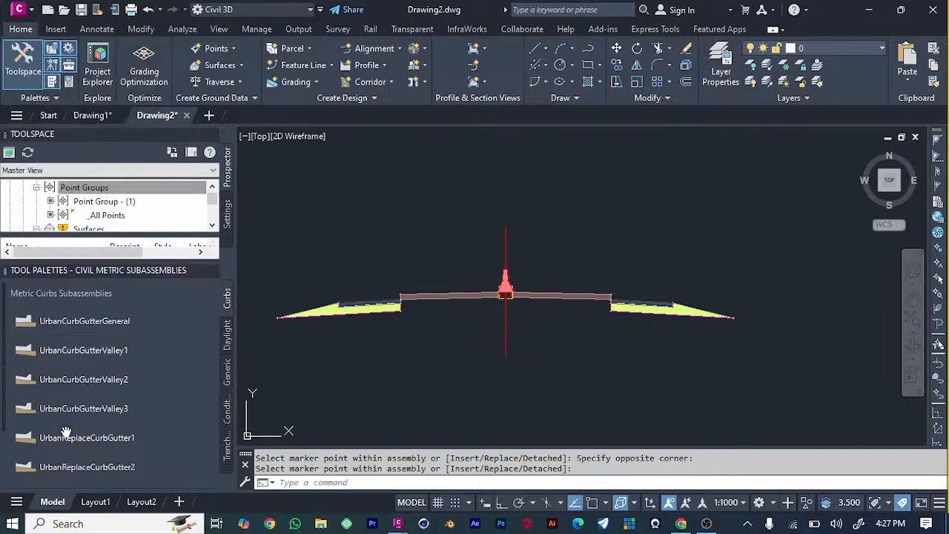
# Step: Add an UrbanCurbGutterValley2 subassembly with Side Right and Gutter Edge insertion at the right shoulder's outer tip
pyautogui.click(735, 318)
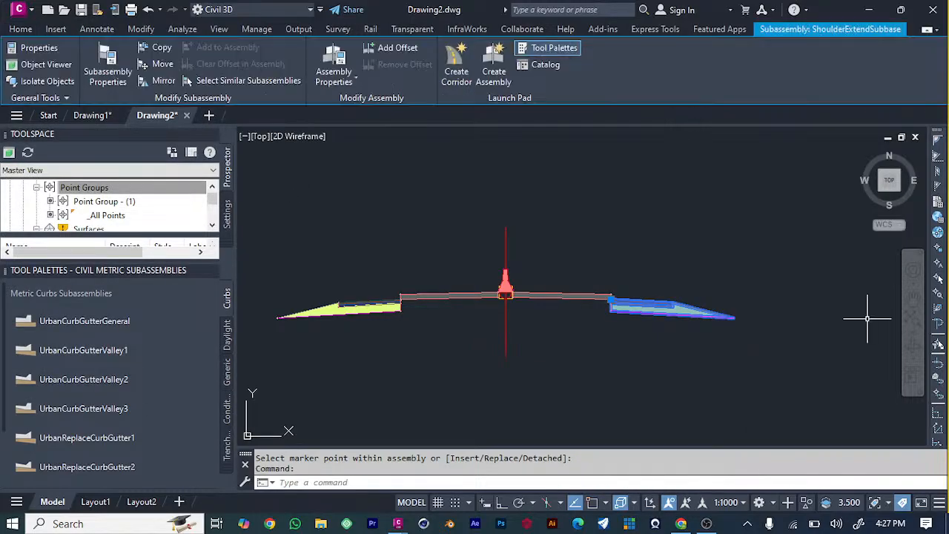
pyautogui.click(279, 318)
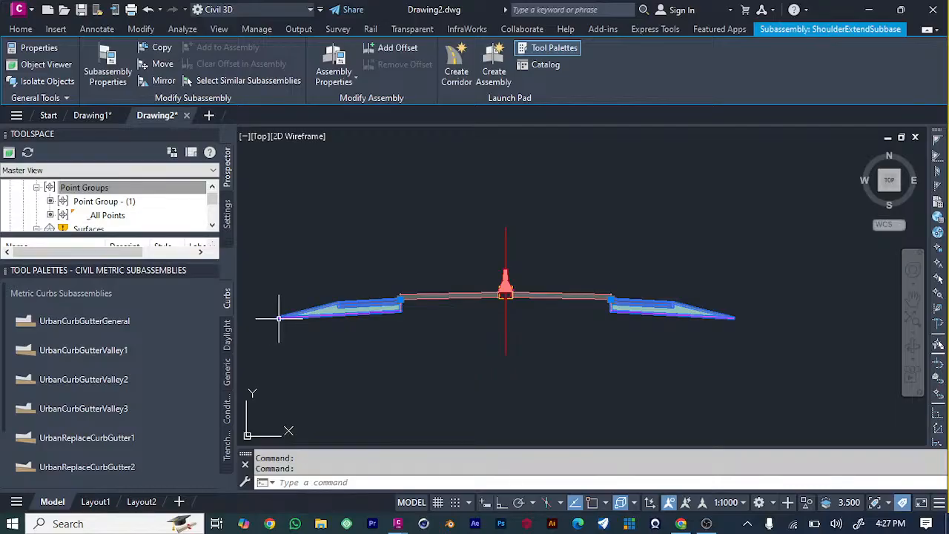
pyautogui.click(82, 382)
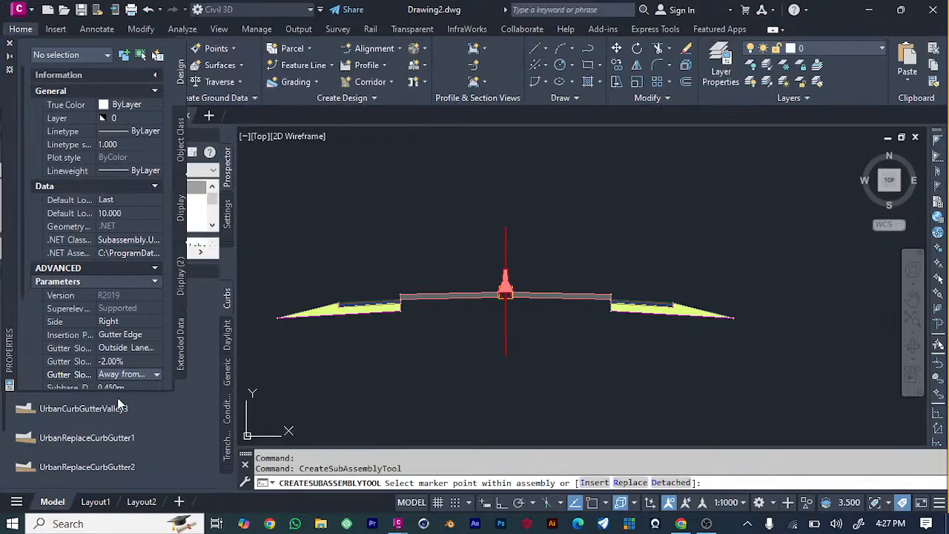
pyautogui.scroll(-3, 127, 260)
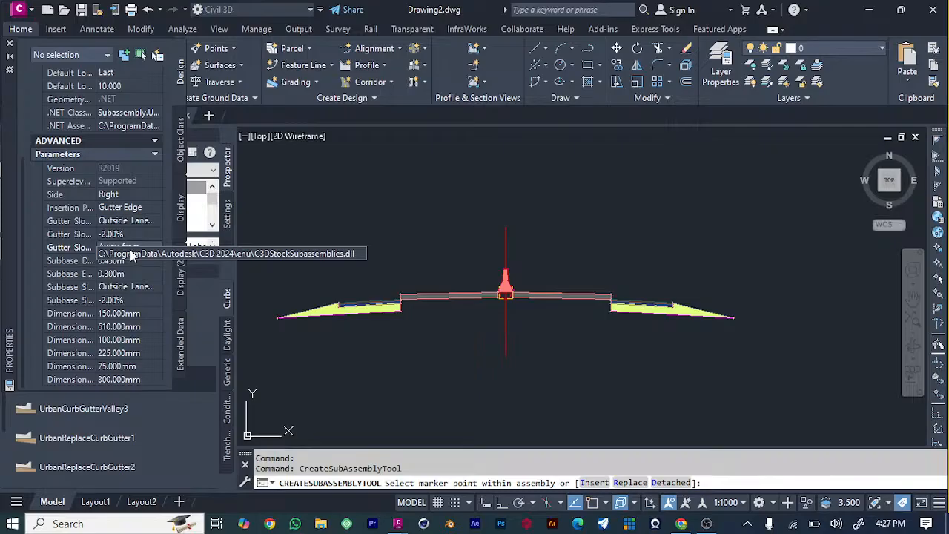
pyautogui.scroll(3, 122, 152)
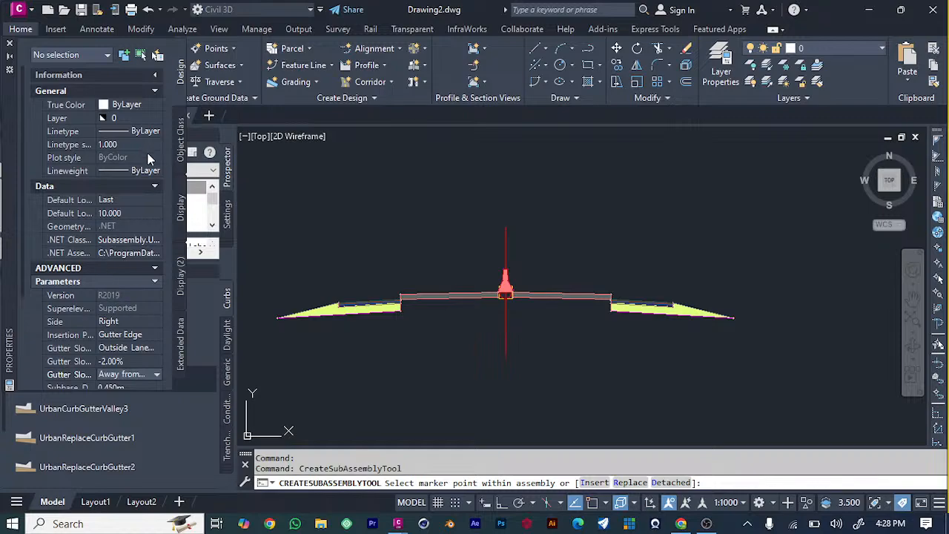
pyautogui.scroll(-3, 149, 160)
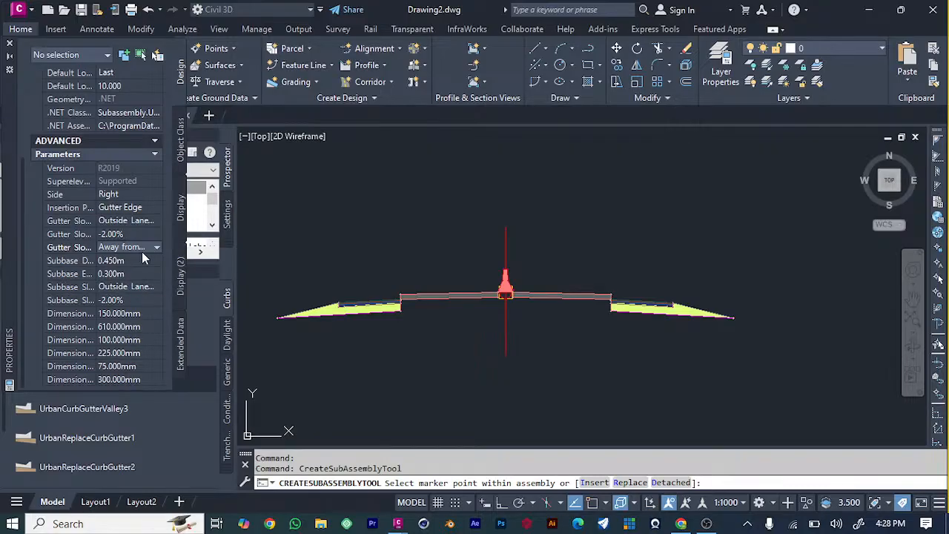
pyautogui.click(132, 193)
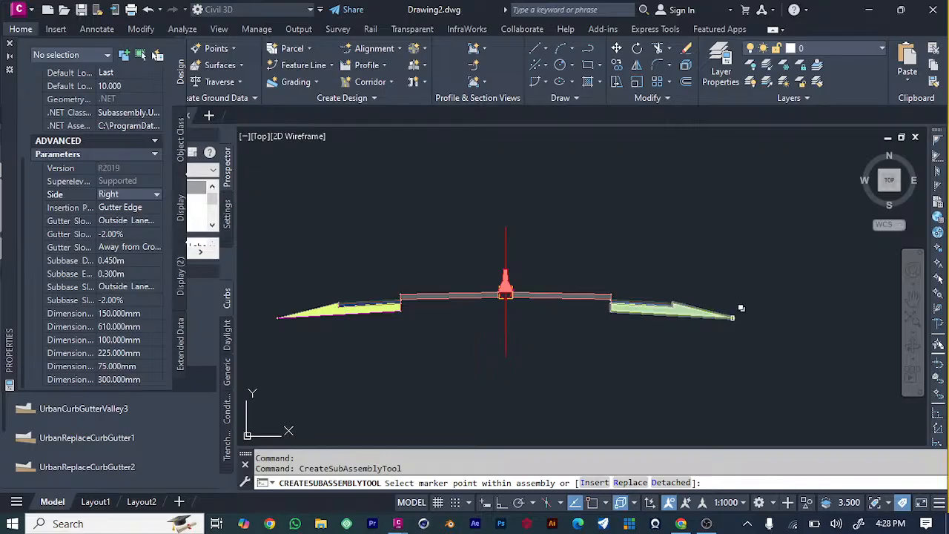
pyautogui.click(735, 318)
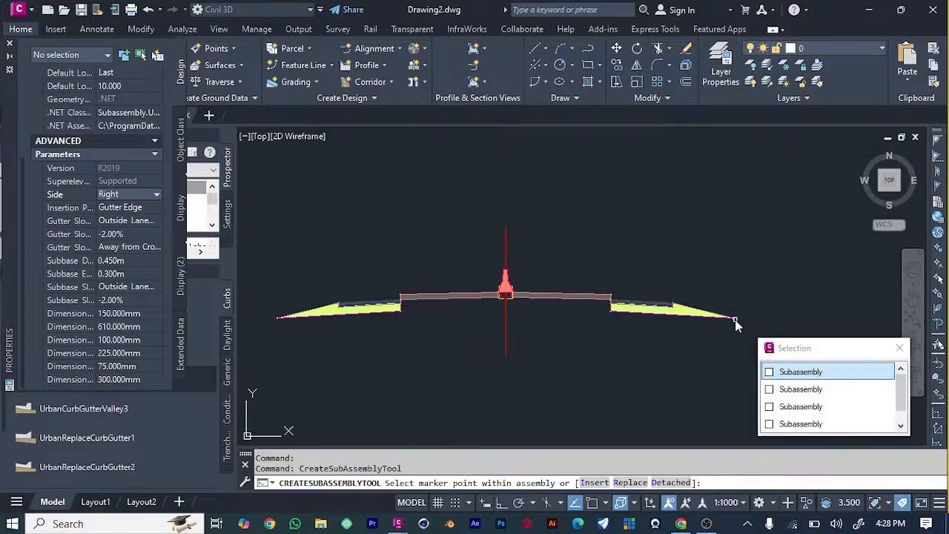
pyautogui.click(799, 372)
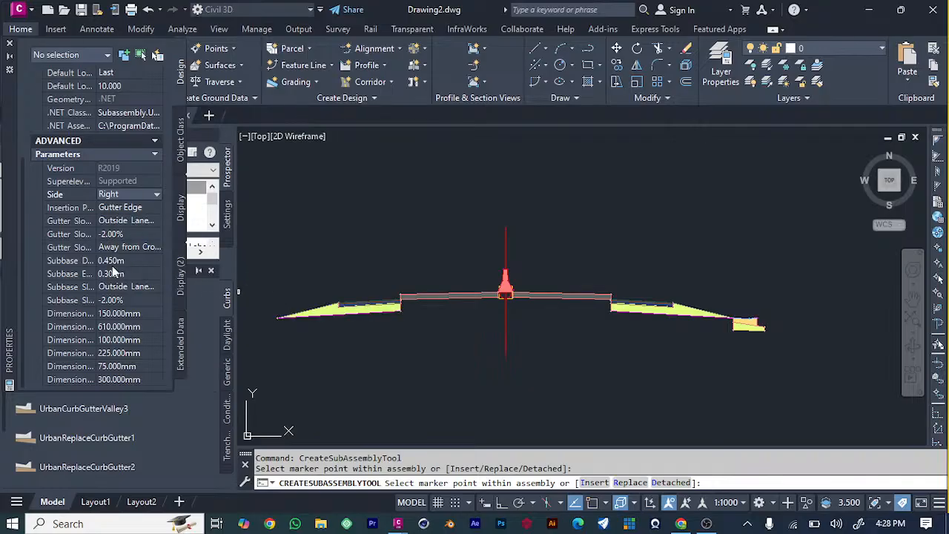
# Step: Set the UrbanCurbGutterValley2 Side to Left and attach it at the left shoulder's outer tip
pyautogui.click(134, 192)
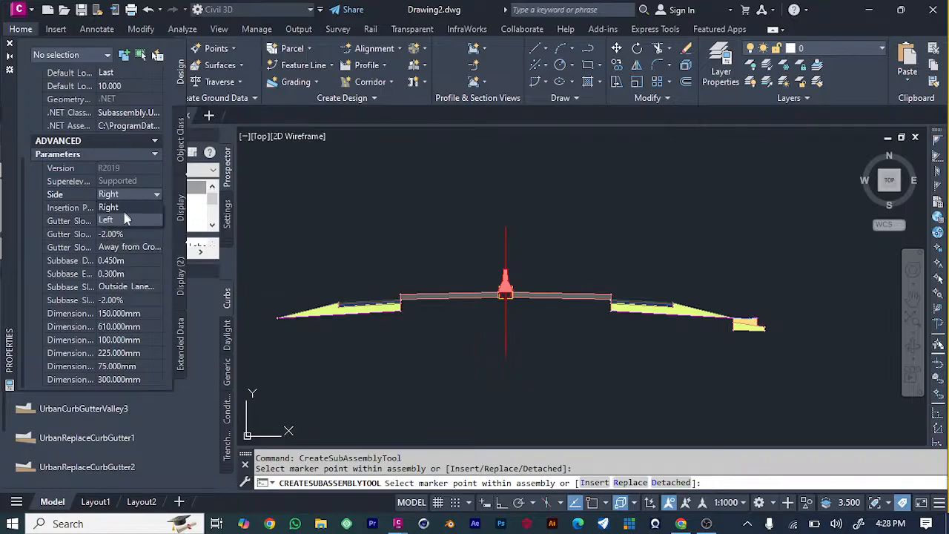
pyautogui.click(118, 220)
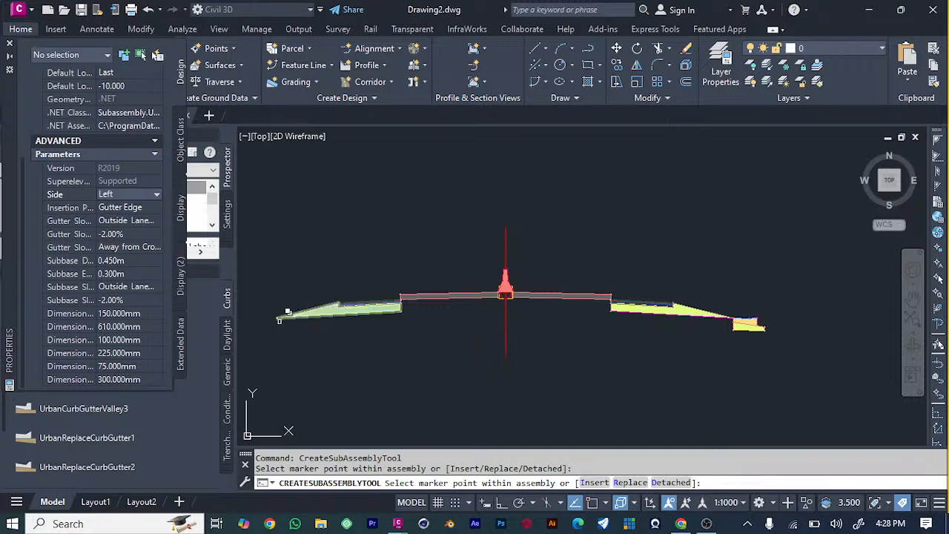
pyautogui.click(285, 308)
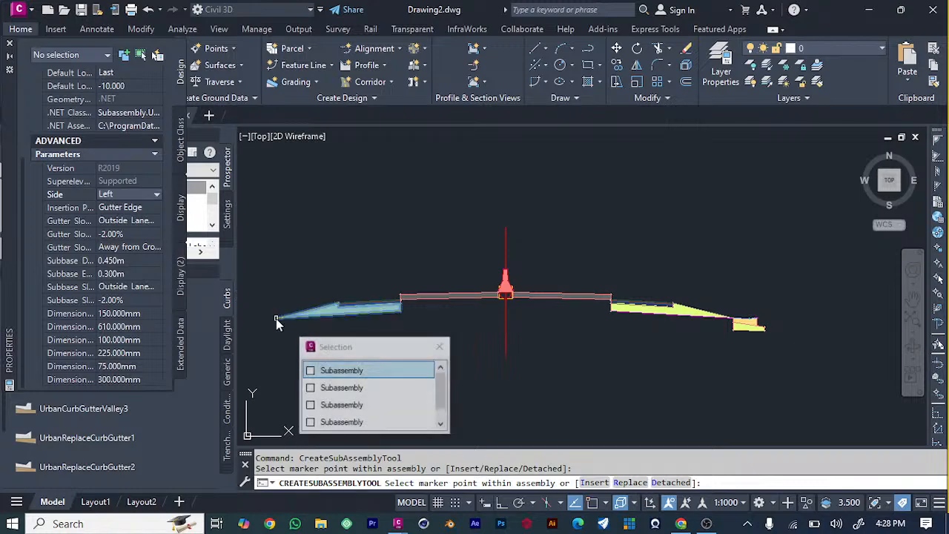
pyautogui.click(348, 373)
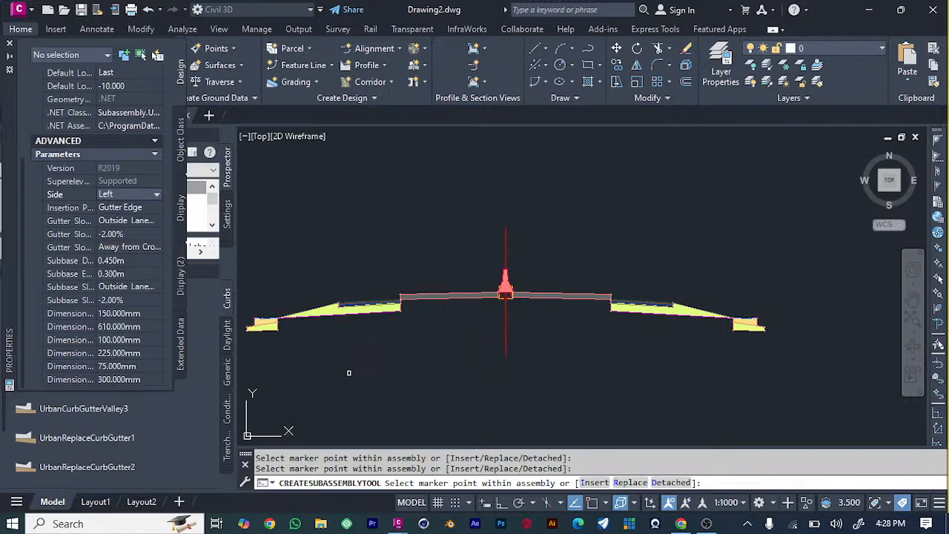
# Step: Add a SideDitch subassembly from the Trench Pipes set, 0.450 m deep with a 0.500 m bottom width, at the right curb's lower outer corner
pyautogui.scroll(-2, 517, 322)
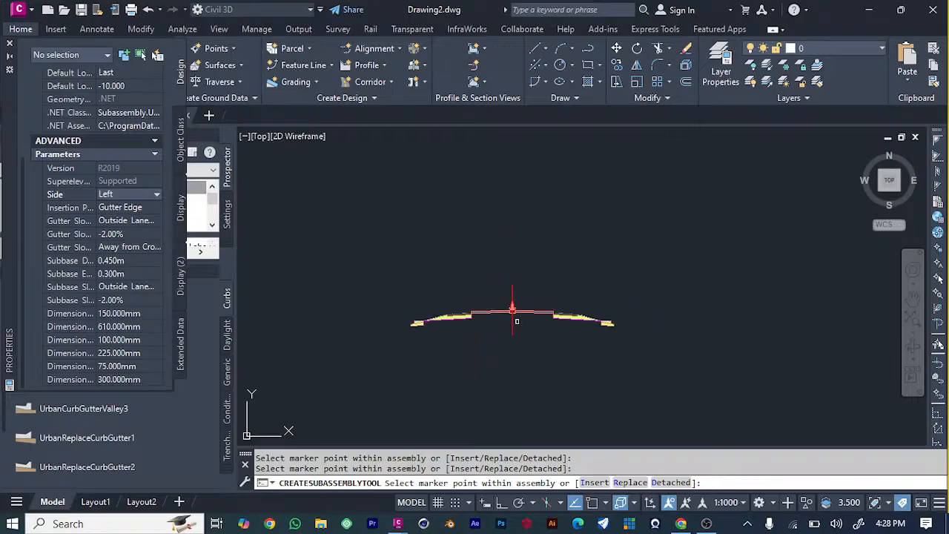
pyautogui.scroll(2, 385, 343)
pyautogui.scroll(-2, 460, 329)
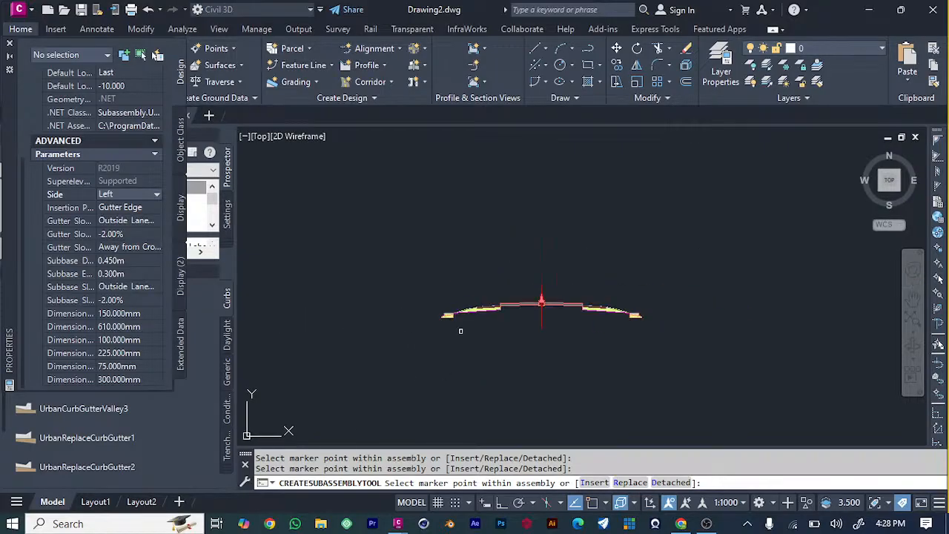
pyautogui.scroll(1, 565, 306)
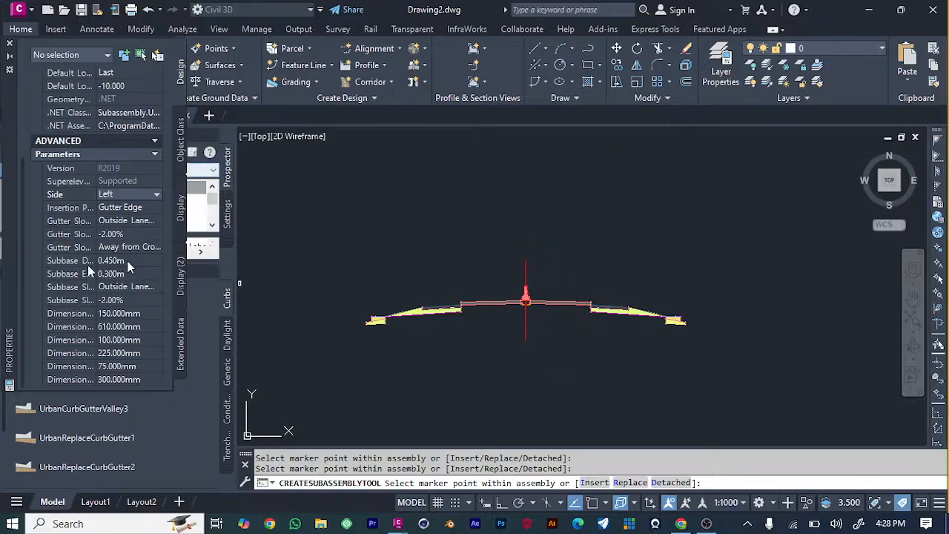
pyautogui.hotkey('ctrl', '1')
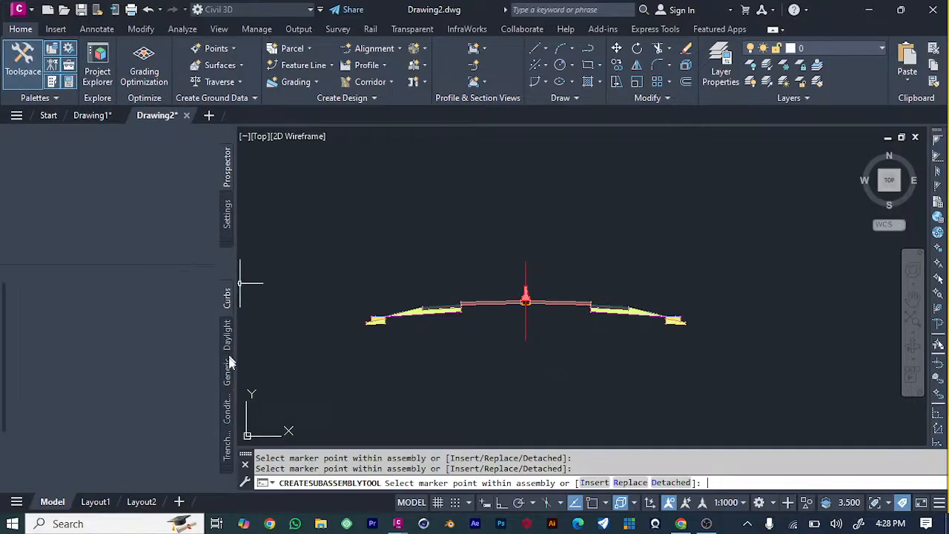
pyautogui.click(228, 447)
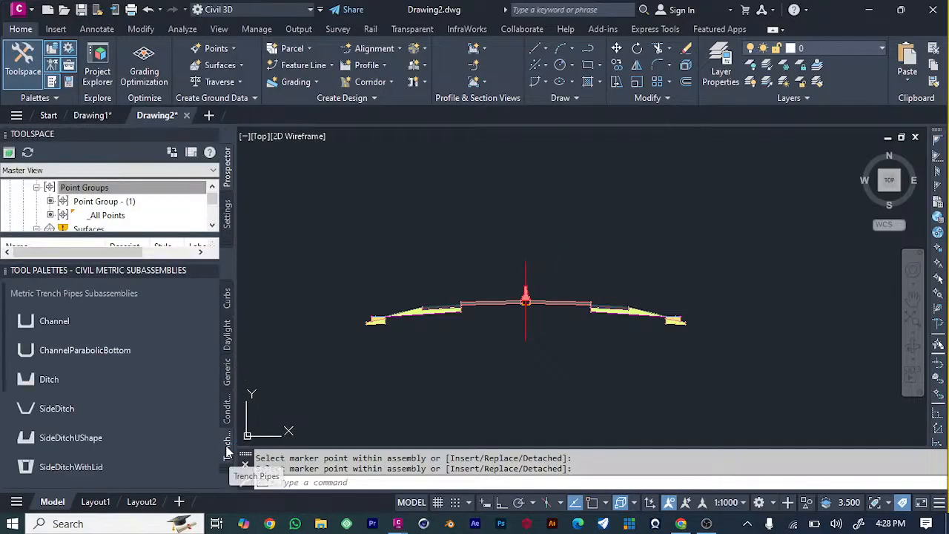
pyautogui.click(96, 409)
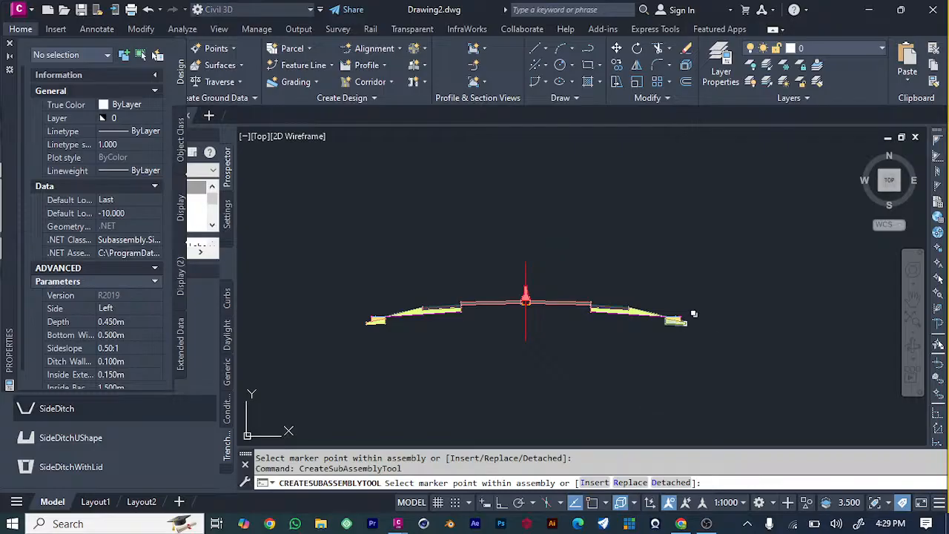
pyautogui.click(687, 323)
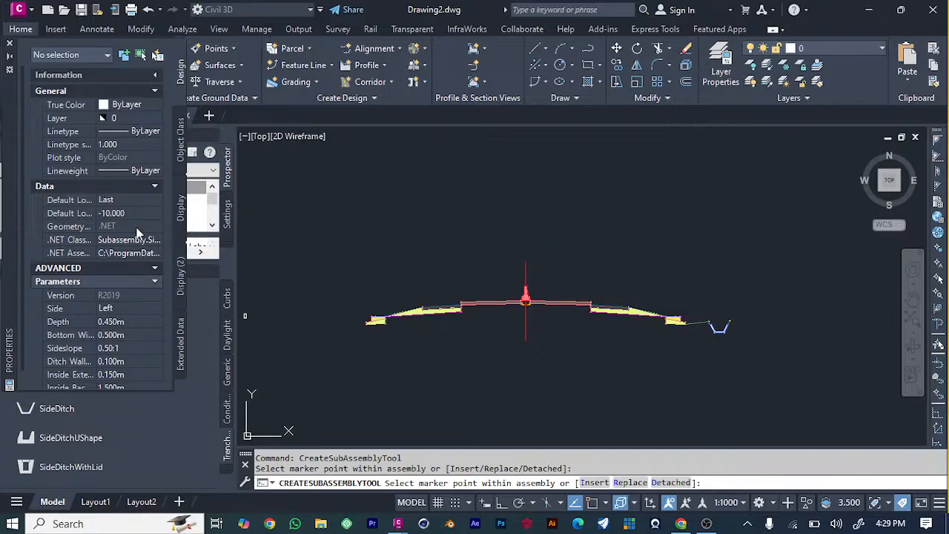
# Step: Set the SideDitch Side to Left and attach it at the left curb's lower outer corner
pyautogui.click(122, 309)
pyautogui.click(122, 307)
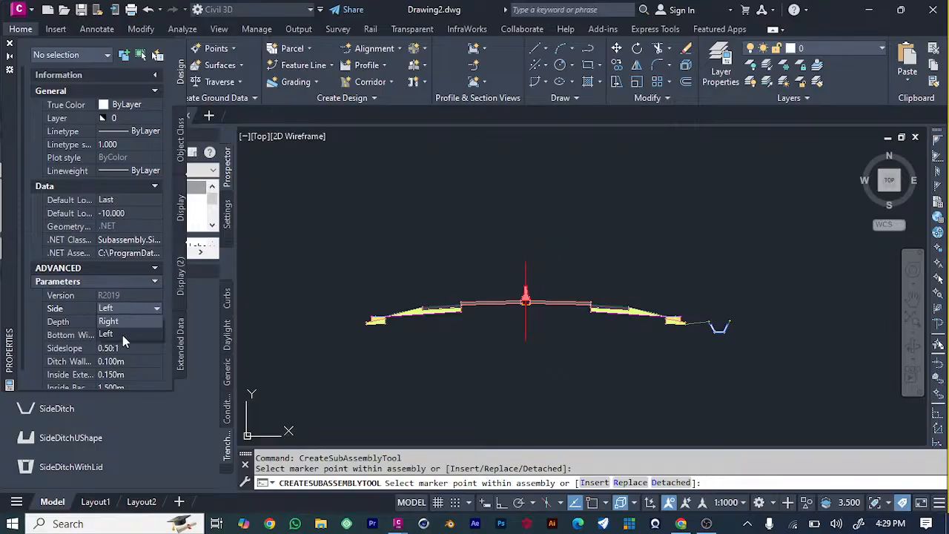
pyautogui.click(122, 335)
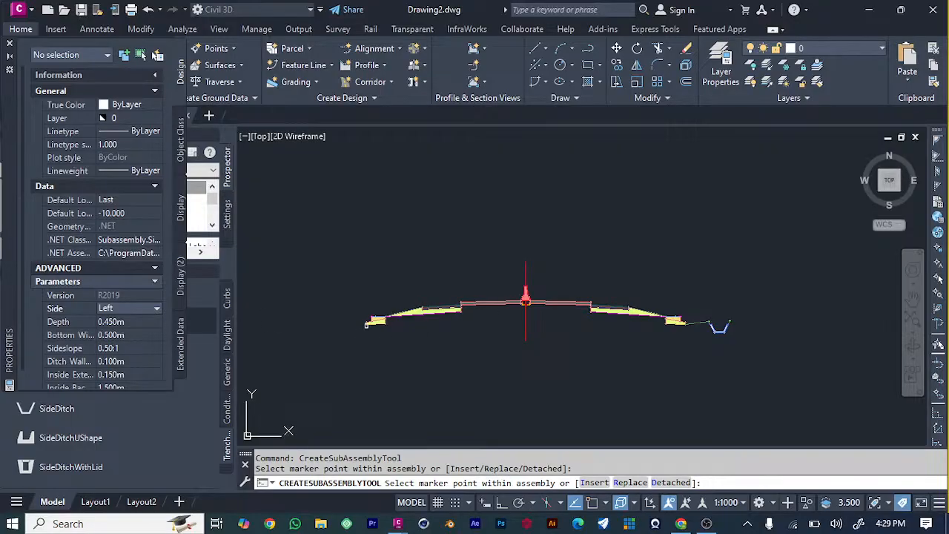
pyautogui.click(366, 324)
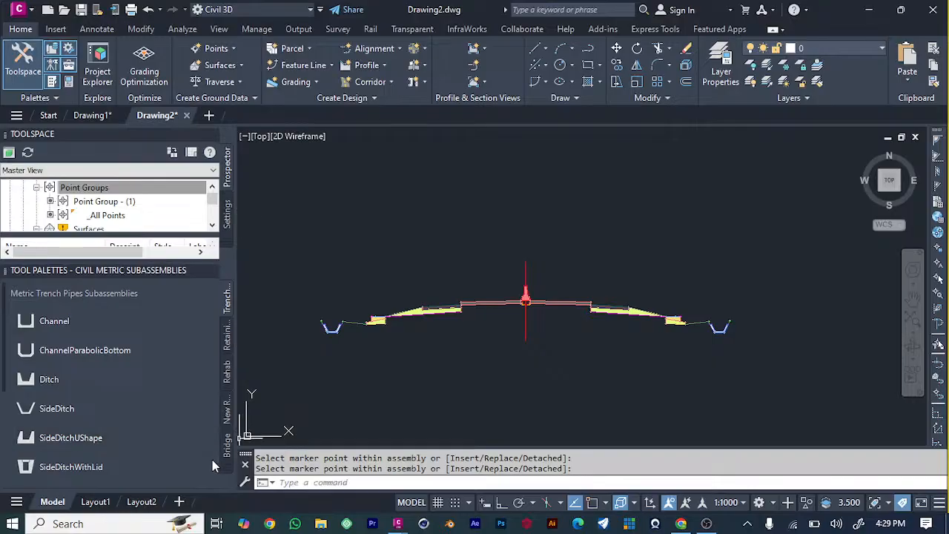
# Step: Look through the Bridge, New Rehab, Retaining Walls, Rehab and Trench Pipes subassembly sets for further components
pyautogui.click(229, 451)
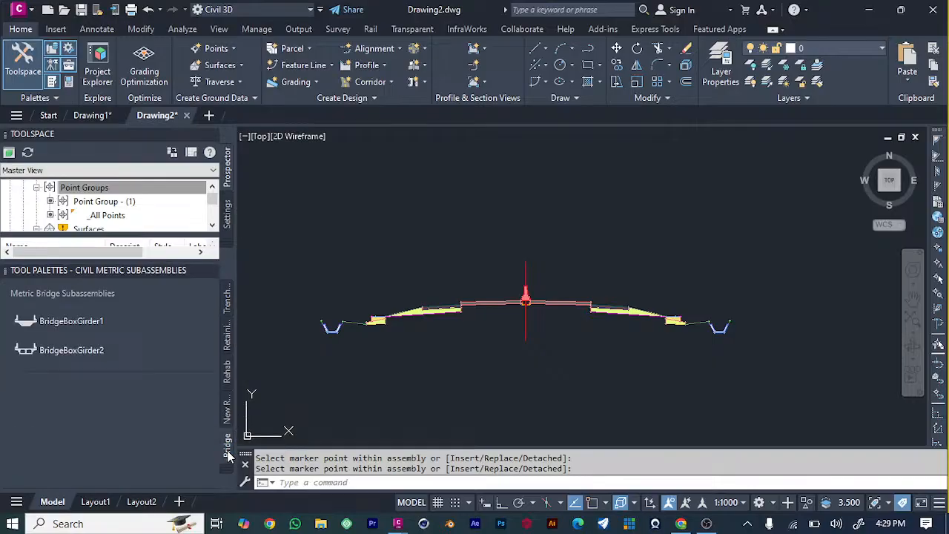
pyautogui.click(228, 422)
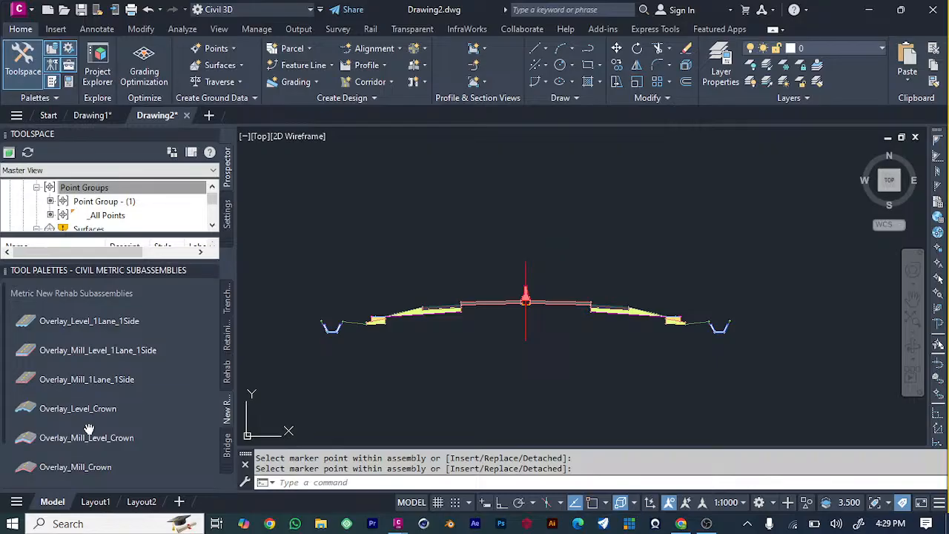
pyautogui.scroll(-2, 88, 430)
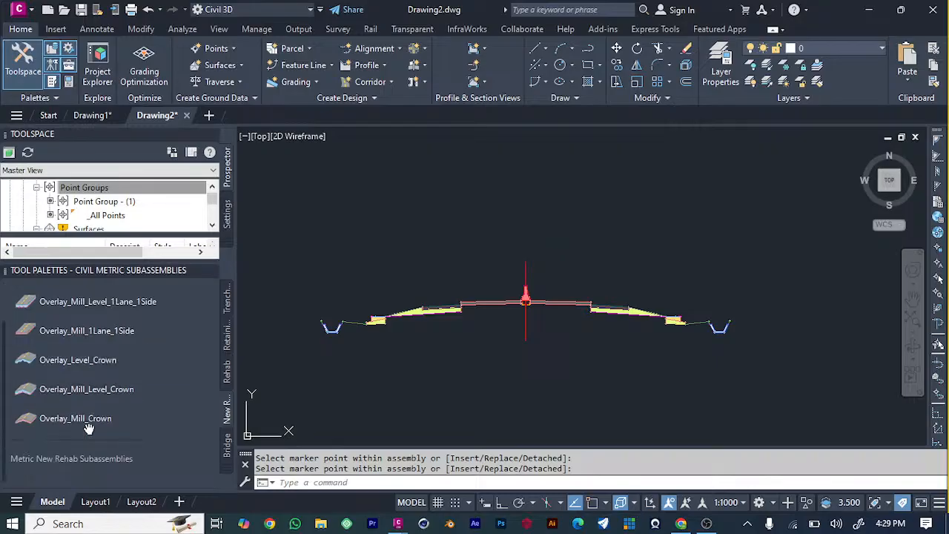
pyautogui.click(228, 336)
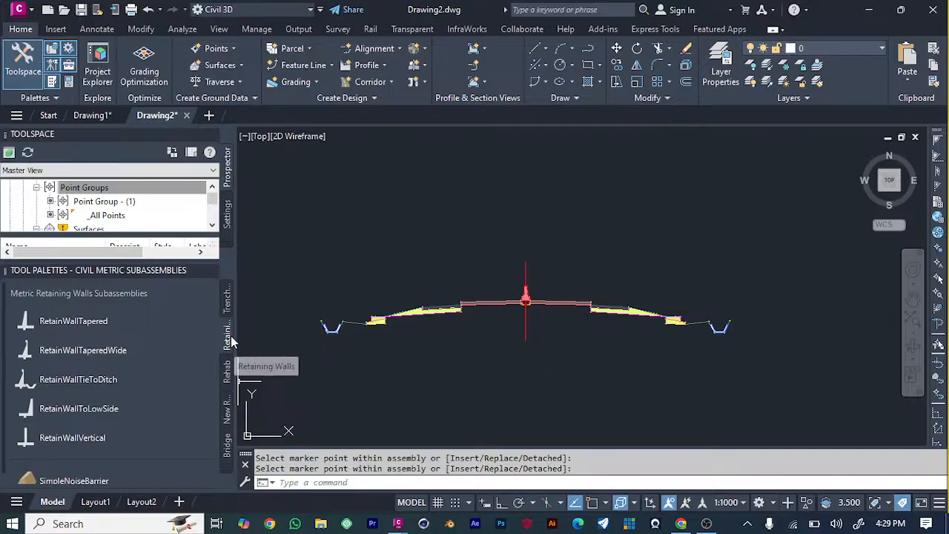
pyautogui.click(226, 369)
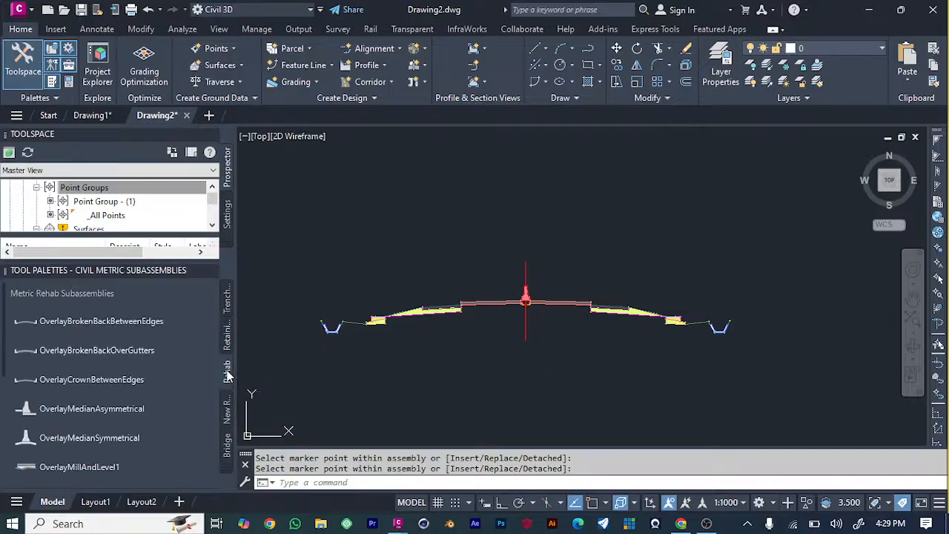
pyautogui.click(228, 304)
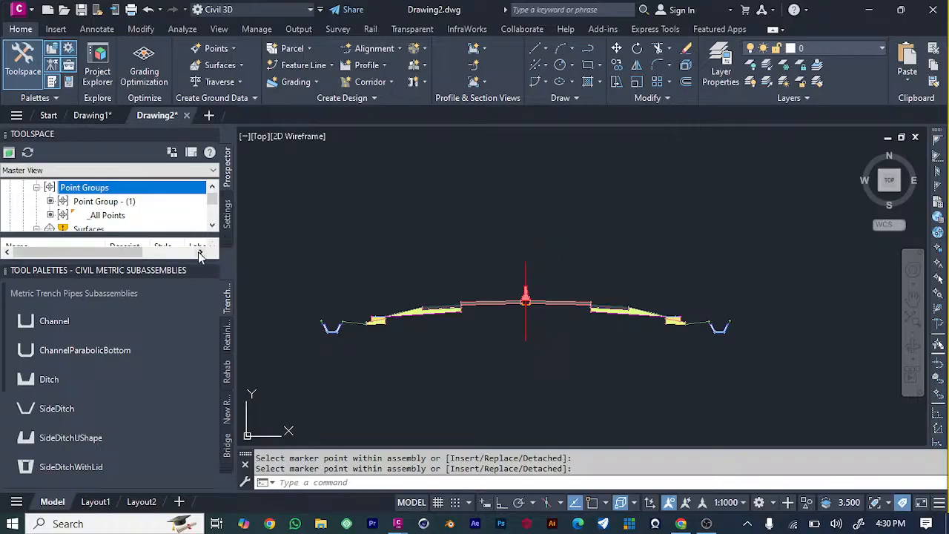
pyautogui.scroll(-5, 60, 304)
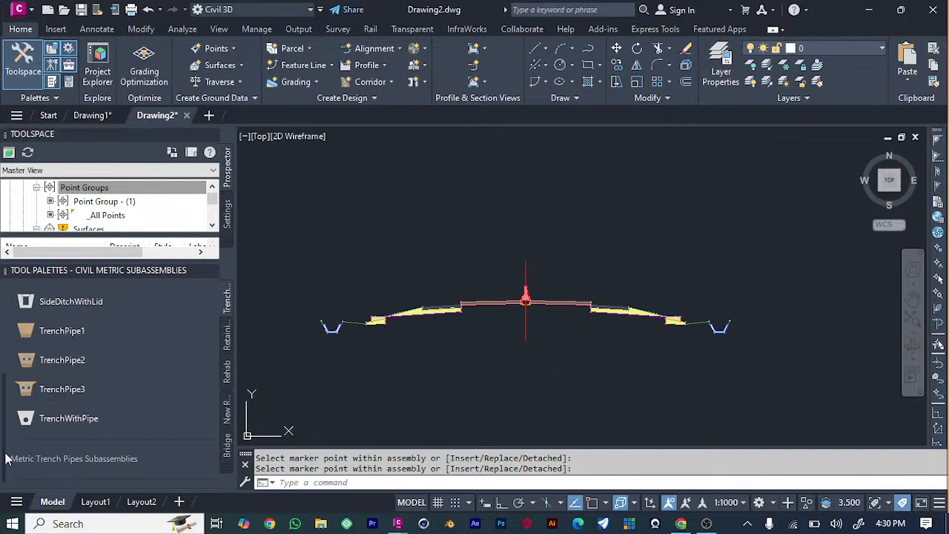
pyautogui.scroll(2, 58, 451)
pyautogui.scroll(3, 59, 451)
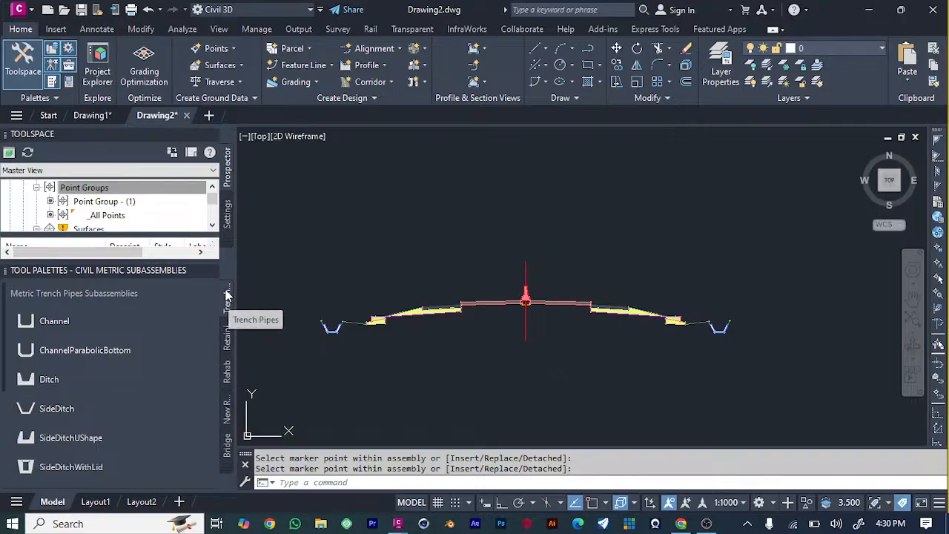
# Step: Look through the metric Lanes and Shoulders subassembly sets for the available lane, pavement and shoulder types
pyautogui.click(226, 469)
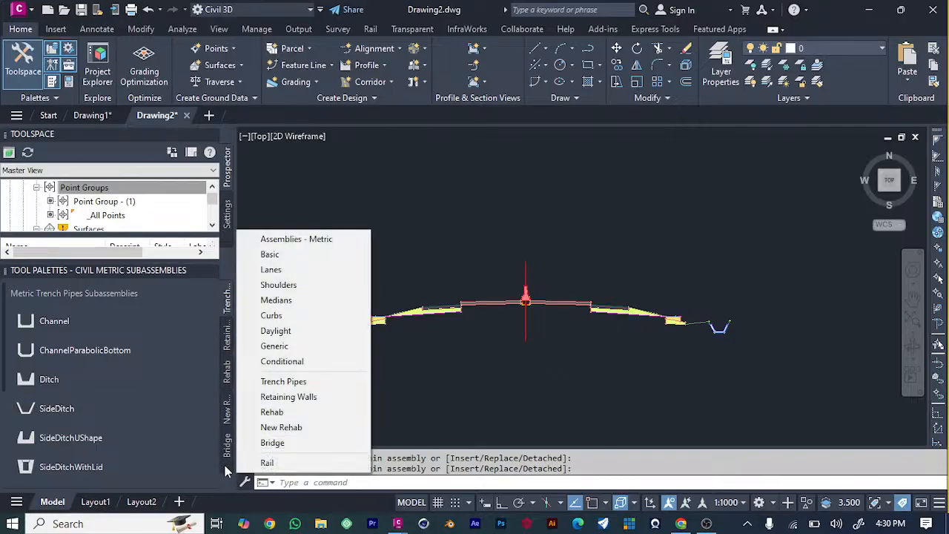
pyautogui.click(280, 272)
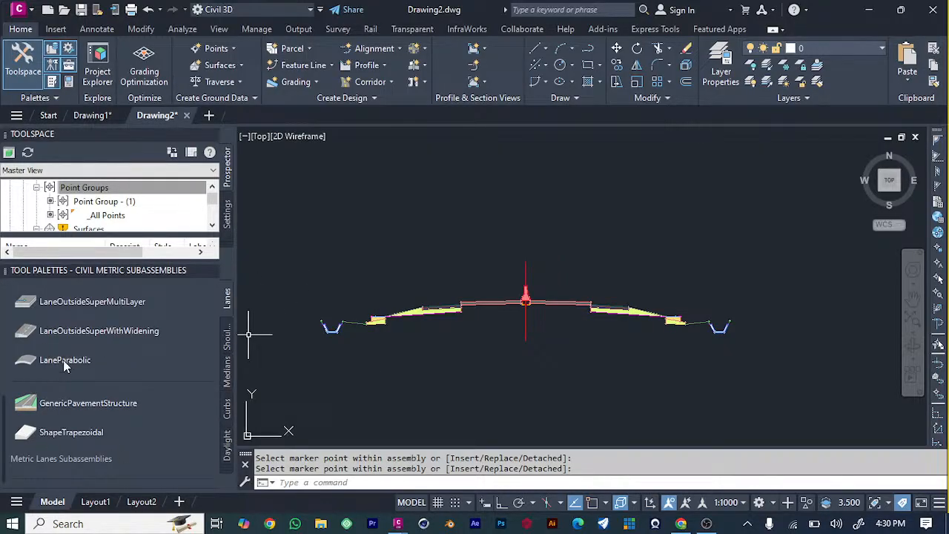
pyautogui.scroll(-3, 84, 357)
pyautogui.scroll(-3, 83, 357)
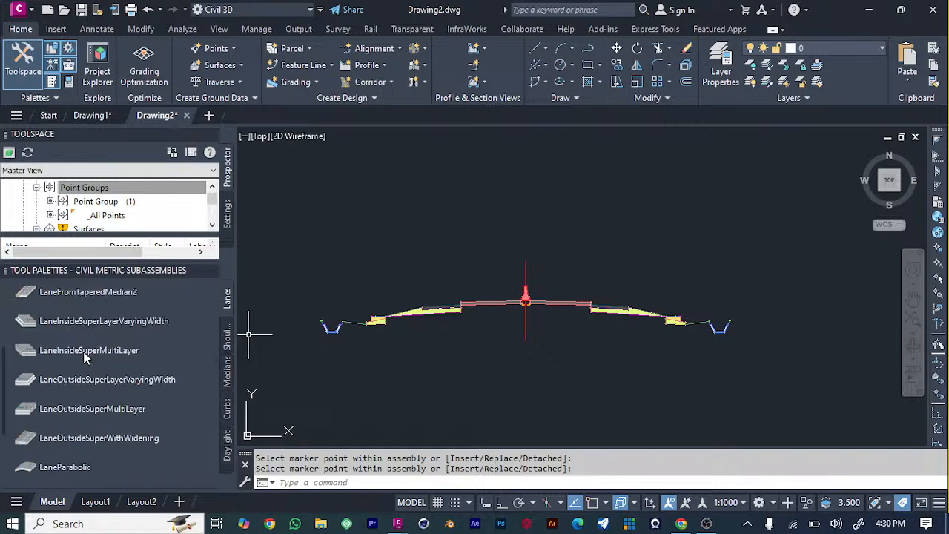
pyautogui.scroll(-3, 84, 357)
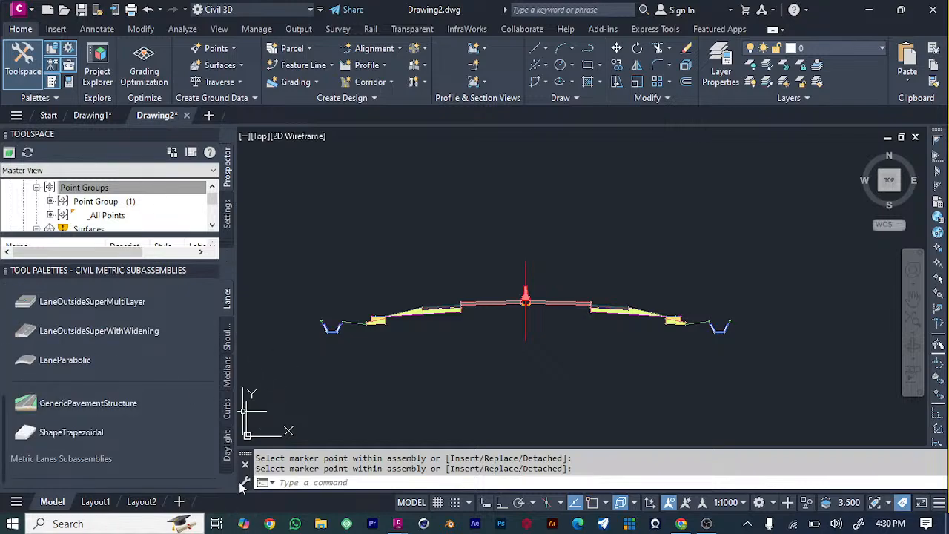
pyautogui.doubleClick(246, 453)
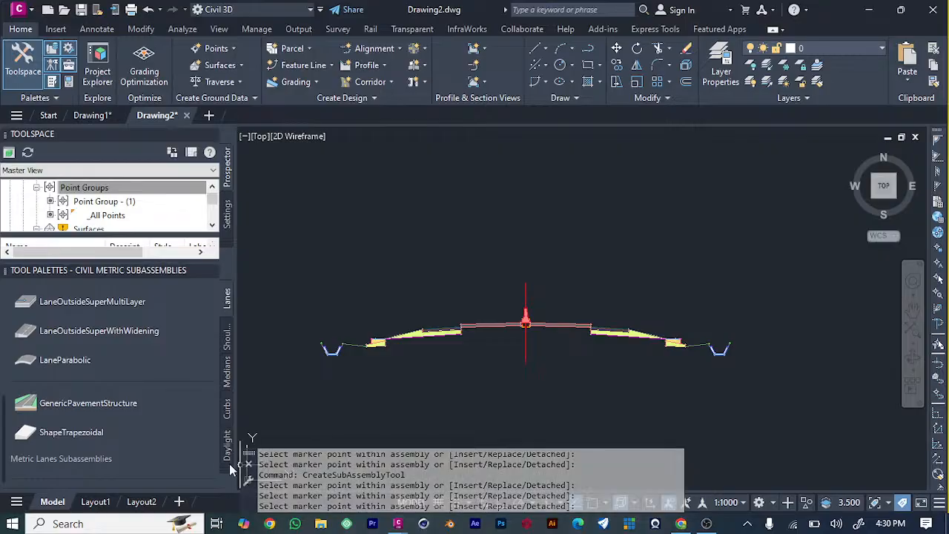
pyautogui.click(236, 470)
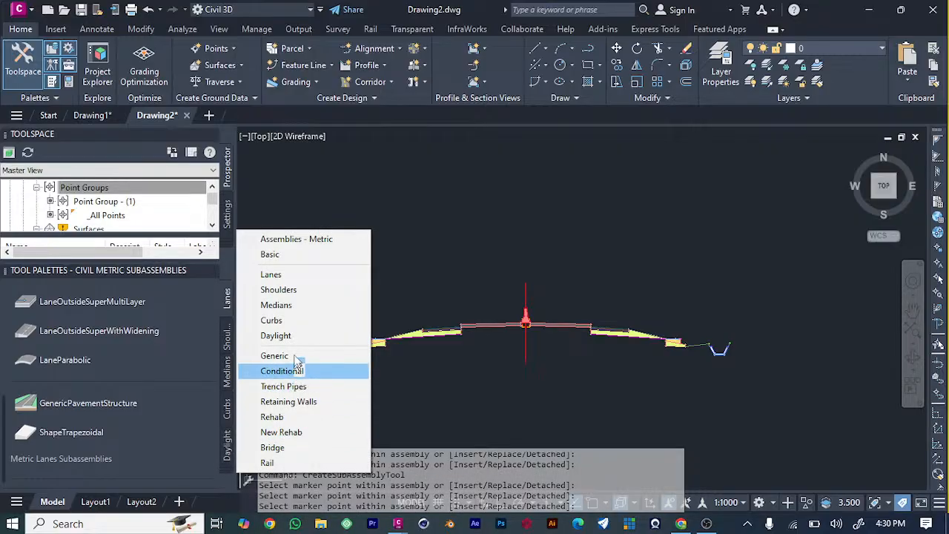
pyautogui.click(278, 290)
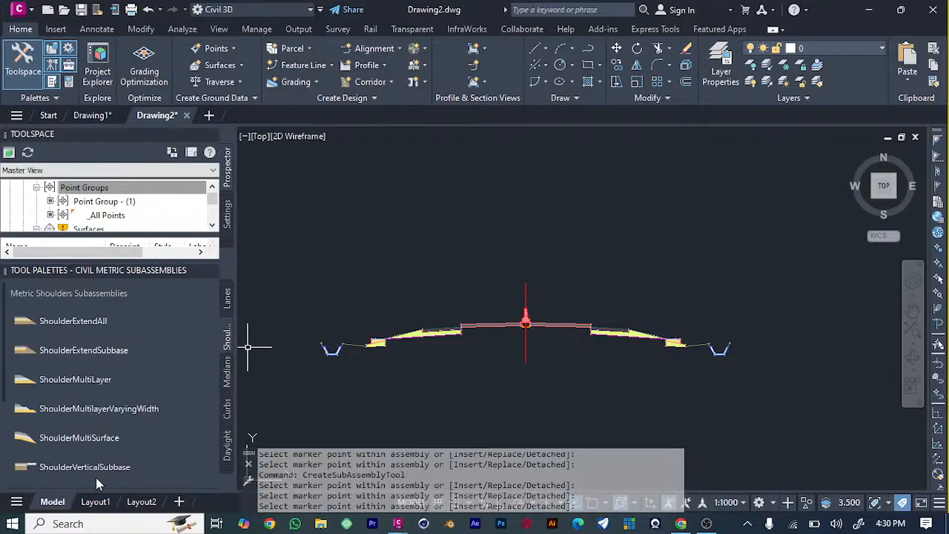
pyautogui.scroll(-3, 111, 452)
pyautogui.scroll(3, 127, 438)
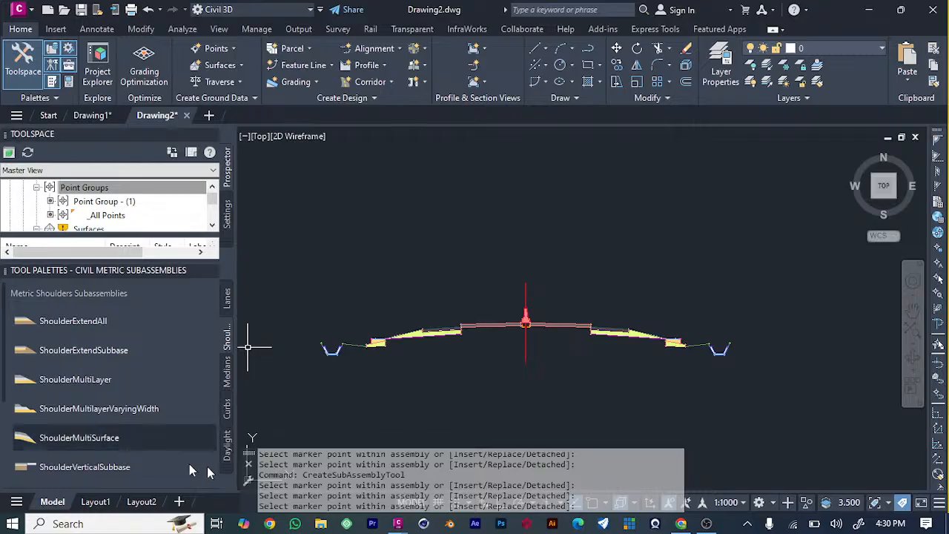
# Step: Examine the subassemblies offered in the Generic, Medians, Rehab and Rail sets
pyautogui.click(229, 468)
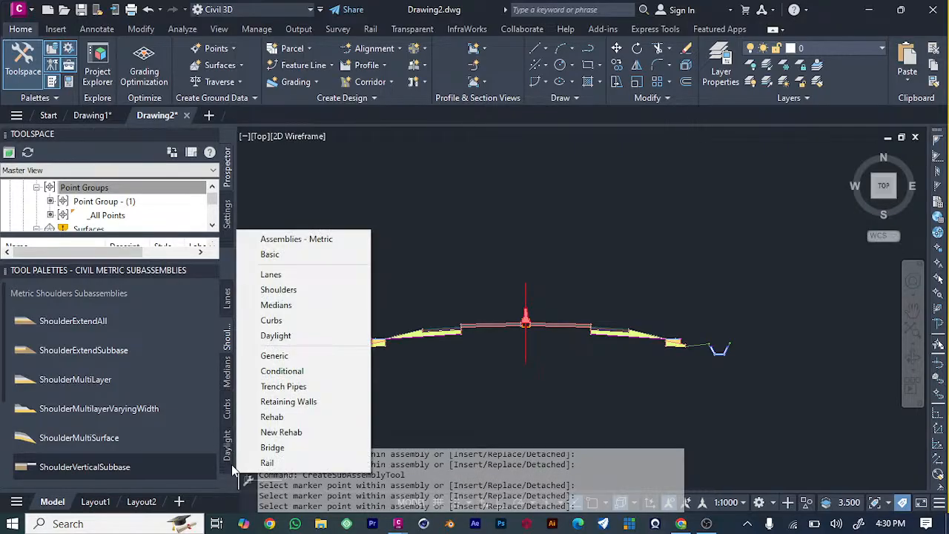
pyautogui.click(308, 356)
pyautogui.scroll(-3, 95, 380)
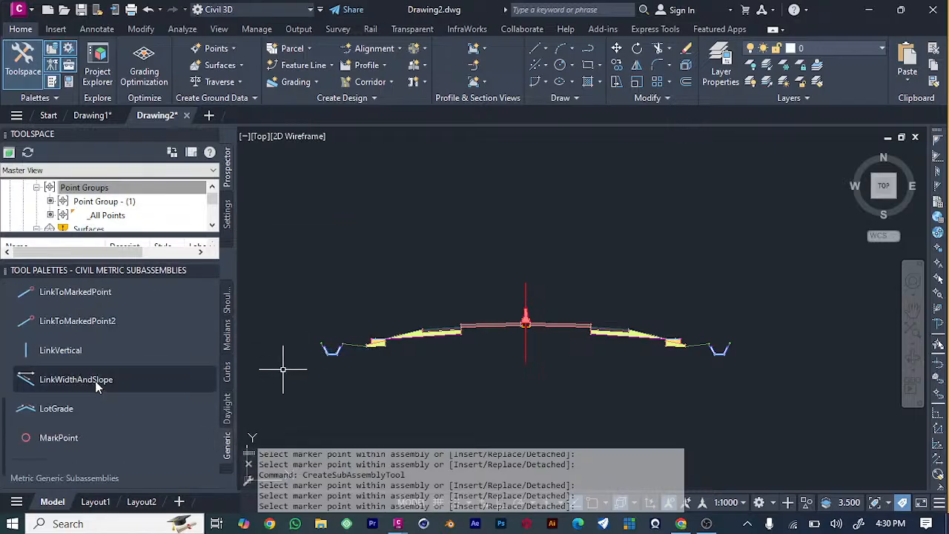
pyautogui.scroll(-1, 95, 380)
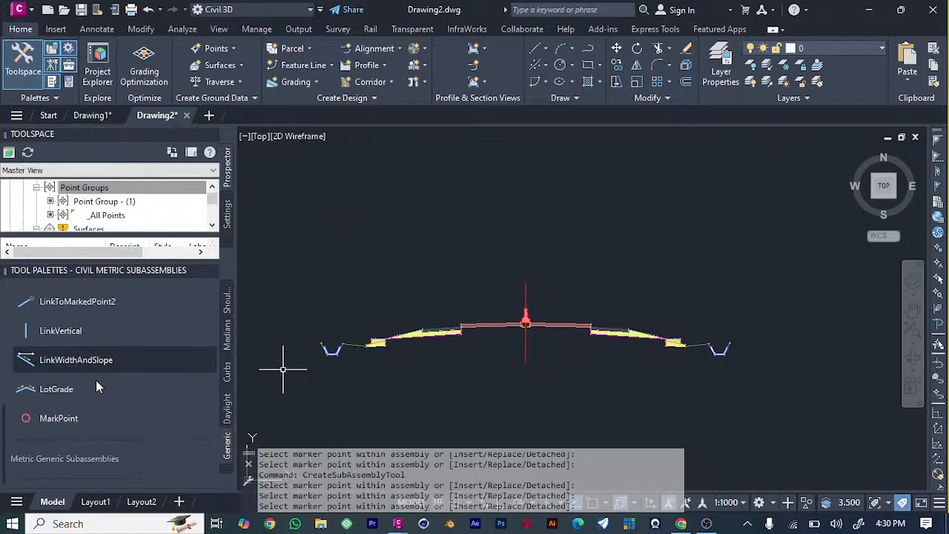
pyautogui.click(229, 474)
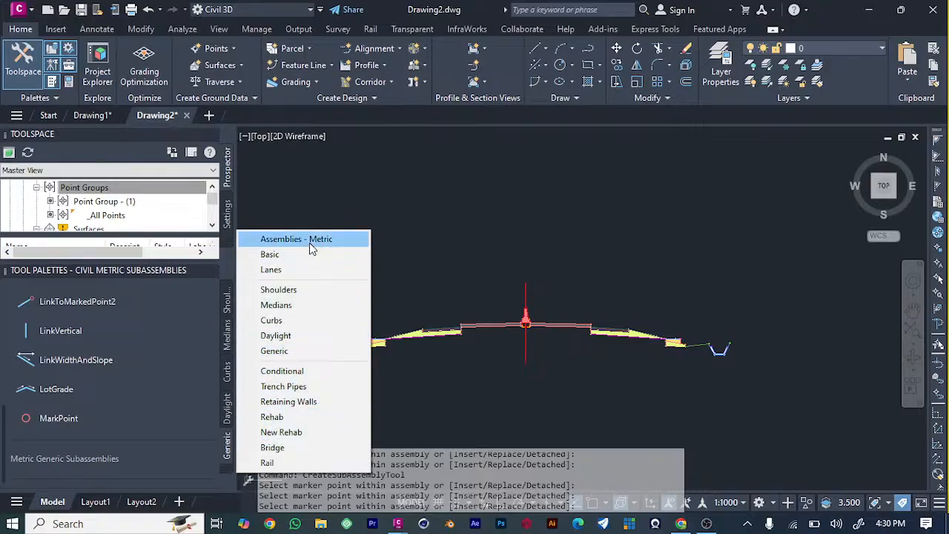
pyautogui.click(302, 311)
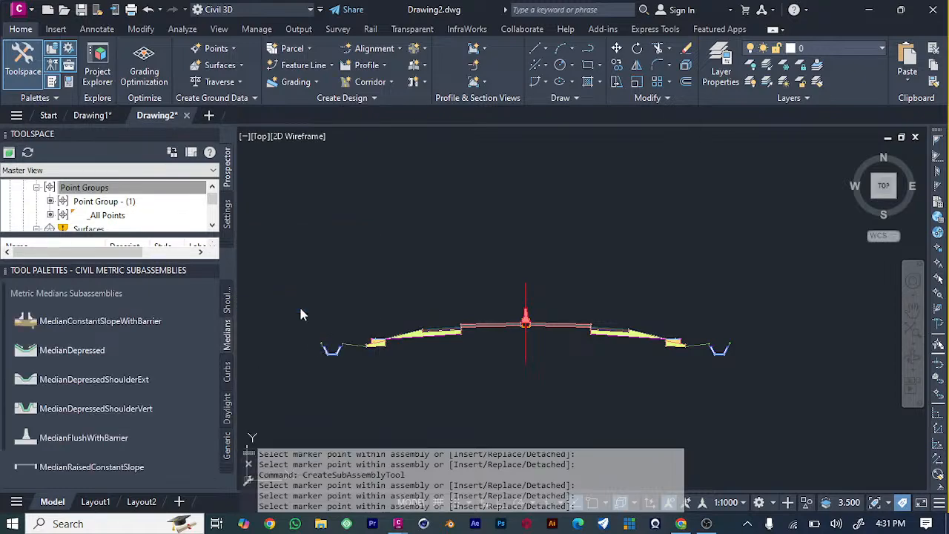
pyautogui.scroll(-1, 87, 398)
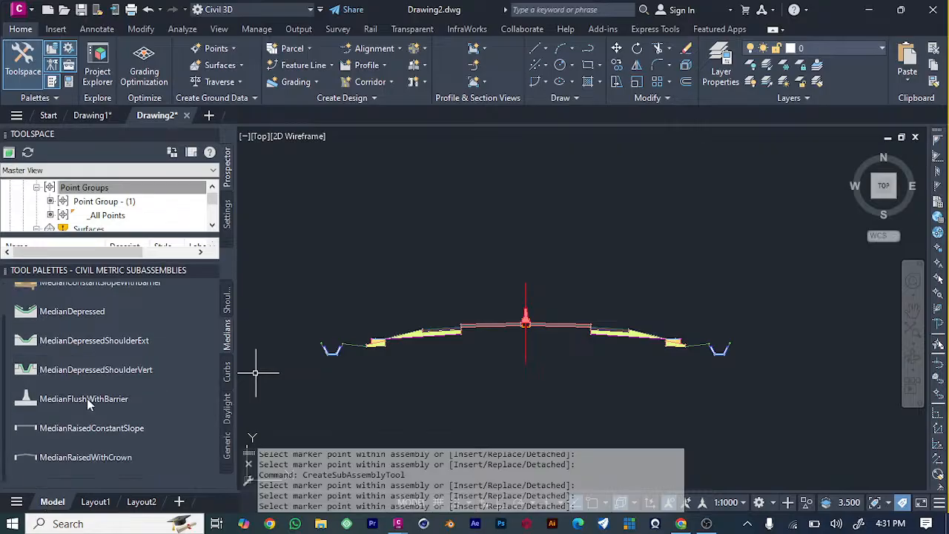
pyautogui.click(228, 470)
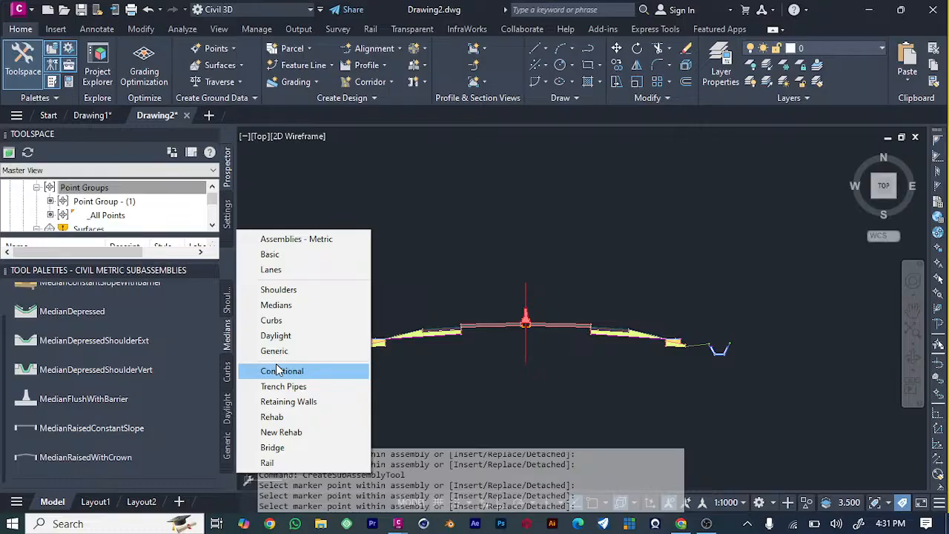
pyautogui.click(286, 415)
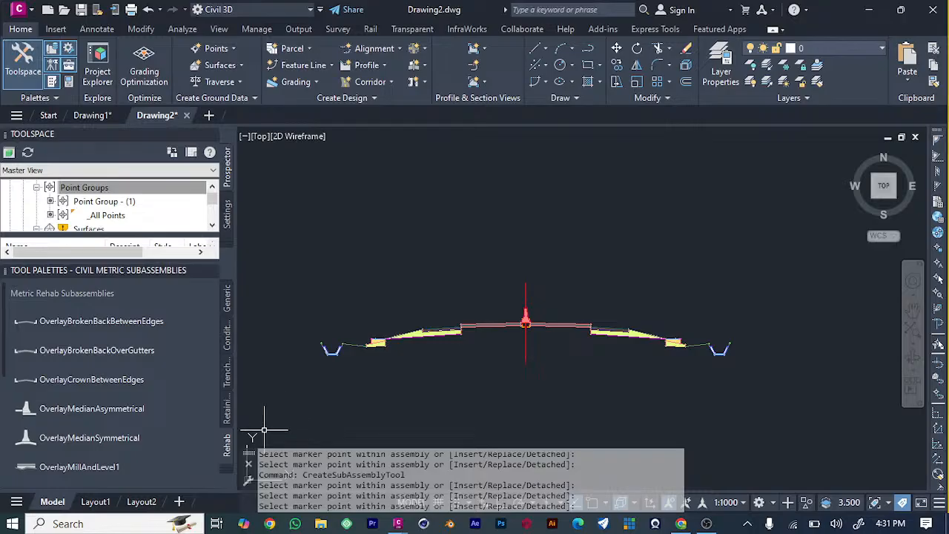
pyautogui.click(229, 475)
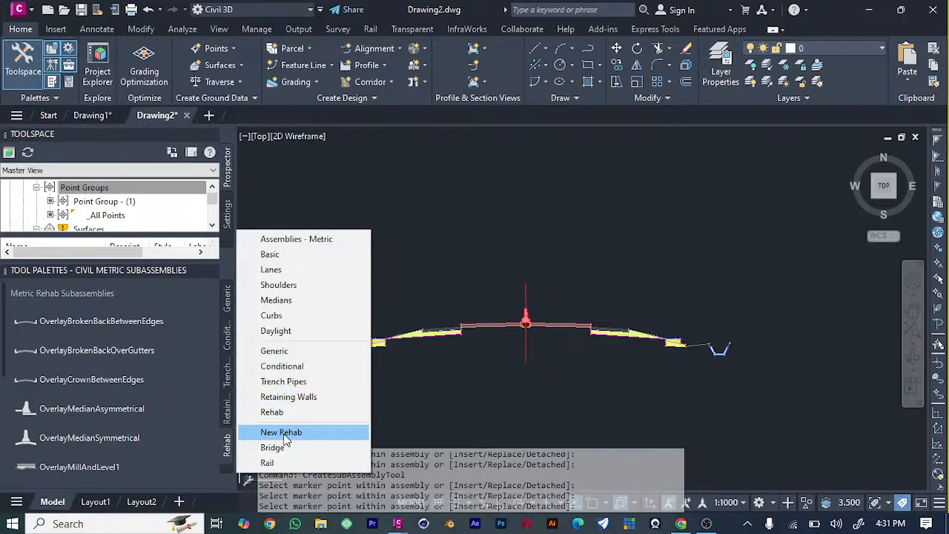
pyautogui.click(269, 462)
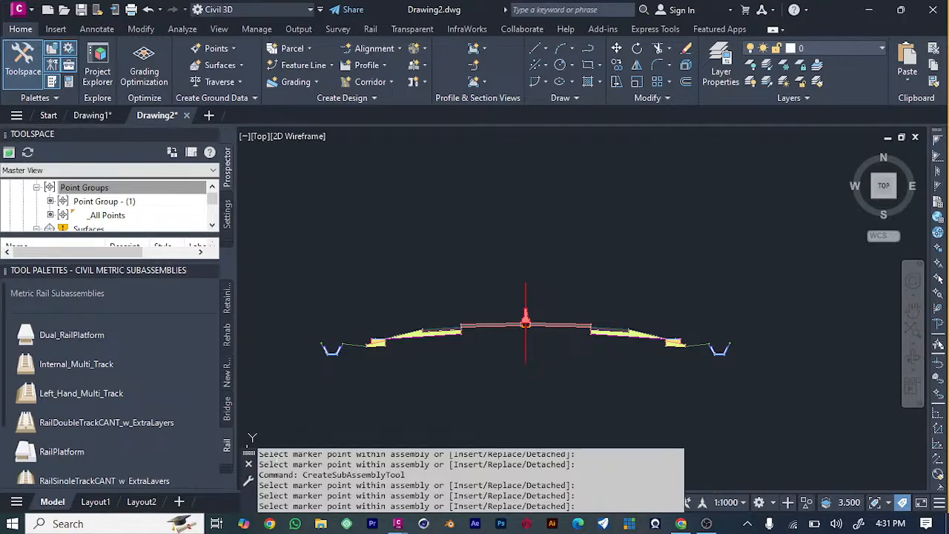
# Step: Review the Shoulders, Daylight, Curbs and Medians subassembly sets again, ending with the full list of Lanes subassemblies
pyautogui.click(227, 475)
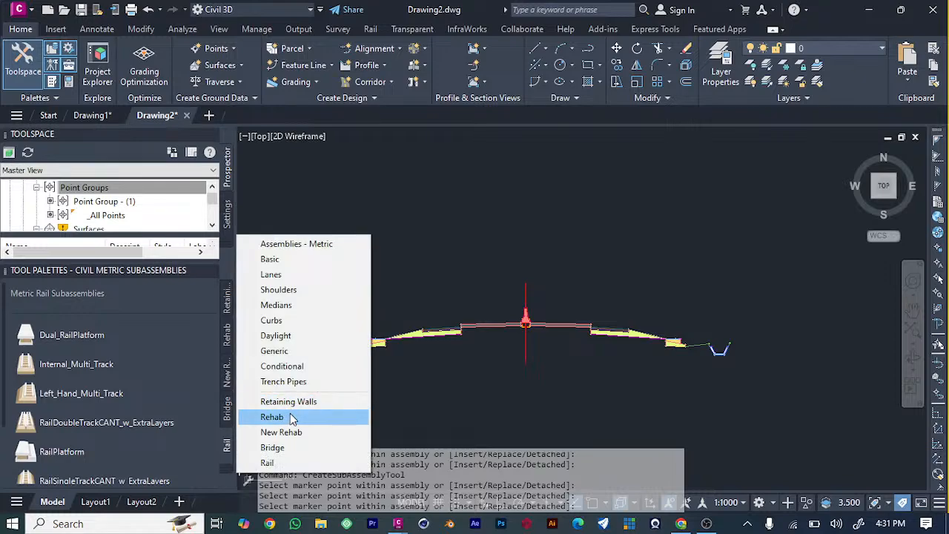
pyautogui.click(287, 290)
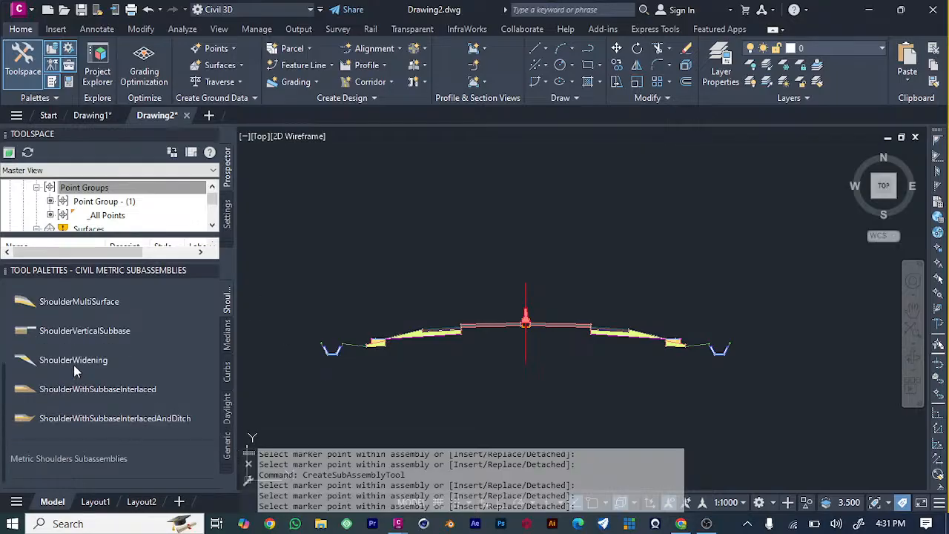
pyautogui.click(227, 452)
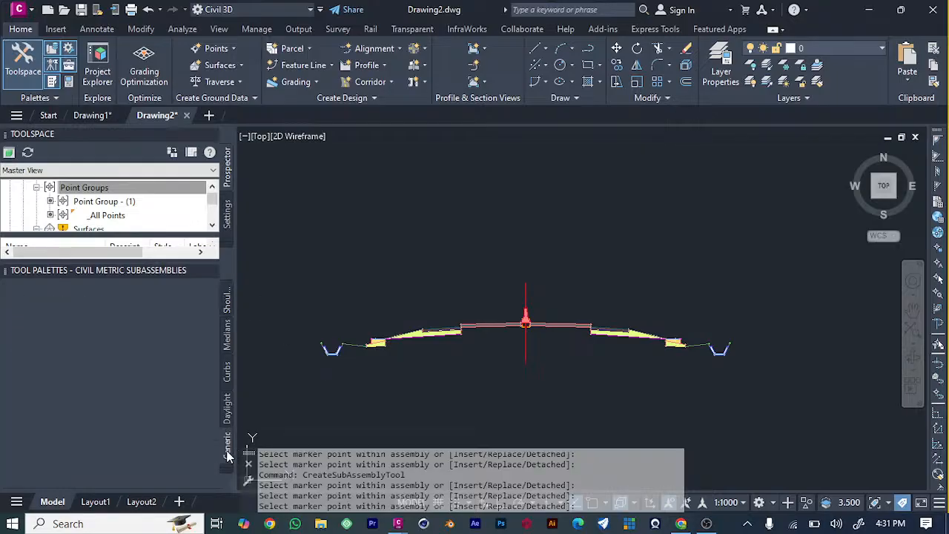
pyautogui.click(226, 404)
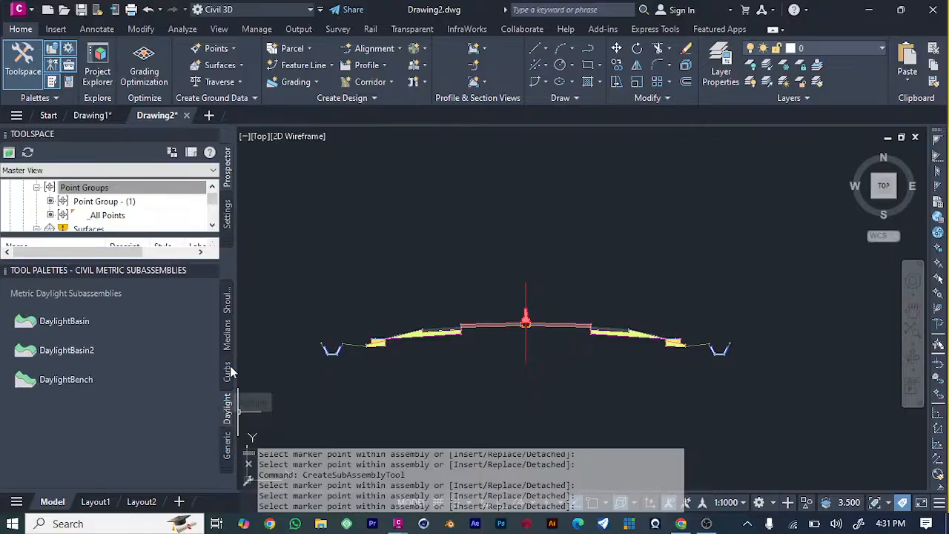
pyautogui.click(228, 370)
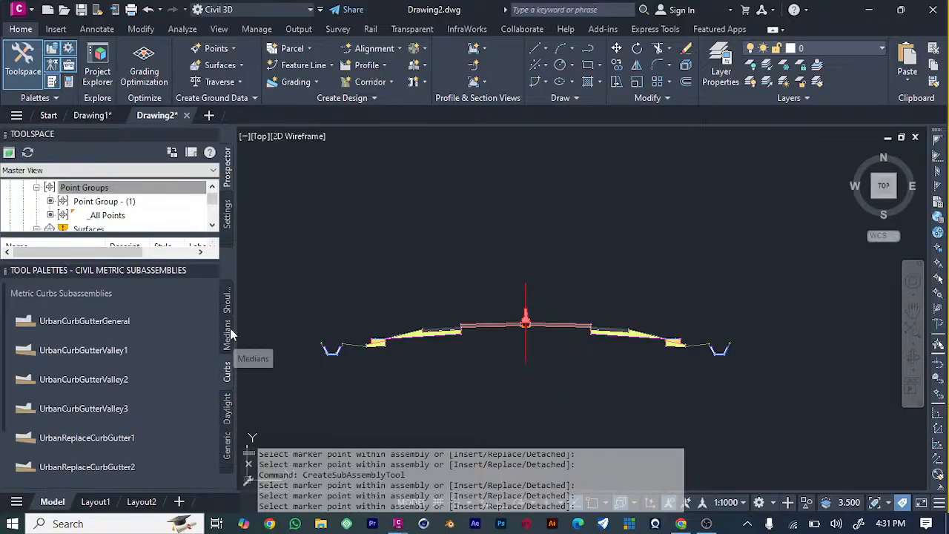
pyautogui.click(228, 334)
pyautogui.click(227, 302)
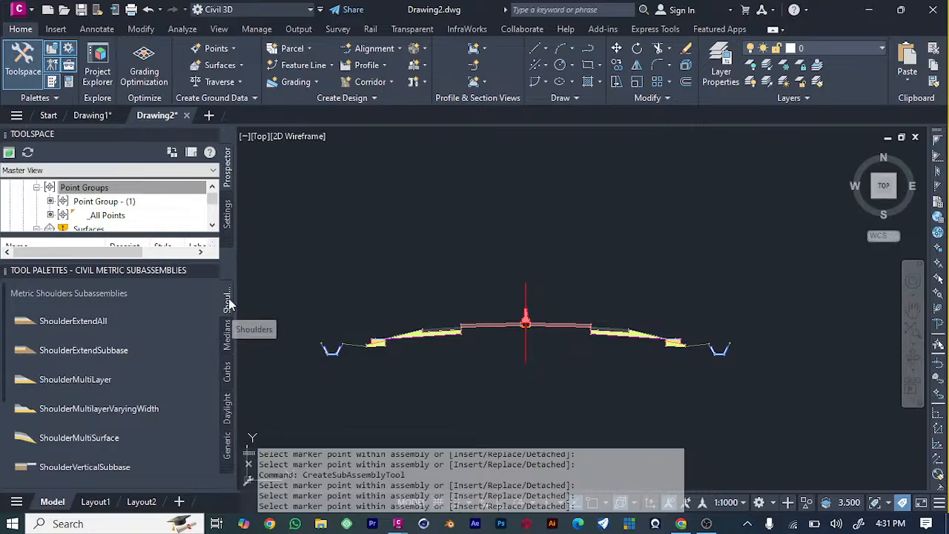
pyautogui.click(232, 468)
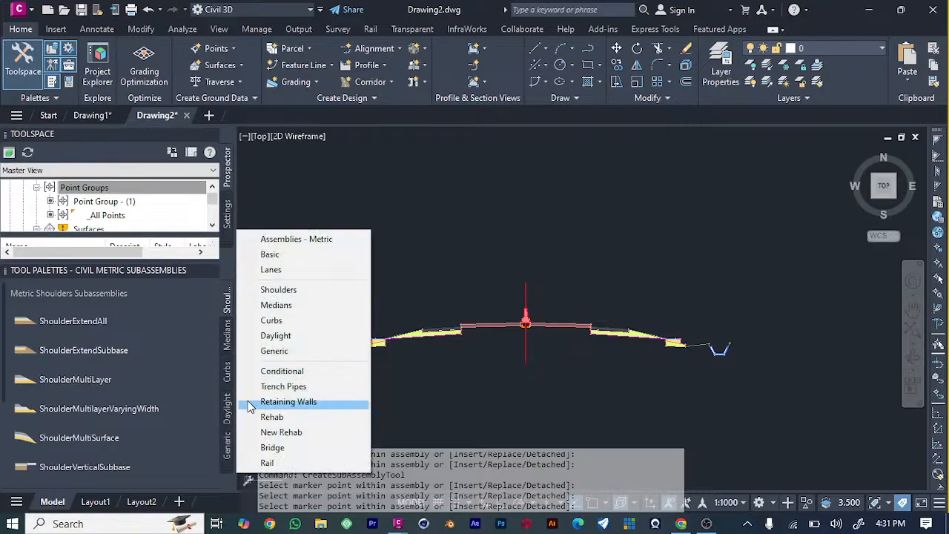
pyautogui.click(285, 266)
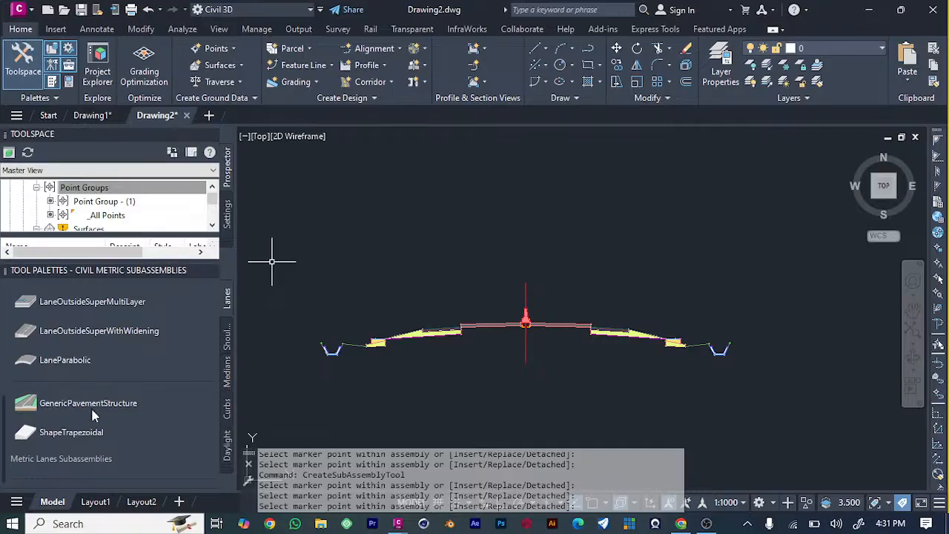
pyautogui.scroll(-5, 110, 367)
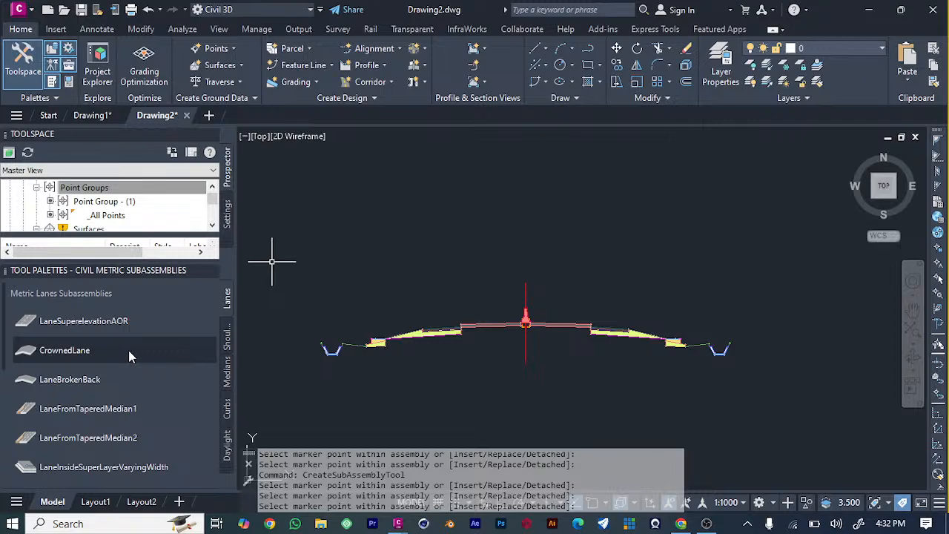
# Step: Examine the metric Lanes subassemblies again for a lane type that can be added to the assembly
pyautogui.scroll(-5, 129, 350)
pyautogui.scroll(5, 129, 353)
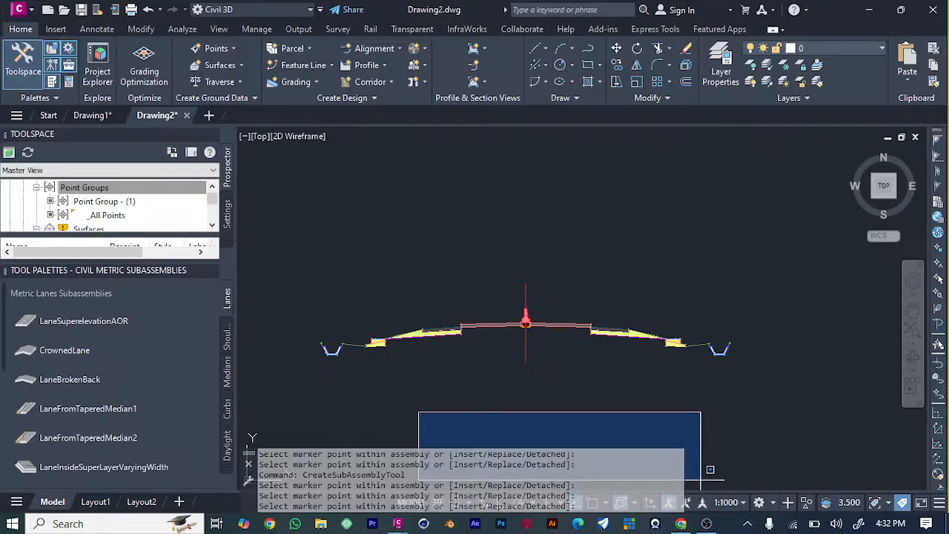
pyautogui.click(700, 465)
pyautogui.hotkey('ctrl', '1')
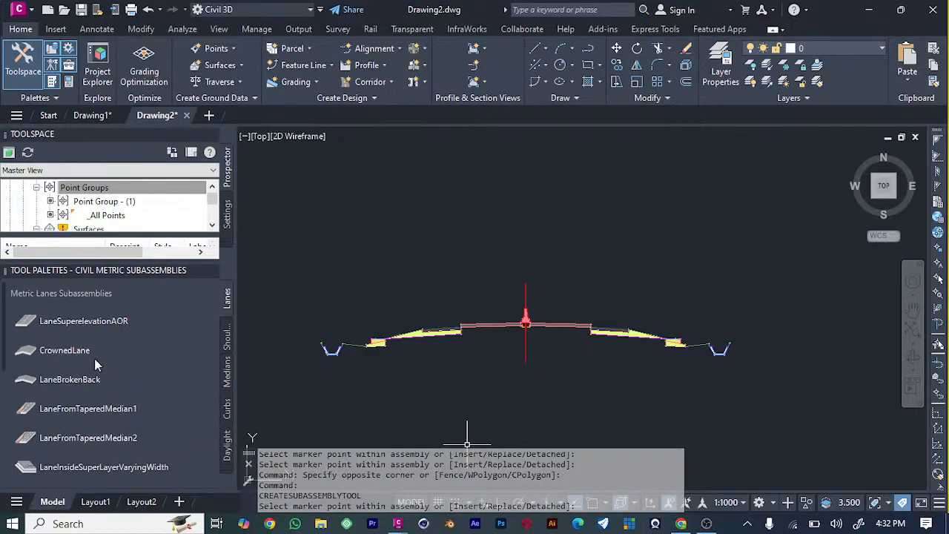
pyautogui.scroll(-3, 88, 386)
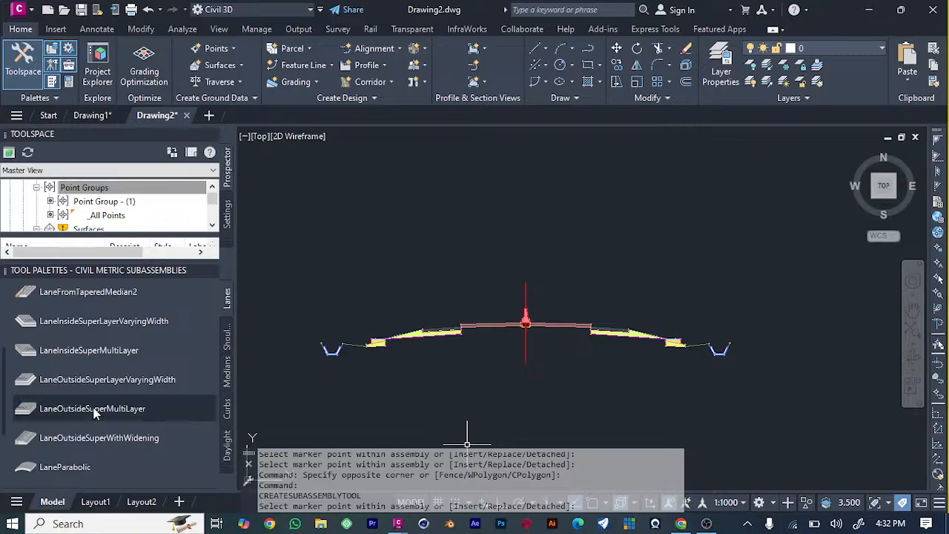
pyautogui.scroll(-3, 77, 454)
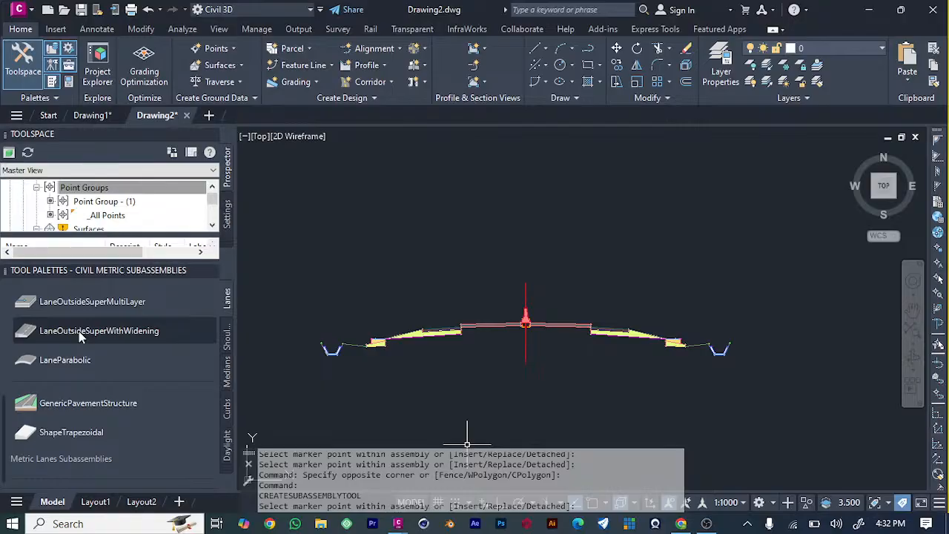
pyautogui.scroll(3, 101, 312)
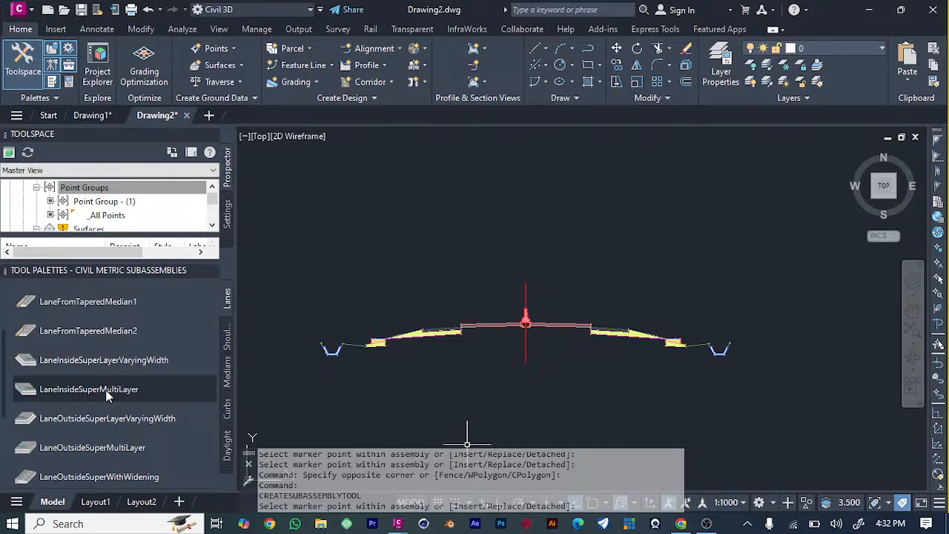
pyautogui.scroll(3, 108, 393)
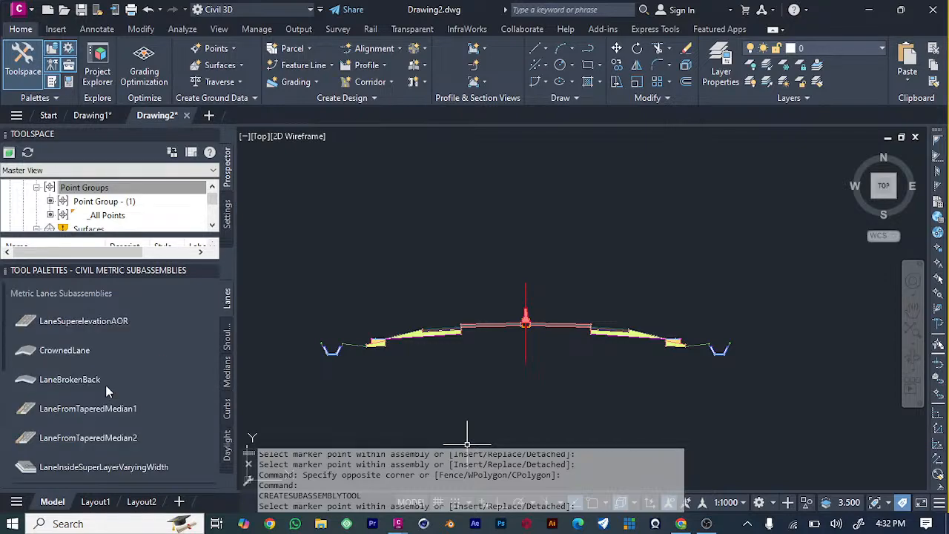
# Step: Attach LaneSuperelevationAOR lanes to the outer edges of the left and right side ditches of the assembly
pyautogui.click(65, 322)
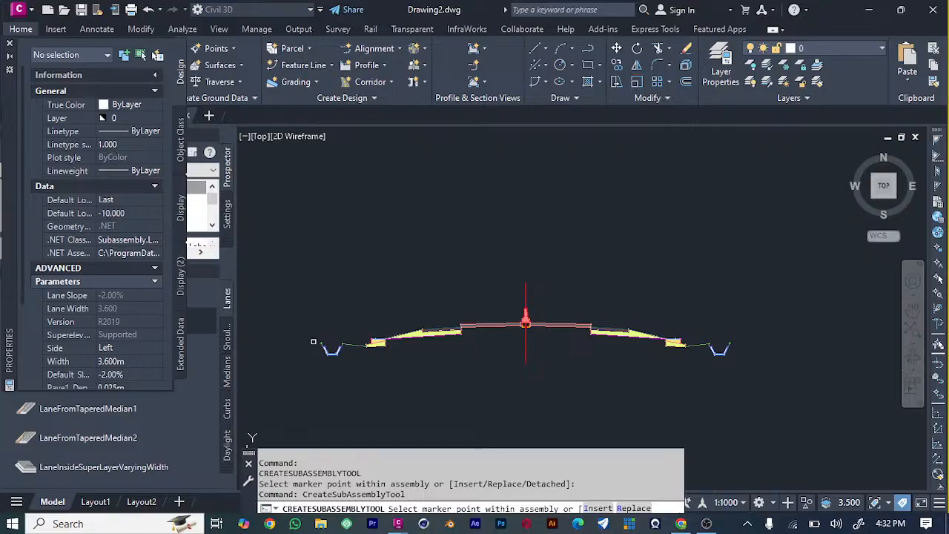
pyautogui.click(320, 345)
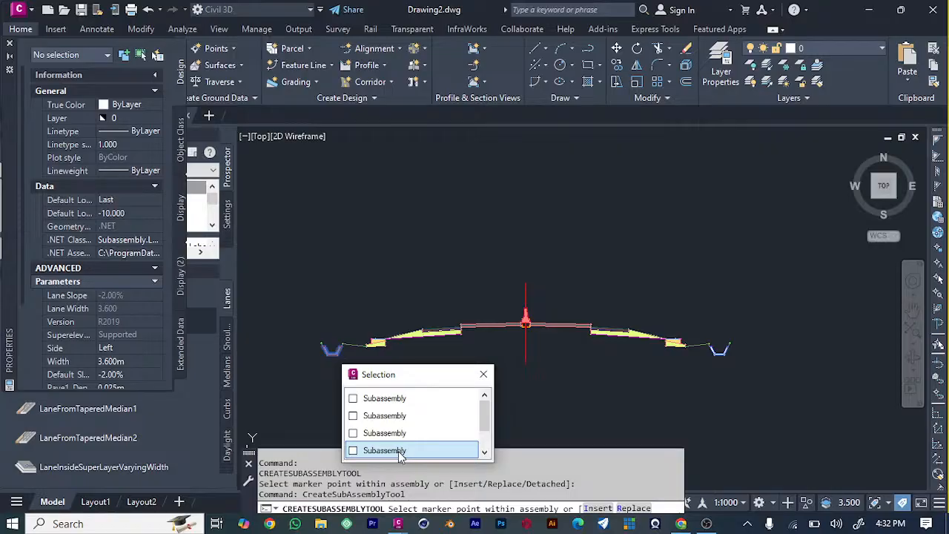
pyautogui.click(399, 452)
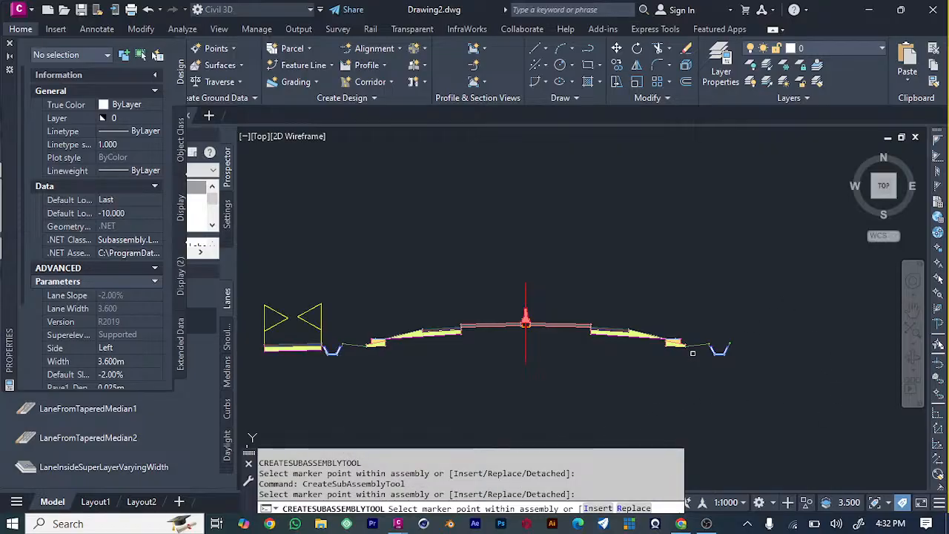
pyautogui.click(730, 343)
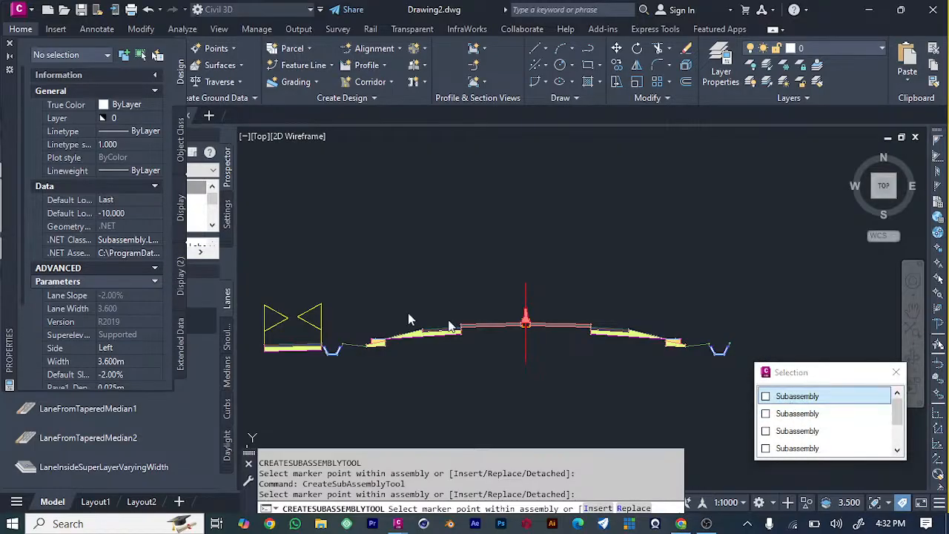
pyautogui.click(131, 348)
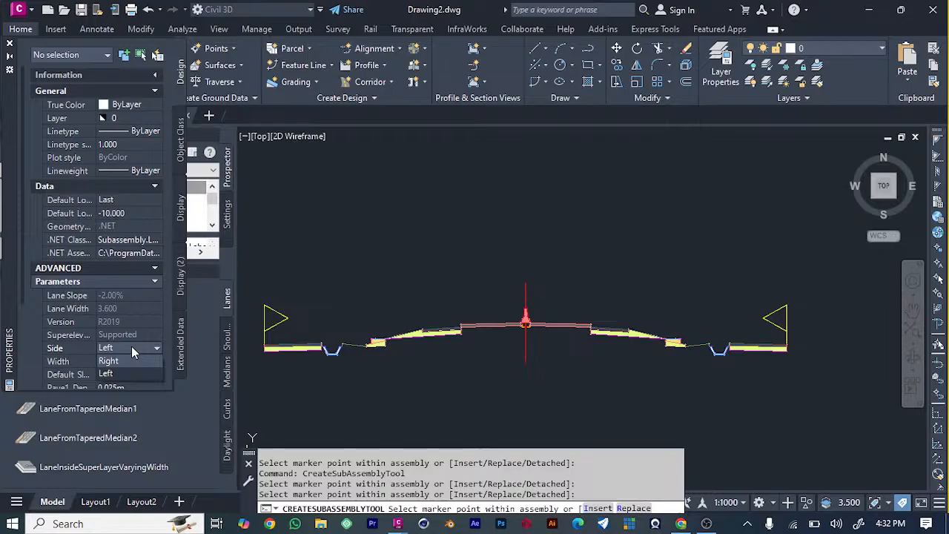
pyautogui.click(54, 390)
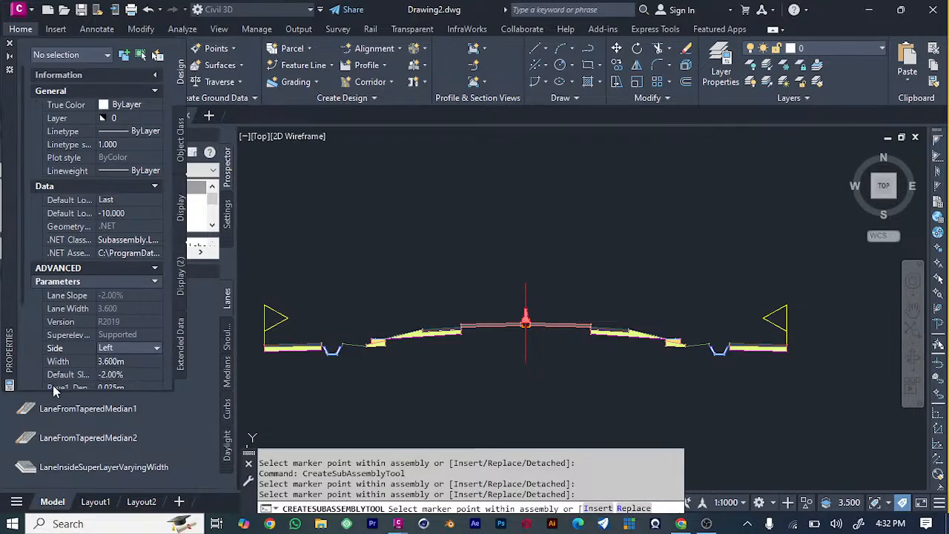
pyautogui.click(403, 232)
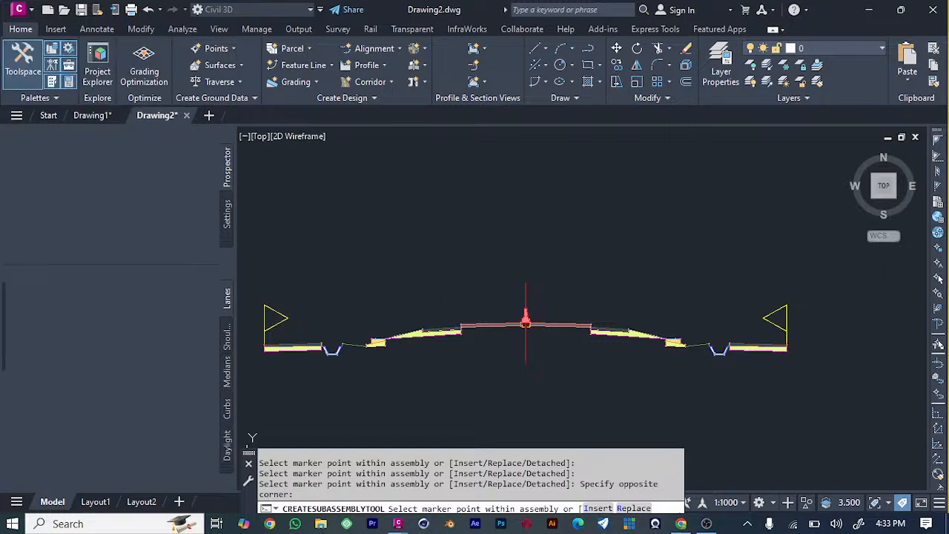
# Step: Look over the whole drawing, from the finished assembly to the profile view and the road alignment on the surface
pyautogui.scroll(-6, 551, 214)
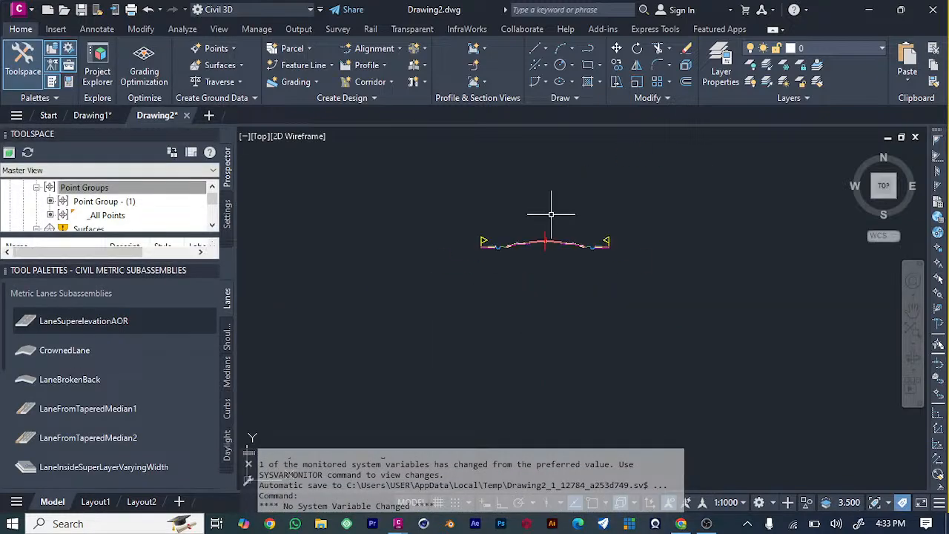
pyautogui.scroll(-5, 552, 225)
pyautogui.scroll(-4, 248, 306)
pyautogui.scroll(-4, 359, 283)
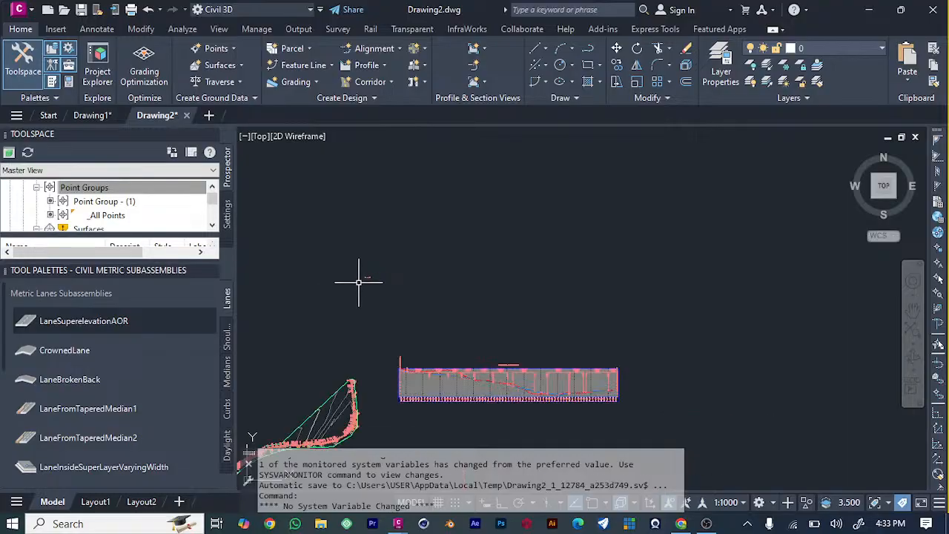
pyautogui.scroll(7, 354, 263)
pyautogui.scroll(3, 569, 362)
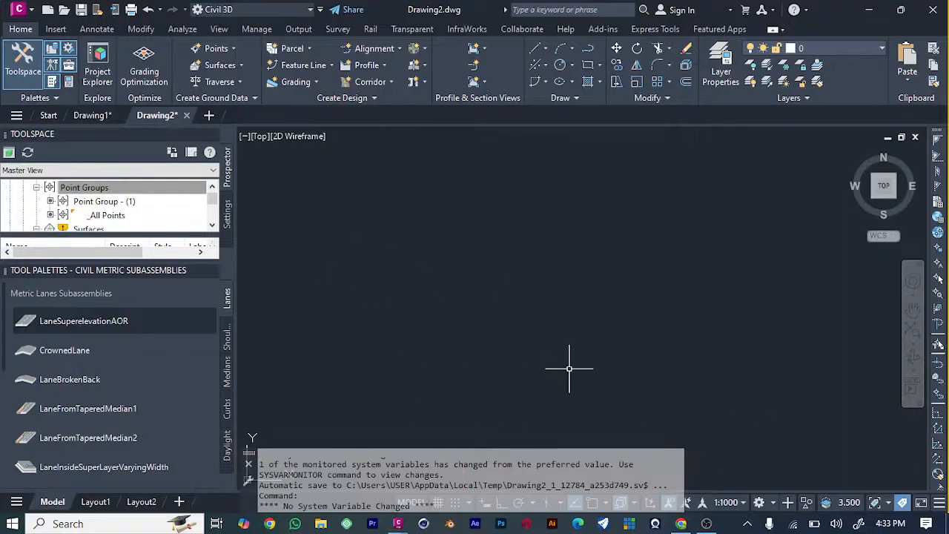
pyautogui.scroll(-3, 569, 369)
pyautogui.scroll(-8, 567, 370)
pyautogui.scroll(-4, 562, 401)
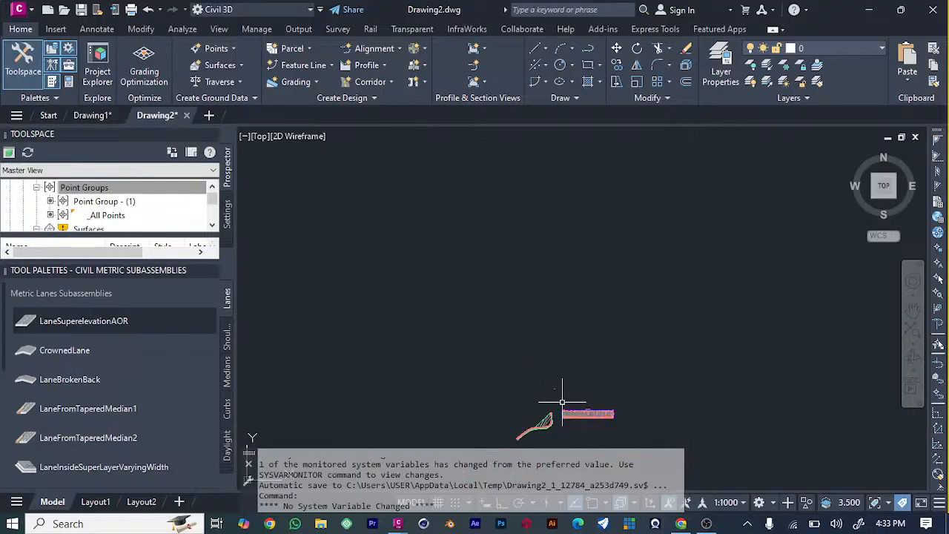
pyautogui.scroll(8, 569, 404)
pyautogui.scroll(-6, 571, 401)
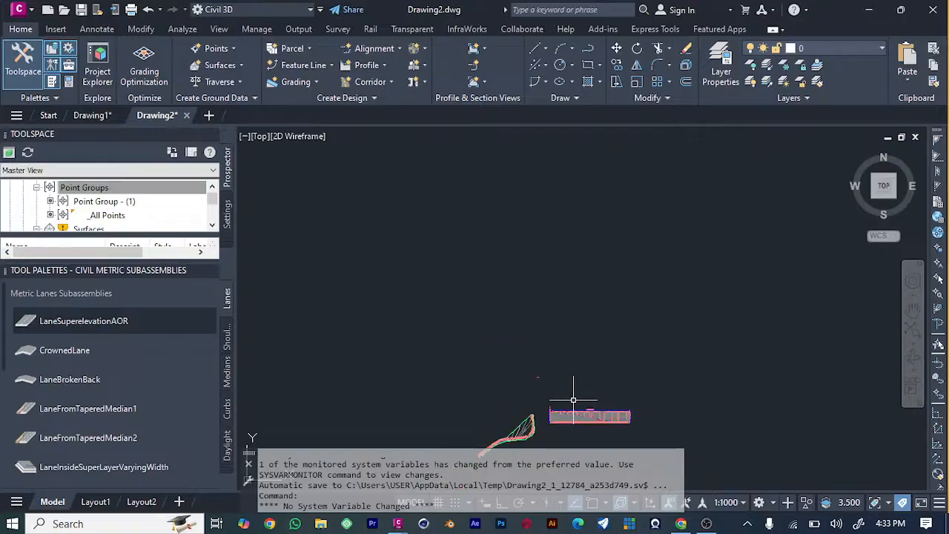
pyautogui.scroll(6, 555, 420)
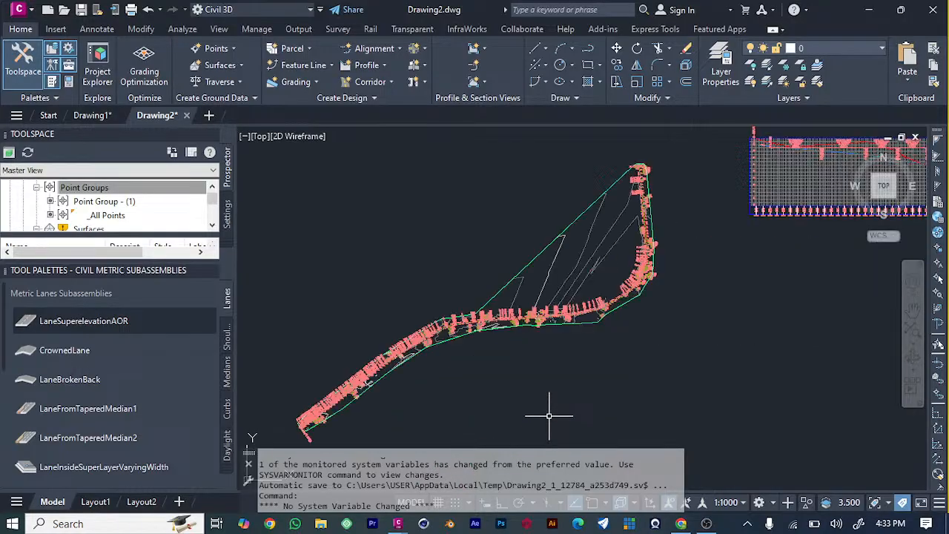
pyautogui.scroll(4, 374, 365)
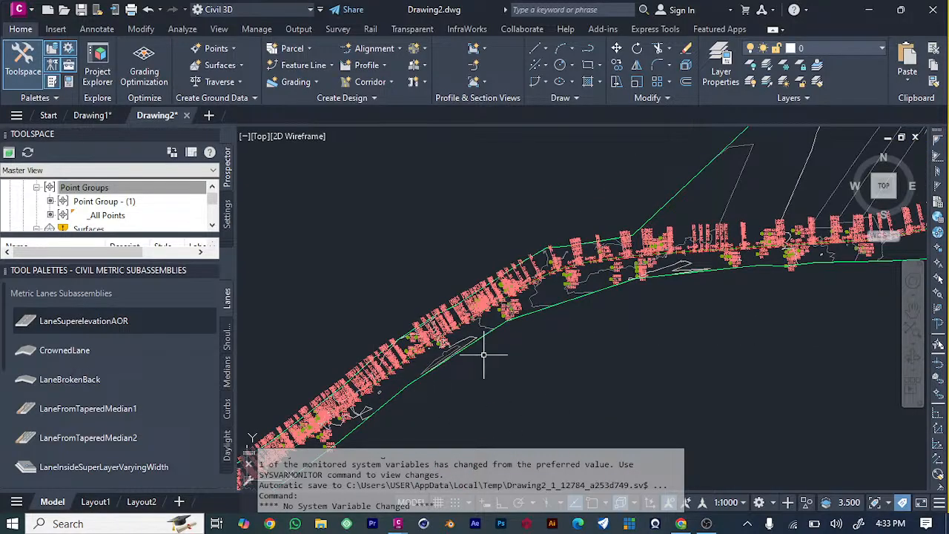
# Step: Start a new corridor named CORRIDORS with the Basic corridor style
pyautogui.click(391, 82)
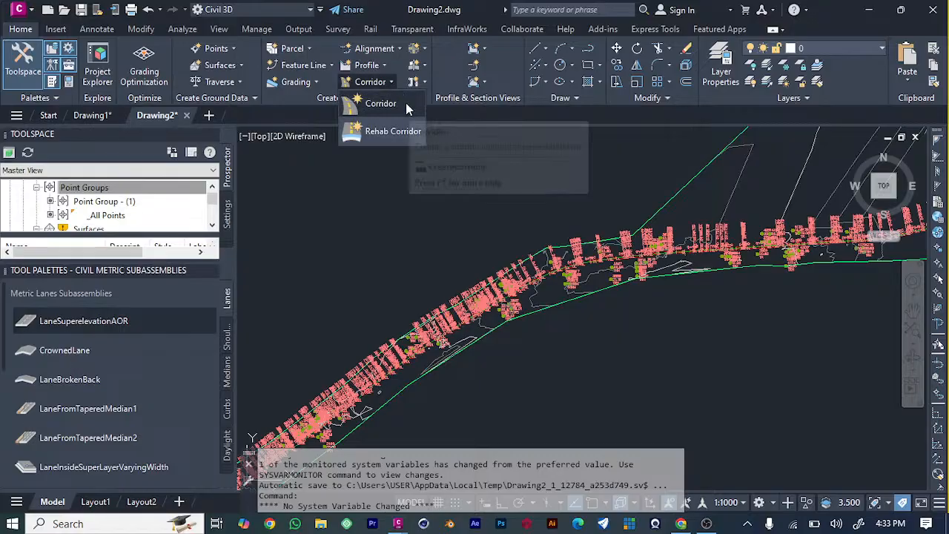
pyautogui.click(406, 103)
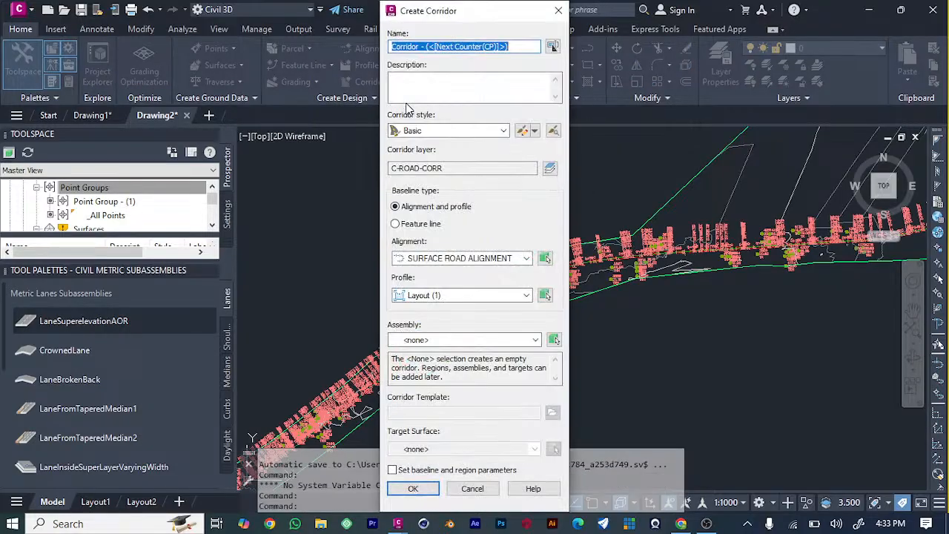
pyautogui.click(553, 46)
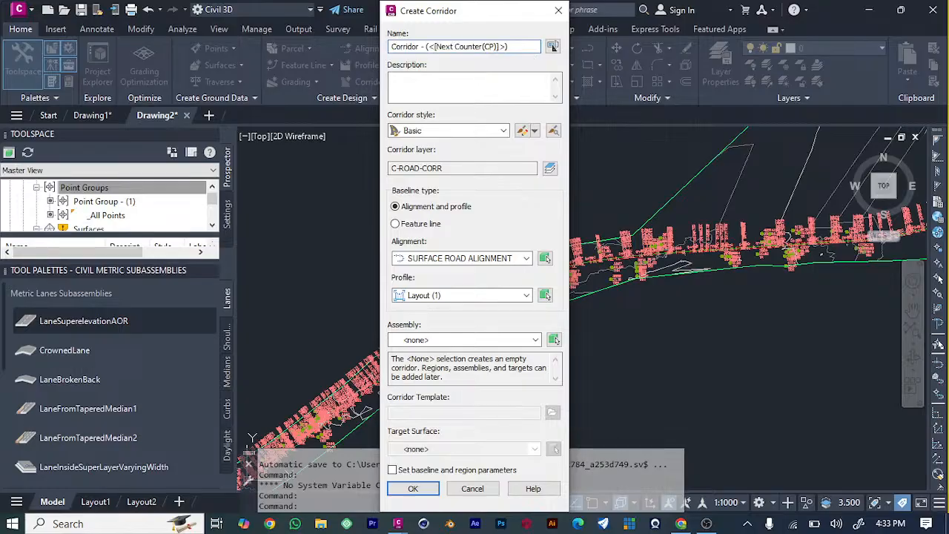
pyautogui.moveTo(517, 47); pyautogui.dragTo(198, 42)
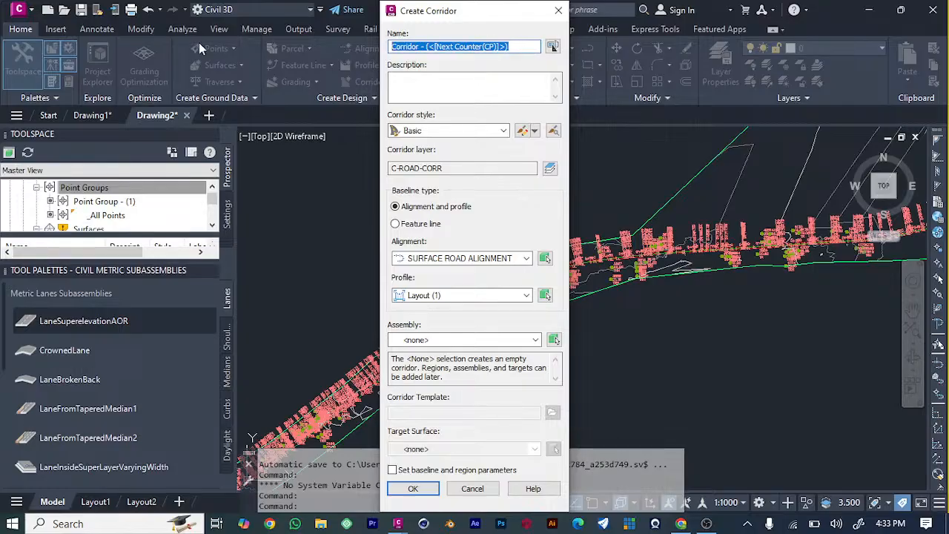
pyautogui.write('CORRIDORS')
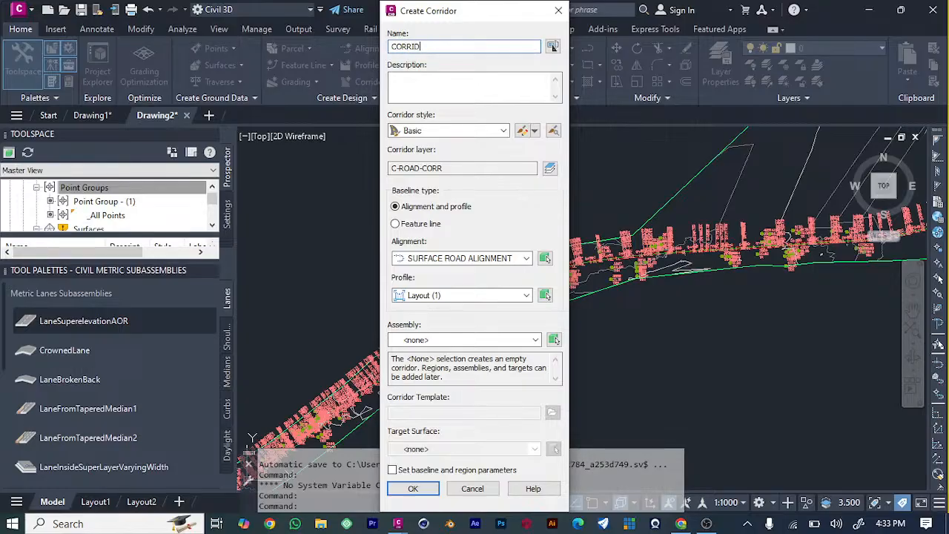
pyautogui.click(494, 133)
pyautogui.click(495, 143)
pyautogui.click(443, 168)
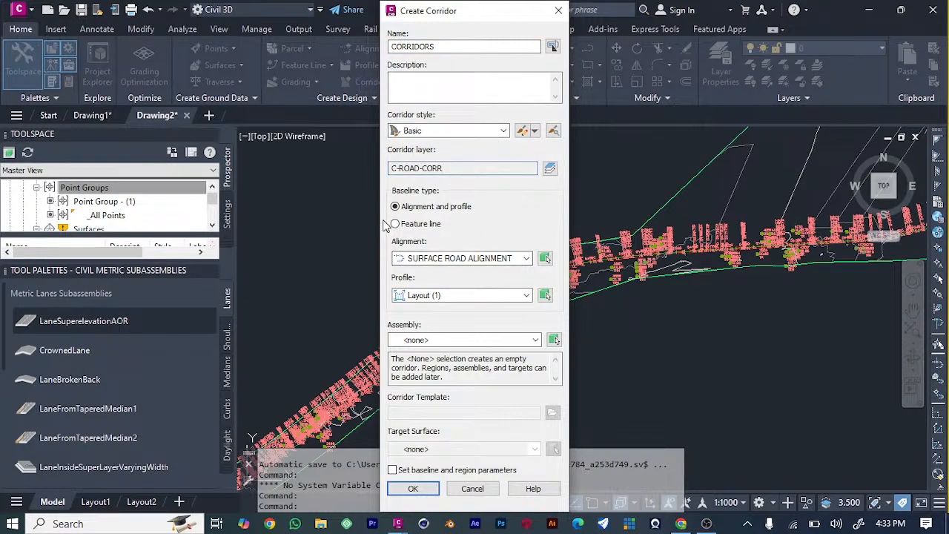
# Step: Base the corridor on SURFACE ROAD ALIGNMENT with the SURFACE - Surface (1) profile and the ASSEMBLY SURFACE ROAD assembly
pyautogui.click(525, 261)
pyautogui.click(525, 270)
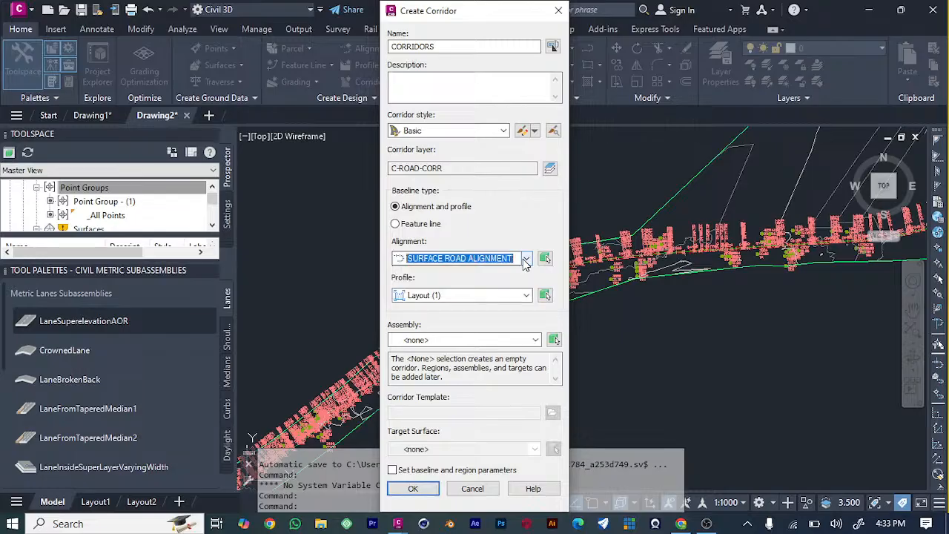
pyautogui.click(513, 298)
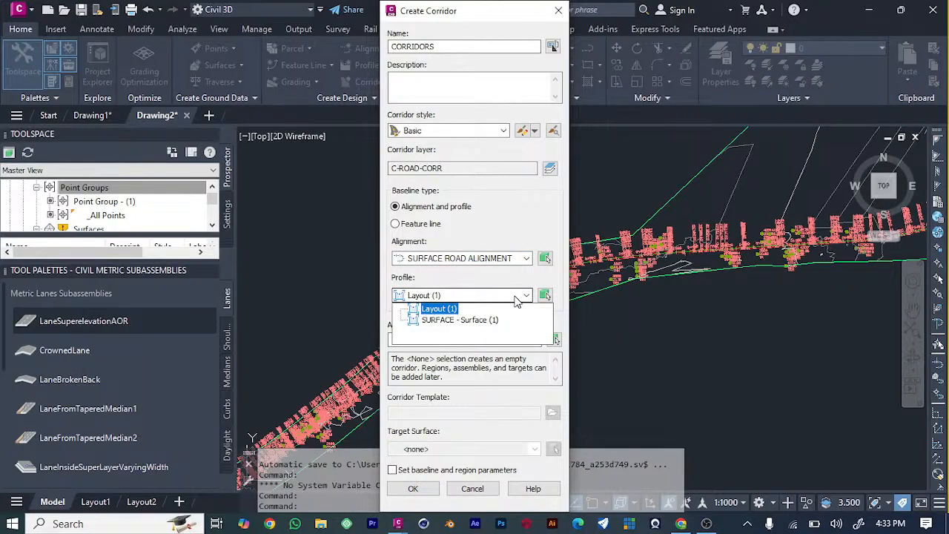
pyautogui.click(486, 319)
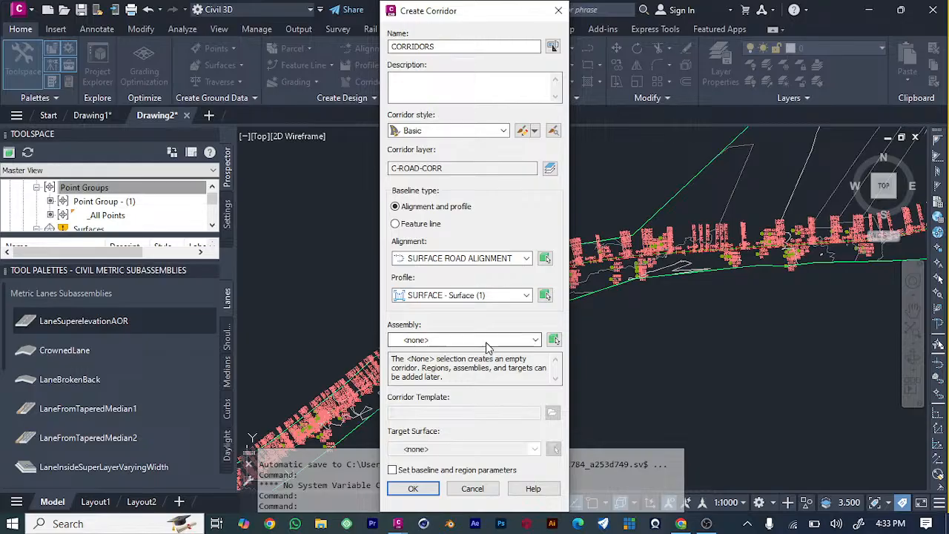
pyautogui.click(487, 345)
pyautogui.click(497, 364)
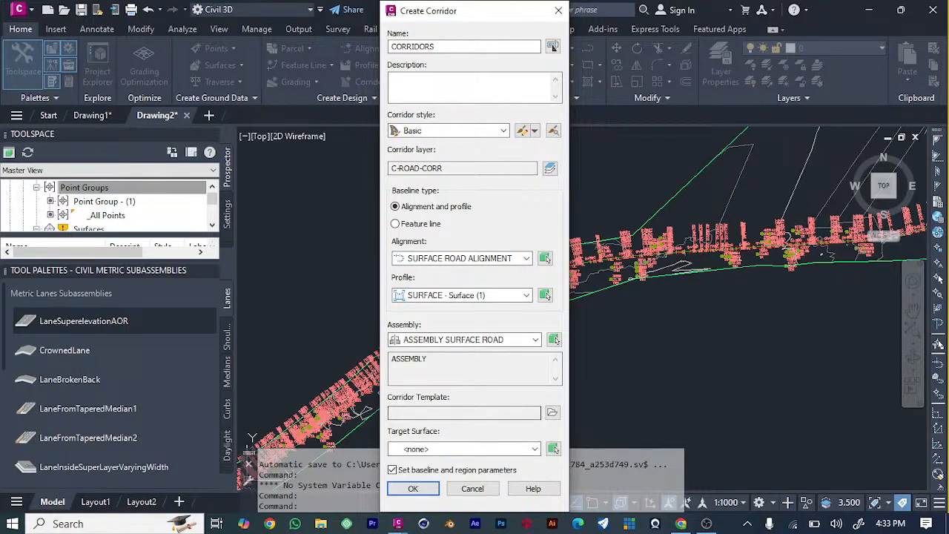
# Step: Apply the _Autodesk Civil 3D Corridor Template (Imperial) file with all its properties to the corridor
pyautogui.click(553, 414)
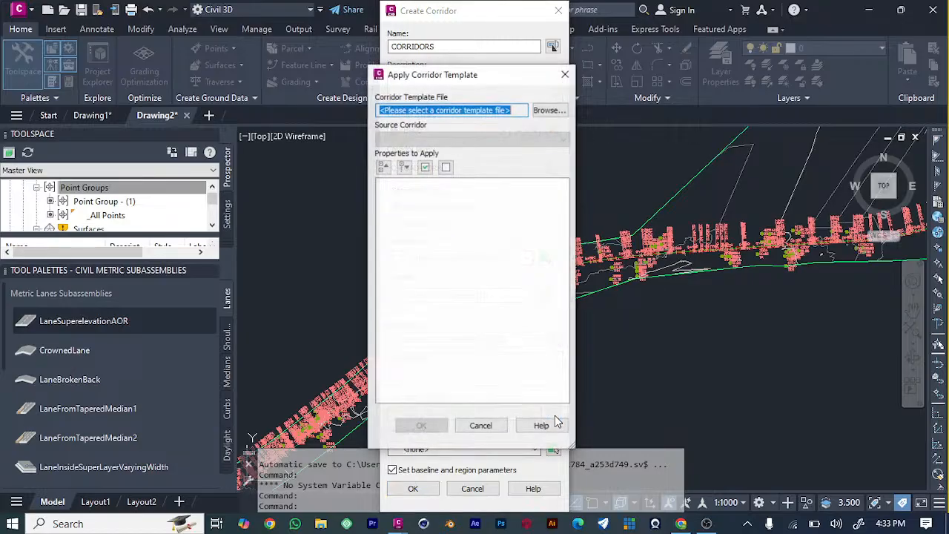
pyautogui.click(424, 167)
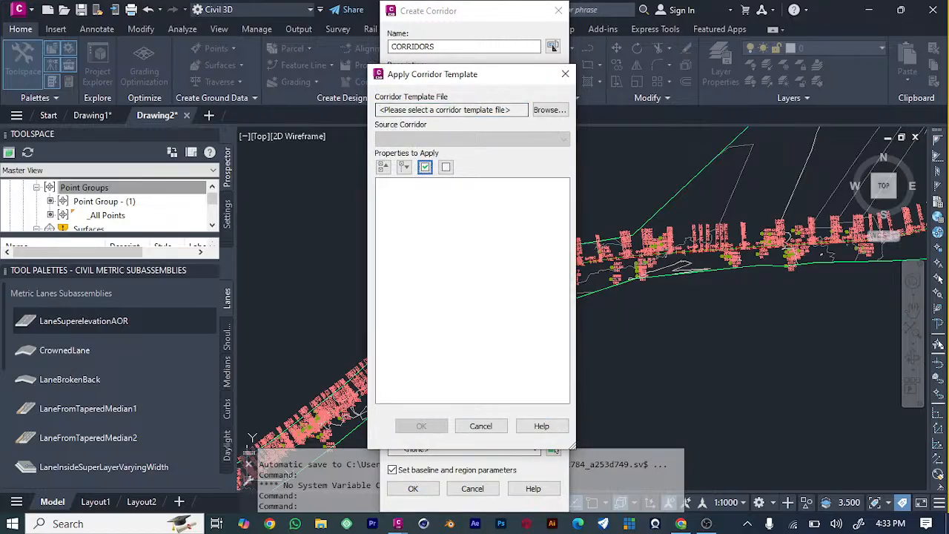
pyautogui.click(550, 110)
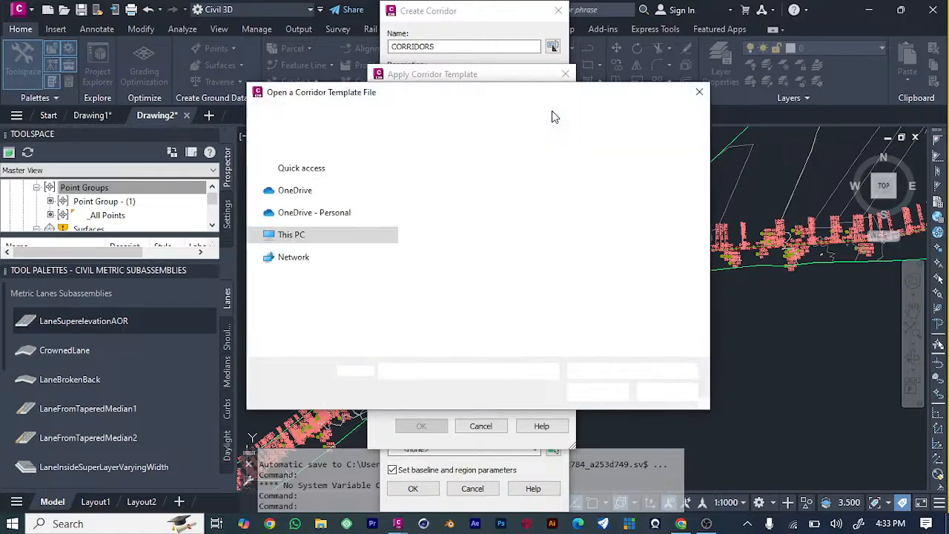
pyautogui.click(510, 180)
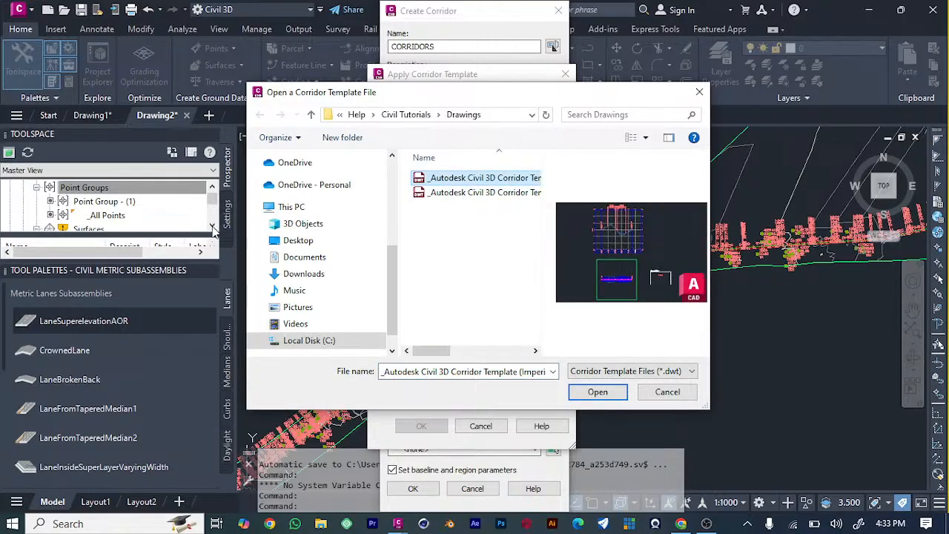
pyautogui.click(480, 194)
pyautogui.click(489, 194)
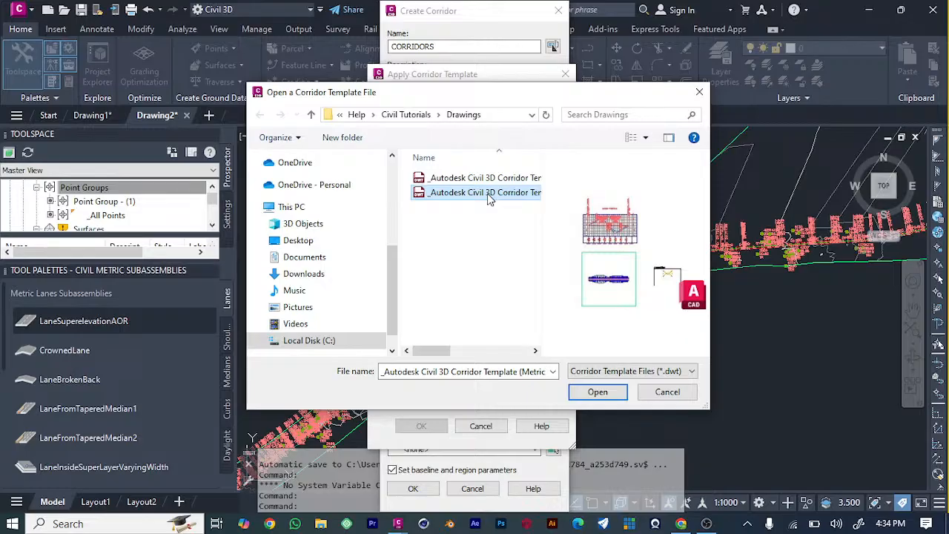
pyautogui.click(490, 178)
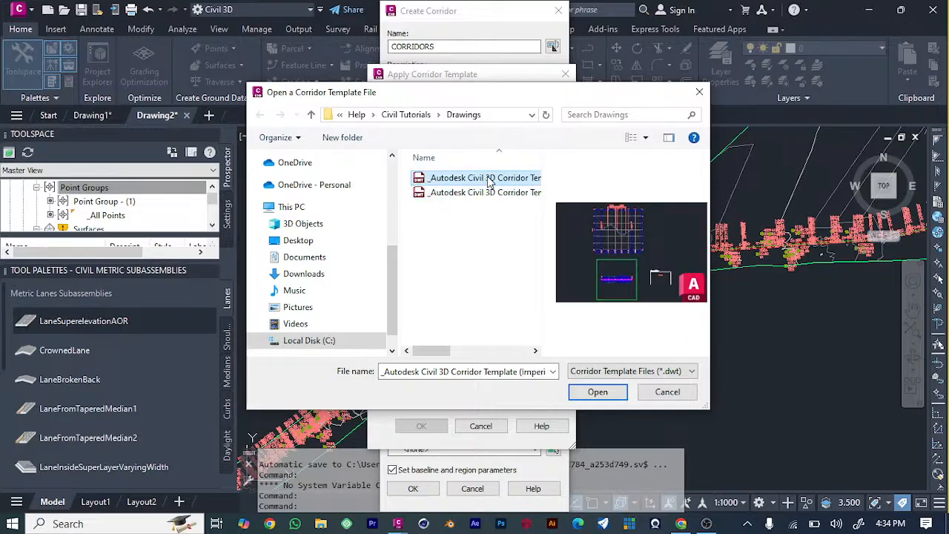
pyautogui.click(624, 391)
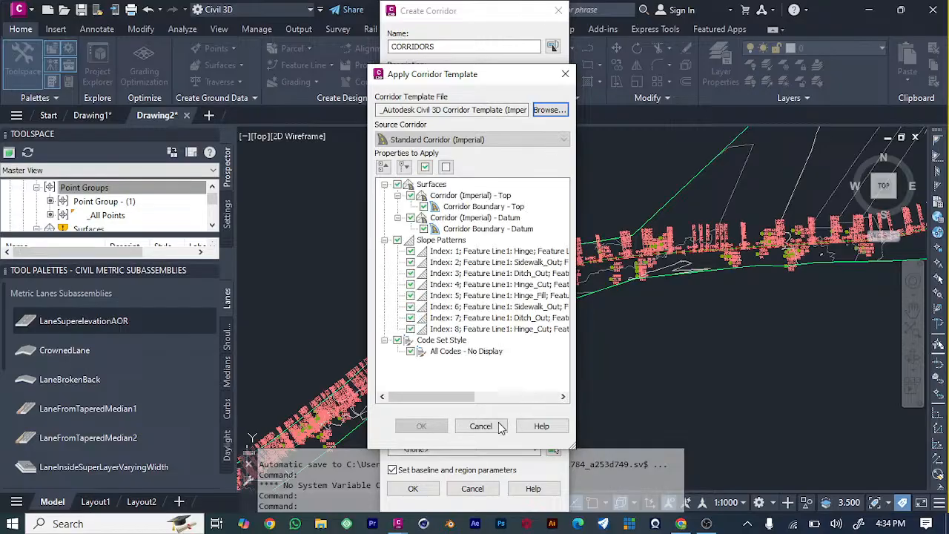
pyautogui.click(421, 425)
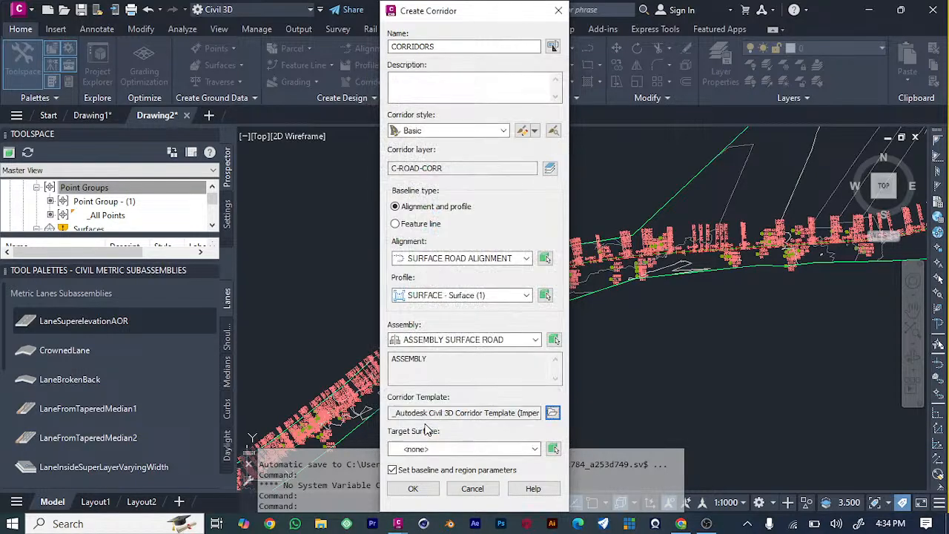
# Step: Set SURFACE as the corridor's target surface and accept the corridor settings
pyautogui.click(532, 450)
pyautogui.click(433, 473)
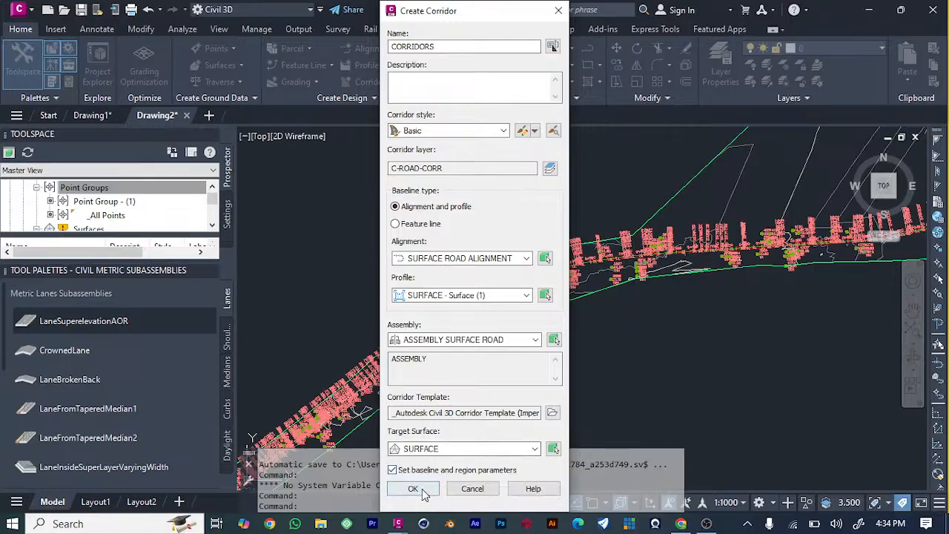
pyautogui.click(422, 488)
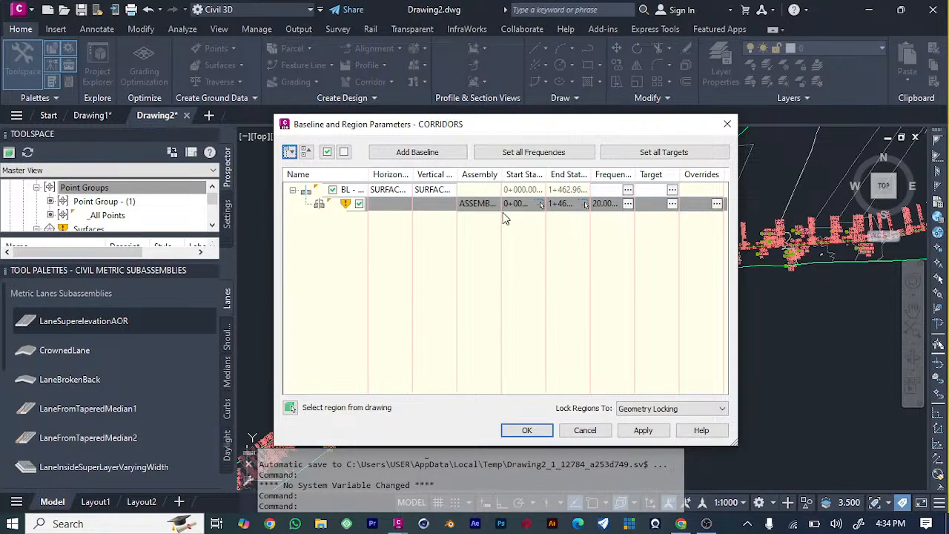
# Step: Try to rebuild the corridor with its current baseline and region parameters, and close the parameters
pyautogui.doubleClick(493, 205)
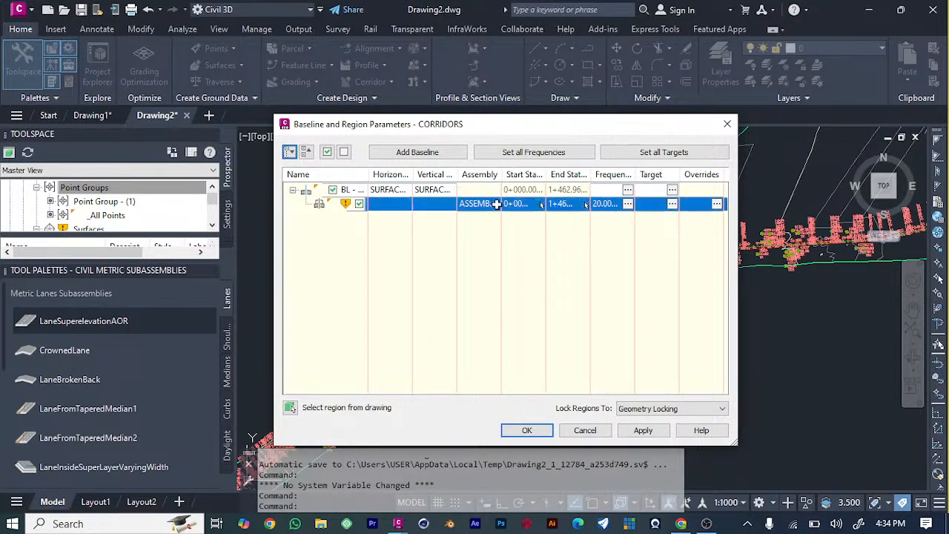
pyautogui.click(447, 330)
pyautogui.click(642, 432)
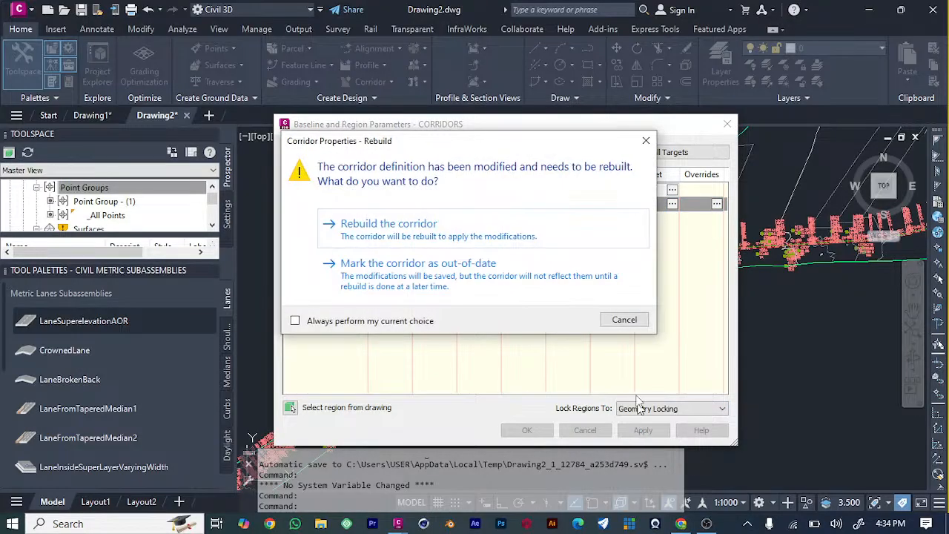
pyautogui.click(459, 224)
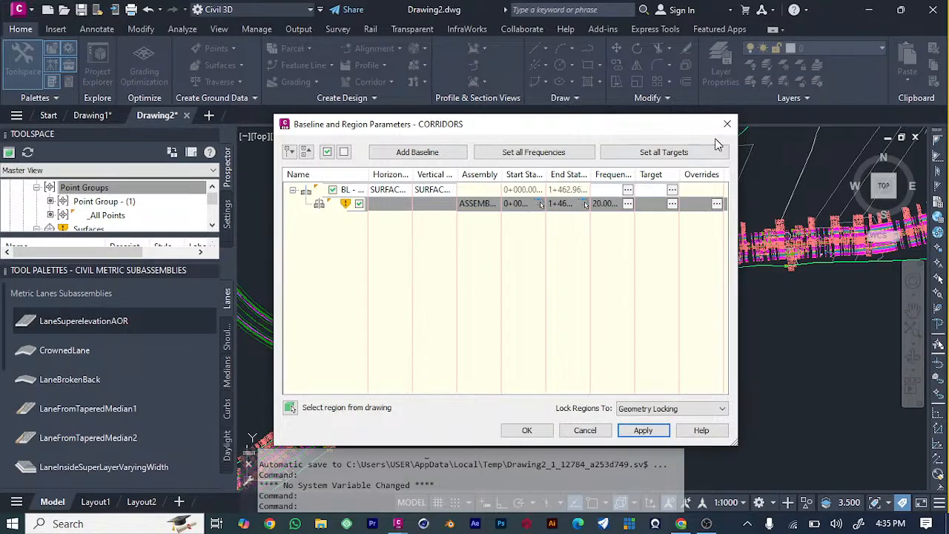
pyautogui.click(728, 124)
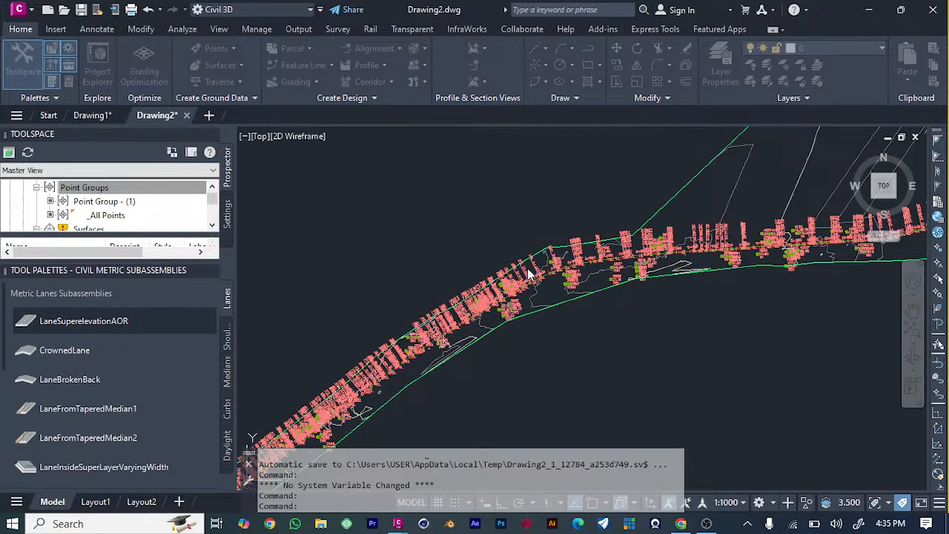
# Step: Examine the road alignment in plan at close and wide range to check for the corridor
pyautogui.scroll(-5, 529, 274)
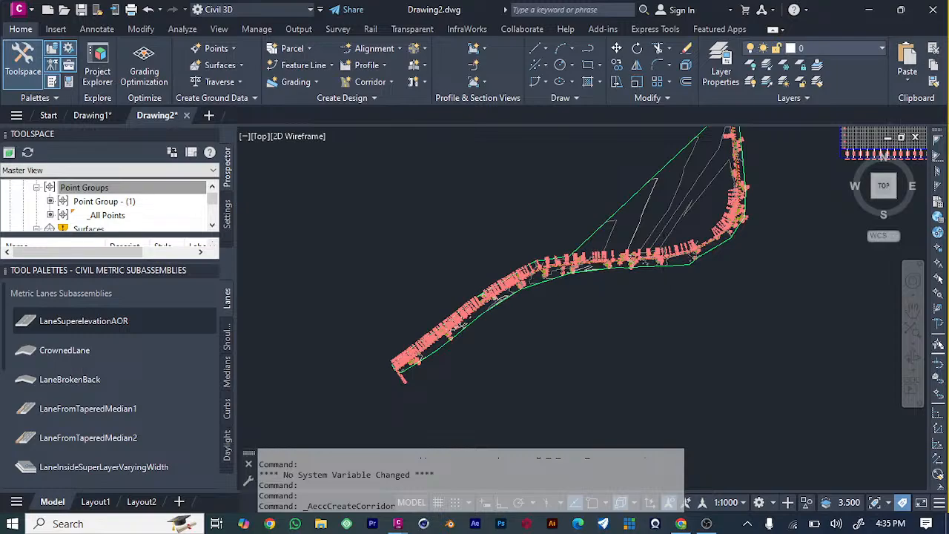
pyautogui.scroll(5, 615, 244)
pyautogui.scroll(3, 615, 245)
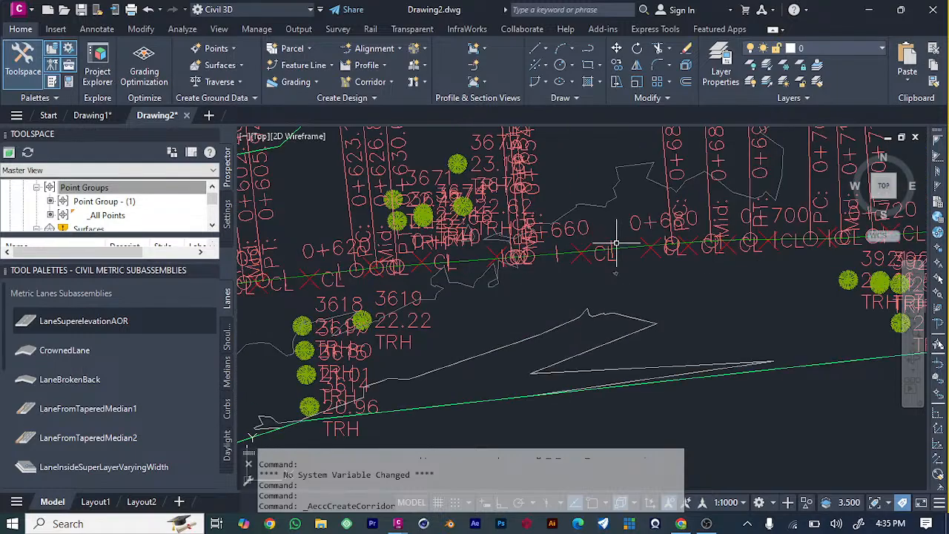
pyautogui.scroll(-6, 615, 245)
pyautogui.scroll(5, 499, 281)
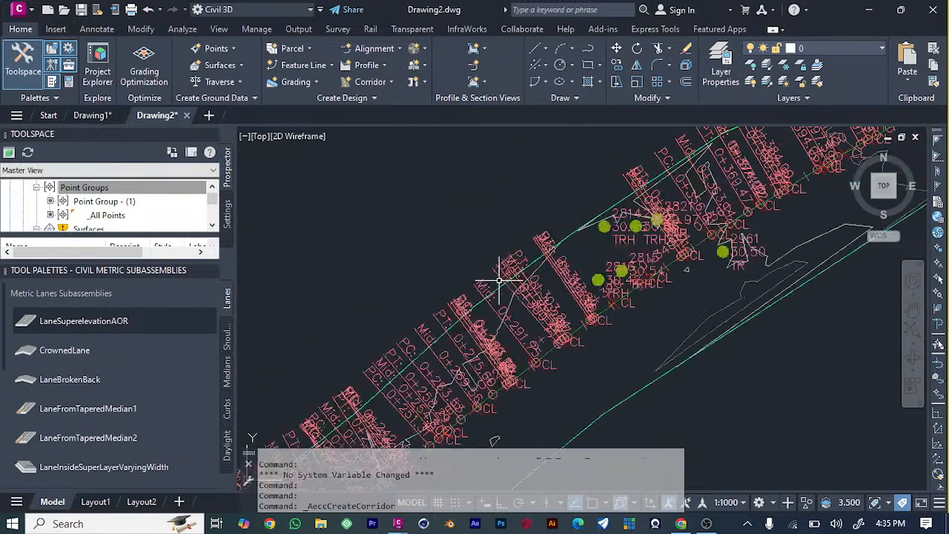
pyautogui.click(597, 312)
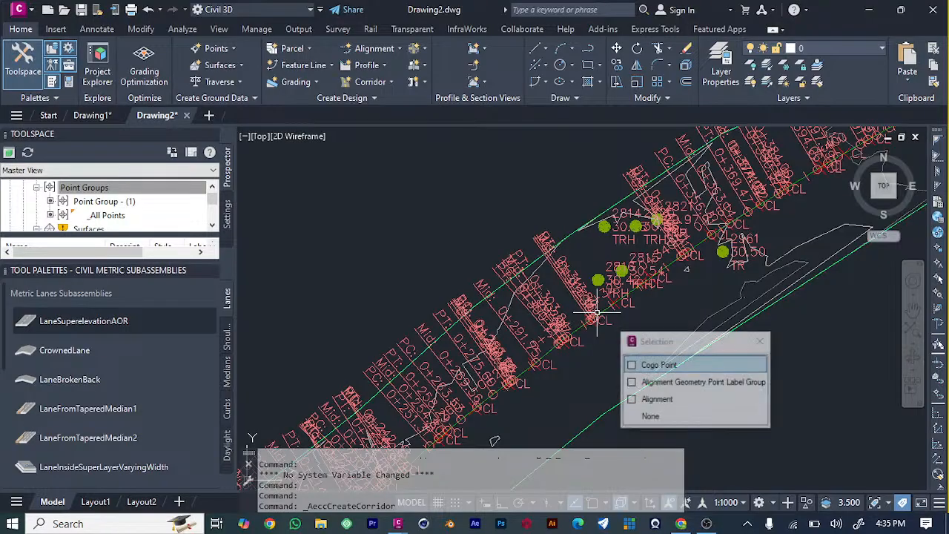
pyautogui.click(403, 193)
pyautogui.click(414, 216)
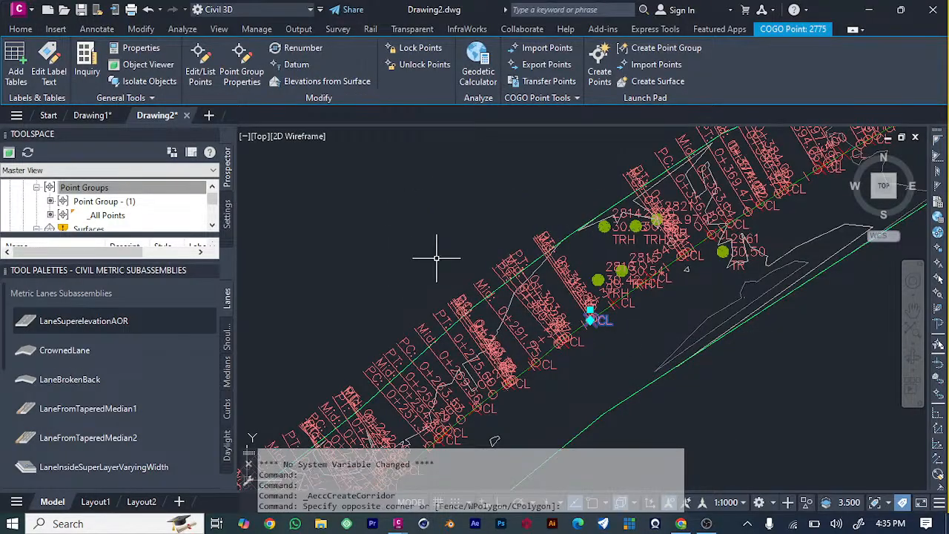
pyautogui.hotkey('ctrl', 'z')
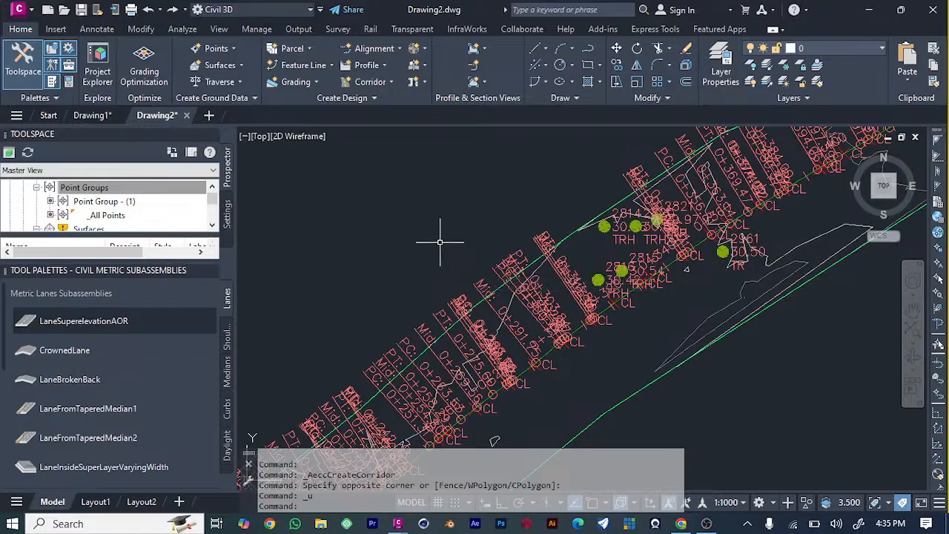
pyautogui.scroll(-5, 405, 238)
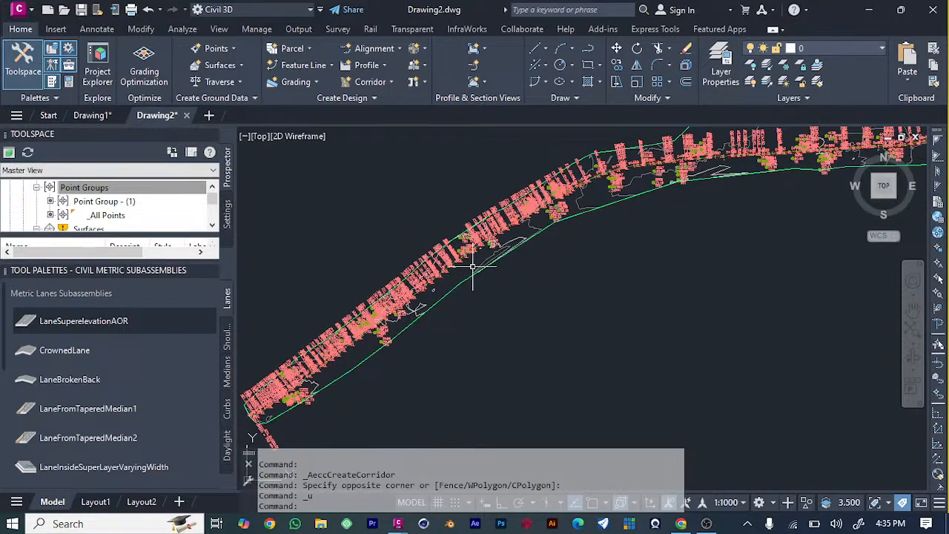
pyautogui.scroll(4, 467, 259)
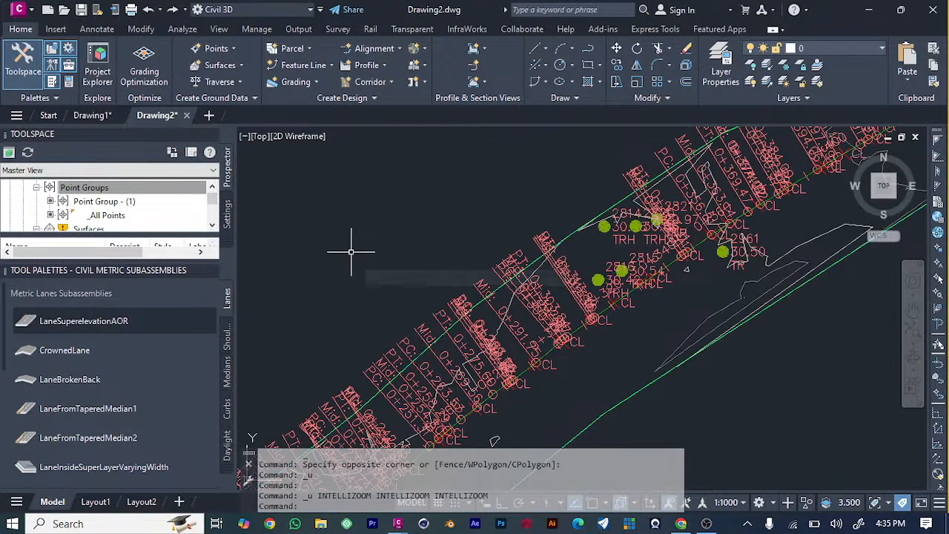
pyautogui.scroll(-8, 635, 349)
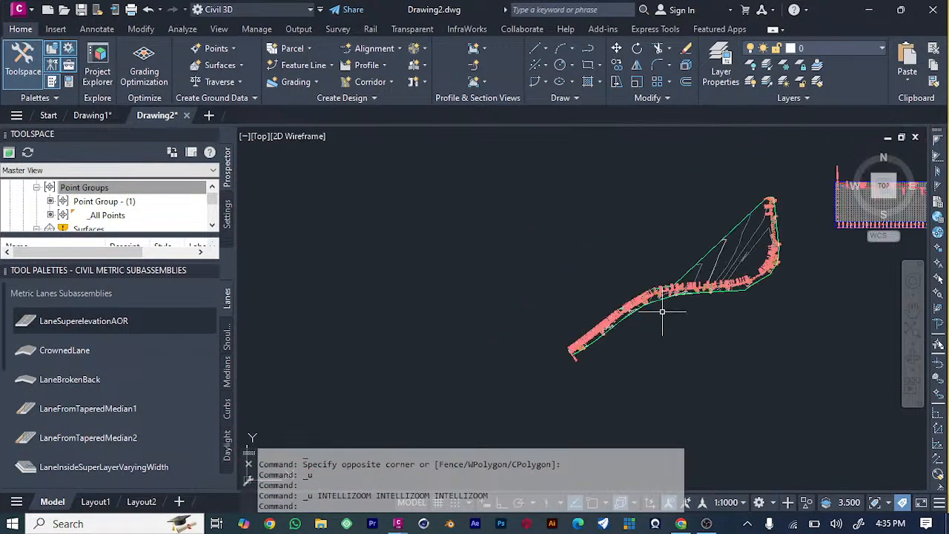
pyautogui.scroll(-2, 773, 275)
pyautogui.scroll(8, 783, 269)
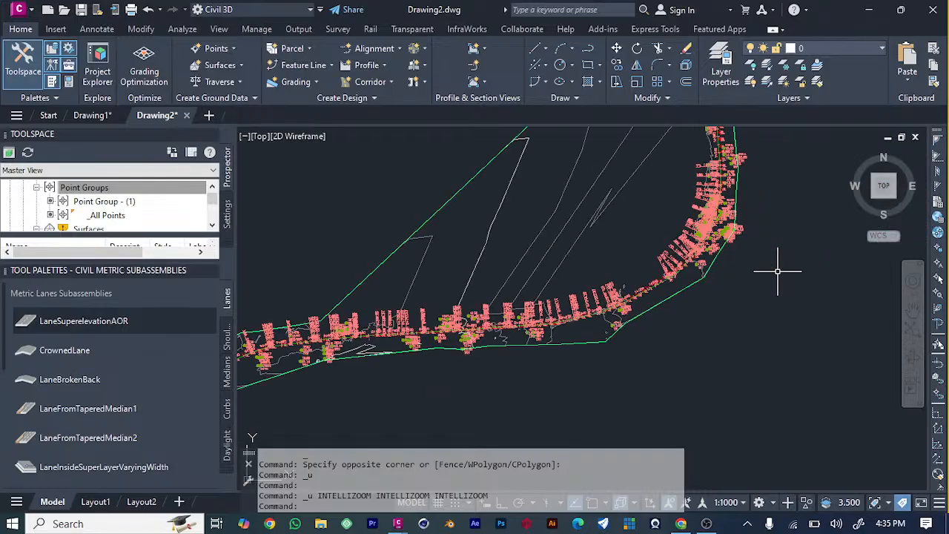
# Step: Undo the view changes and the corridor creation until the finished assembly is in view again
pyautogui.hotkey('ctrl', 'z')
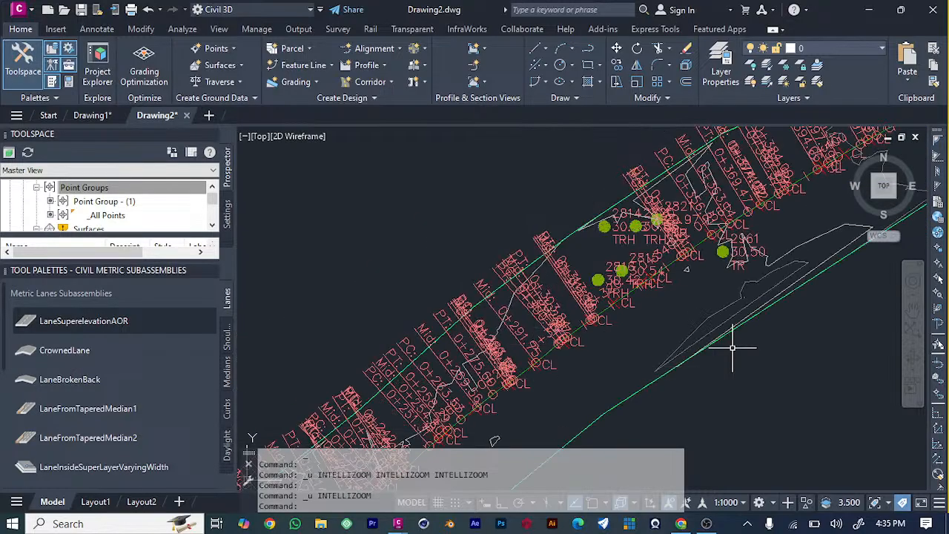
pyautogui.hotkey('ctrl', 'z')
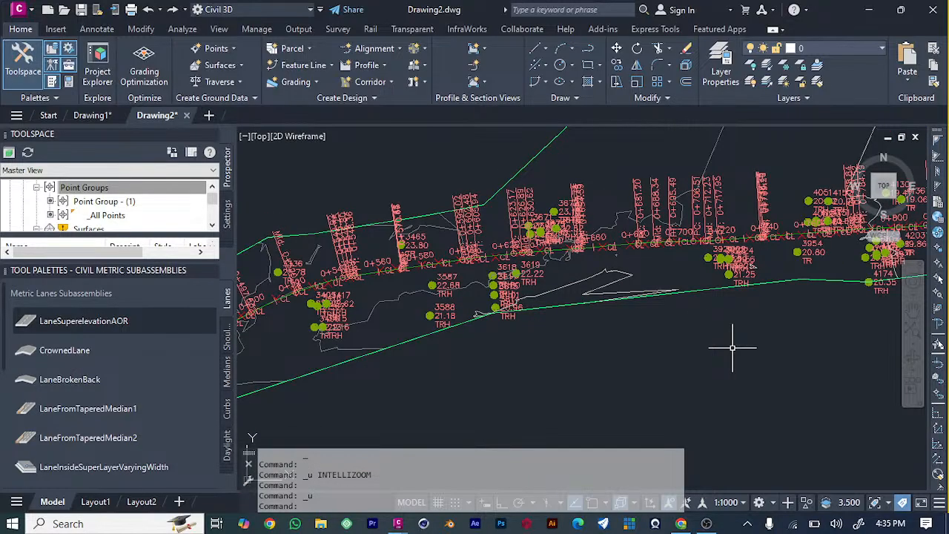
pyautogui.hotkey('ctrl', 'z')
pyautogui.hotkey('ctrl', 'z')
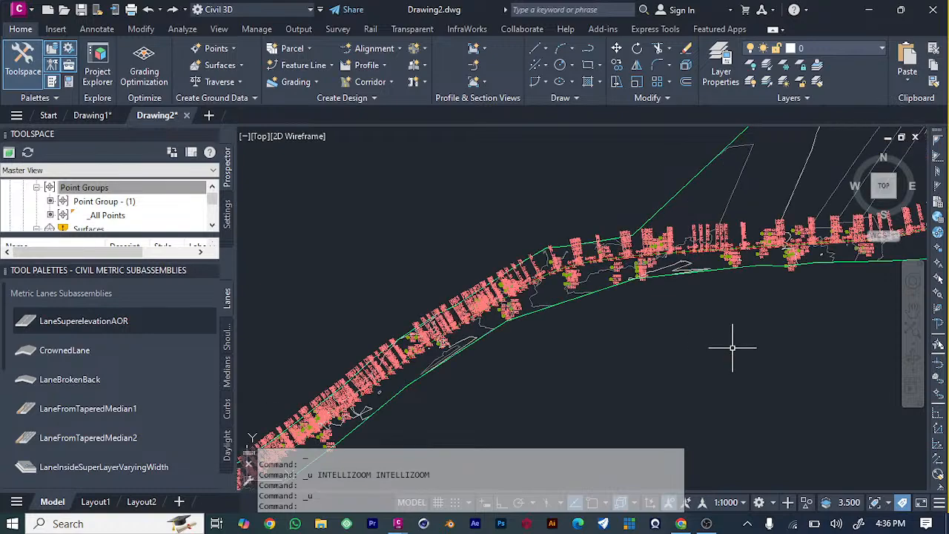
pyautogui.hotkey('ctrl', 'z')
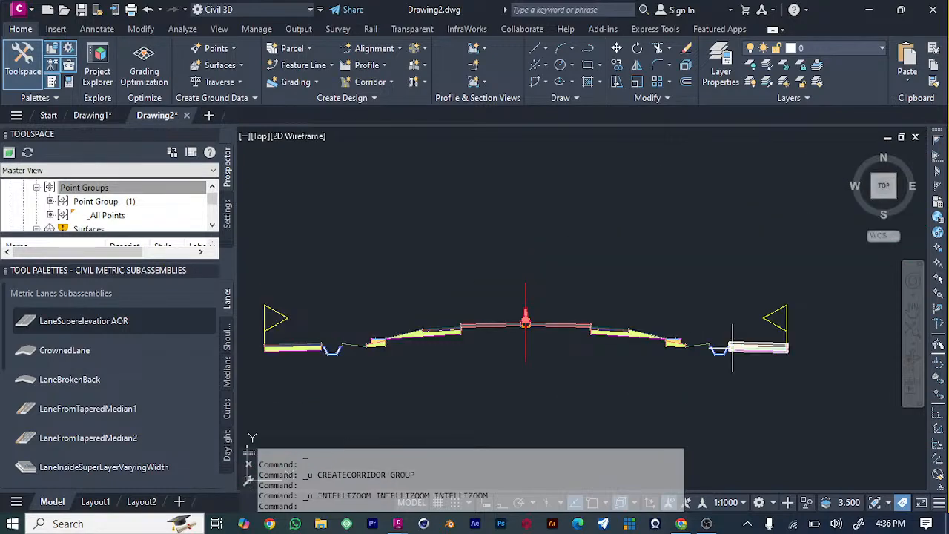
# Step: Start a new Basic style corridor on SURFACE ROAD ALIGNMENT with the SURFACE - Surface (1) profile and the ASSEMBLY SURFACE ROAD assembly
pyautogui.click(390, 83)
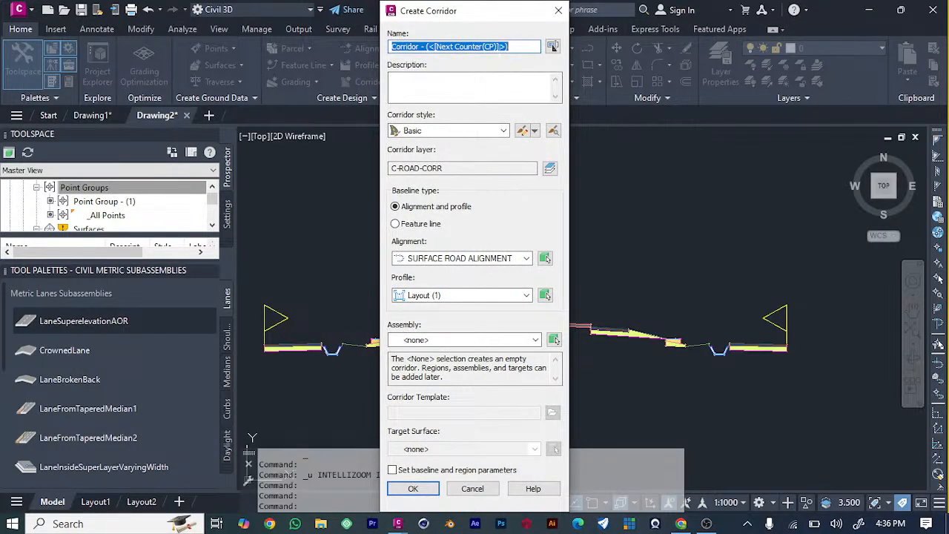
pyautogui.click(503, 131)
pyautogui.click(495, 144)
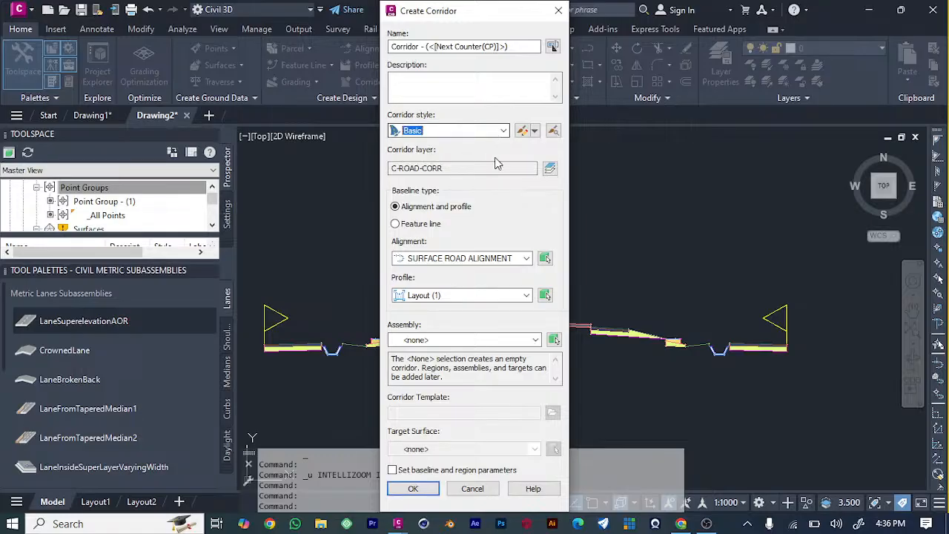
pyautogui.click(523, 339)
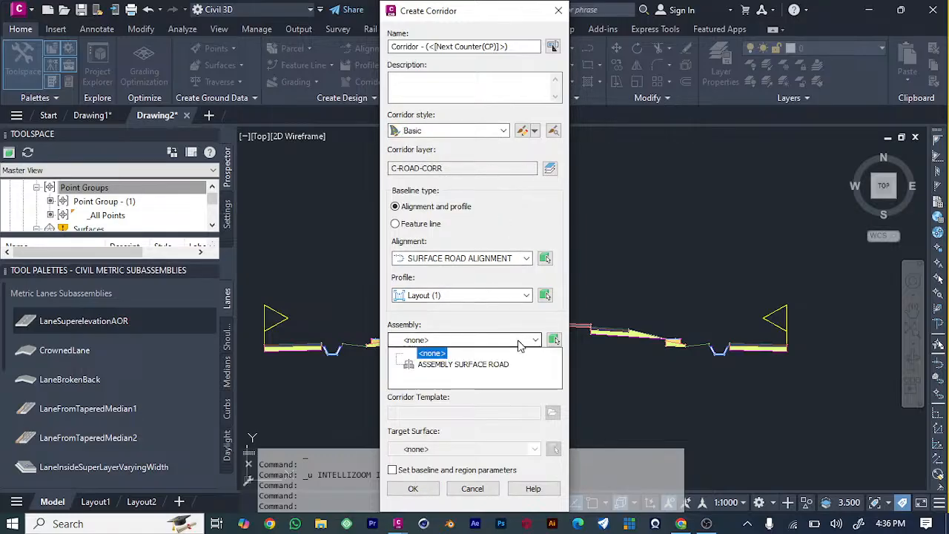
pyautogui.click(509, 364)
pyautogui.click(526, 295)
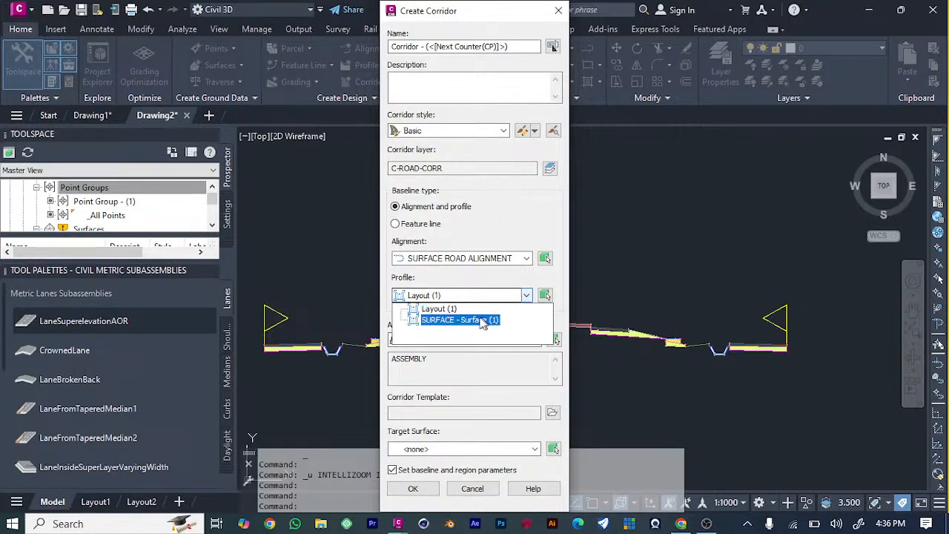
pyautogui.click(452, 322)
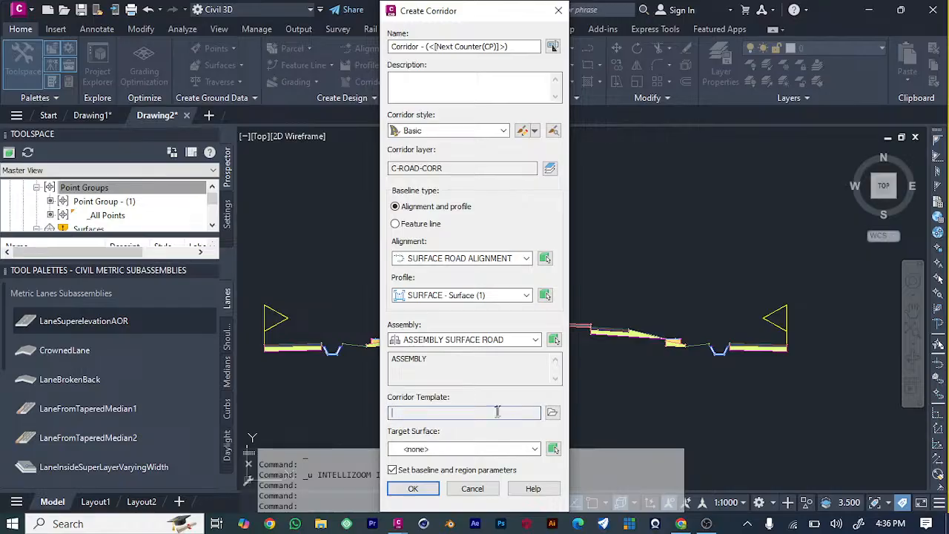
# Step: Apply all properties of the Autodesk Civil 3D Corridor Template (Imperial) file to the new corridor and set its target surface to SURFACE
pyautogui.click(552, 412)
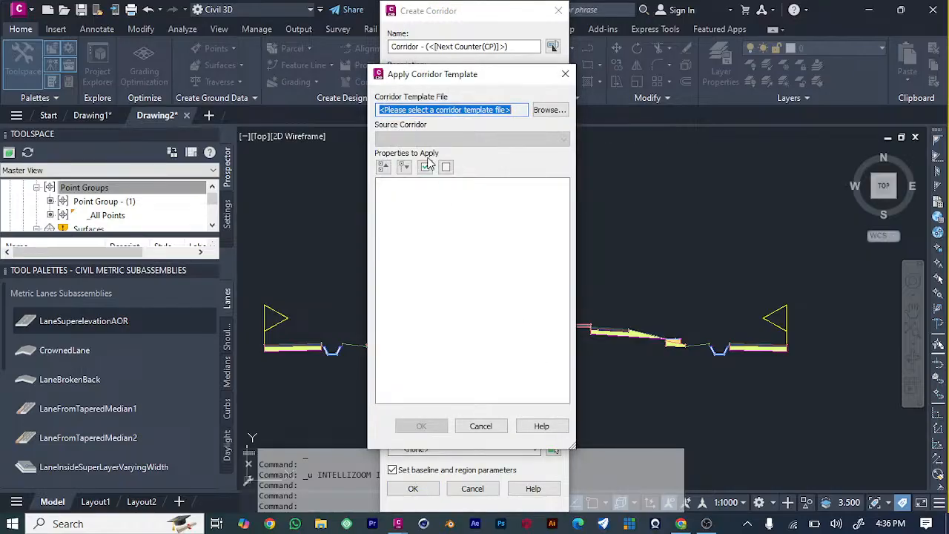
pyautogui.click(425, 166)
pyautogui.click(548, 113)
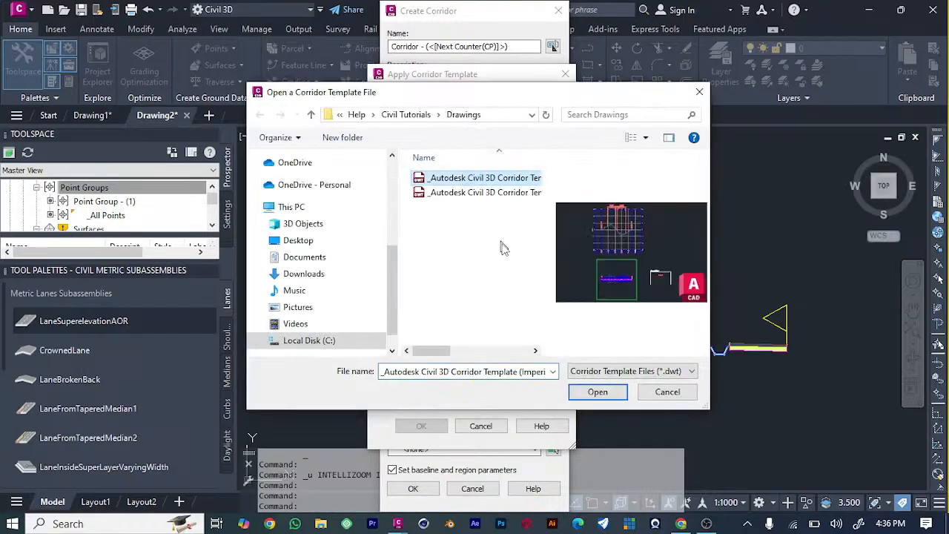
pyautogui.click(602, 395)
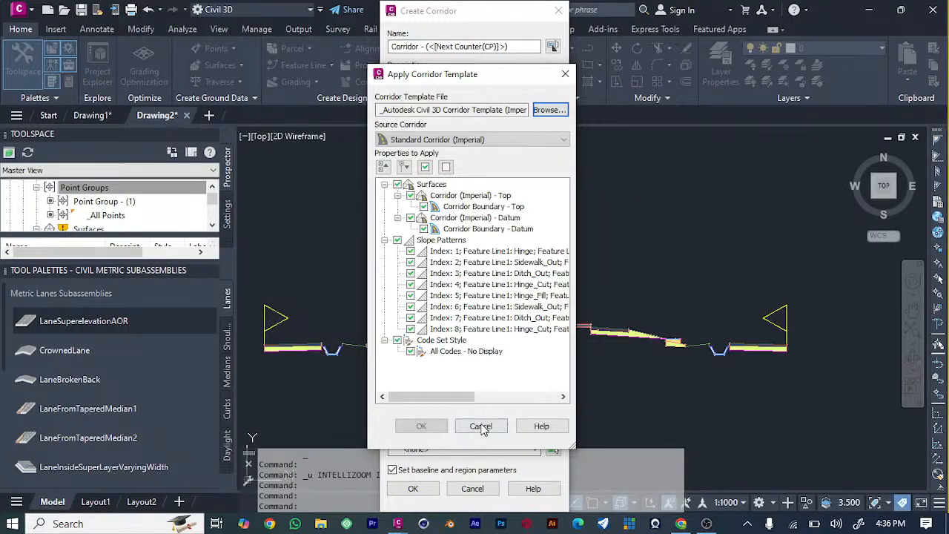
pyautogui.click(418, 425)
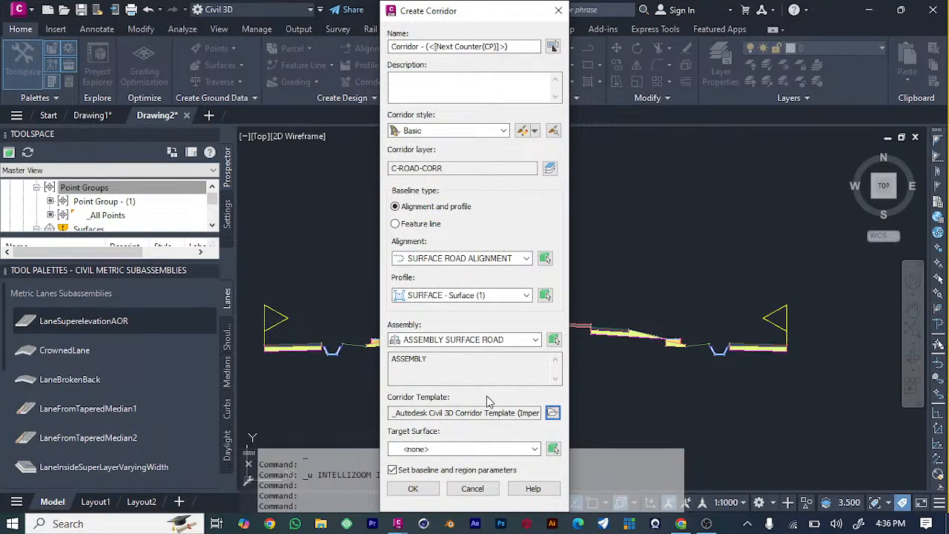
pyautogui.click(519, 449)
pyautogui.click(426, 479)
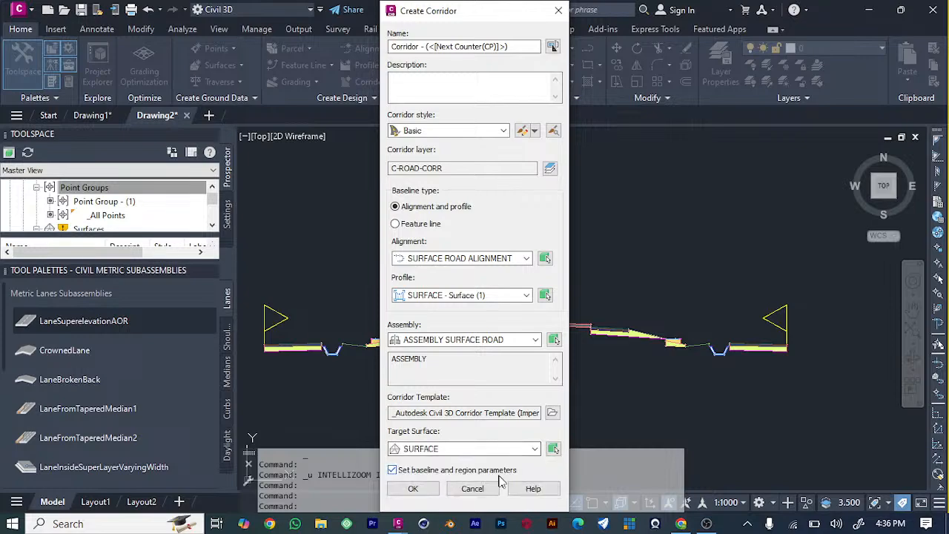
# Step: Create the corridor, rebuild it with its current baseline and region parameters, and close the event list
pyautogui.click(412, 486)
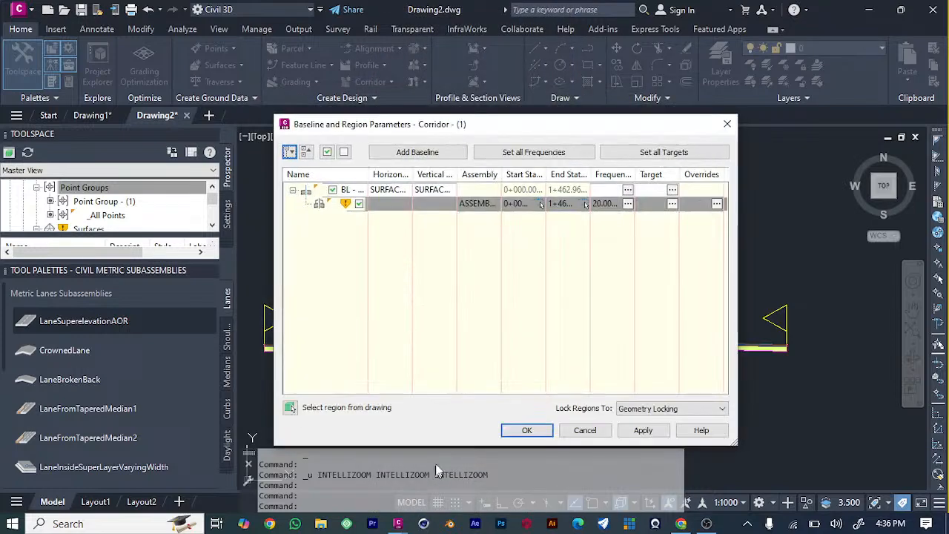
pyautogui.click(530, 203)
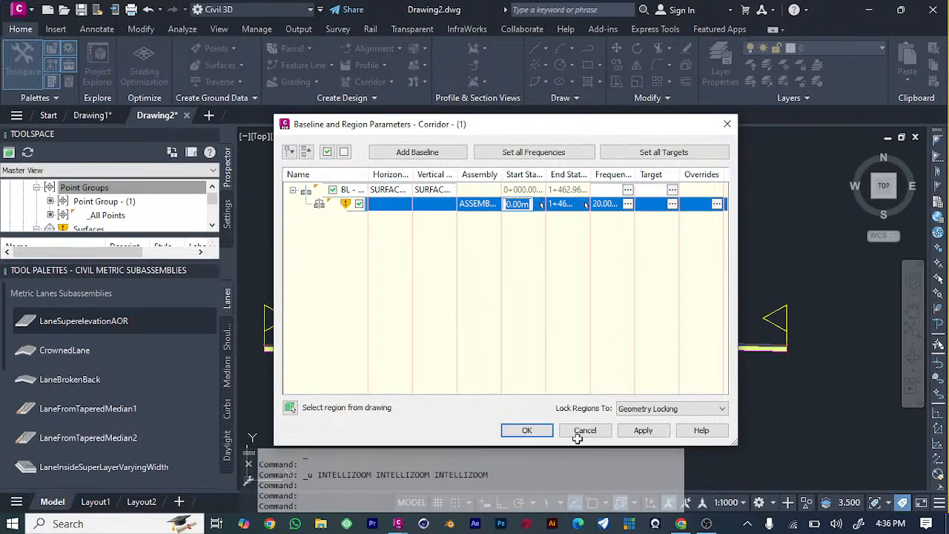
pyautogui.click(527, 431)
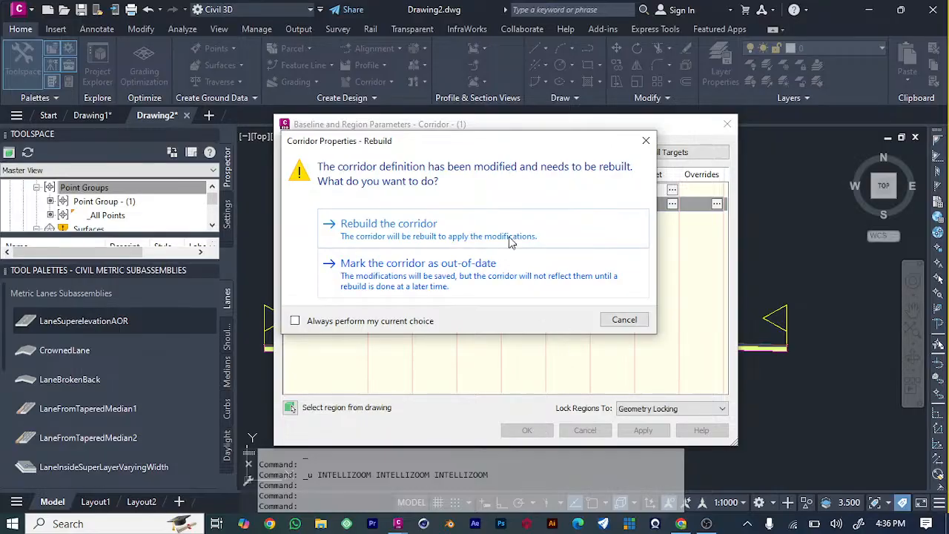
pyautogui.click(508, 239)
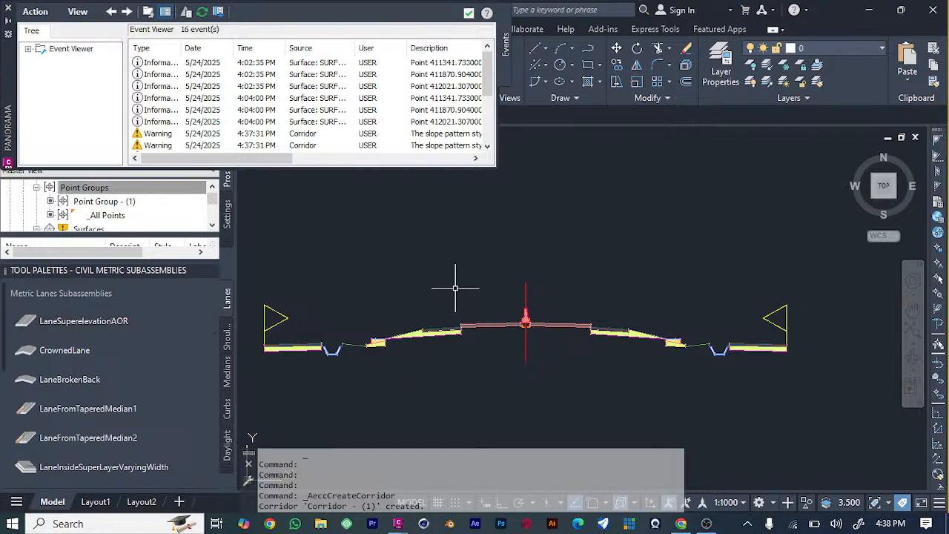
pyautogui.scroll(-6, 462, 294)
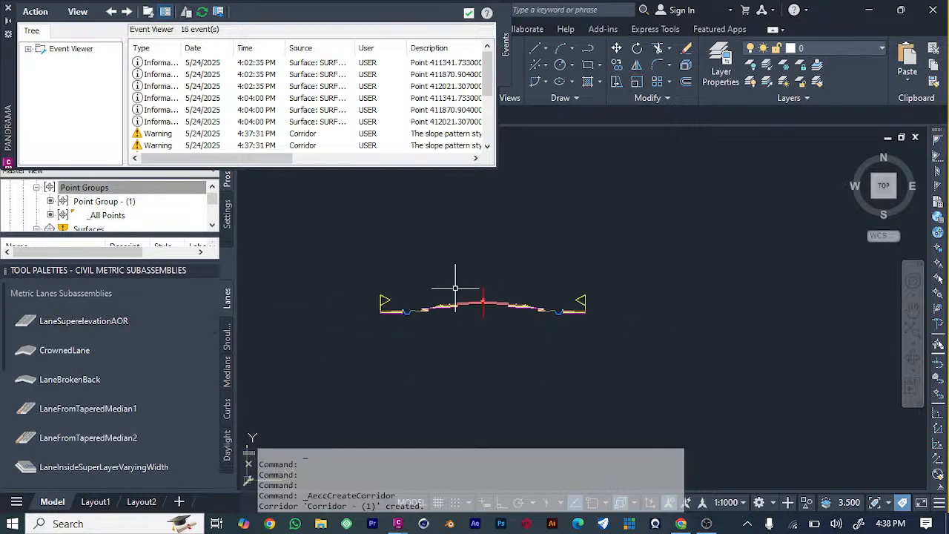
pyautogui.click(467, 13)
# Step: Examine the new corridor in plan against the surveyed road, including the circular loop and its open end
pyautogui.scroll(-8, 502, 335)
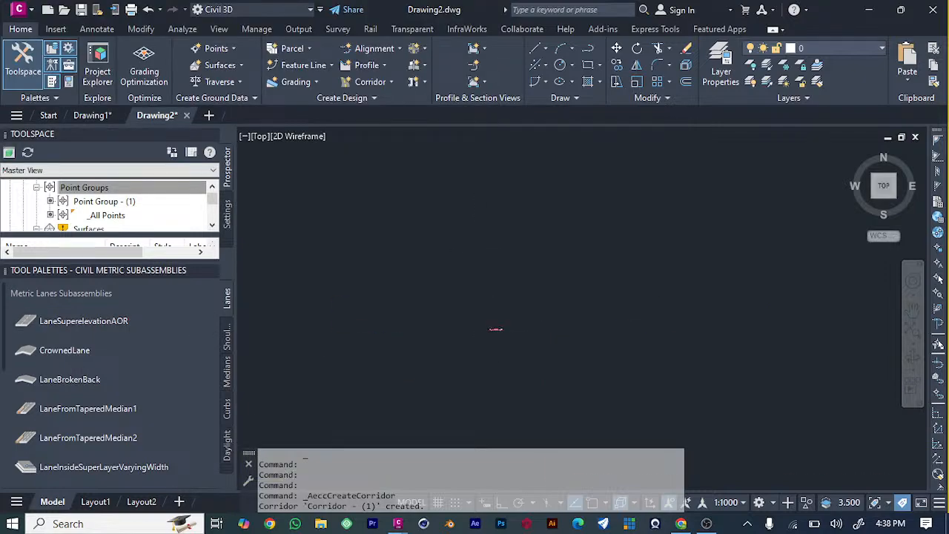
pyautogui.scroll(-6, 580, 416)
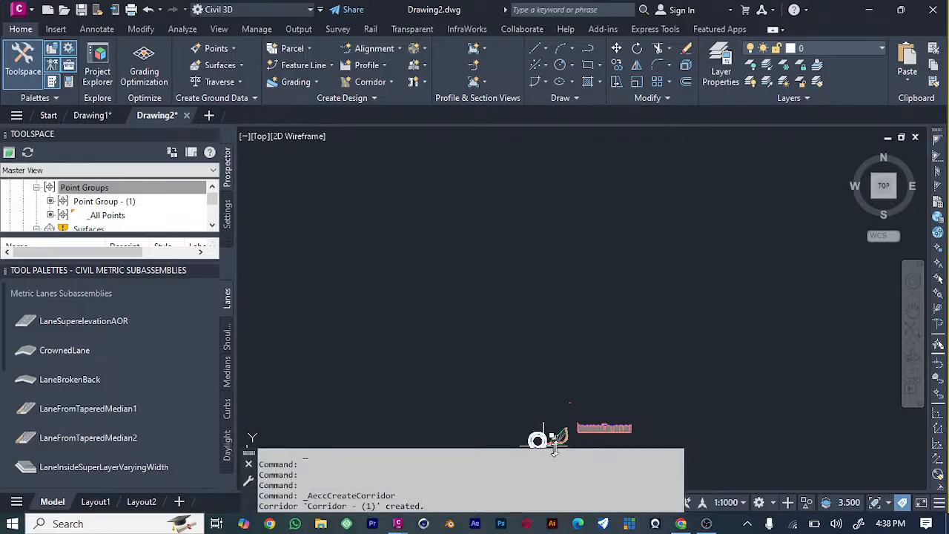
pyautogui.scroll(5, 557, 441)
pyautogui.scroll(5, 583, 403)
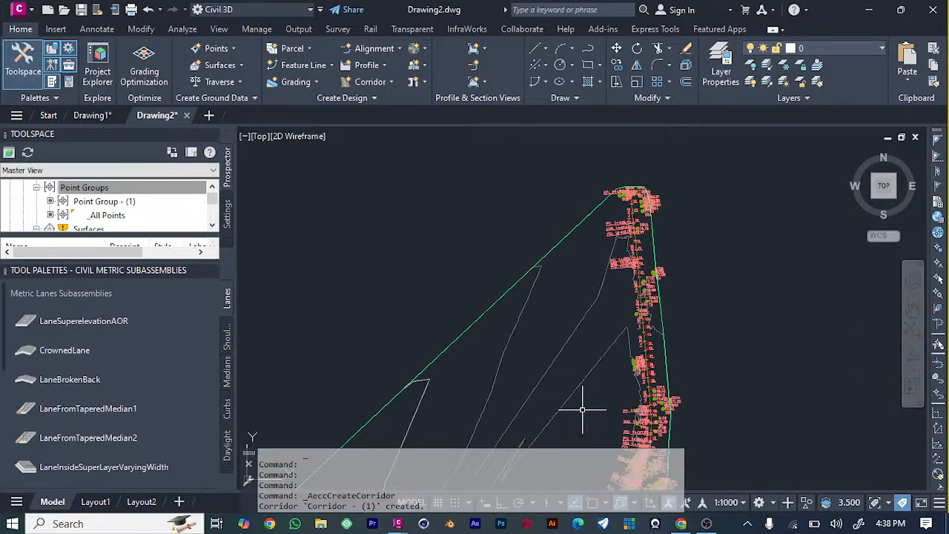
pyautogui.scroll(-2, 646, 406)
pyautogui.scroll(-7, 397, 405)
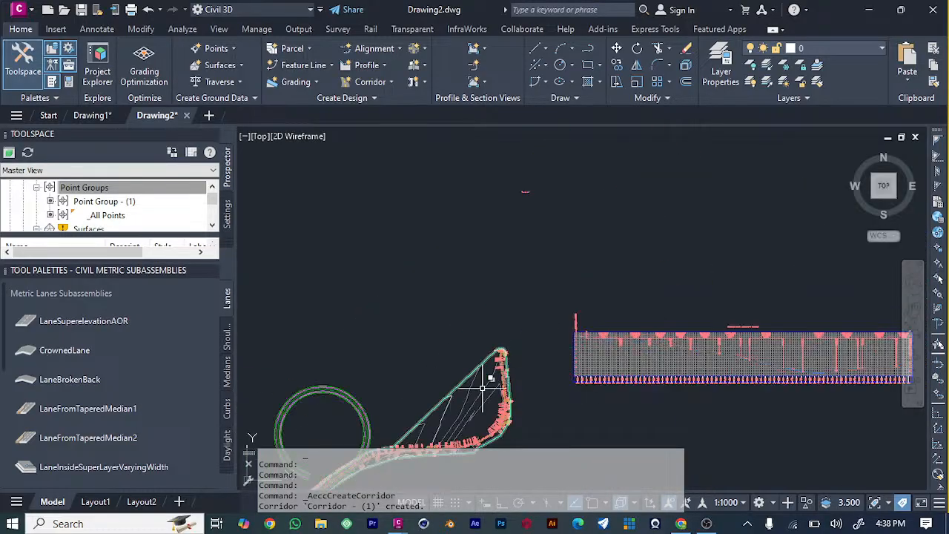
pyautogui.scroll(10, 398, 405)
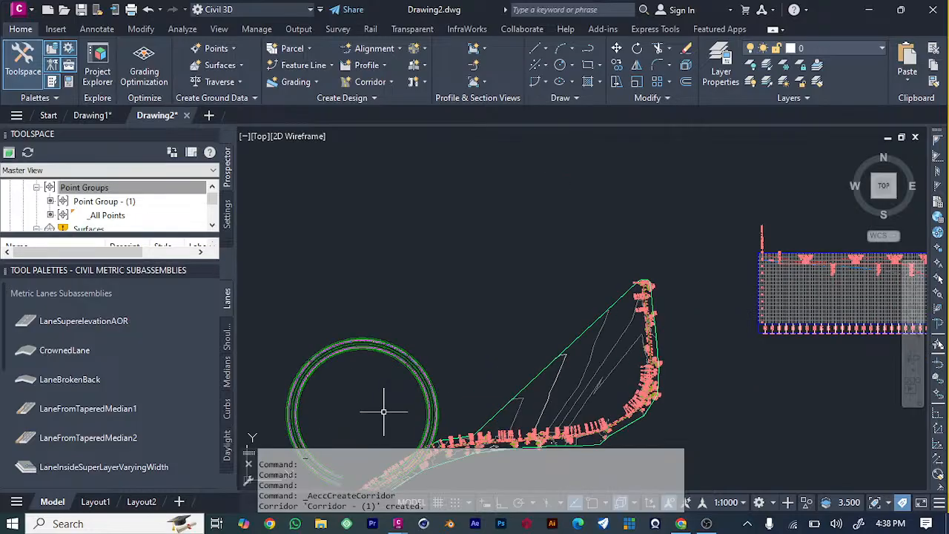
pyautogui.scroll(-8, 557, 270)
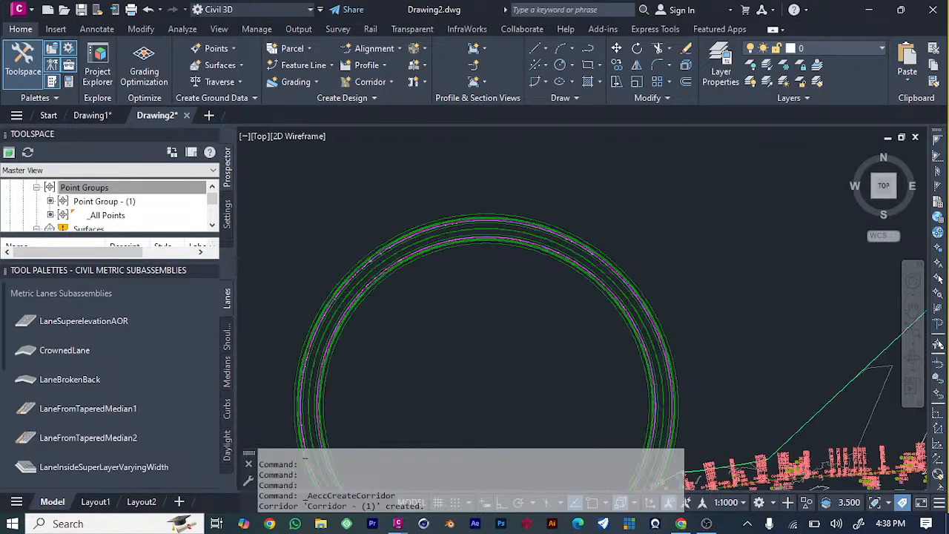
pyautogui.scroll(8, 487, 329)
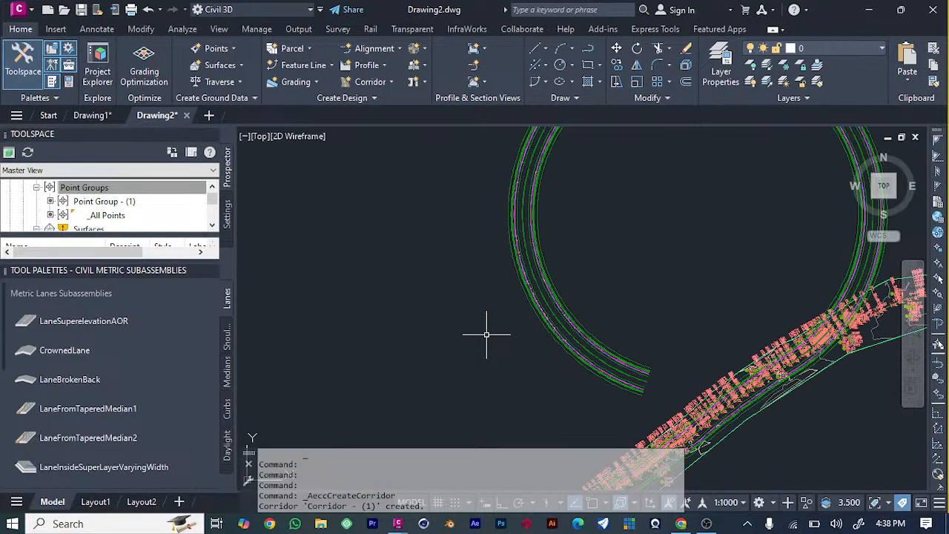
pyautogui.scroll(-10, 743, 359)
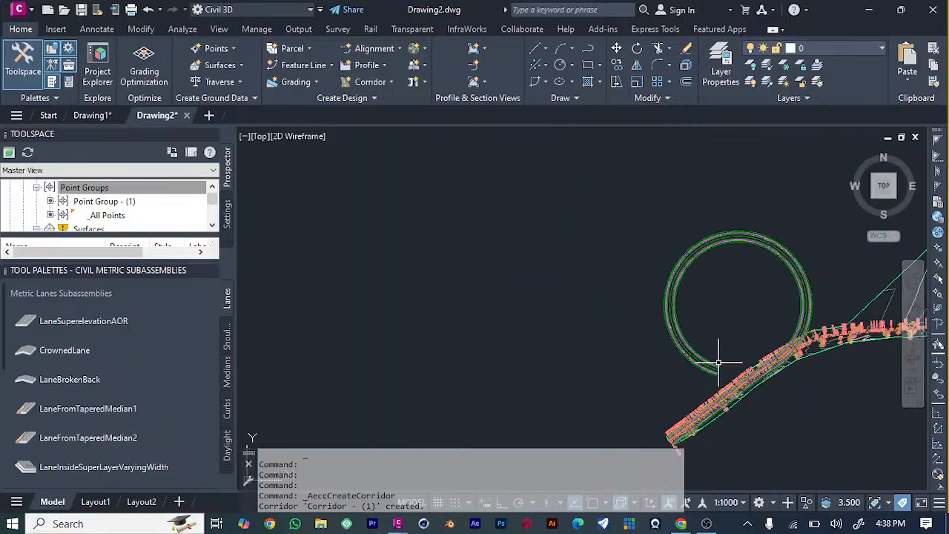
pyautogui.scroll(10, 771, 355)
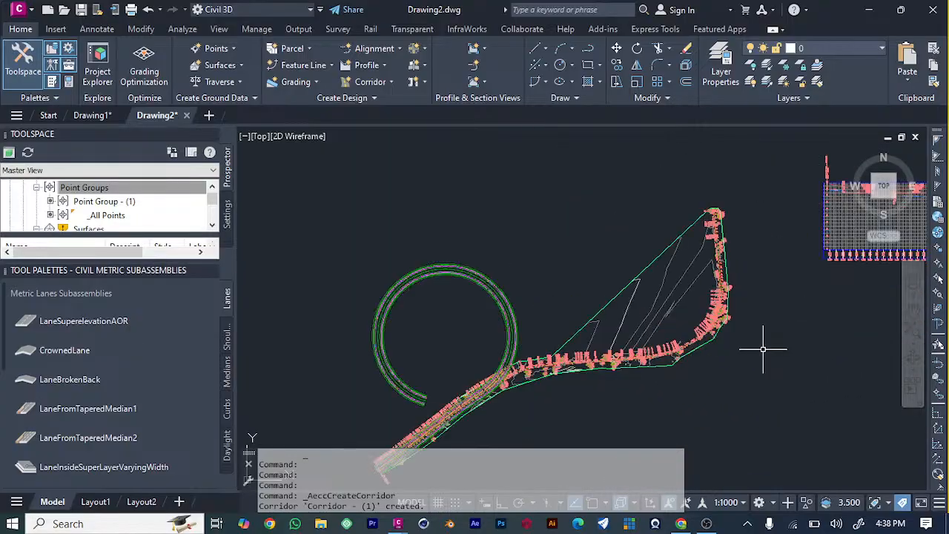
pyautogui.scroll(6, 430, 415)
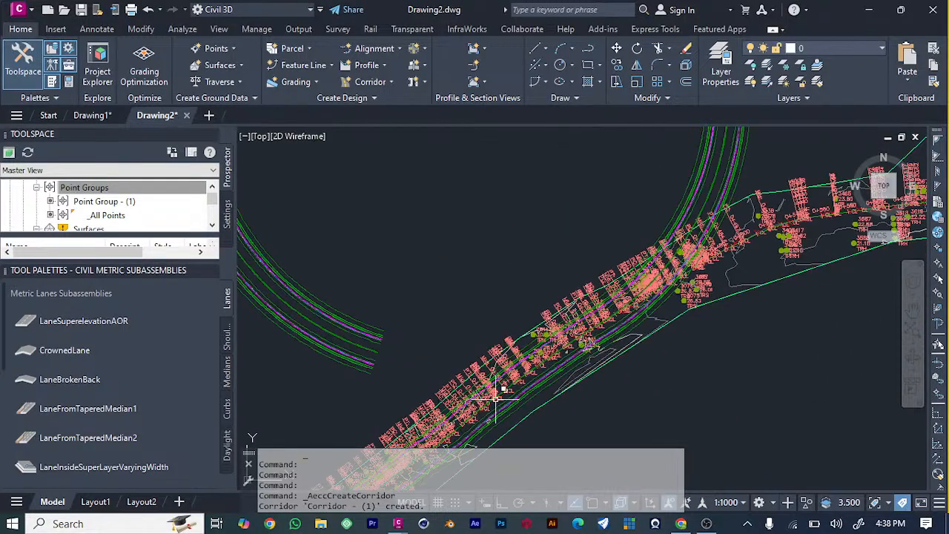
# Step: Select the corridor and check its course along the road surface in plan from end to end
pyautogui.click(591, 345)
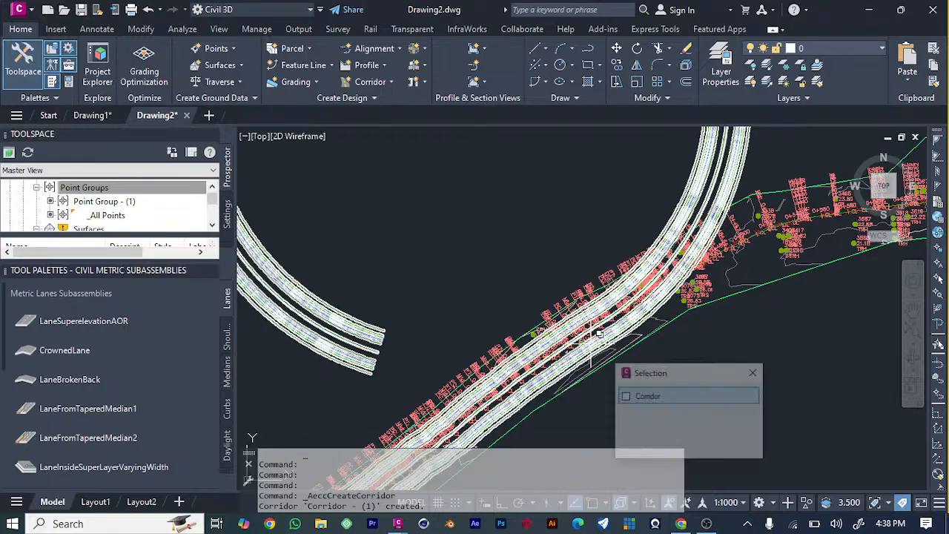
pyautogui.click(540, 251)
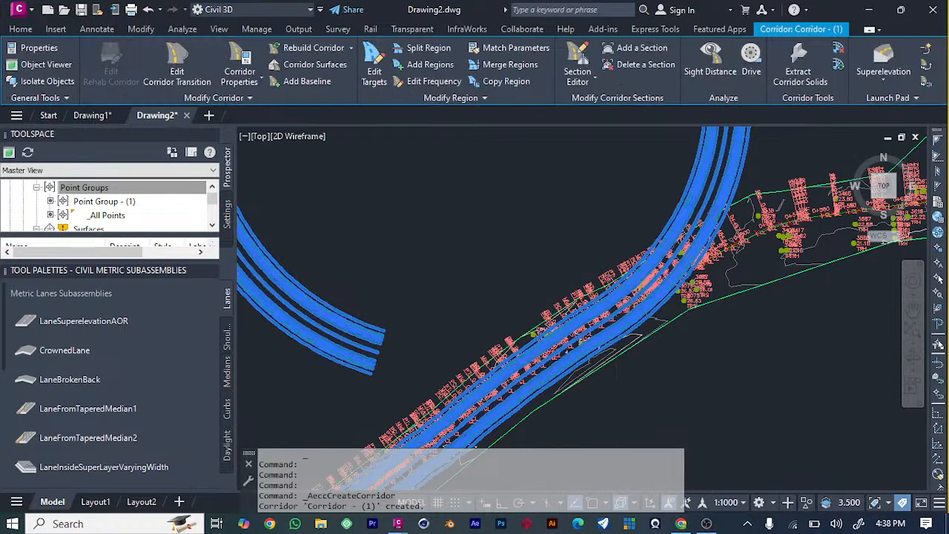
pyautogui.scroll(-5, 540, 250)
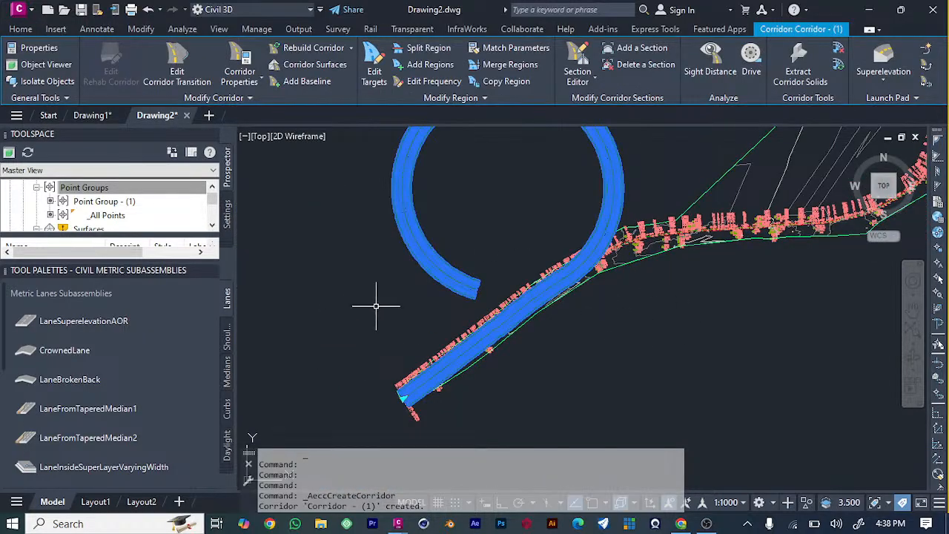
pyautogui.scroll(-5, 588, 280)
pyautogui.scroll(4, 661, 275)
pyautogui.scroll(3, 661, 275)
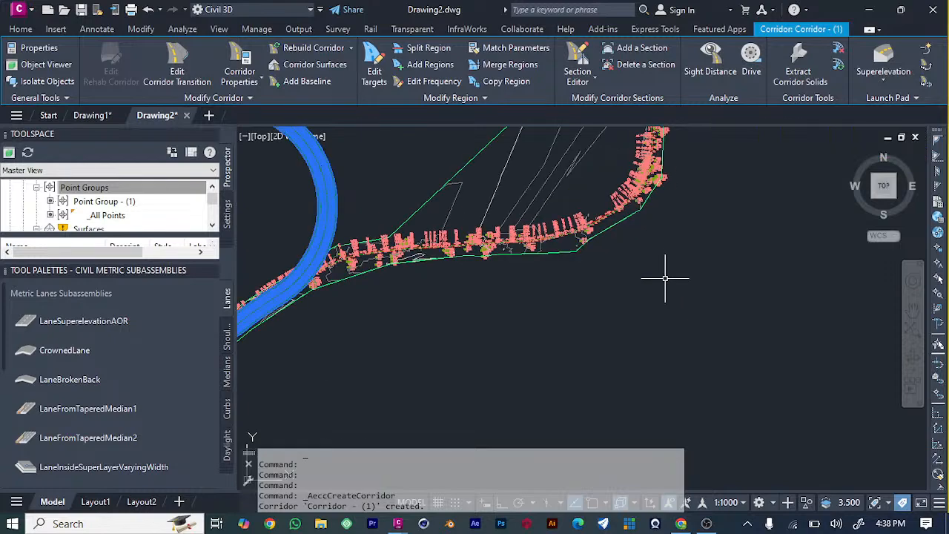
pyautogui.scroll(-8, 491, 302)
pyautogui.scroll(5, 513, 332)
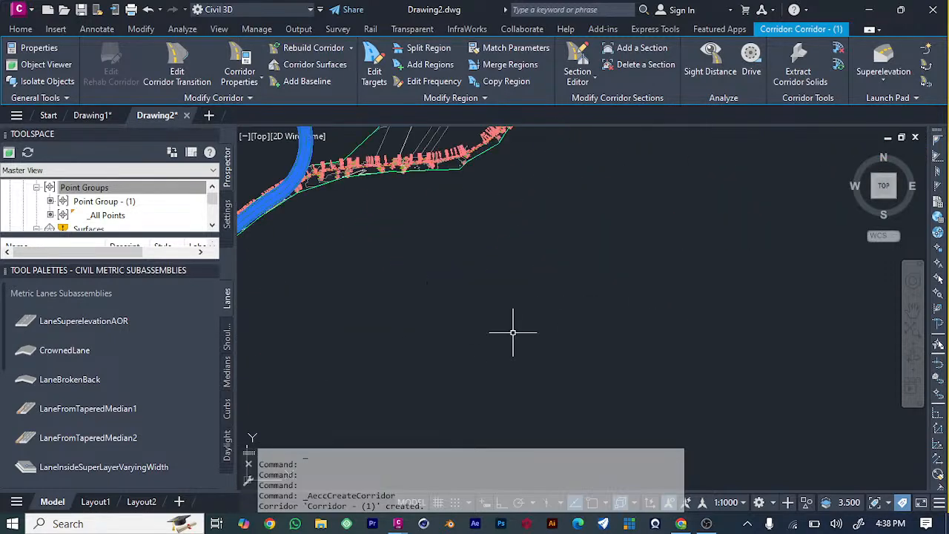
pyautogui.scroll(-4, 512, 332)
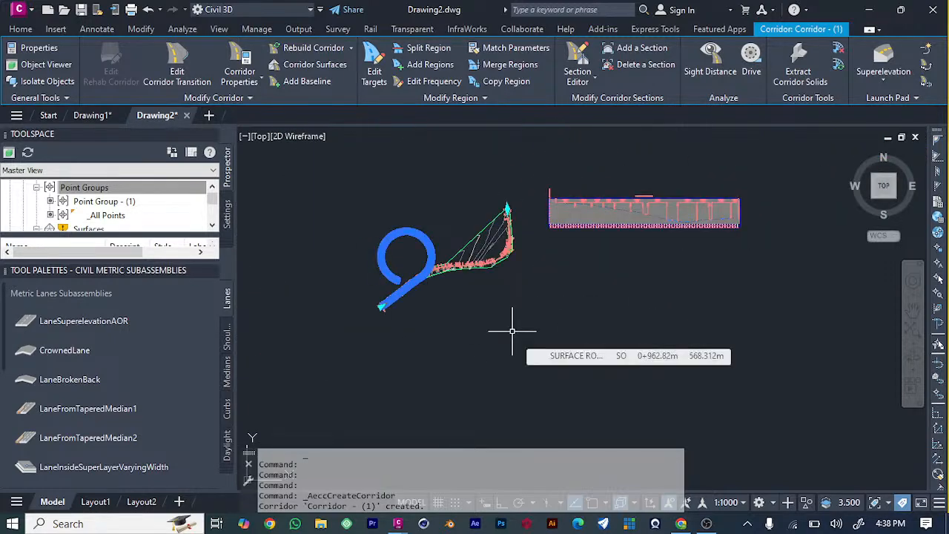
pyautogui.scroll(5, 512, 332)
# Step: Dismiss the surface selection and undo the view changes and corridor creation back to the finished assembly
pyautogui.click(512, 332)
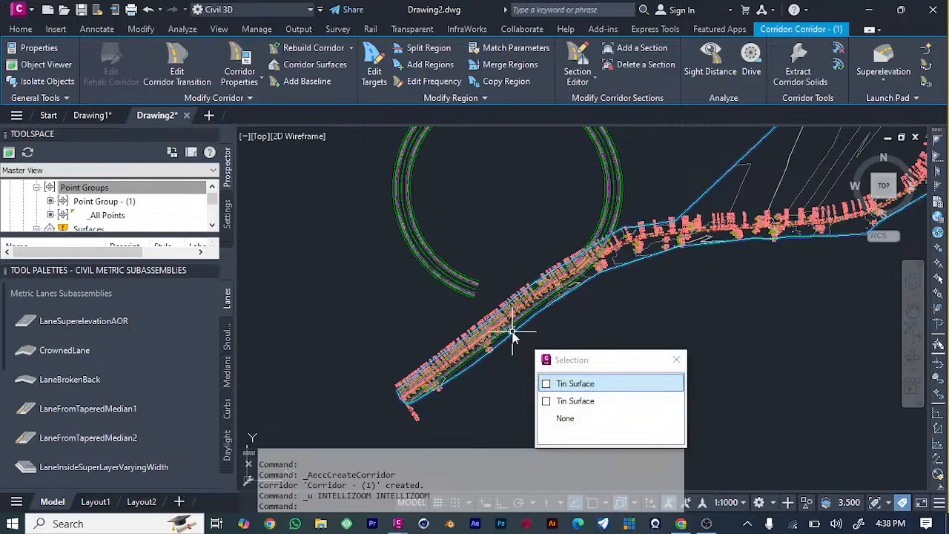
pyautogui.click(675, 359)
pyautogui.hotkey('ctrl', 'z')
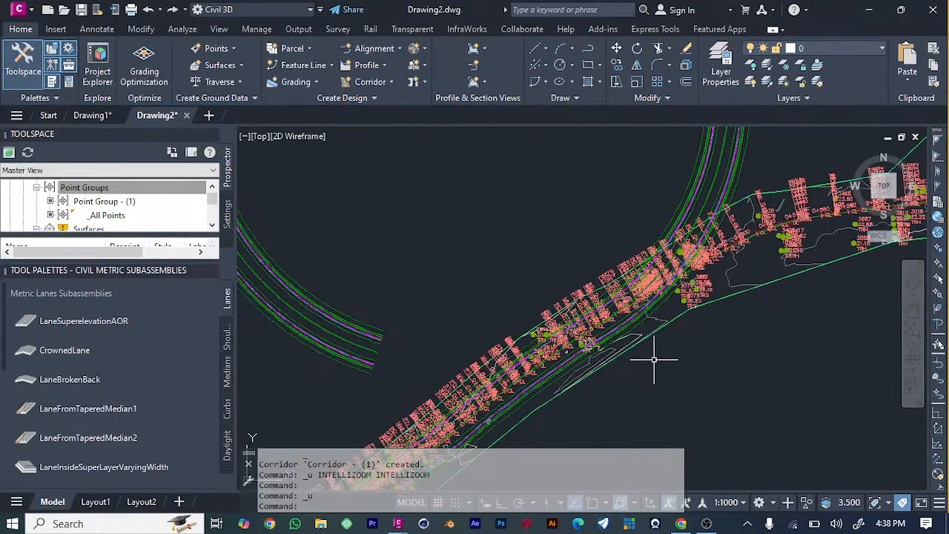
pyautogui.hotkey('ctrl', 'z')
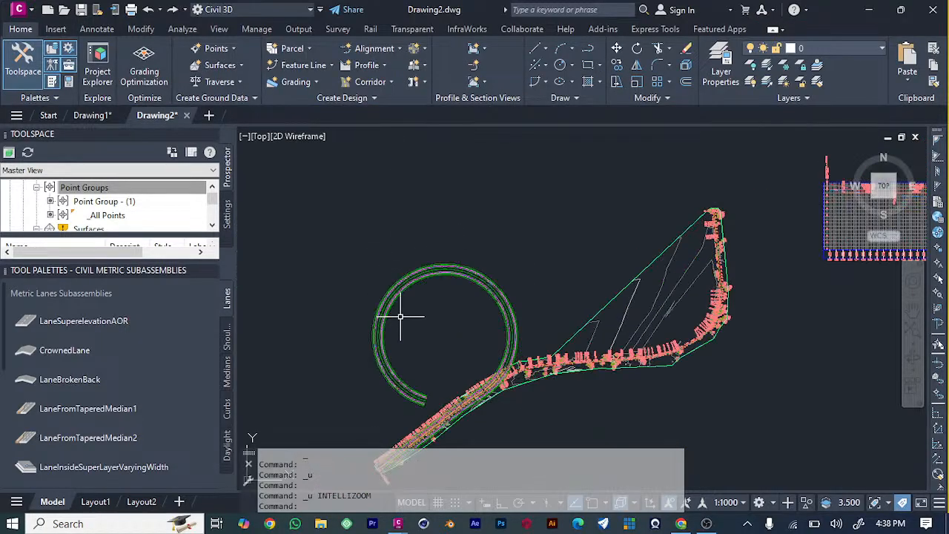
pyautogui.hotkey('ctrl', 'z')
pyautogui.hotkey('ctrl', 'z')
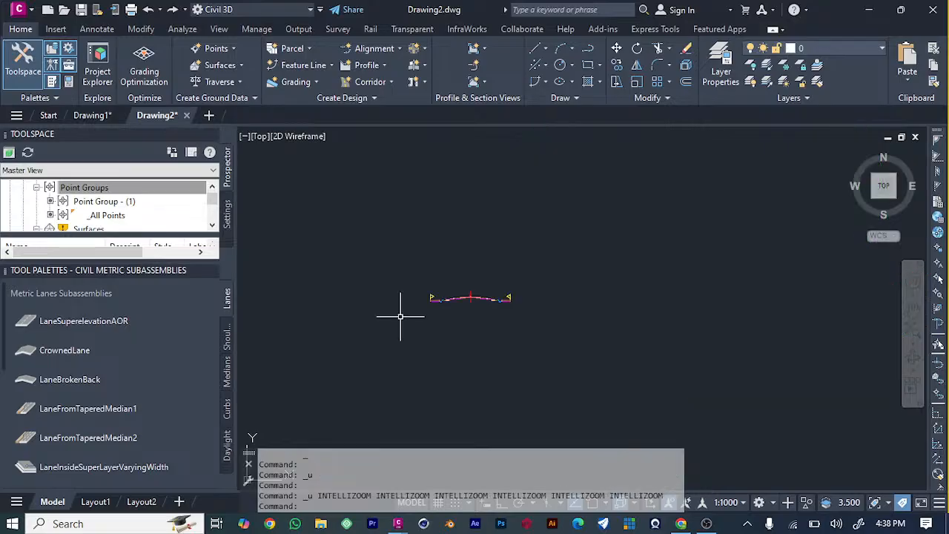
pyautogui.scroll(-5, 471, 299)
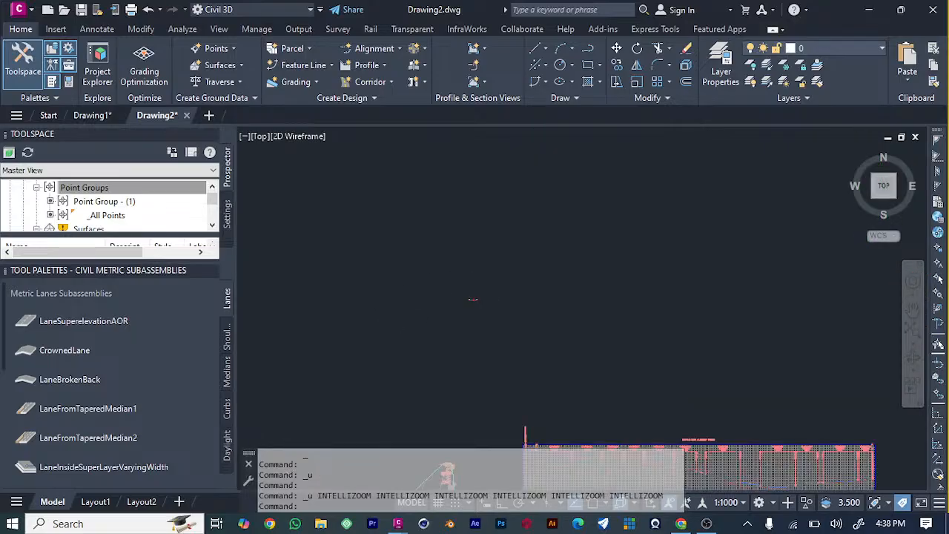
pyautogui.hotkey('ctrl', 'z')
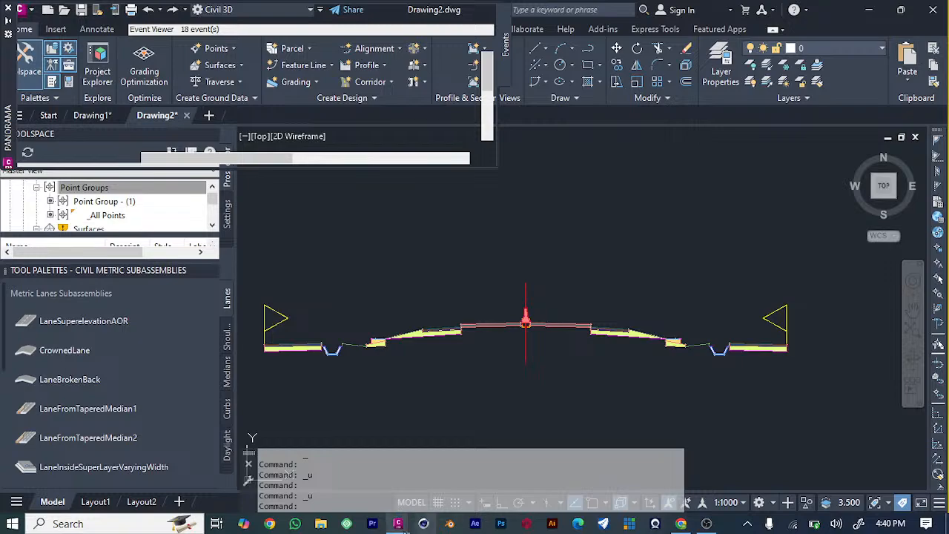
pyautogui.moveTo(400, 526)
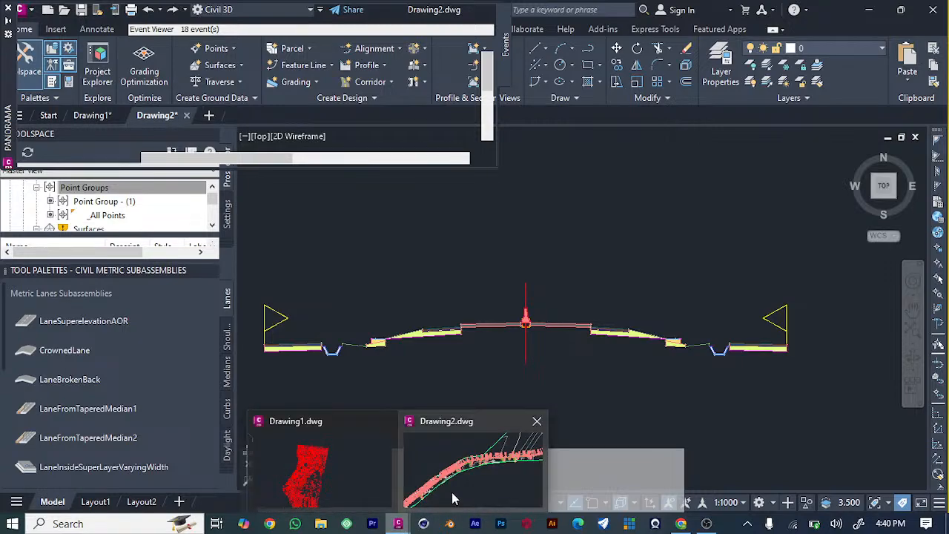
pyautogui.click(451, 498)
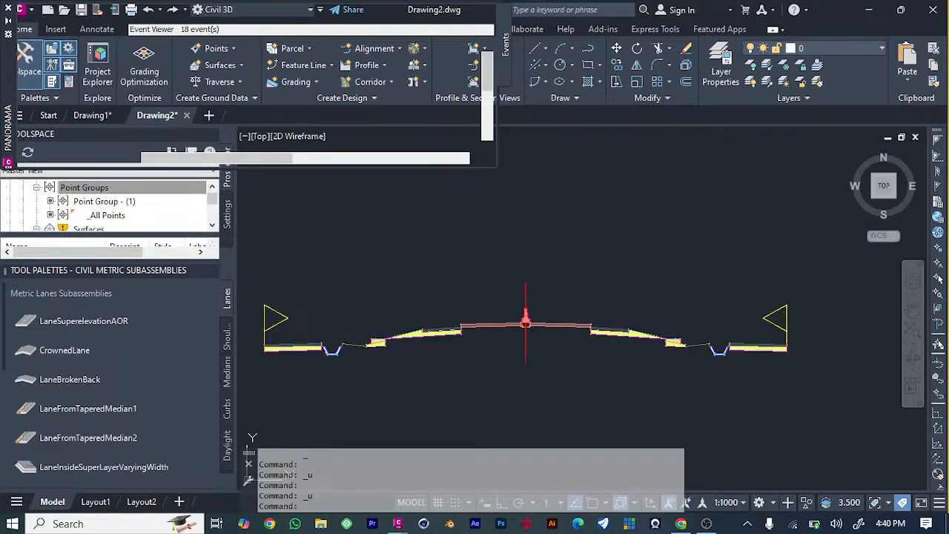
pyautogui.rightClick(594, 301)
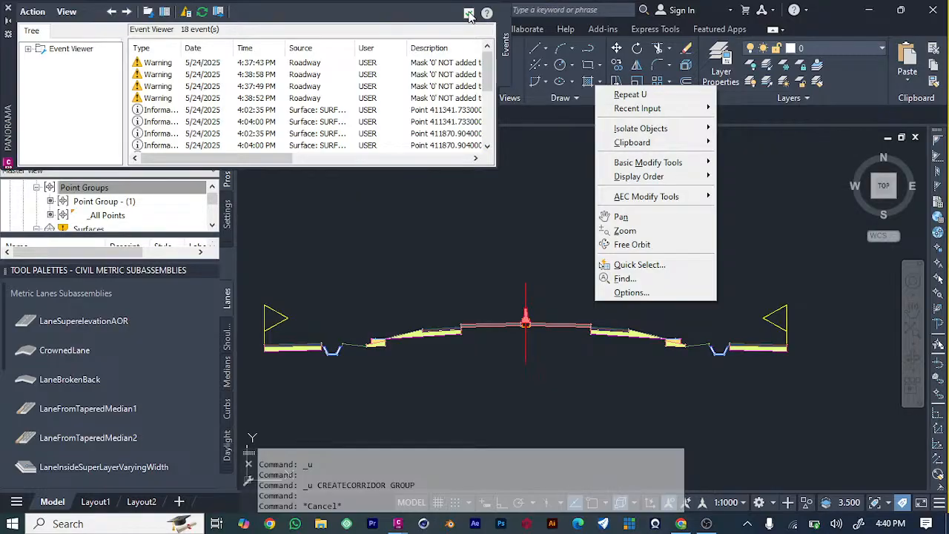
pyautogui.rightClick(518, 203)
pyautogui.click(520, 150)
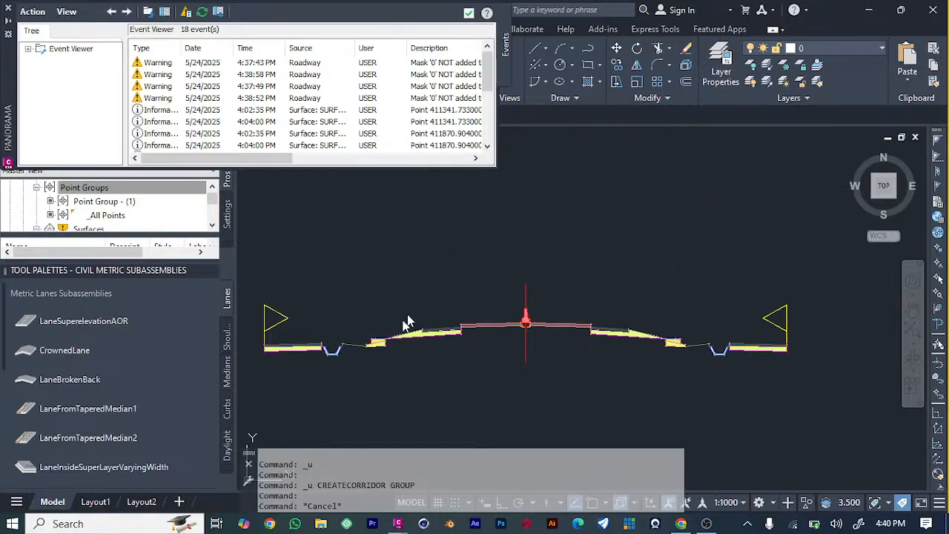
pyautogui.click(283, 247)
pyautogui.press('Escape')
pyautogui.hotkey('ctrl', 's')
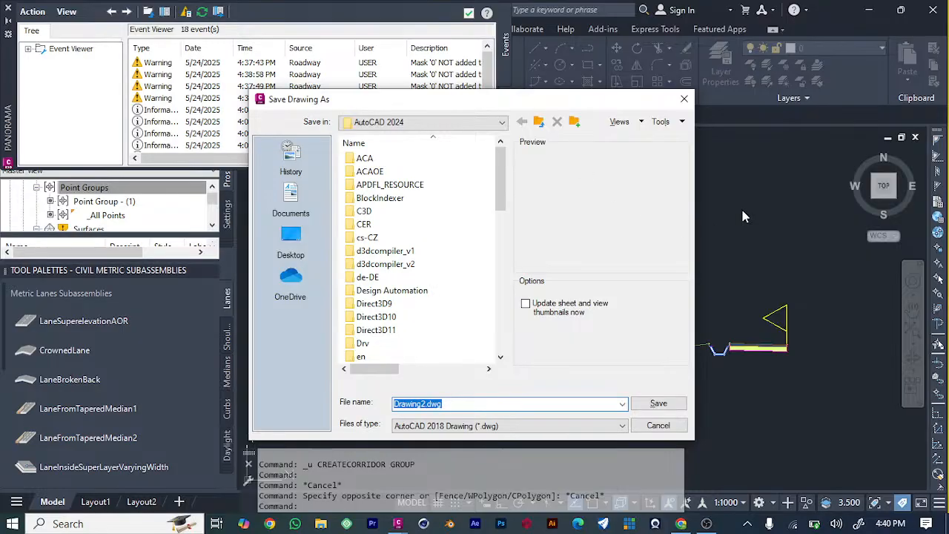
pyautogui.click(683, 98)
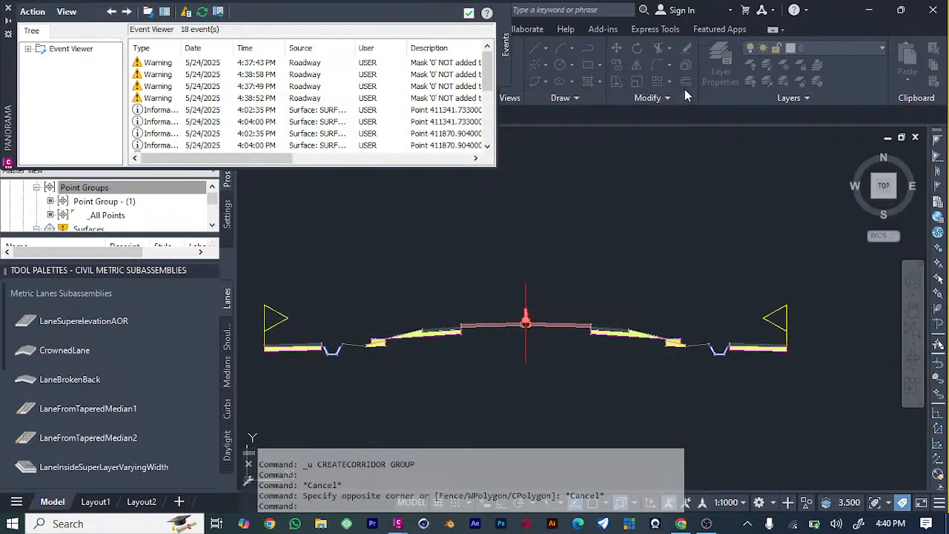
# Step: Close the event list and create a corridor along SURFACE ROAD ALIGNMENT with profile Layout (1) and no assembly
pyautogui.click(7, 14)
pyautogui.scroll(-5, 393, 327)
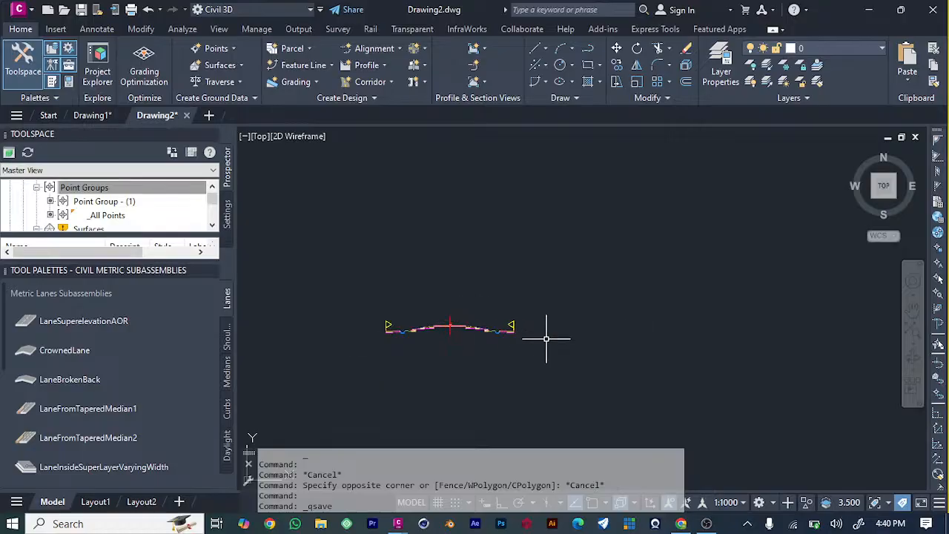
pyautogui.scroll(-8, 546, 339)
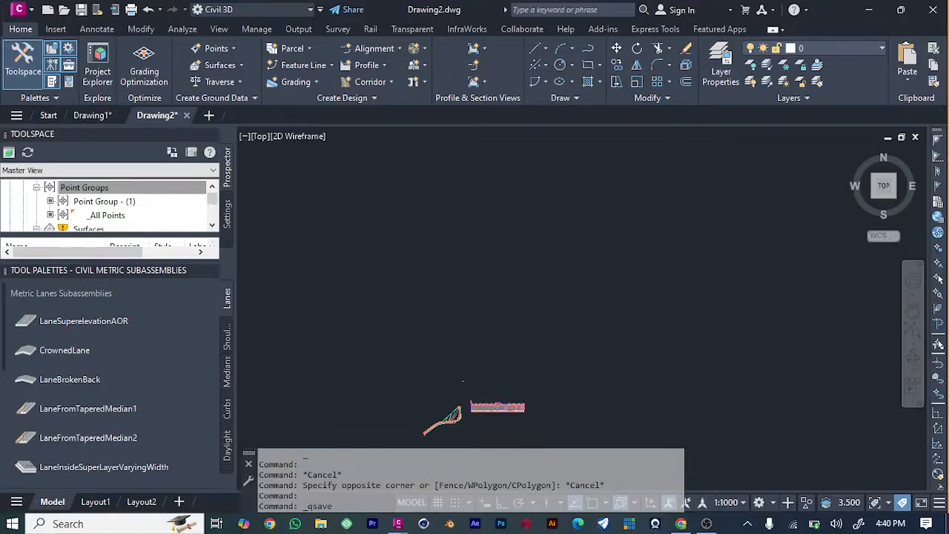
pyautogui.scroll(8, 445, 426)
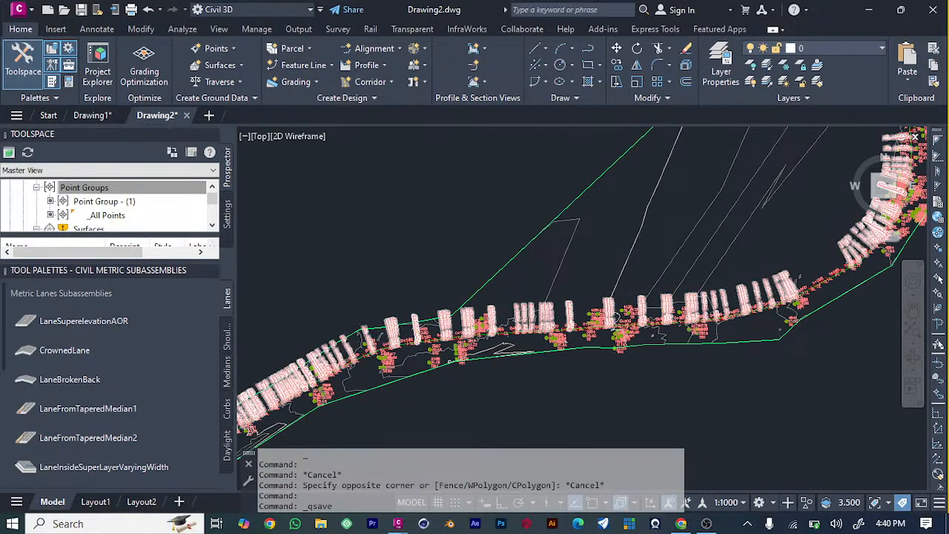
pyautogui.scroll(2, 377, 339)
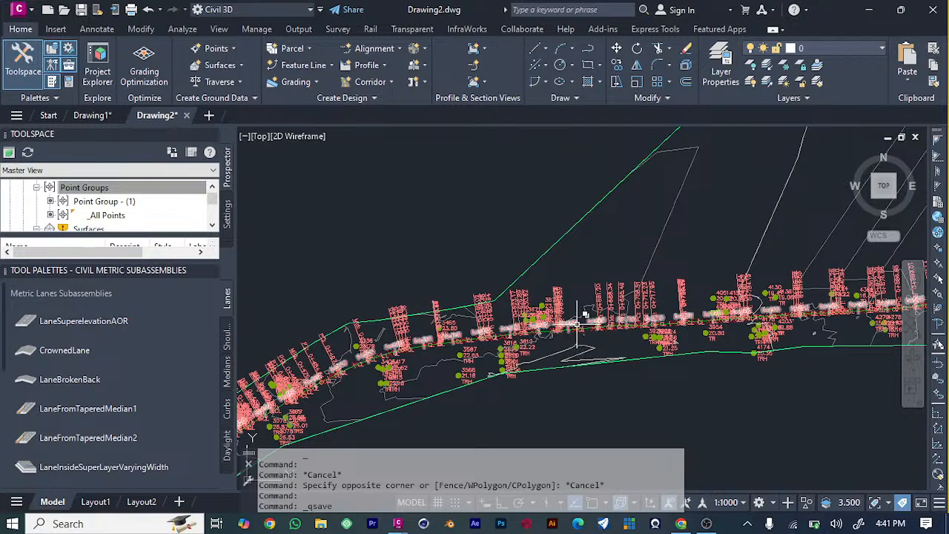
pyautogui.click(579, 324)
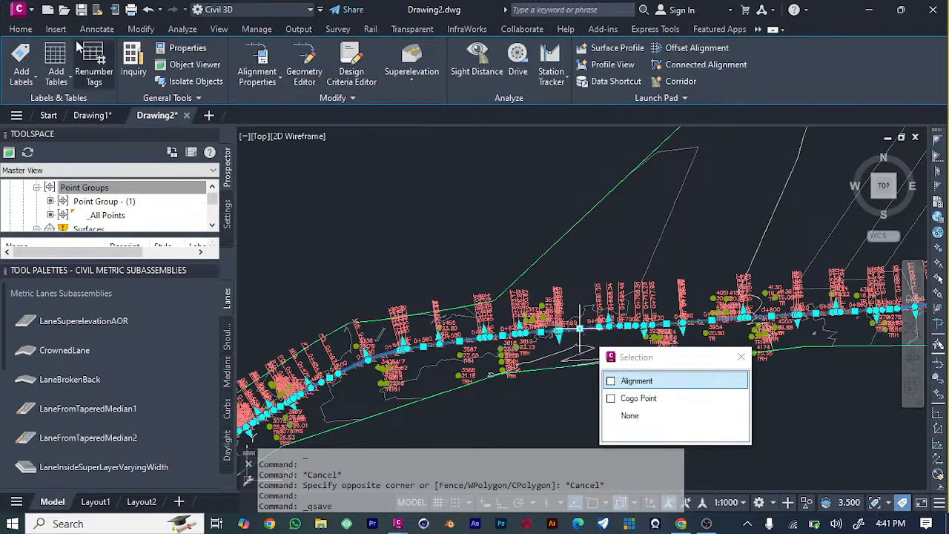
pyautogui.click(23, 30)
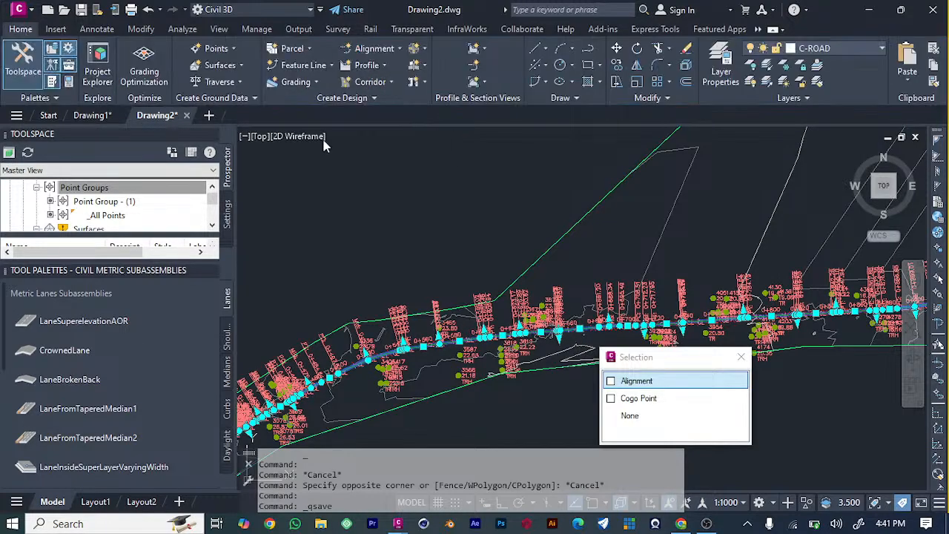
pyautogui.click(388, 81)
pyautogui.click(390, 103)
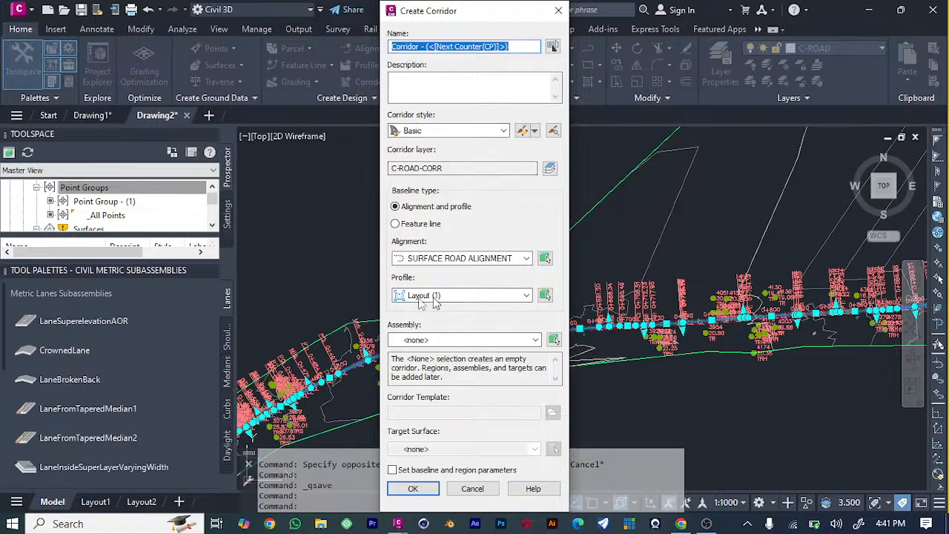
pyautogui.click(420, 487)
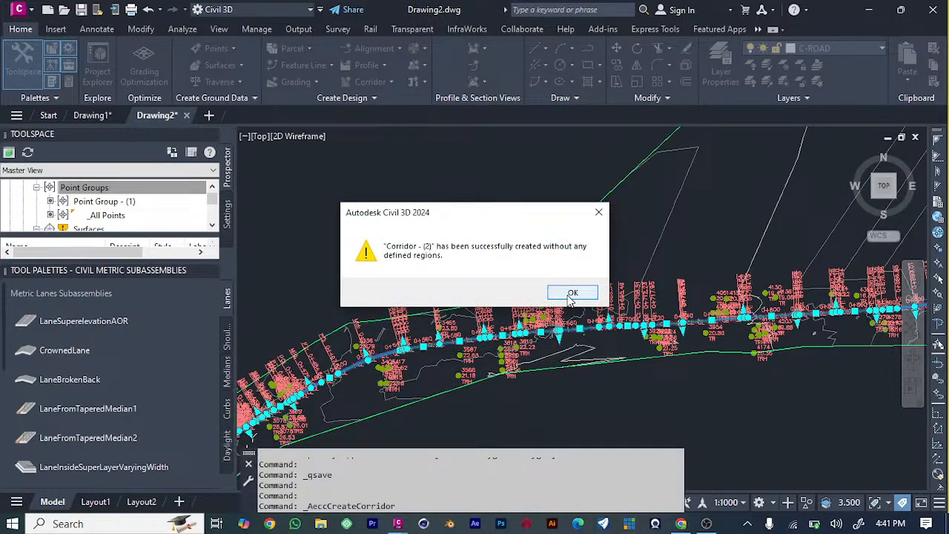
pyautogui.click(571, 293)
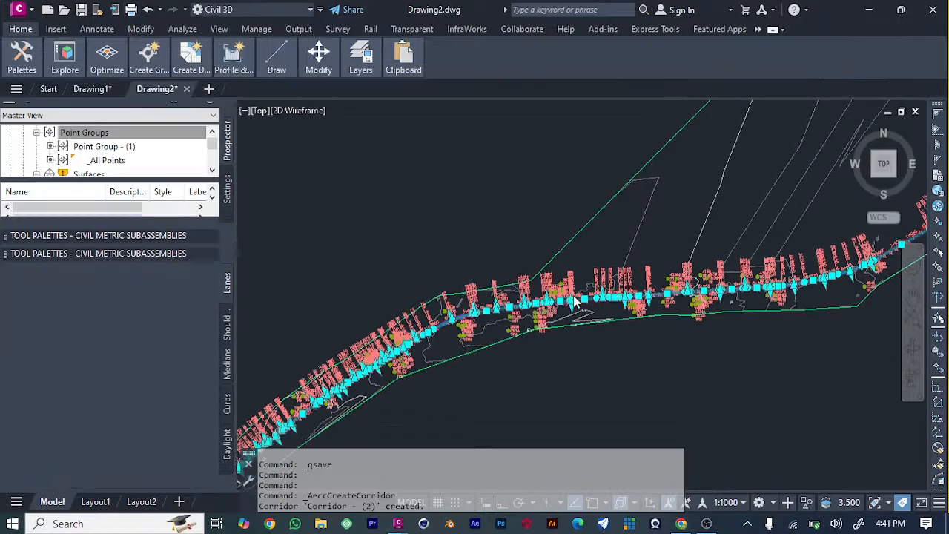
# Step: Examine the road in plan along the alignment, together with the profile view beside it
pyautogui.click(448, 209)
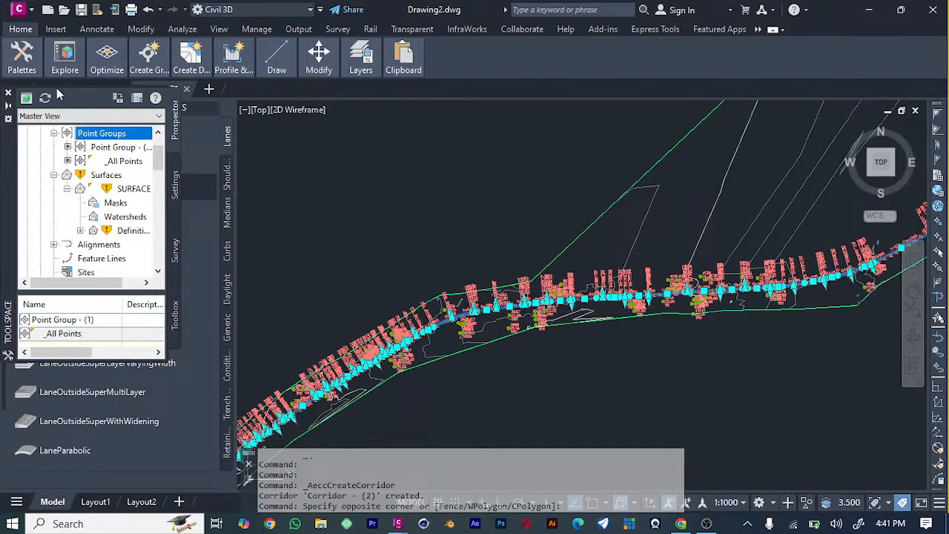
pyautogui.click(55, 30)
pyautogui.click(27, 31)
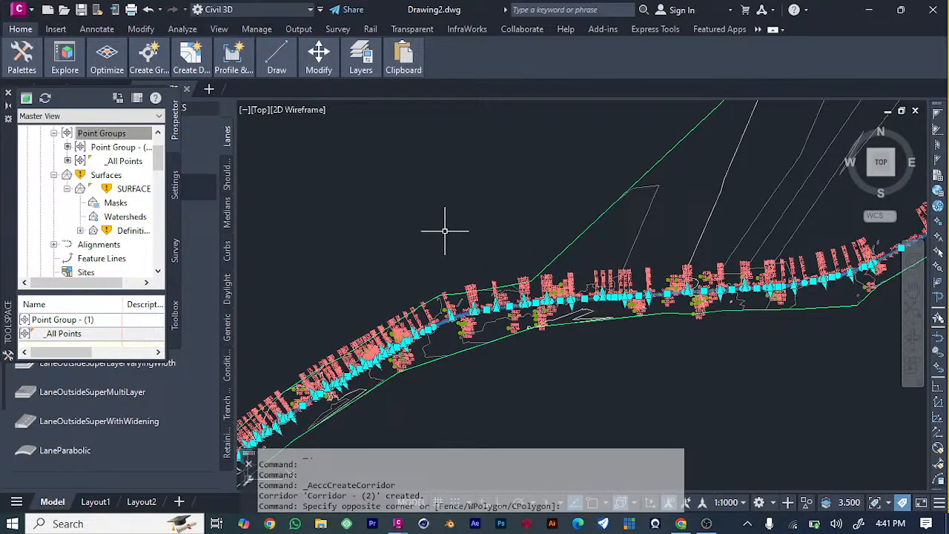
pyautogui.scroll(-5, 443, 228)
pyautogui.scroll(-2, 345, 232)
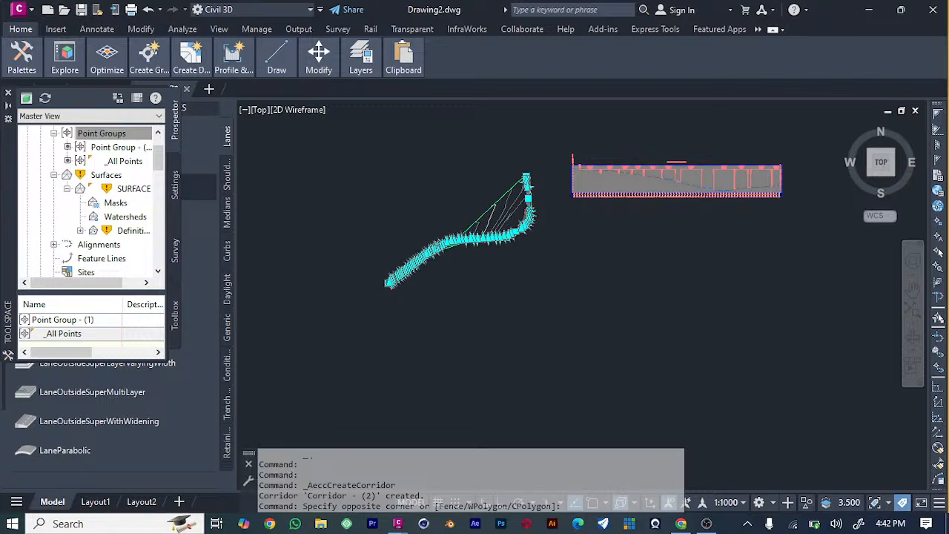
pyautogui.scroll(6, 349, 223)
pyautogui.scroll(-4, 350, 223)
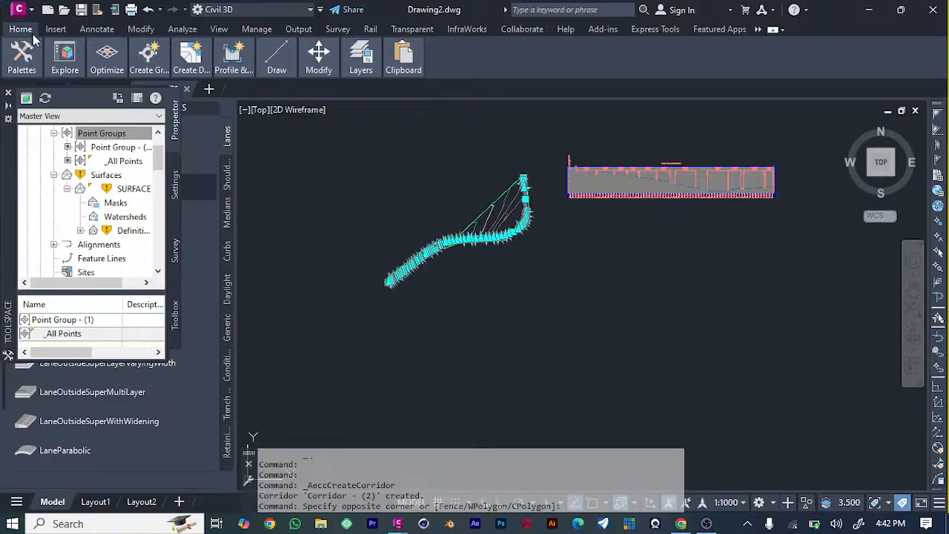
pyautogui.moveTo(25, 58)
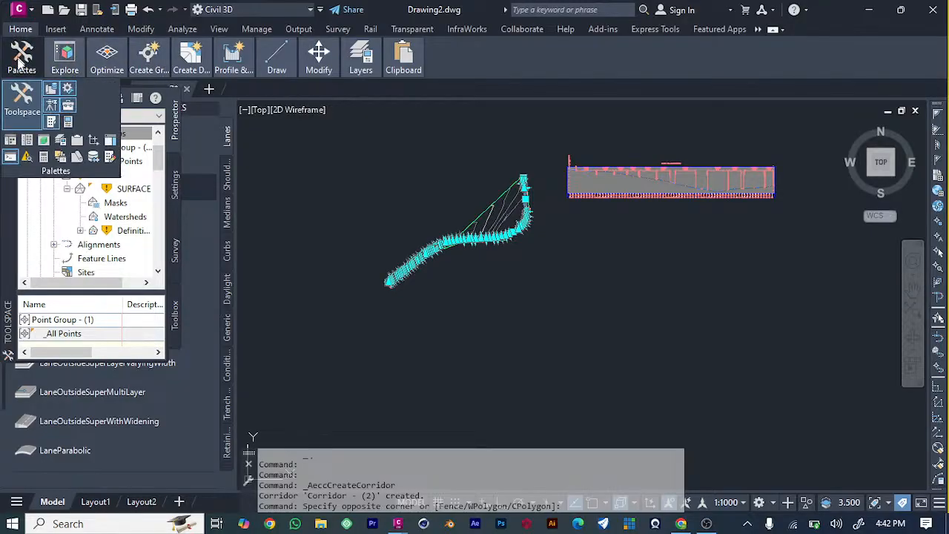
pyautogui.click(22, 100)
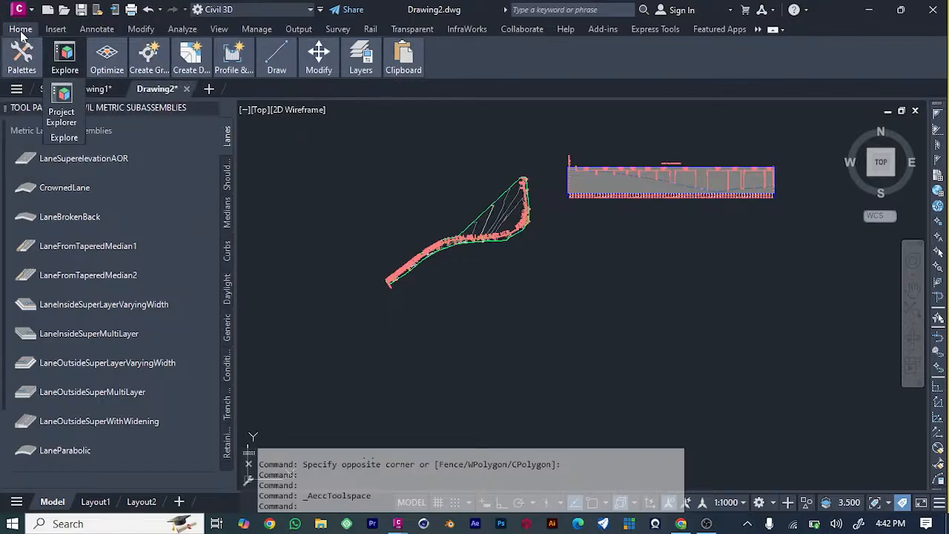
pyautogui.click(56, 29)
pyautogui.click(103, 29)
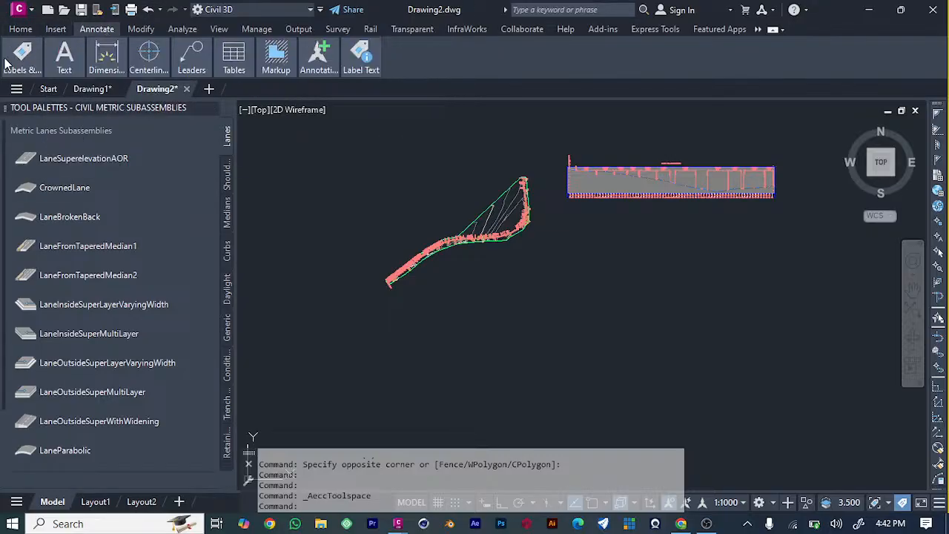
pyautogui.click(21, 29)
pyautogui.moveTo(22, 59)
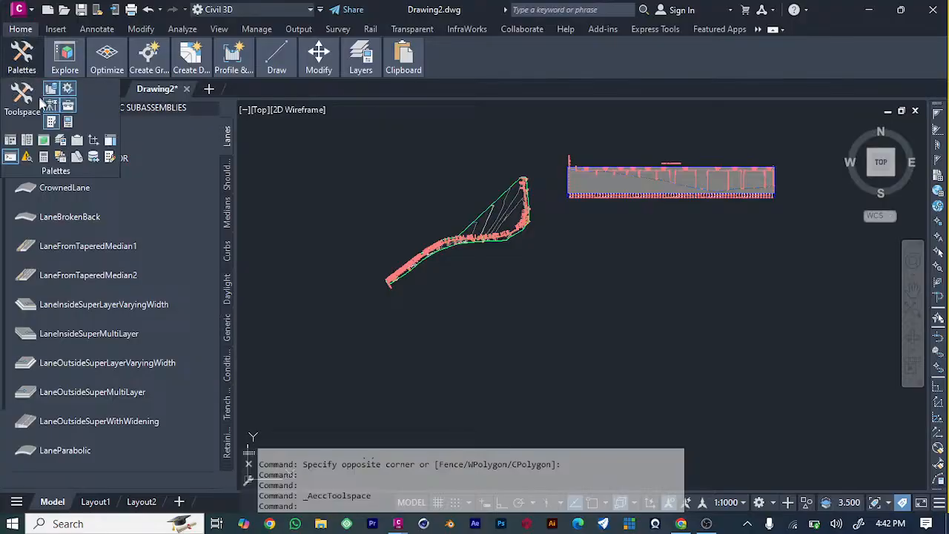
pyautogui.click(26, 98)
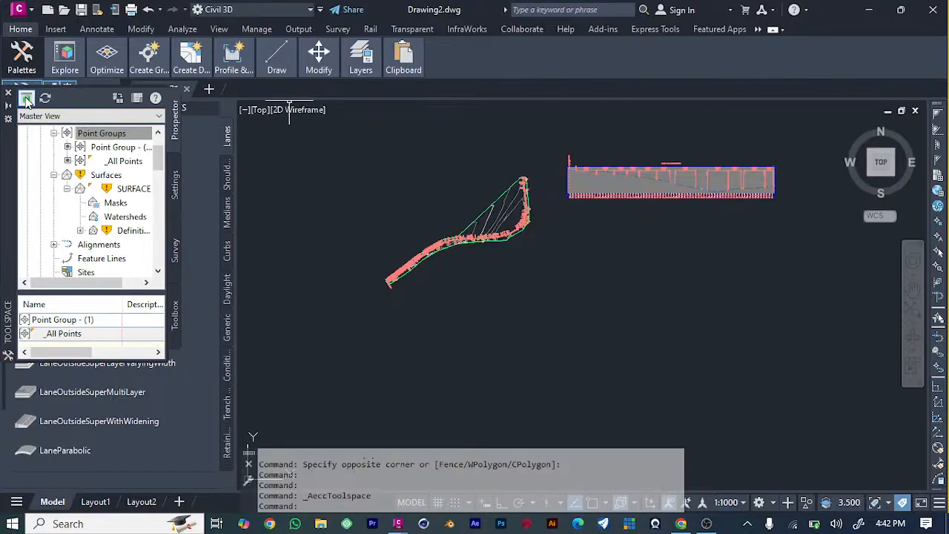
# Step: Leave the Toolspace view unchanged and minimize the ribbon to panel titles
pyautogui.click(111, 116)
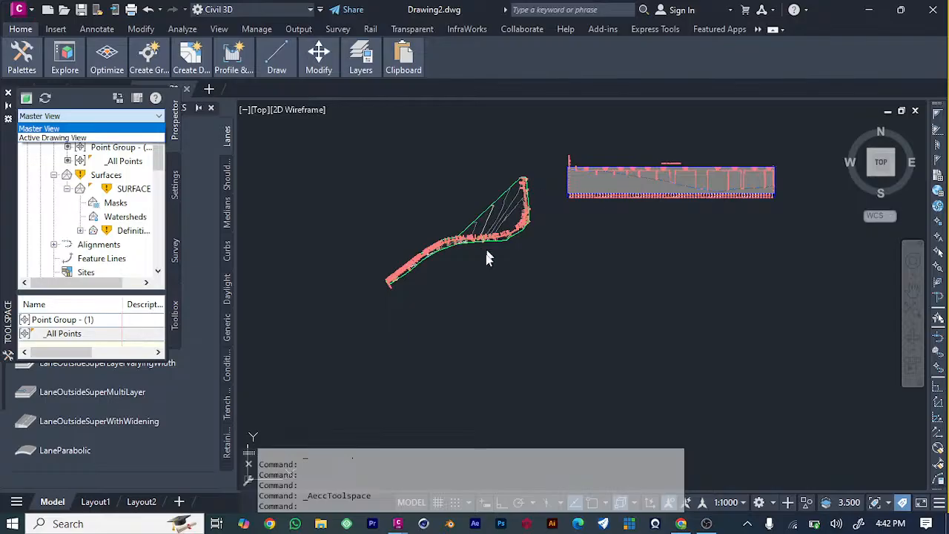
pyautogui.click(22, 31)
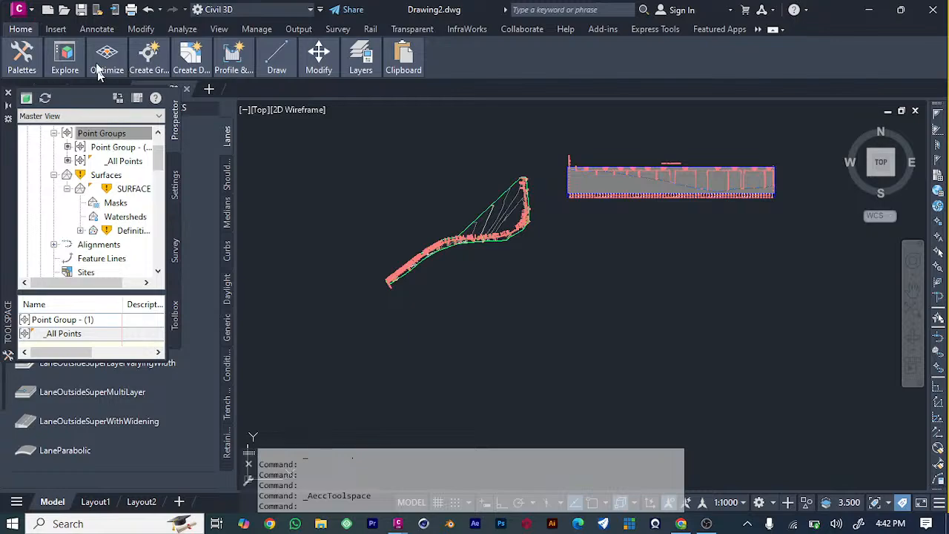
pyautogui.click(772, 29)
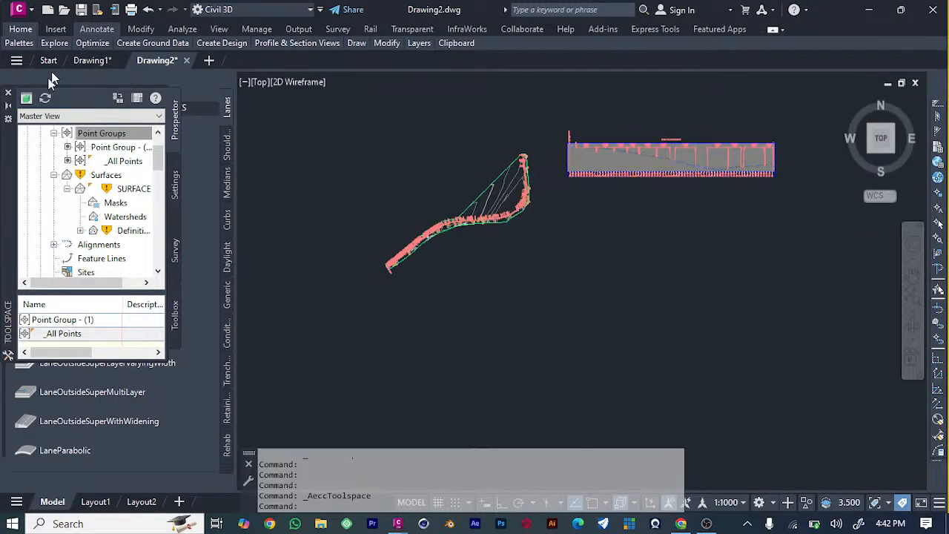
pyautogui.click(92, 29)
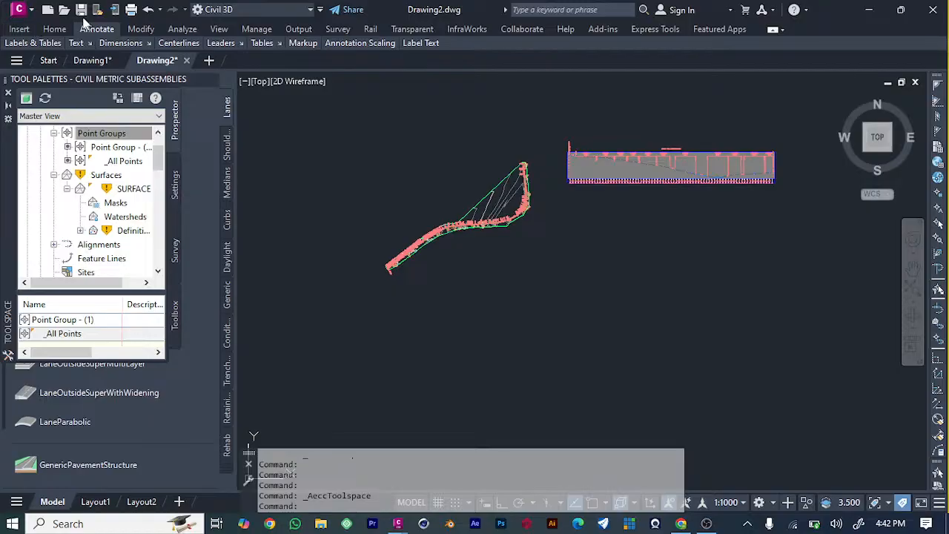
pyautogui.click(57, 29)
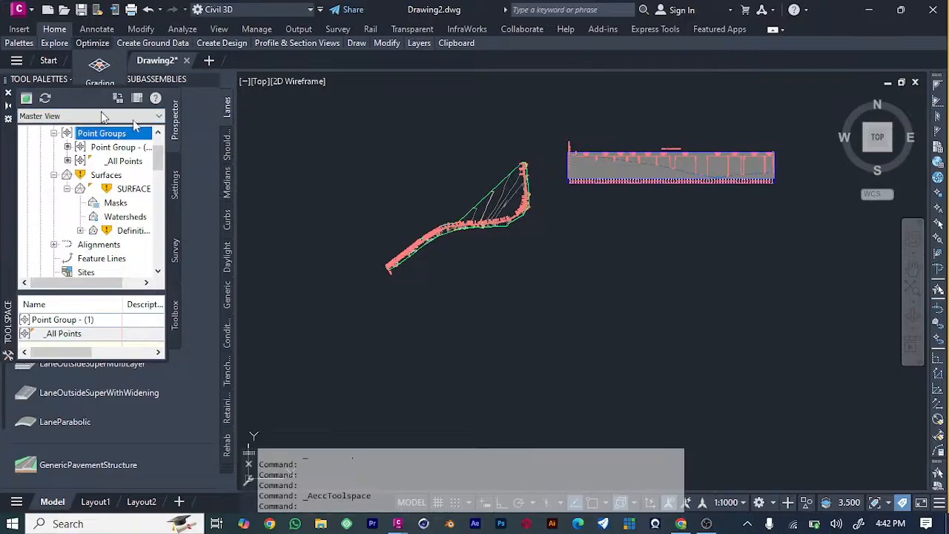
pyautogui.scroll(5, 458, 230)
pyautogui.scroll(5, 458, 230)
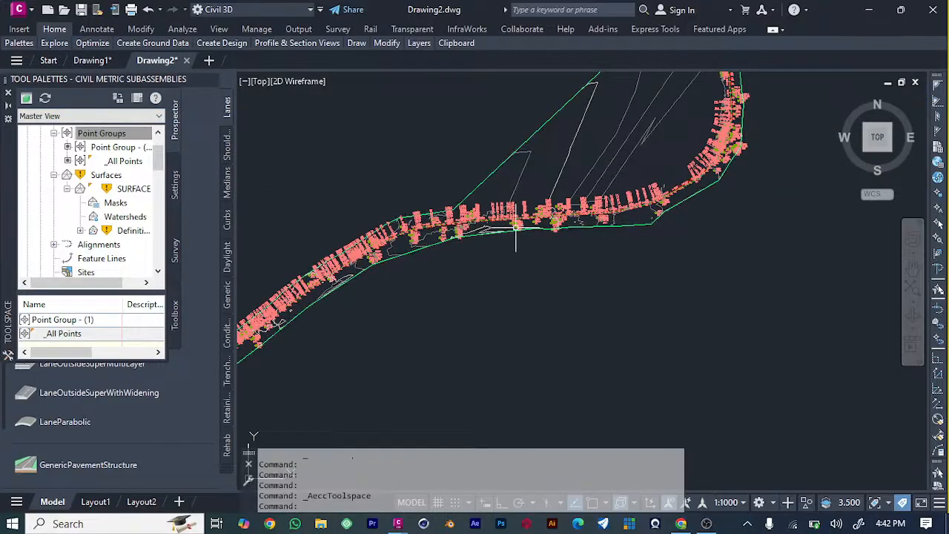
pyautogui.scroll(-7, 523, 226)
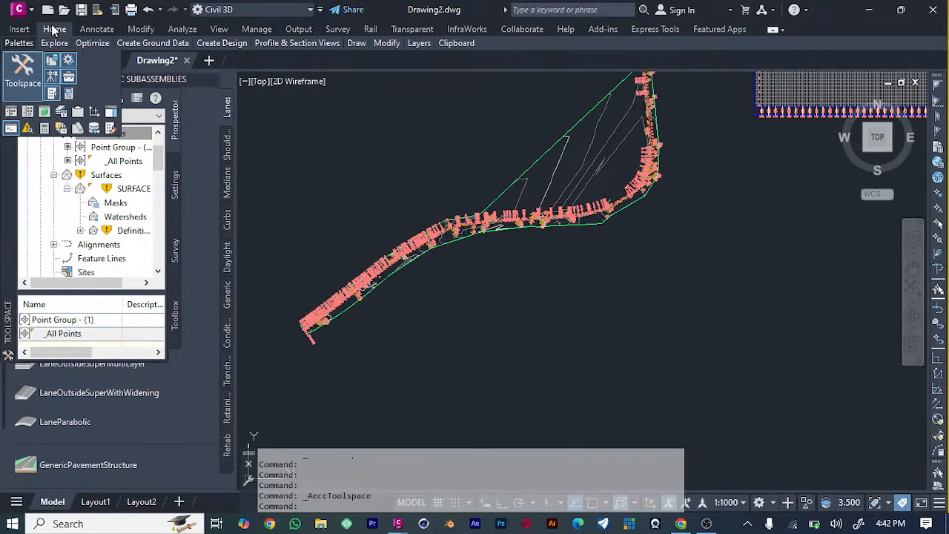
pyautogui.click(88, 31)
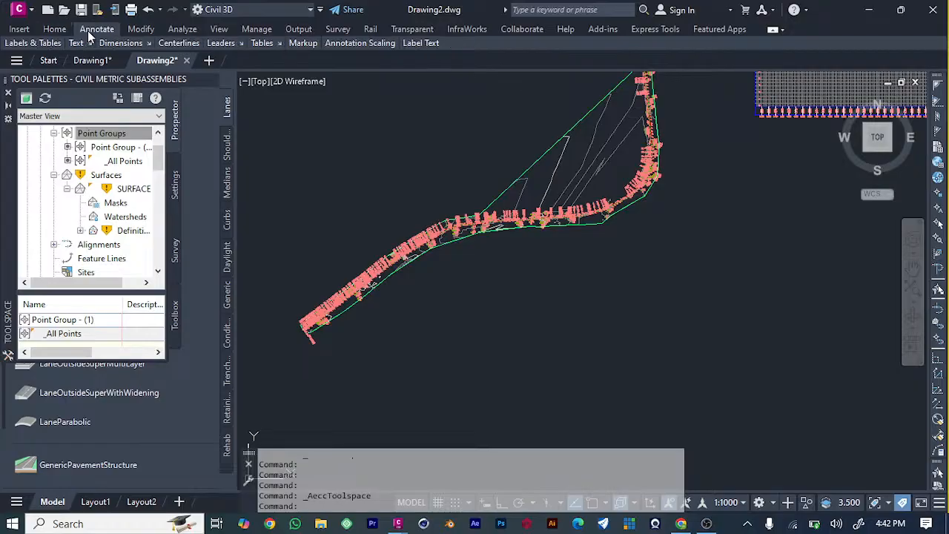
pyautogui.click(57, 30)
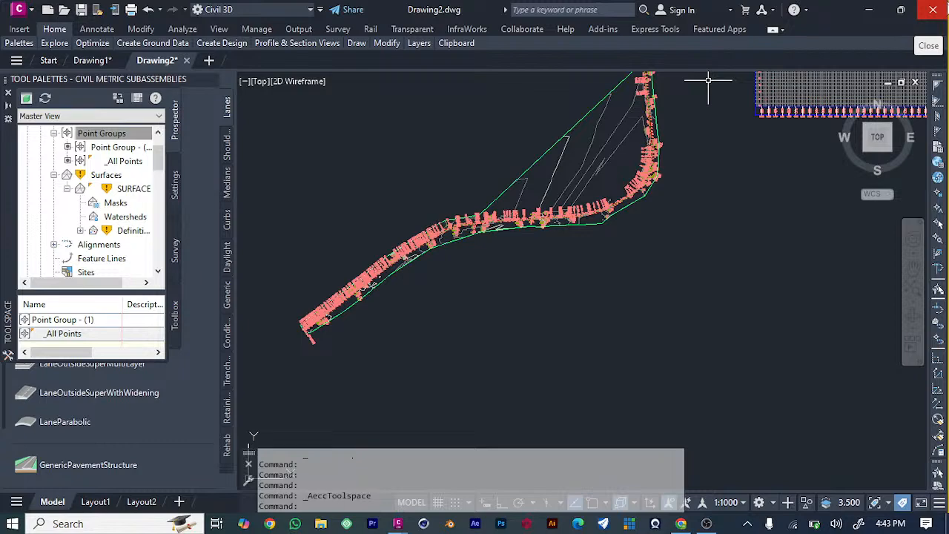
# Step: Close the program, choose to save the drawing's changes, and name the file TUTORIAL SURFACE on the Desktop
pyautogui.click(933, 9)
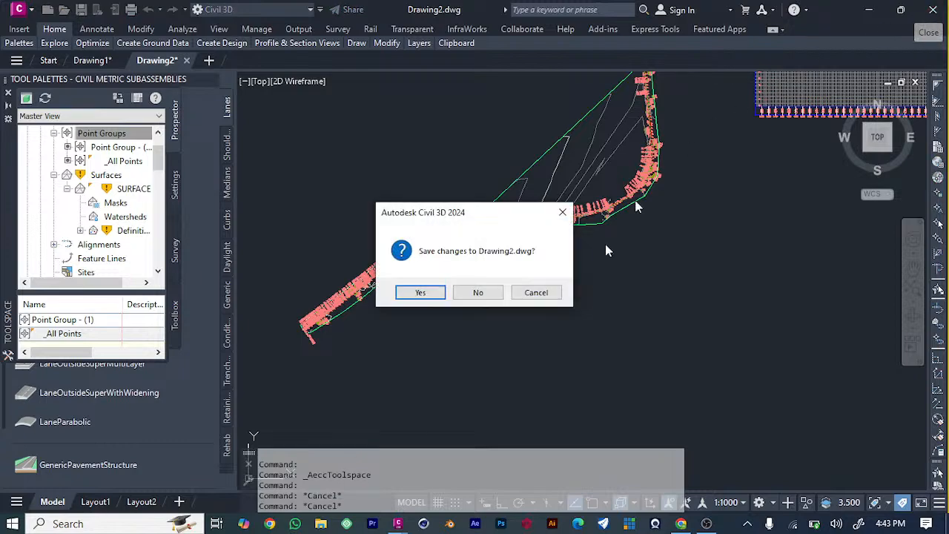
pyautogui.click(420, 292)
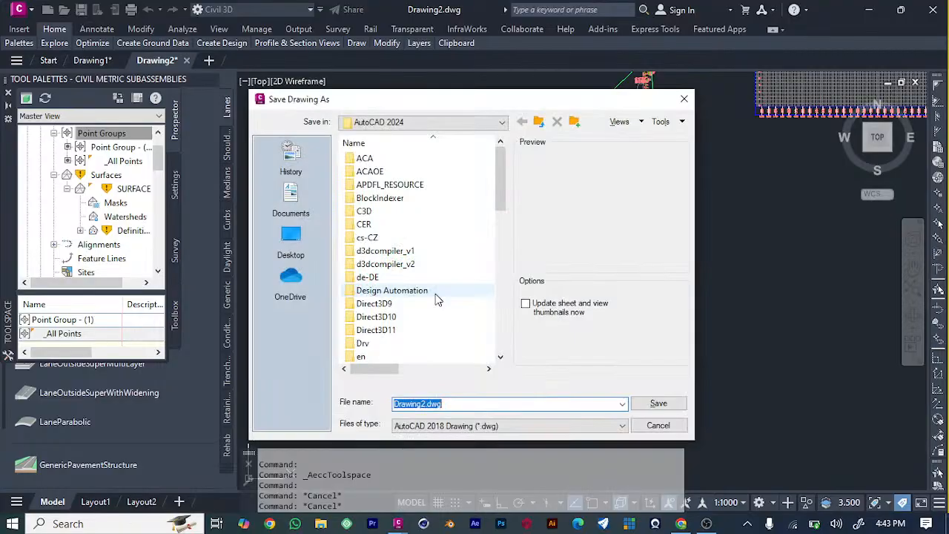
pyautogui.click(290, 239)
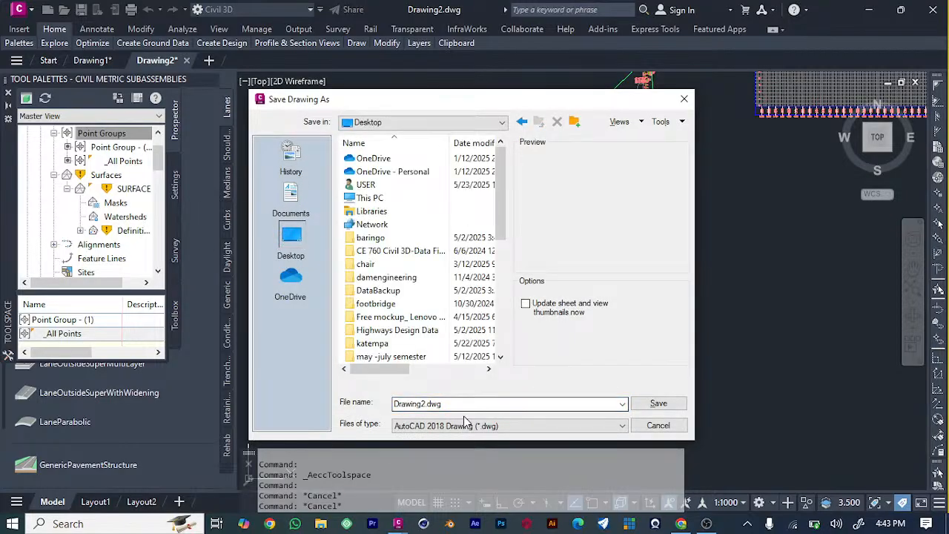
pyautogui.moveTo(464, 404); pyautogui.dragTo(327, 387)
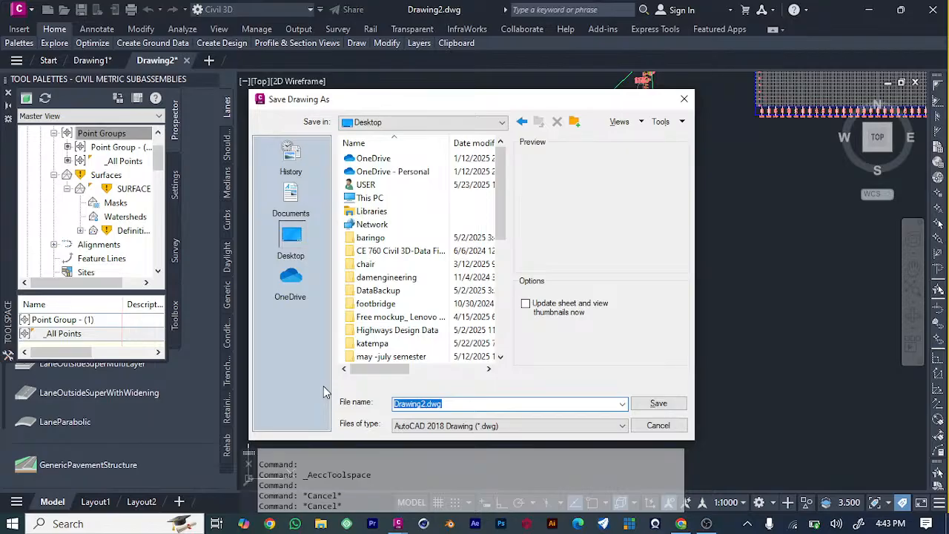
pyautogui.write('TUTOR')
pyautogui.write('CE')
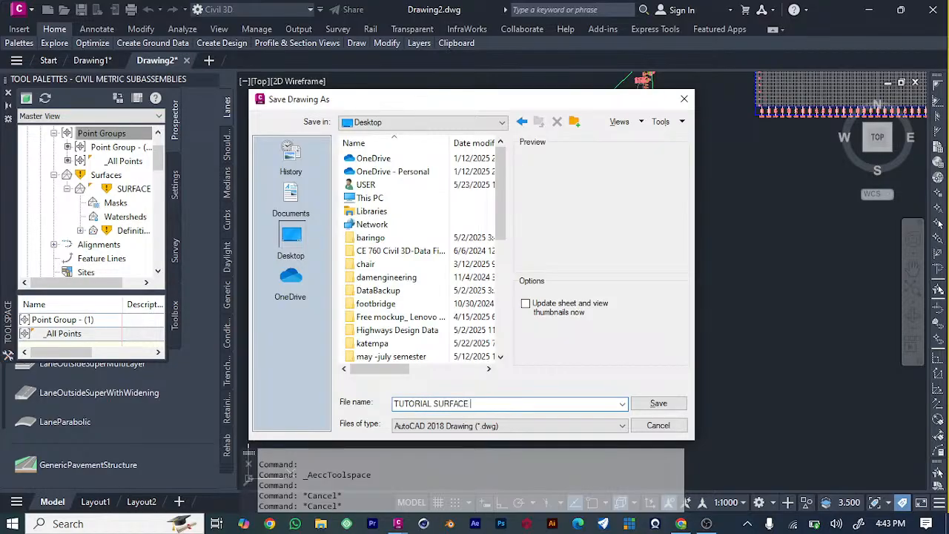